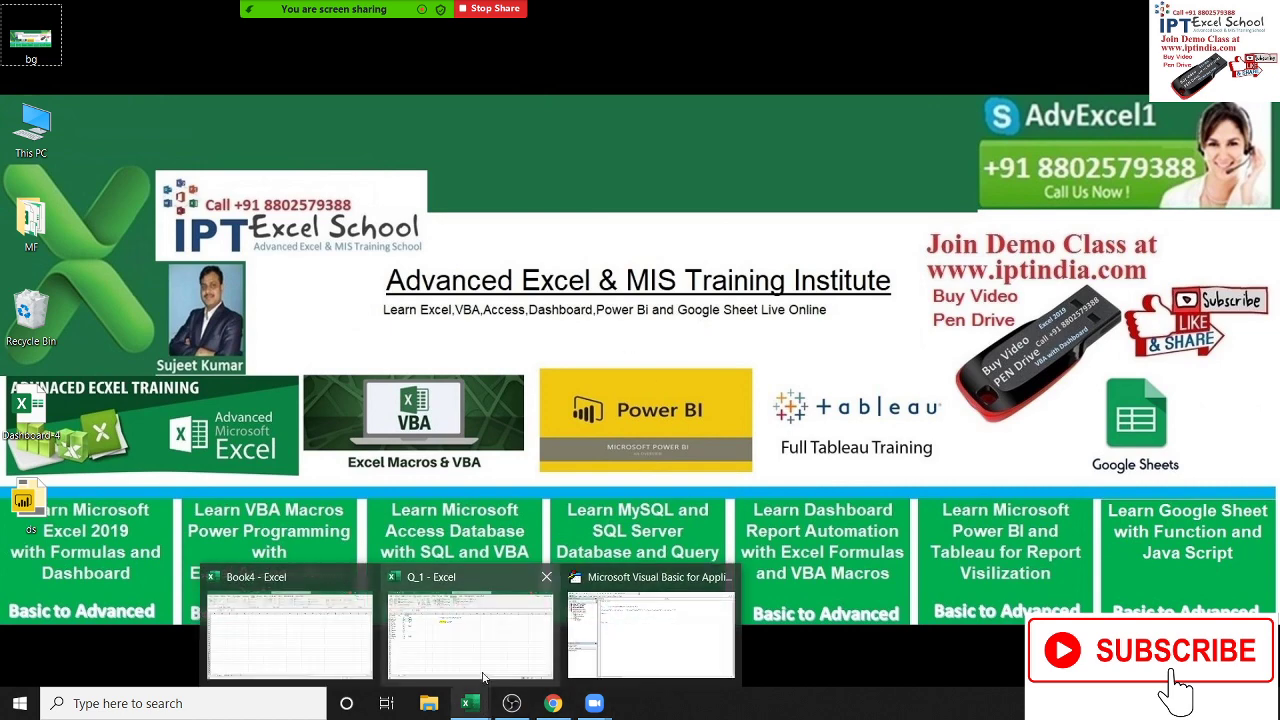
In the Q_1 workbook, check the Qty values in B2:B13 and the first Result value (3280), then open the VBA editor.
{"action": "left_click", "coordinate": [470, 635]}
{"action": "left_click", "coordinate": [283, 303]}
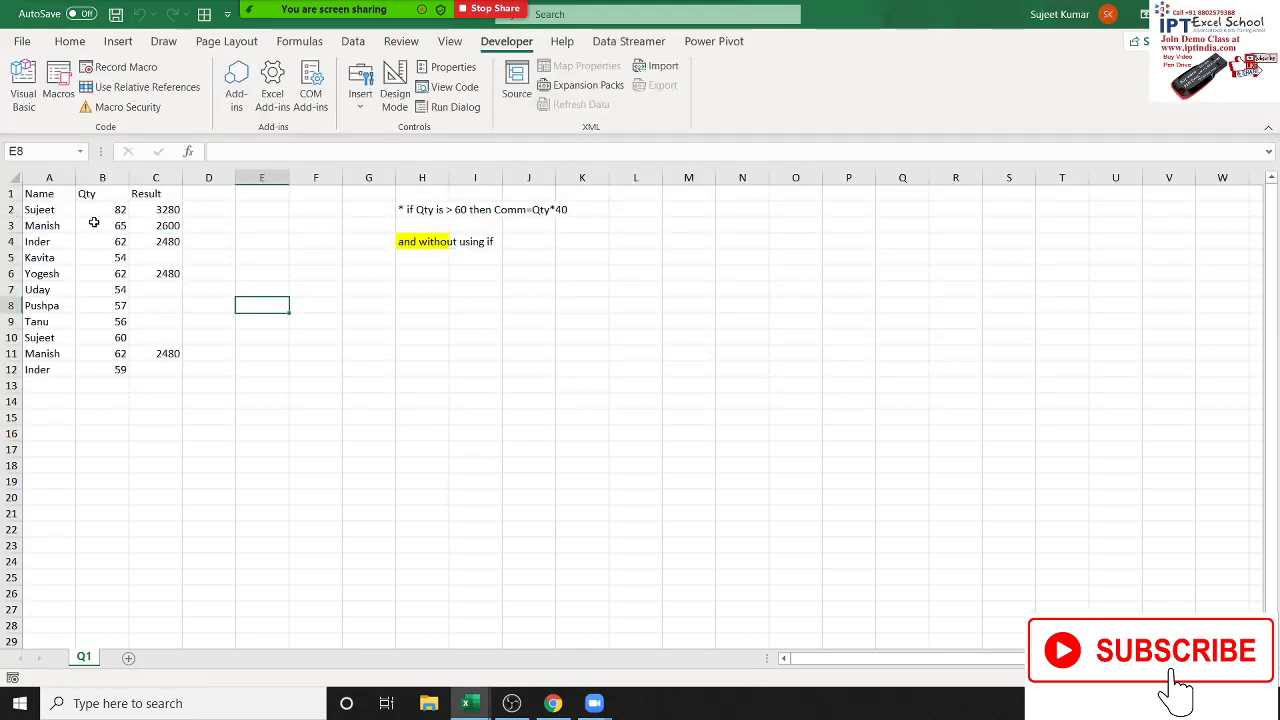
{"action": "left_click_drag", "start_coordinate": [110, 210], "coordinate": [111, 382]}
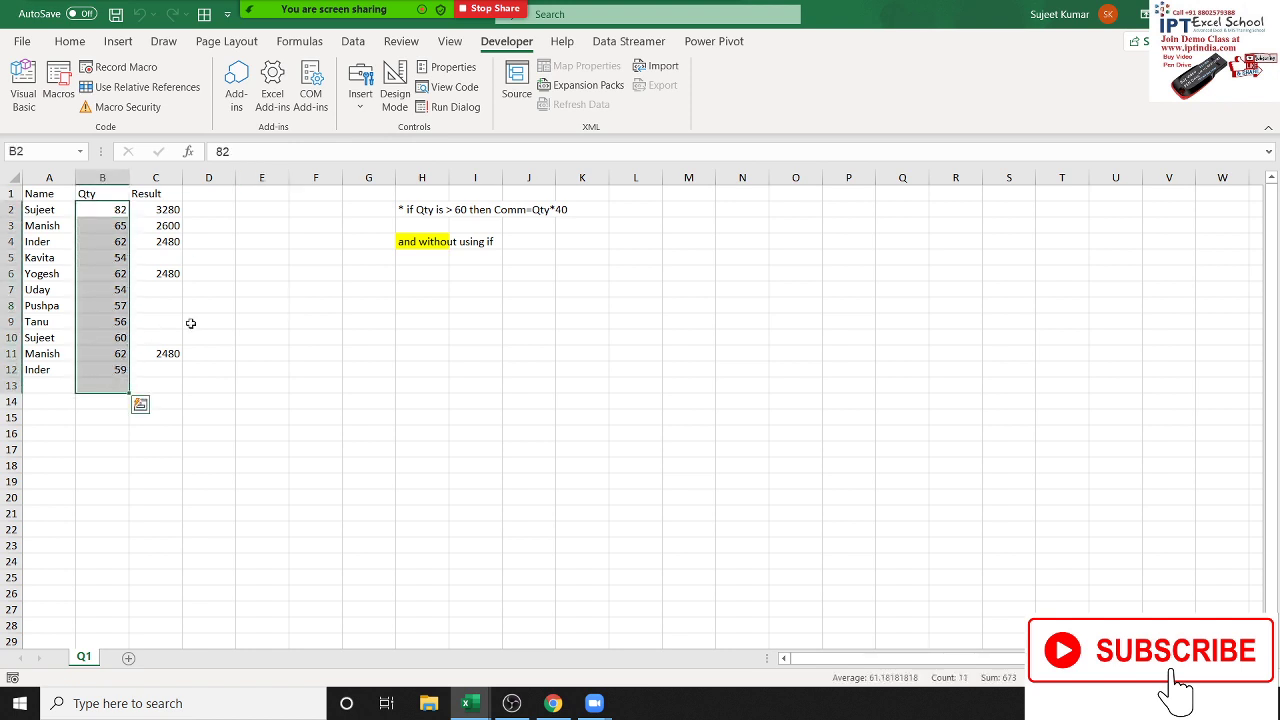
{"action": "left_click", "coordinate": [156, 207]}
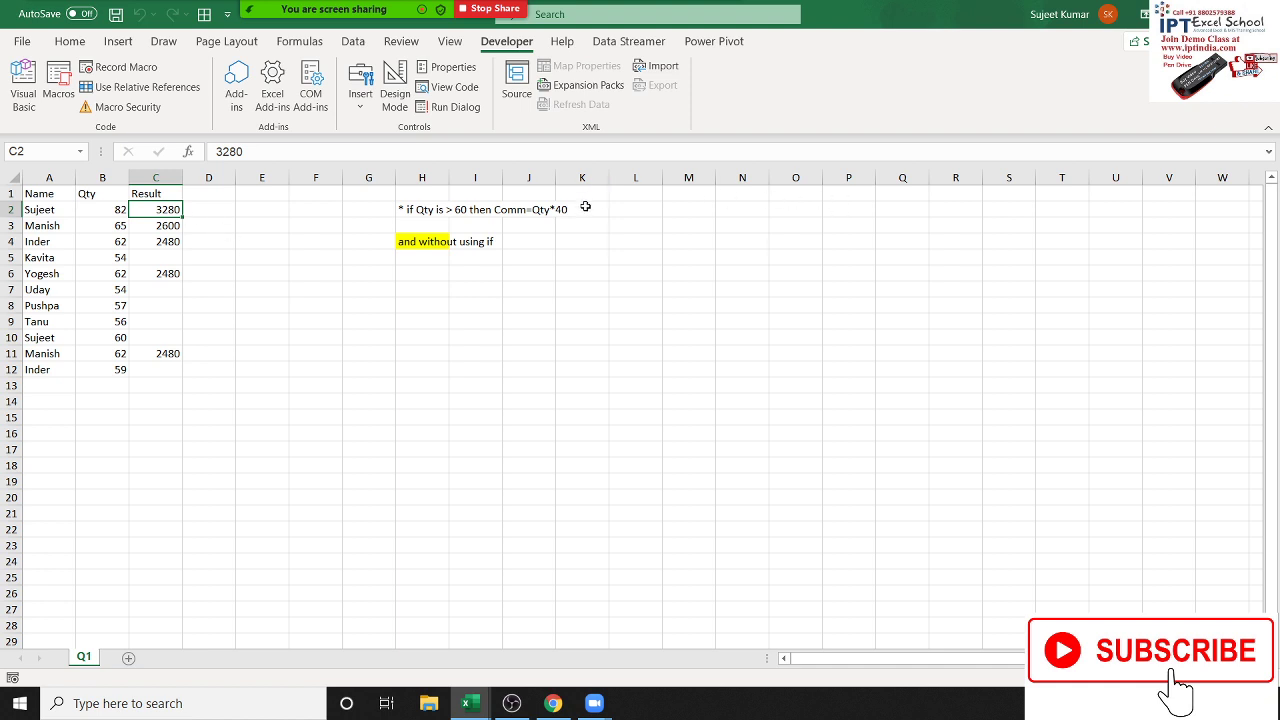
{"action": "key", "text": "alt+F11"}
Walk through q1_1's For loop range, Qty-above-60 condition and Result assignment, then return to Excel.
{"action": "left_click", "coordinate": [360, 203]}
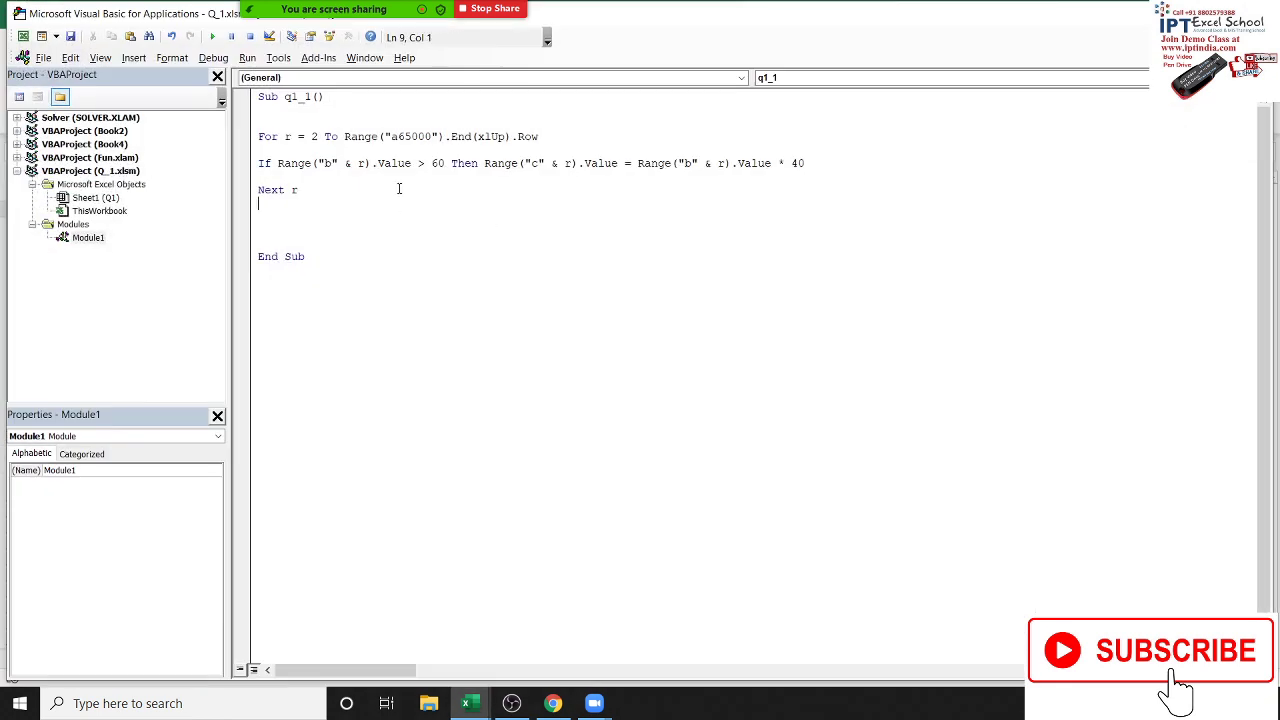
{"action": "left_click_drag", "start_coordinate": [311, 136], "coordinate": [538, 136]}
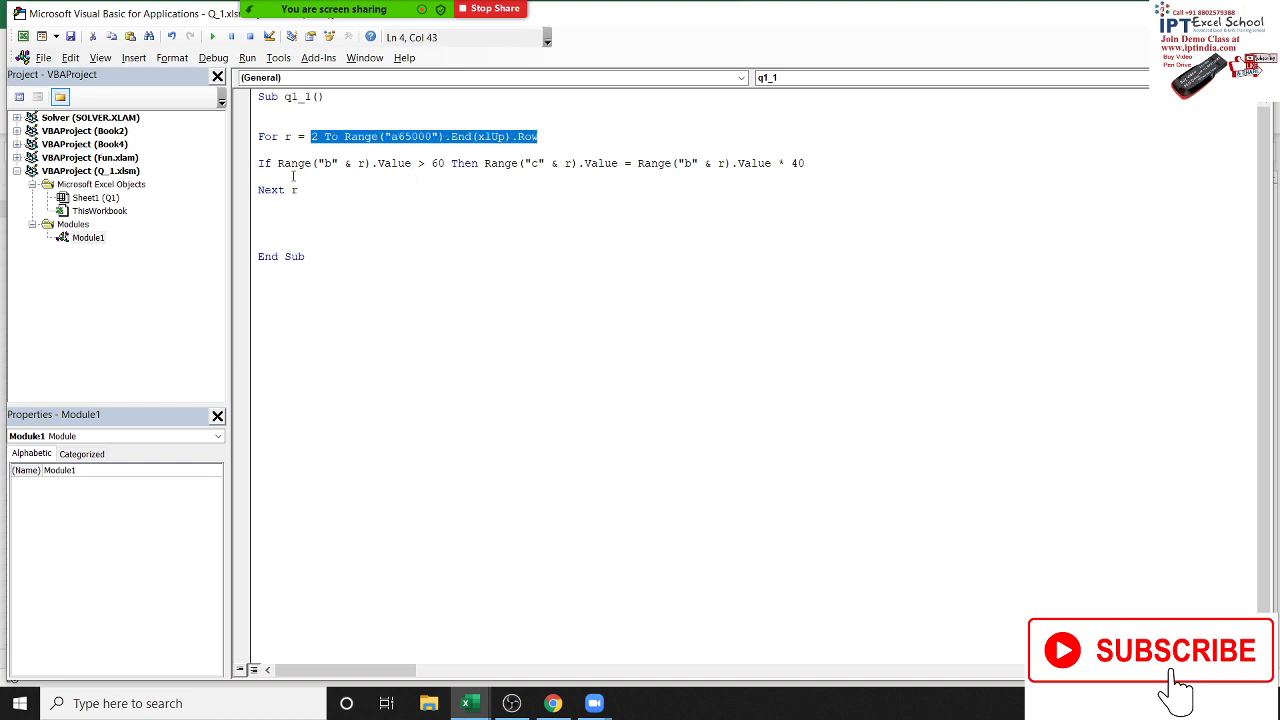
{"action": "left_click_drag", "start_coordinate": [290, 163], "coordinate": [443, 169]}
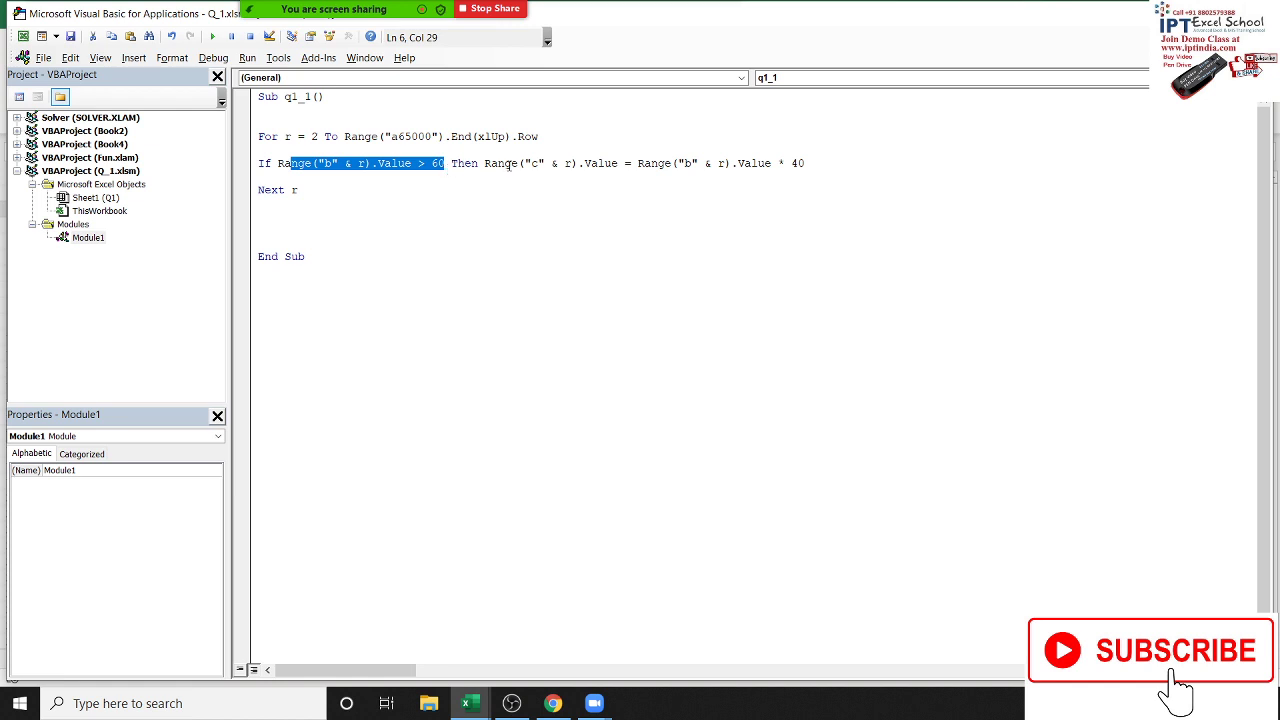
{"action": "left_click_drag", "start_coordinate": [511, 164], "coordinate": [806, 165]}
{"action": "left_click", "coordinate": [475, 254]}
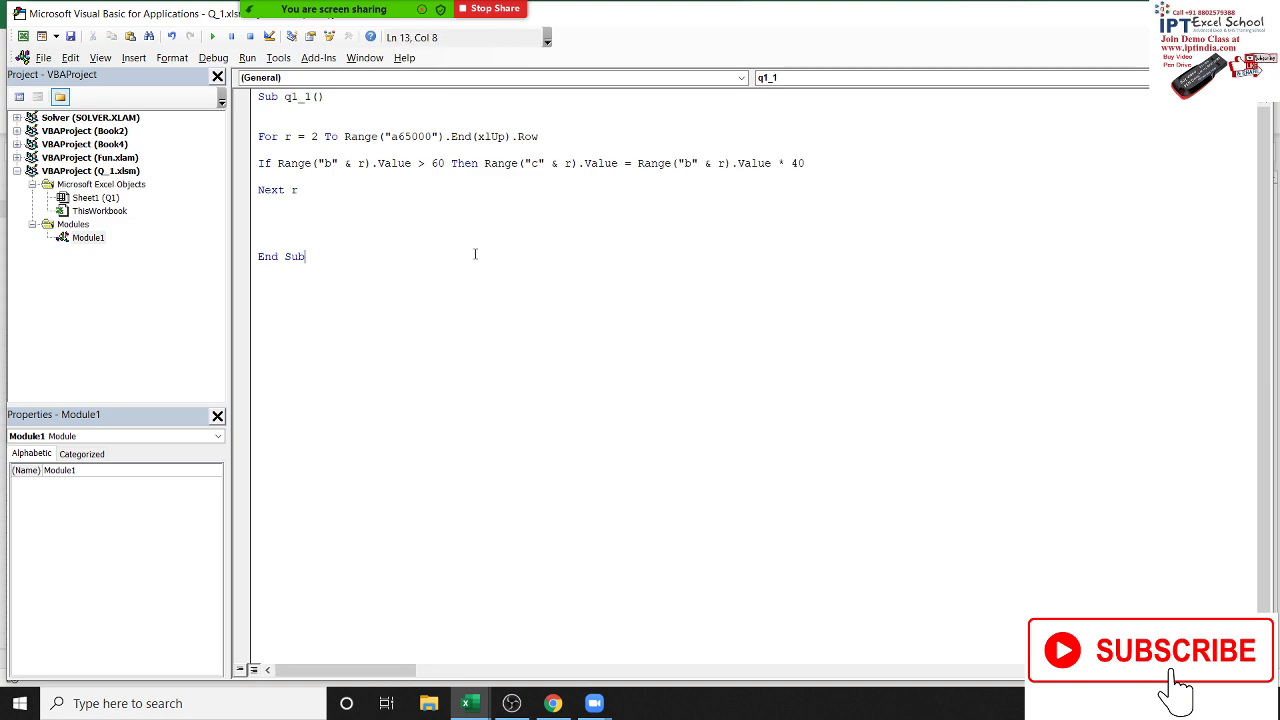
{"action": "key", "text": "alt+F11"}
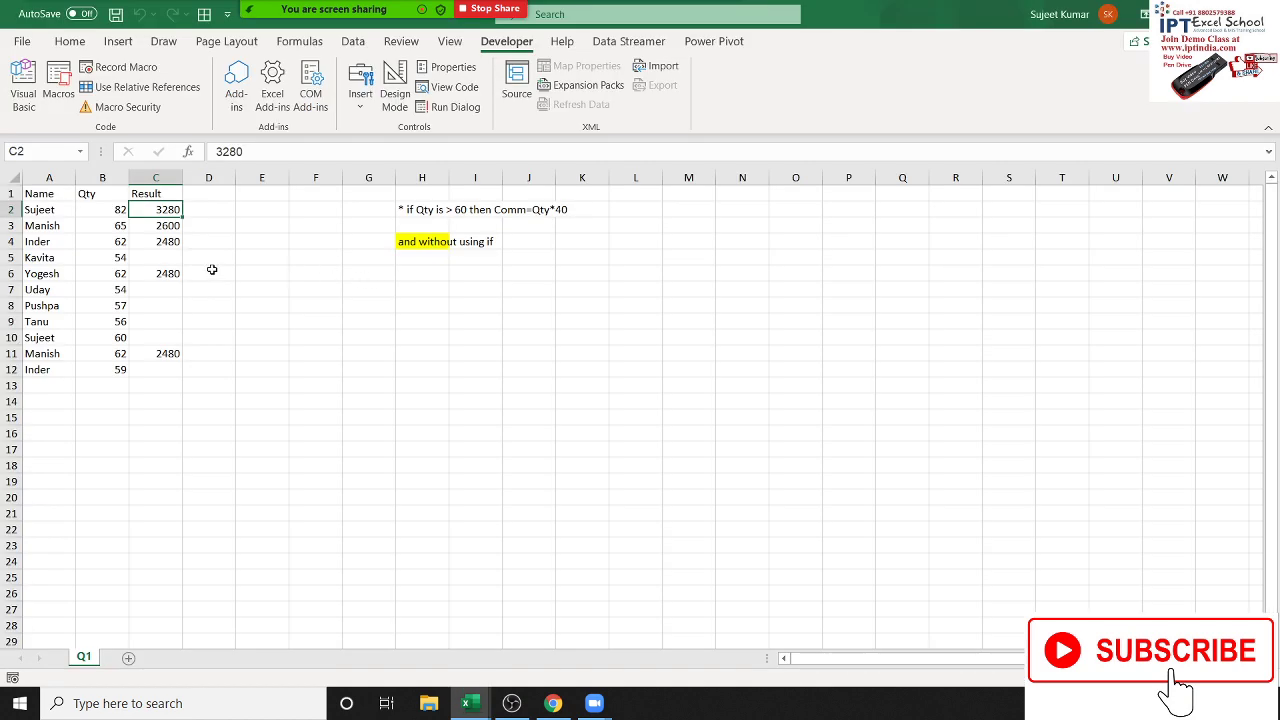
Enter the header 'Without' in cell D1.
{"action": "left_click", "coordinate": [203, 189]}
{"action": "type", "text": "W"}
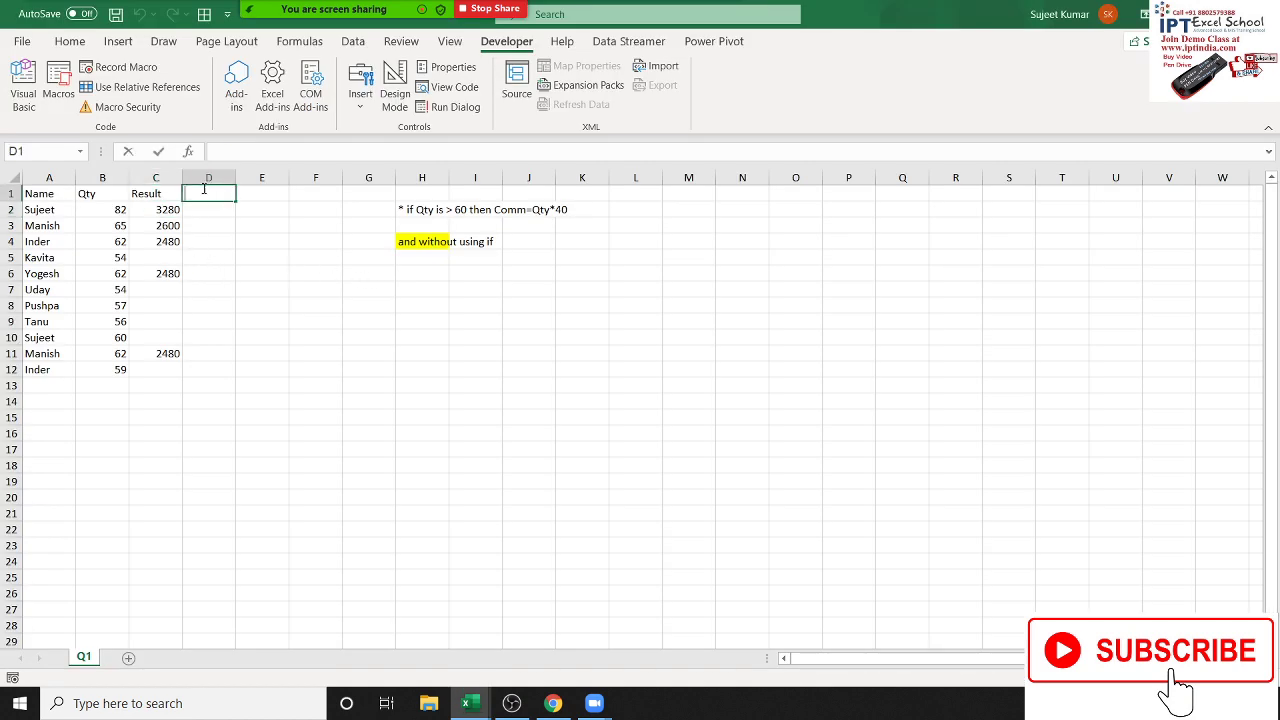
{"action": "type", "text": "ithout"}
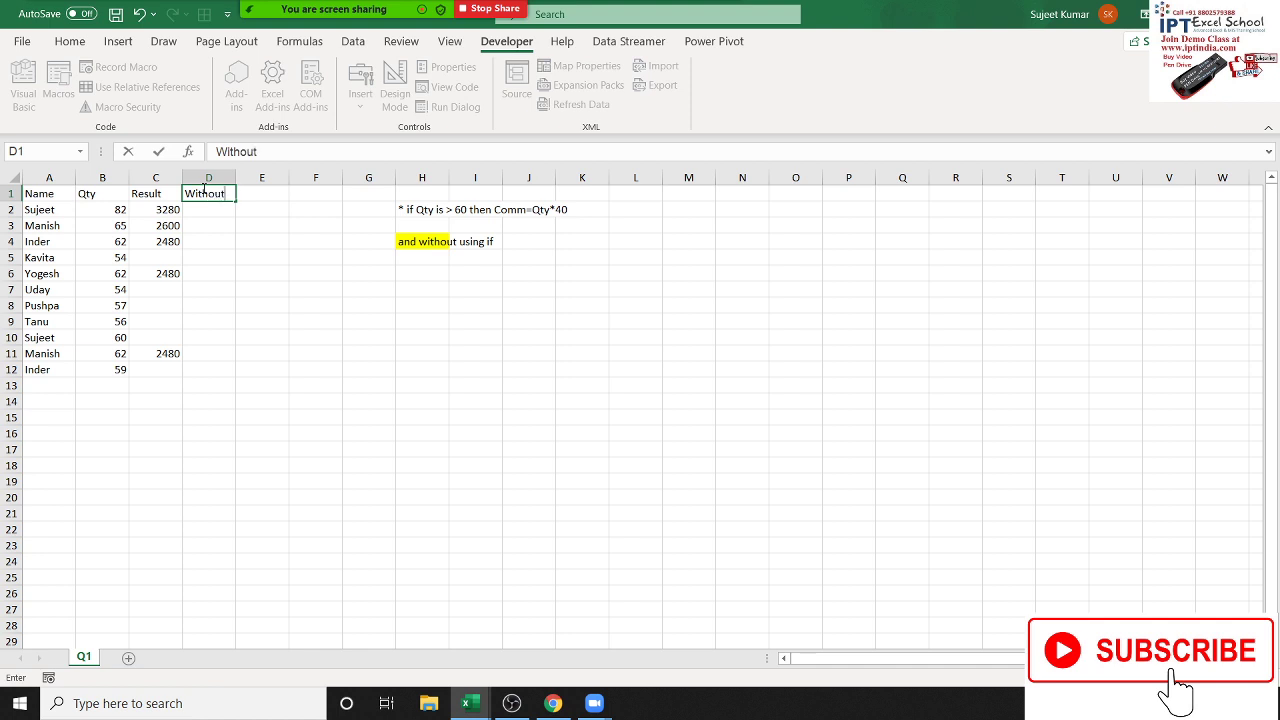
{"action": "key", "text": "Return"}
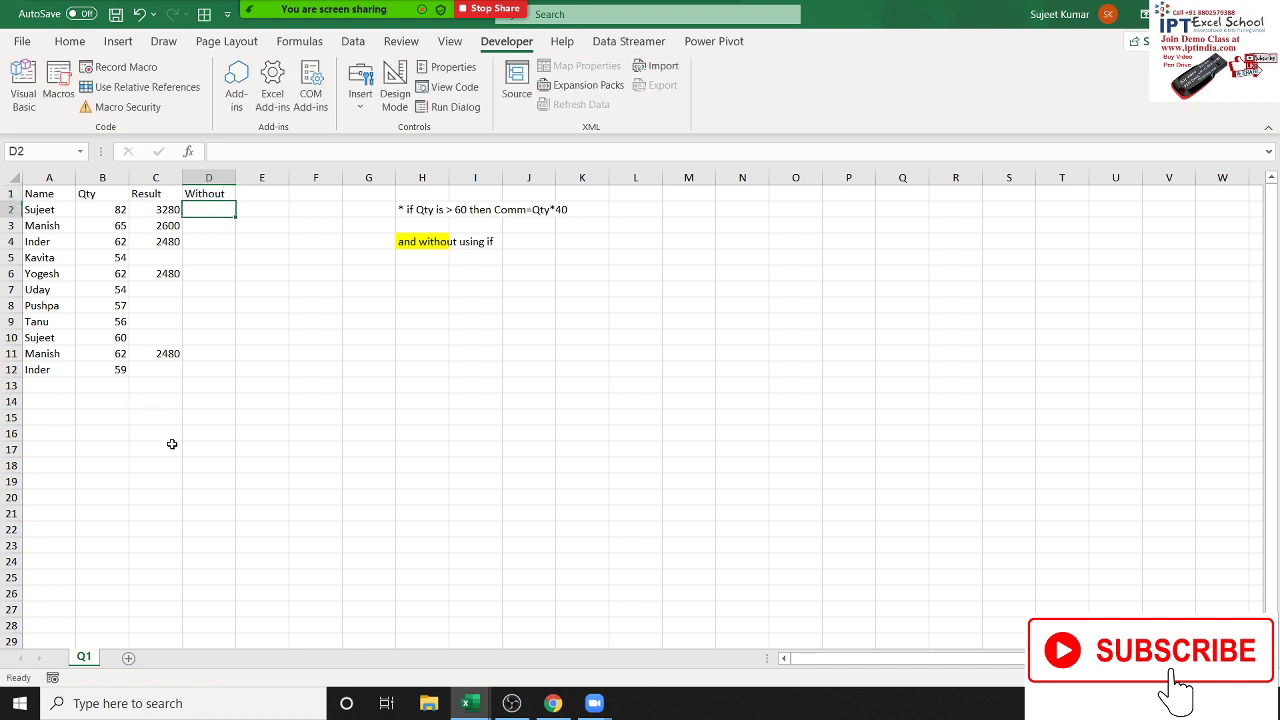
Enter =B2>=60 in D2 and fill it down through D12.
{"action": "type", "text": "="}
{"action": "key", "text": "Left"}
{"action": "key", "text": "Left"}
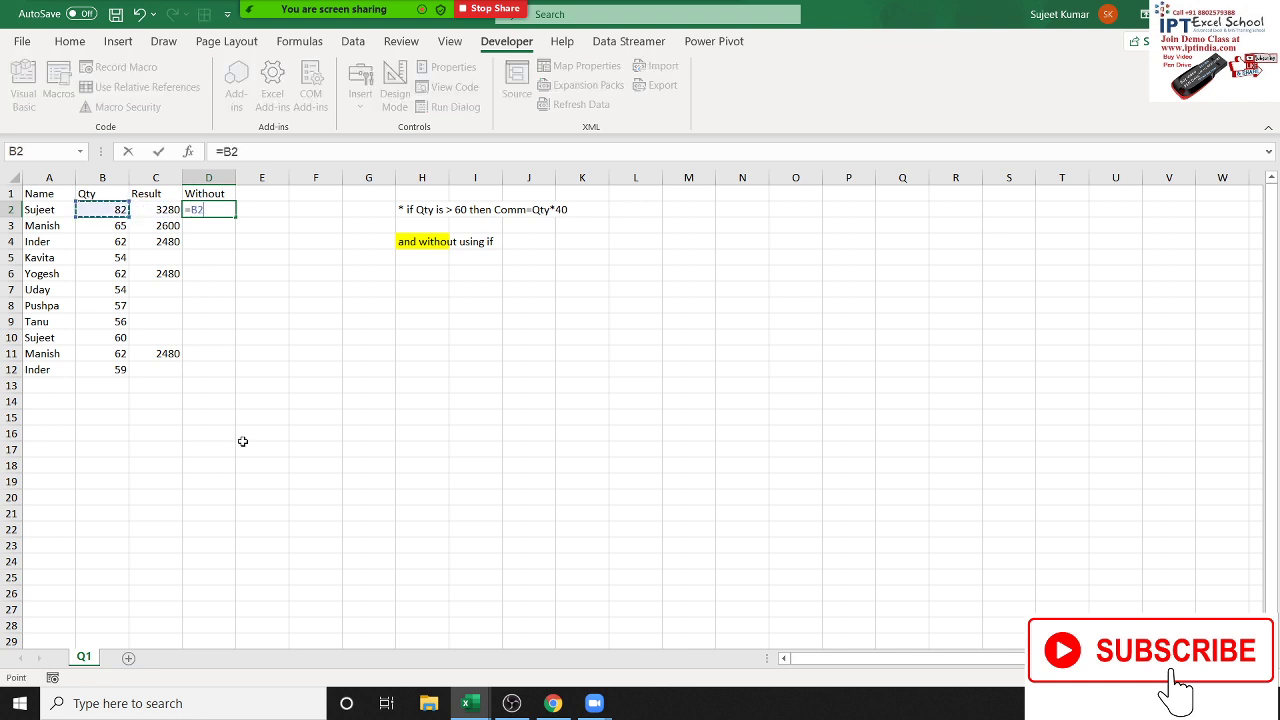
{"action": "type", "text": ">="}
{"action": "type", "text": "60"}
{"action": "key", "text": "Return"}
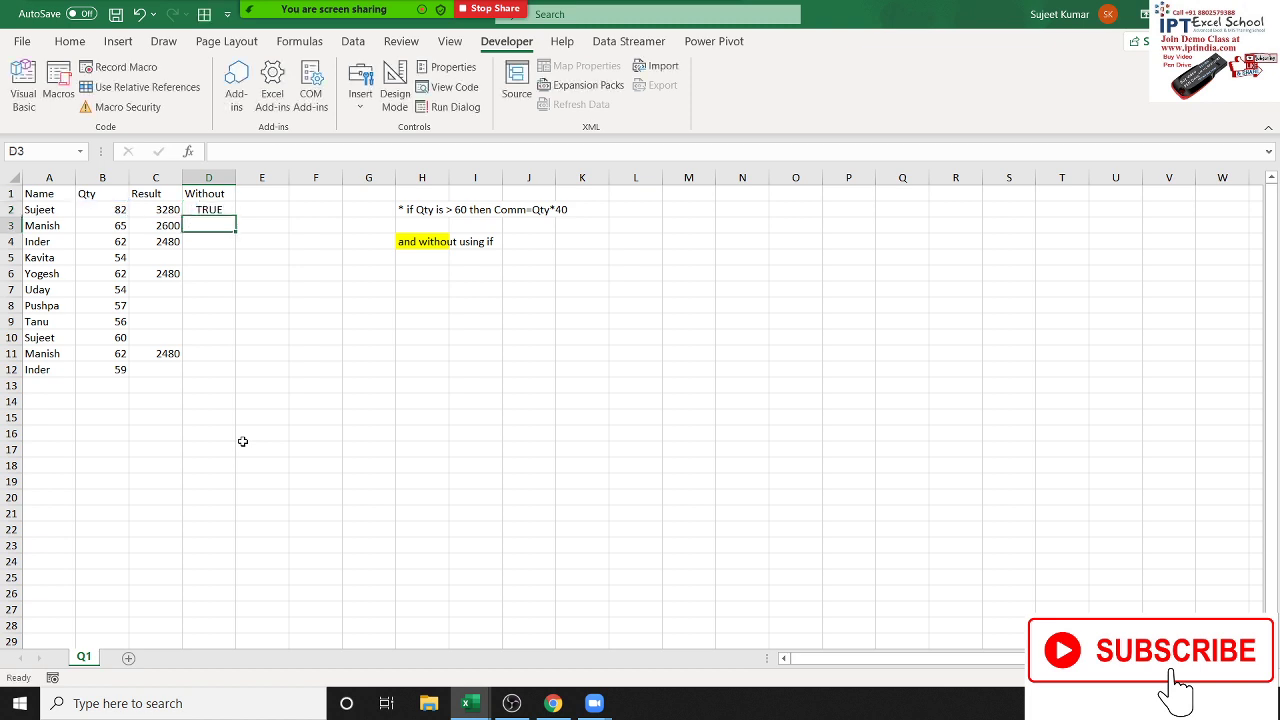
{"action": "left_click", "coordinate": [225, 208]}
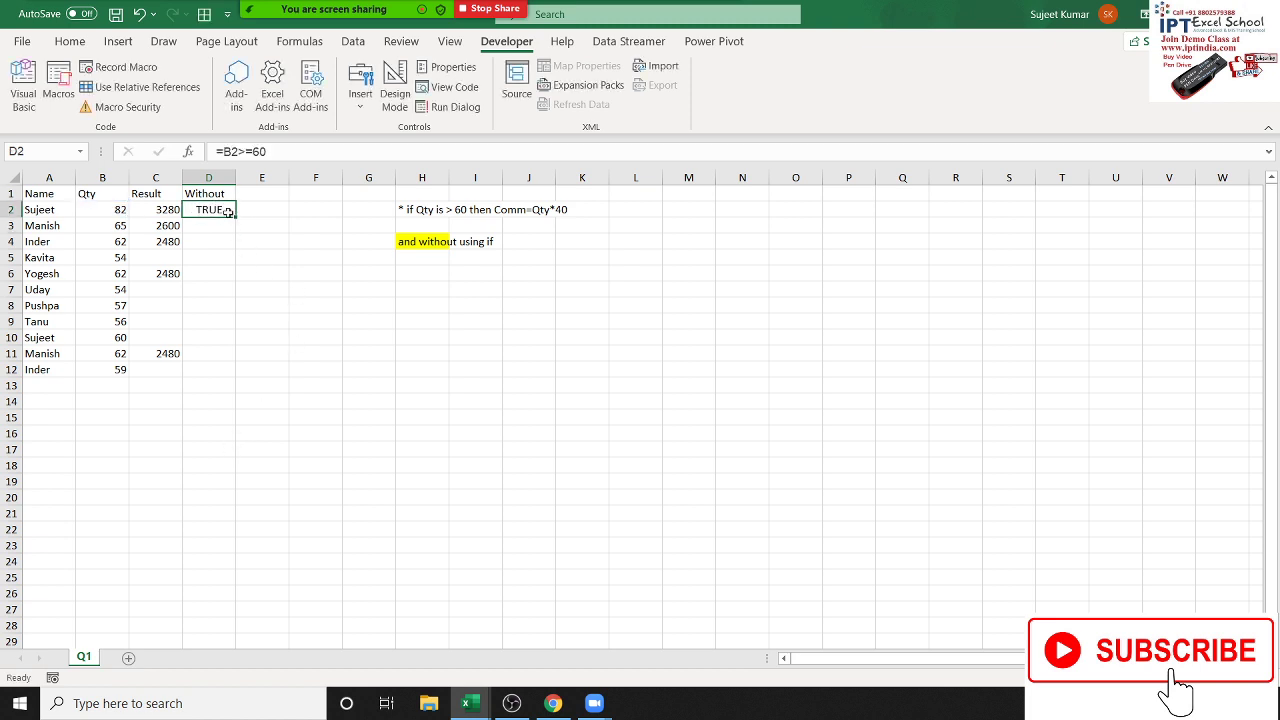
{"action": "left_click_drag", "start_coordinate": [236, 217], "coordinate": [238, 374]}
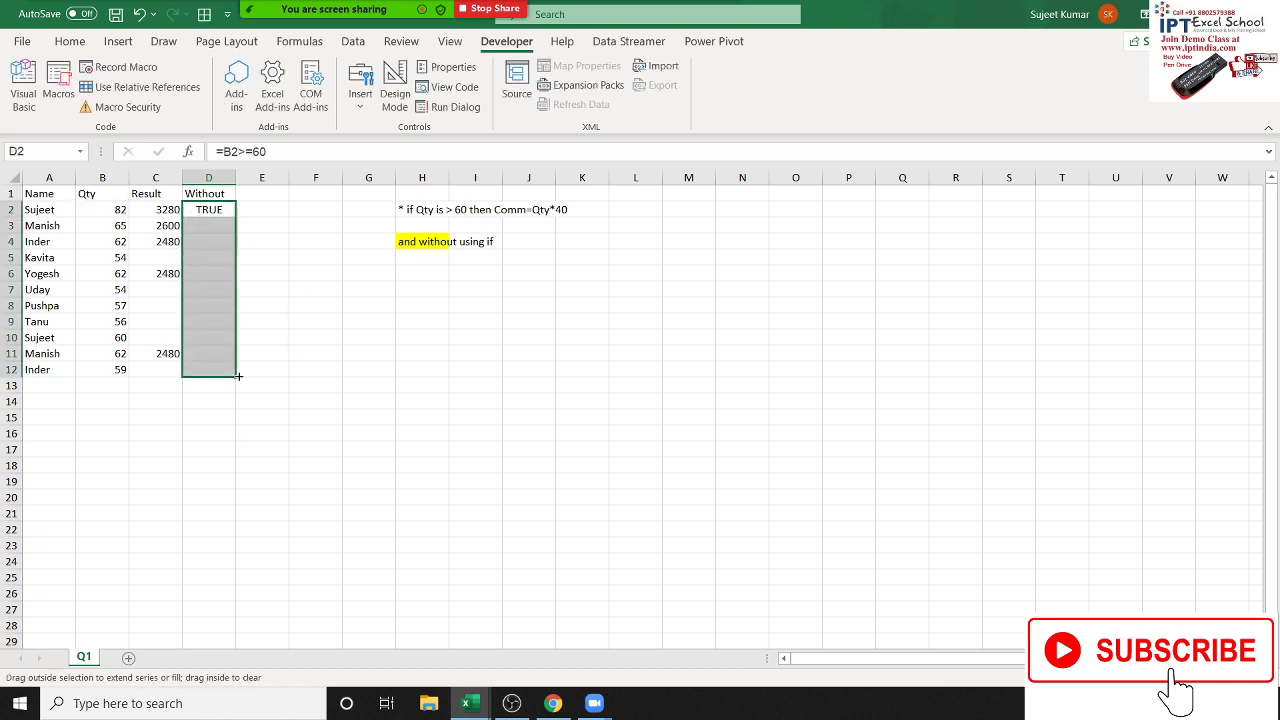
Enter TRUE and 1 in H6:I6, and FALSE and 0 in H7:I7.
{"action": "left_click", "coordinate": [422, 278]}
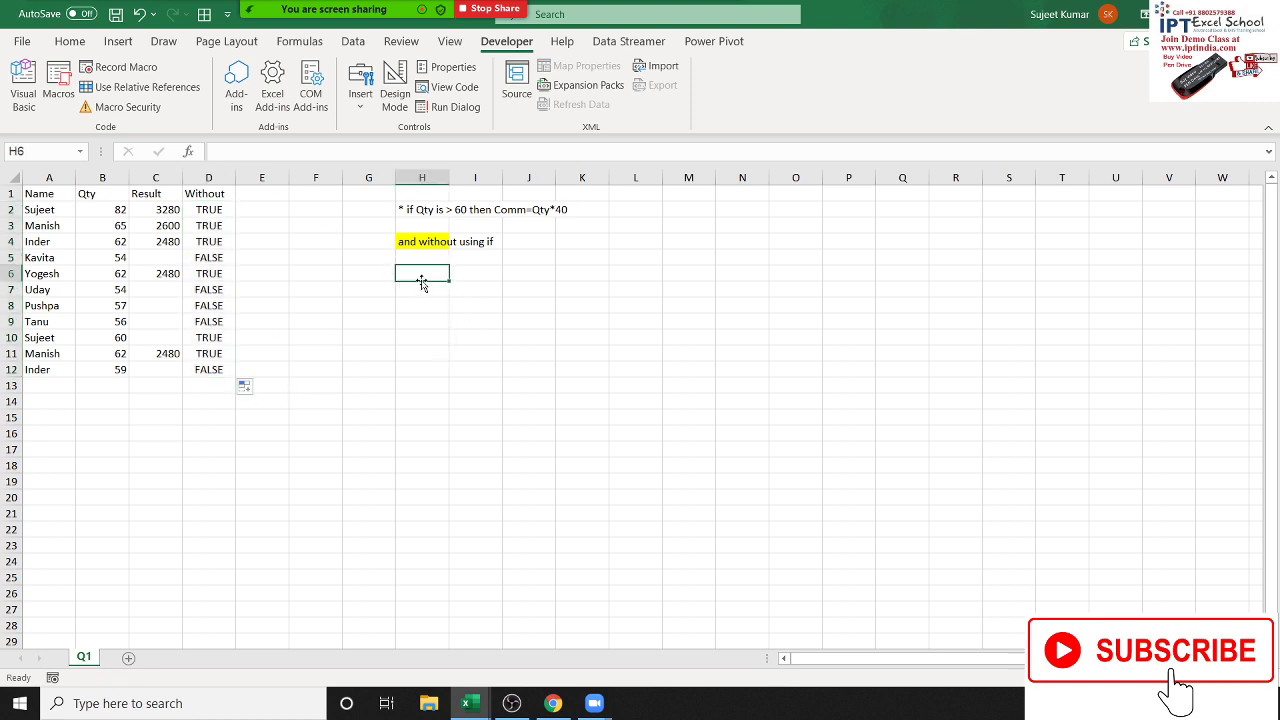
{"action": "type", "text": "true"}
{"action": "key", "text": "ctrl+Return"}
{"action": "key", "text": "Right"}
{"action": "type", "text": "1"}
{"action": "key", "text": "Return"}
{"action": "key", "text": "Left"}
{"action": "type", "text": "f"}
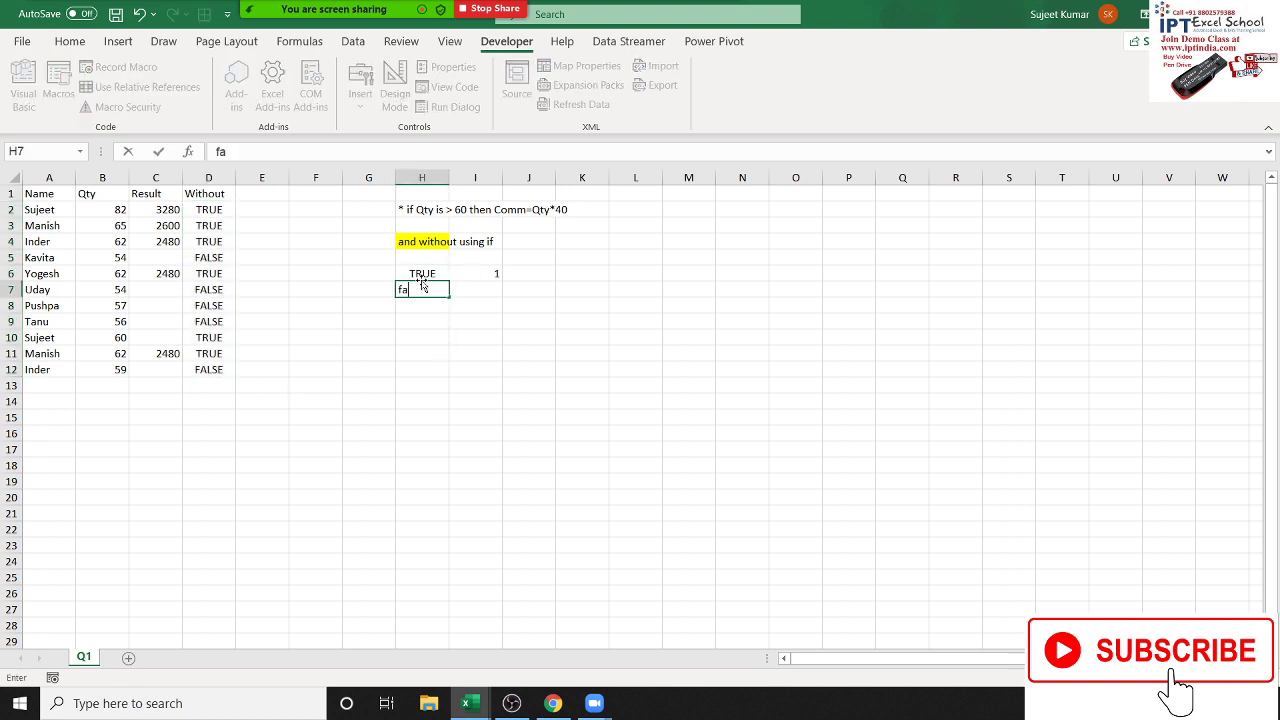
{"action": "type", "text": "alse"}
{"action": "key", "text": "Return"}
{"action": "key", "text": "Up"}
{"action": "key", "text": "Right"}
{"action": "type", "text": "0"}
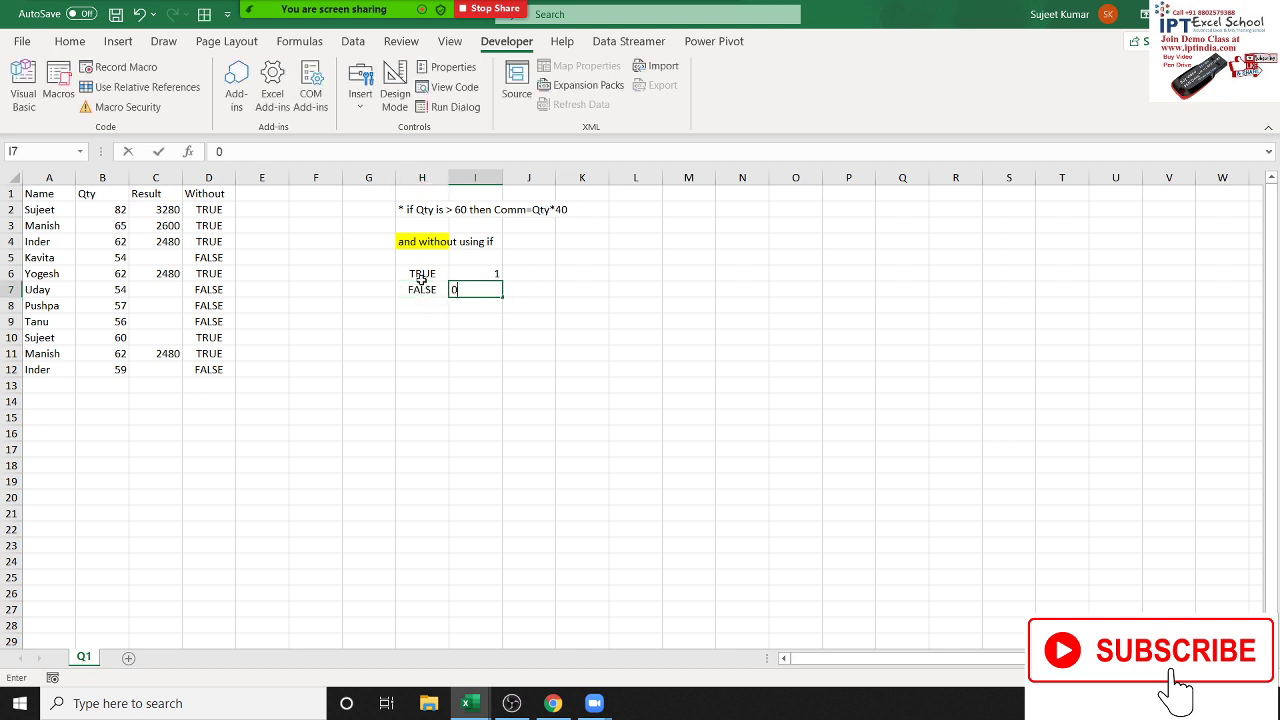
{"action": "key", "text": "Up"}
Add the two logical values with =H6+H7 in H8.
{"action": "key", "text": "Down"}
{"action": "key", "text": "Down"}
{"action": "key", "text": "Left"}
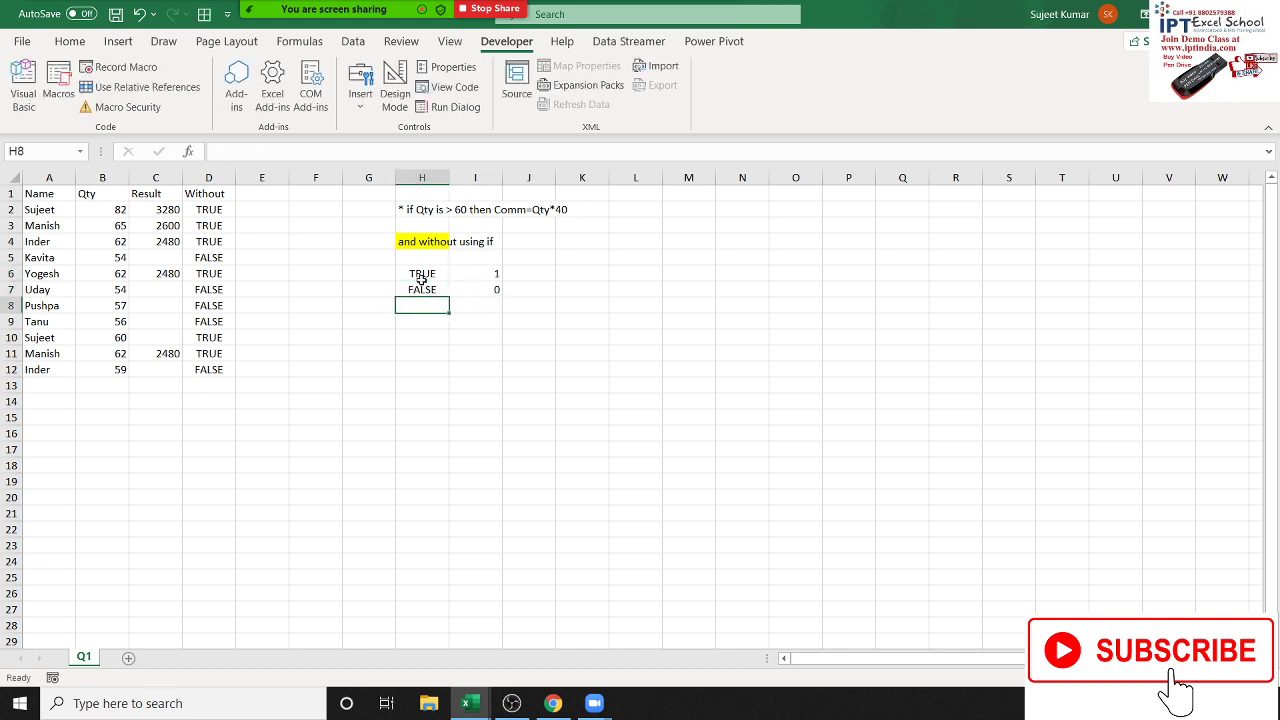
{"action": "type", "text": "="}
{"action": "left_click", "coordinate": [422, 280]}
{"action": "type", "text": "+"}
{"action": "key", "text": "Up"}
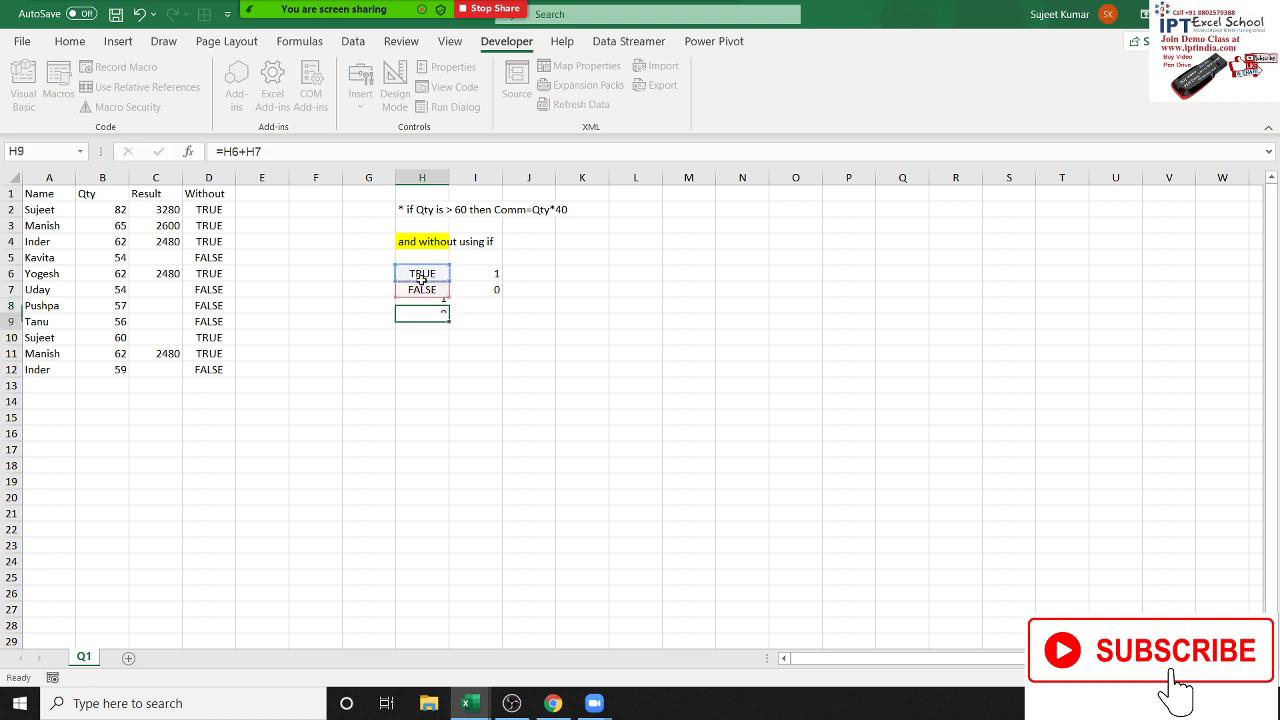
{"action": "key", "text": "ctrl+Return"}
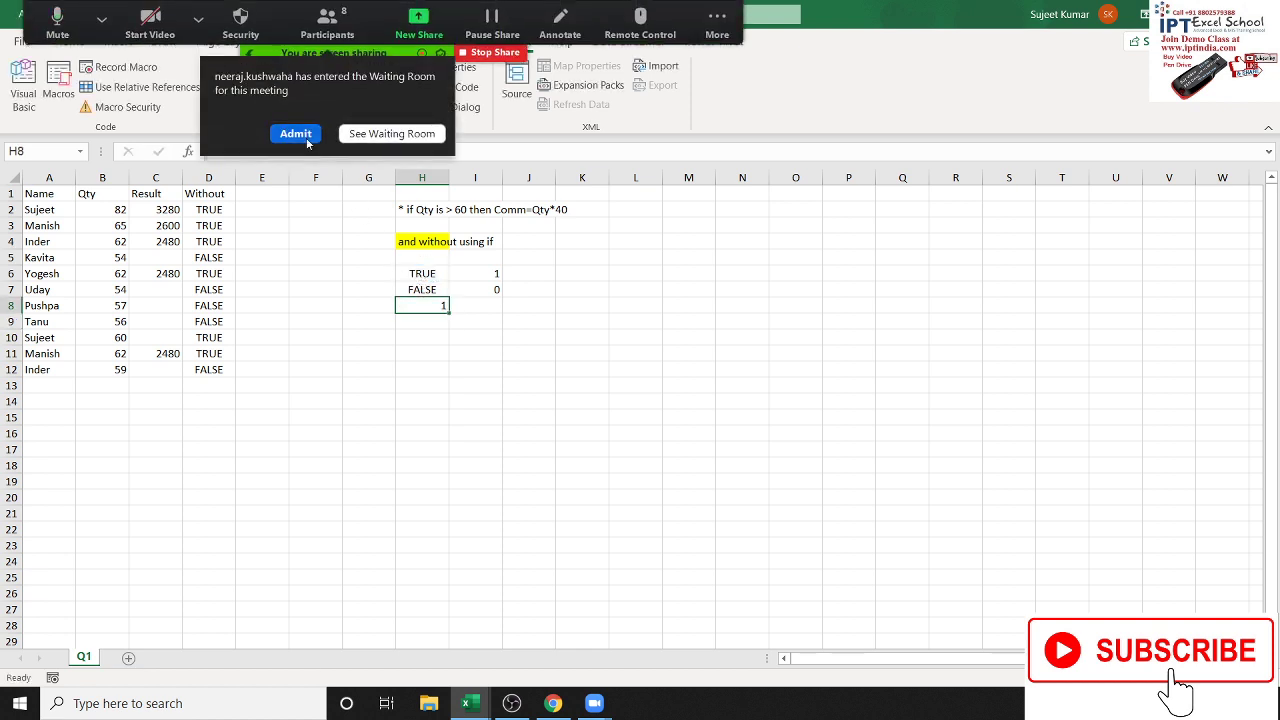
Admit the waiting meeting participant, then test H7 as TRUE and undo it.
{"action": "left_click", "coordinate": [300, 136]}
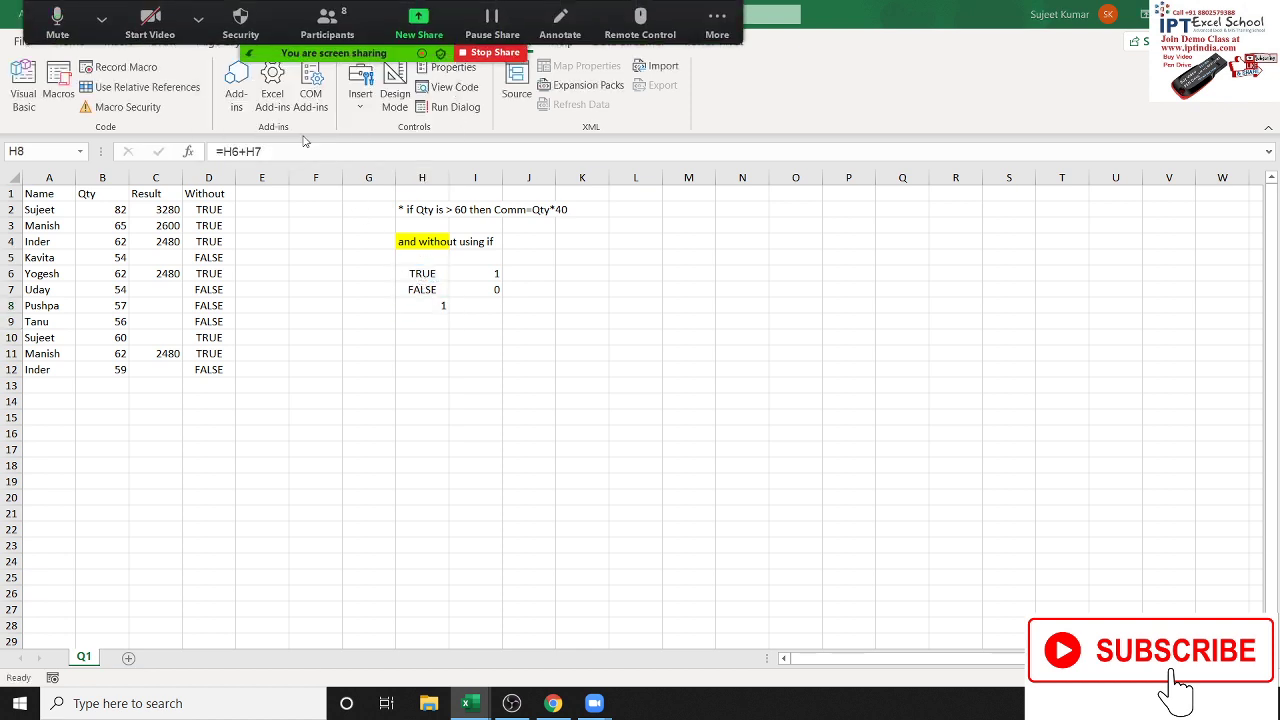
{"action": "left_click", "coordinate": [422, 290]}
{"action": "type", "text": "TRUE"}
{"action": "key", "text": "ctrl+Return"}
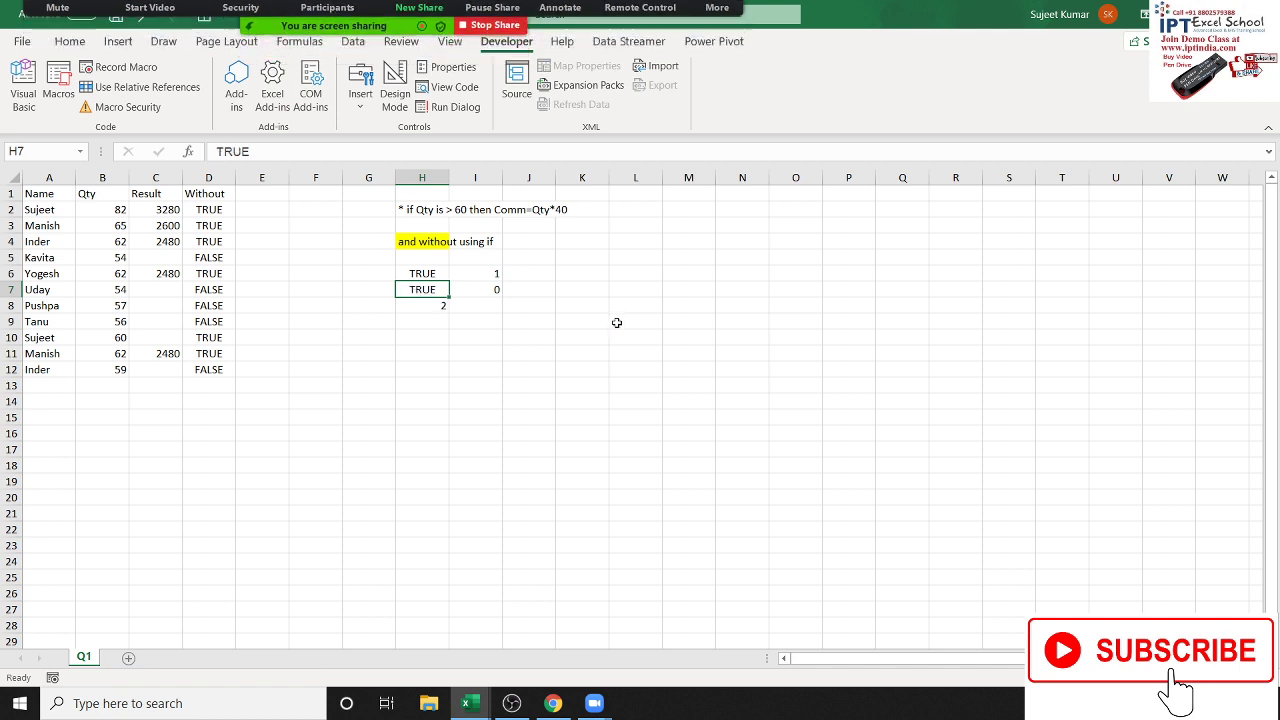
{"action": "key", "text": "ctrl+z"}
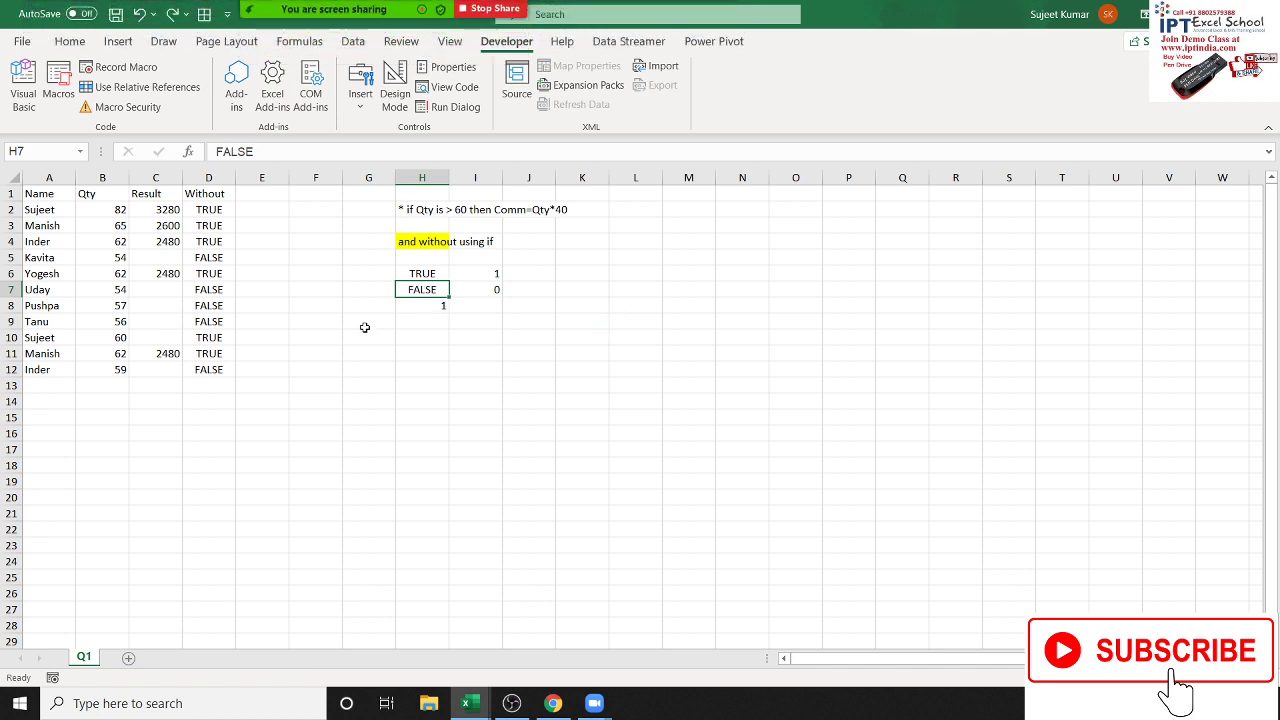
{"action": "left_click", "coordinate": [366, 325]}
{"action": "left_click", "coordinate": [207, 209]}
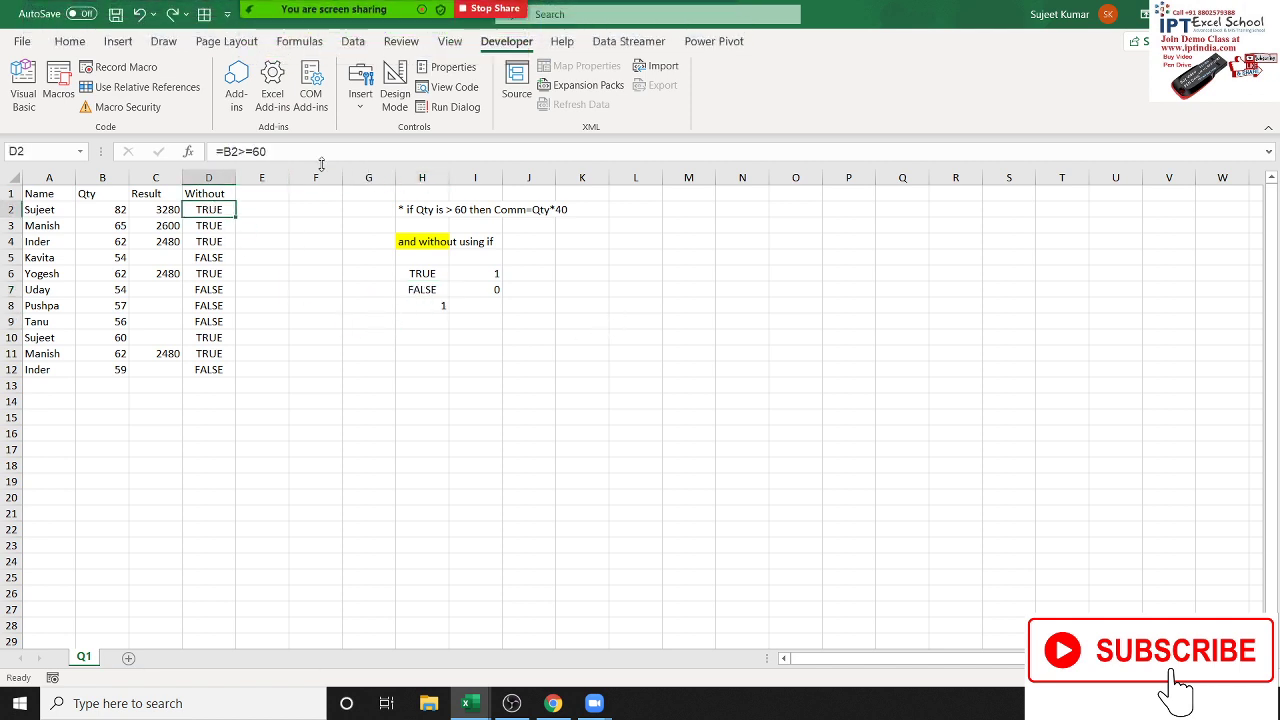
Change D2 to =(B2>=60)*B2 and fill it down the Without column.
{"action": "left_click", "coordinate": [221, 151]}
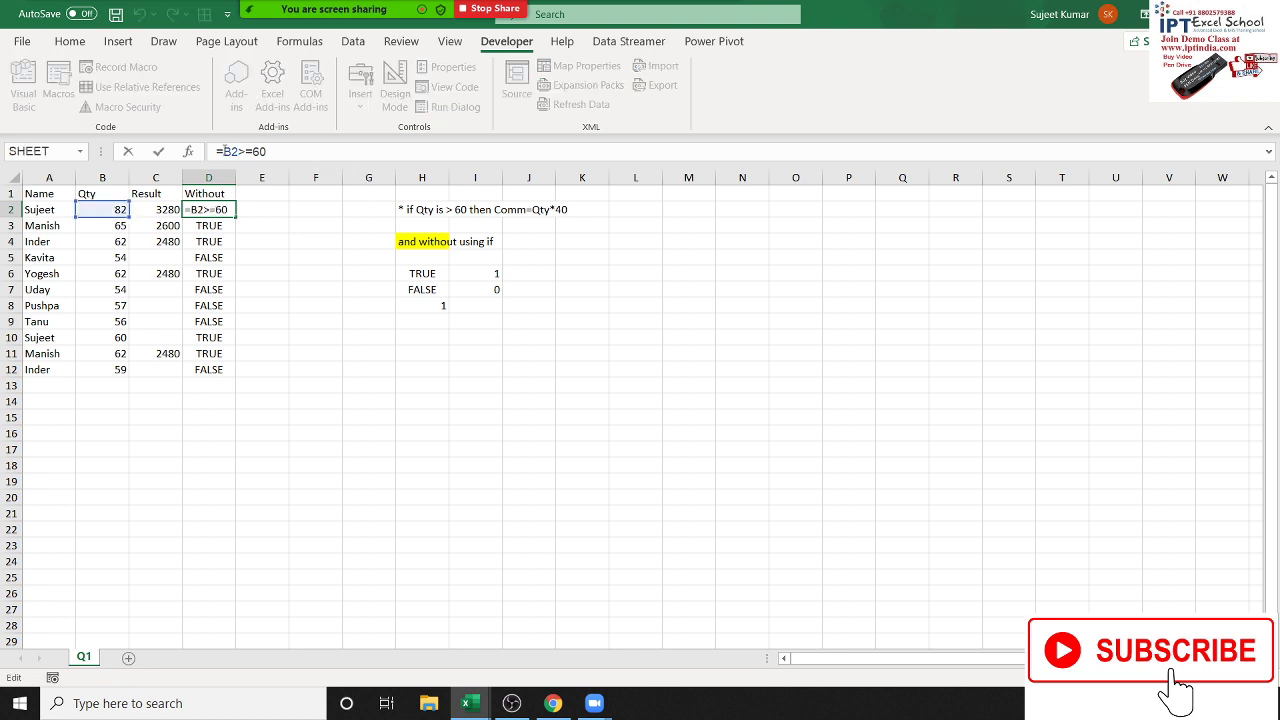
{"action": "type", "text": "("}
{"action": "type", "text": "*"}
{"action": "left_click", "coordinate": [94, 211]}
{"action": "key", "text": "Return"}
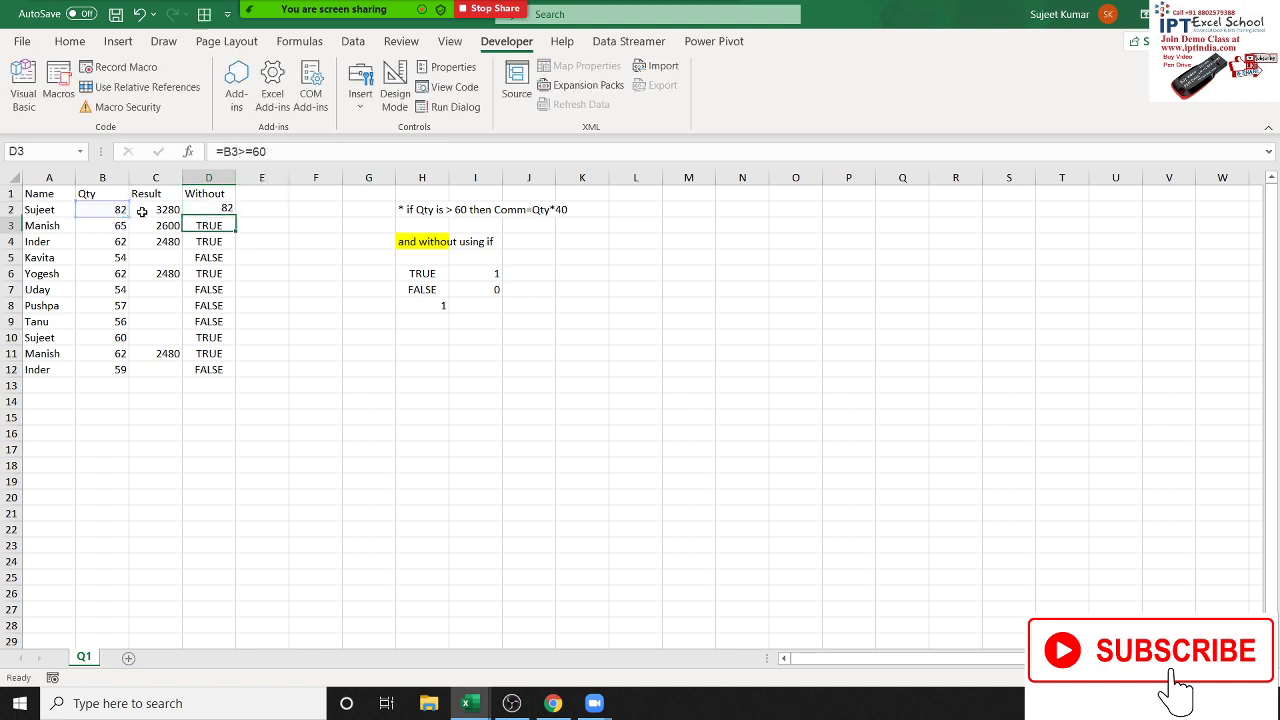
{"action": "left_click", "coordinate": [228, 211]}
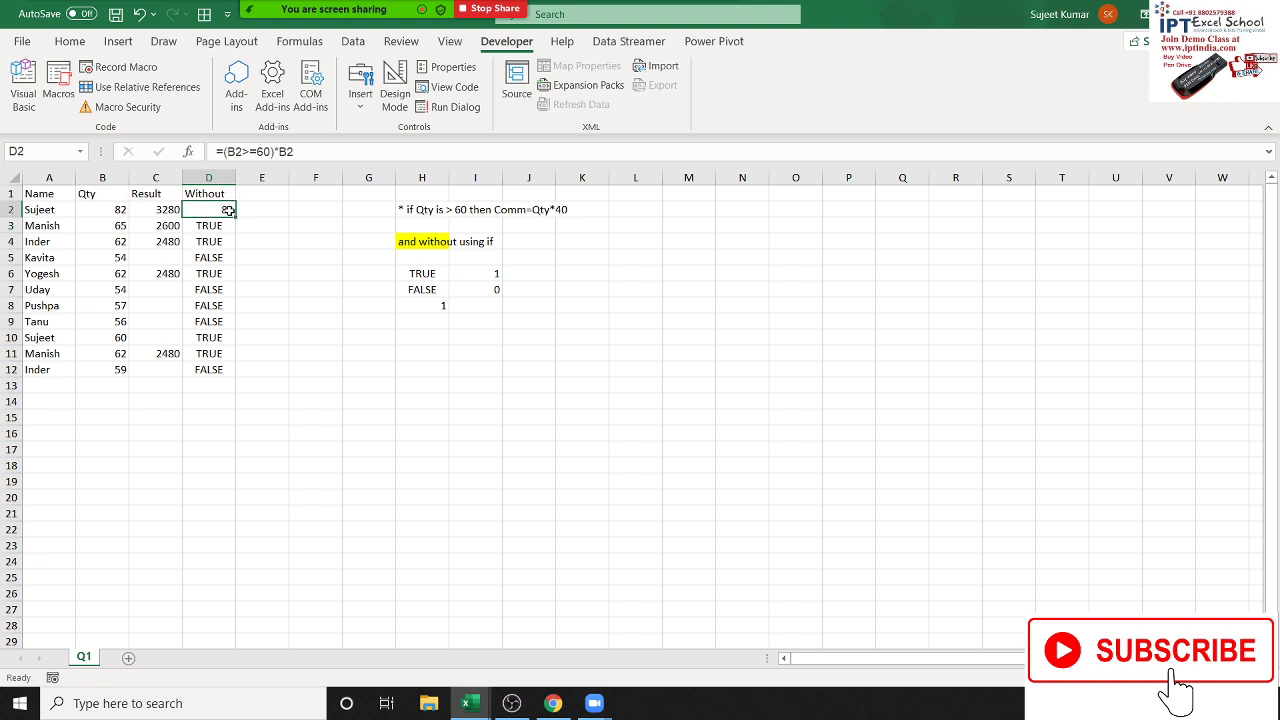
{"action": "double_click", "coordinate": [235, 217]}
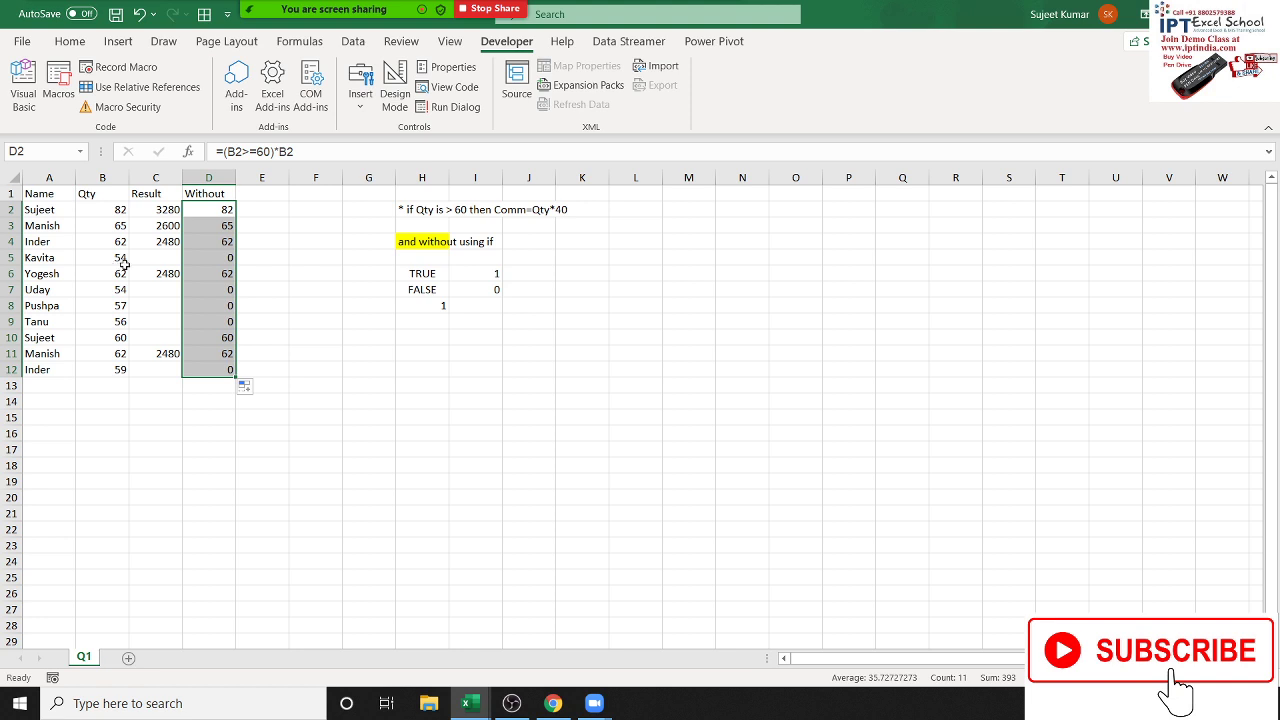
{"action": "left_click", "coordinate": [204, 258]}
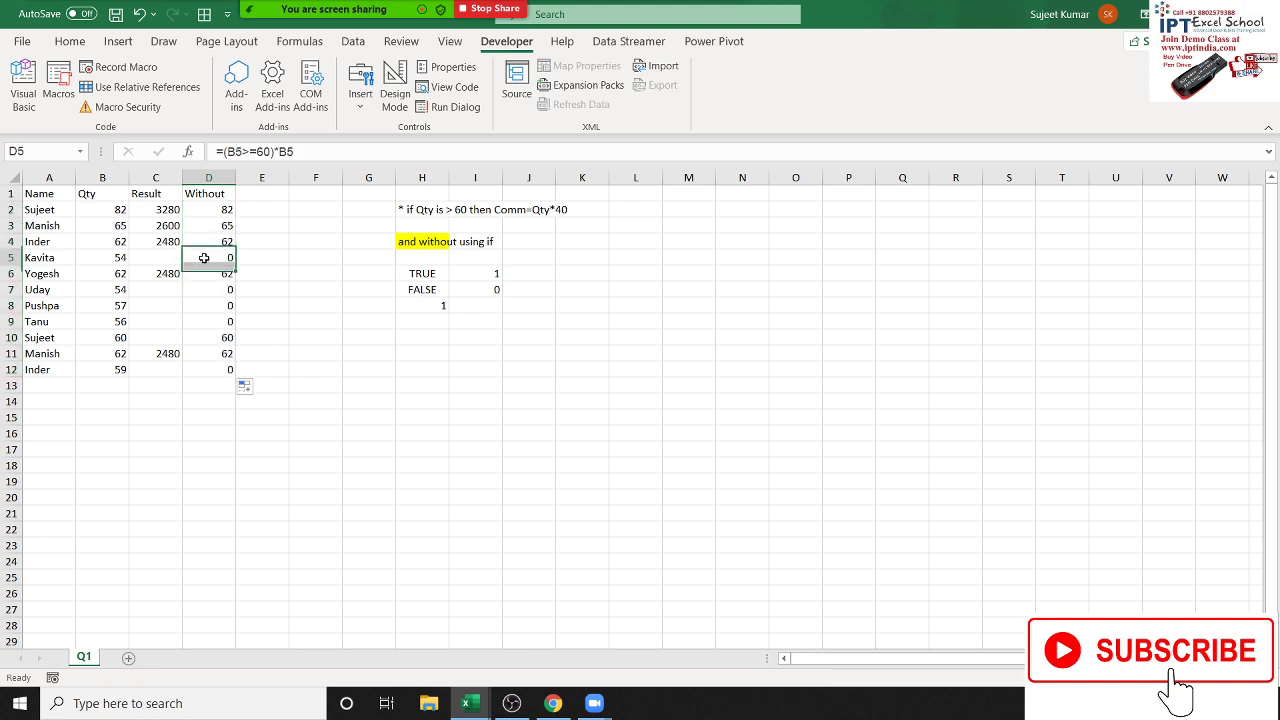
Append *40 to the D2 formula and fill it down to D12.
{"action": "left_click", "coordinate": [215, 211]}
{"action": "left_click", "coordinate": [339, 154]}
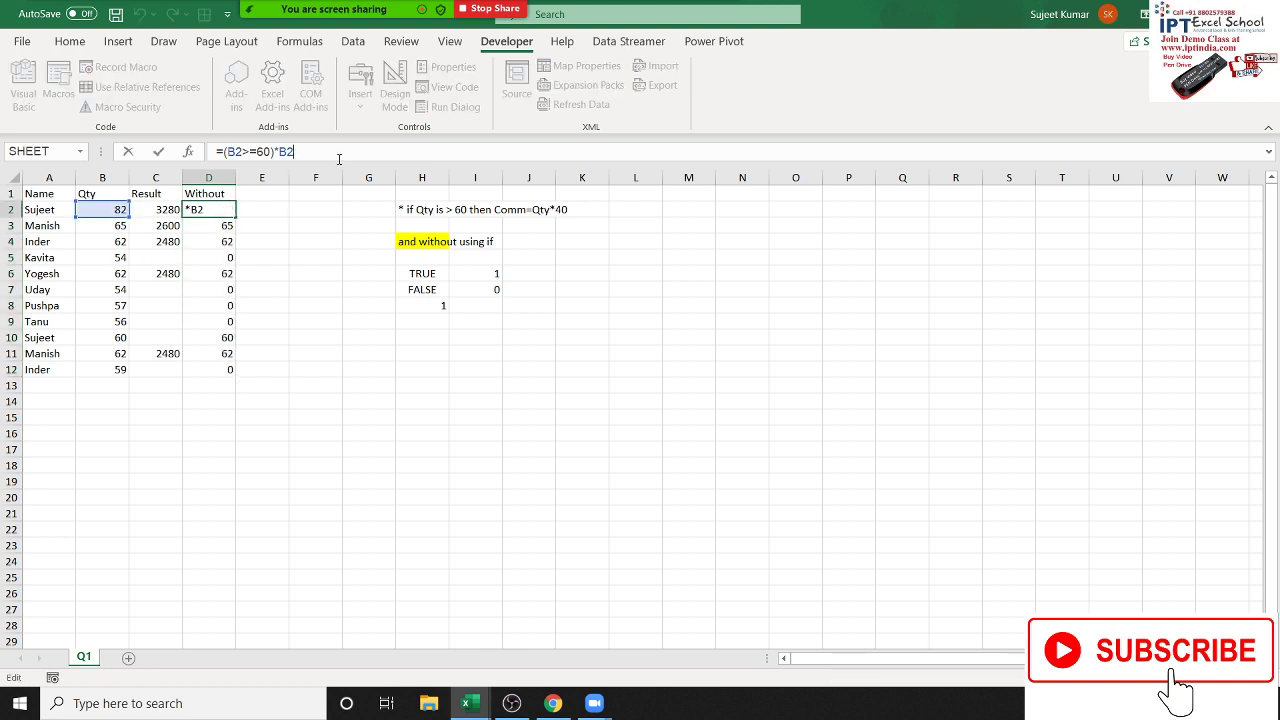
{"action": "type", "text": "*40"}
{"action": "key", "text": "Return"}
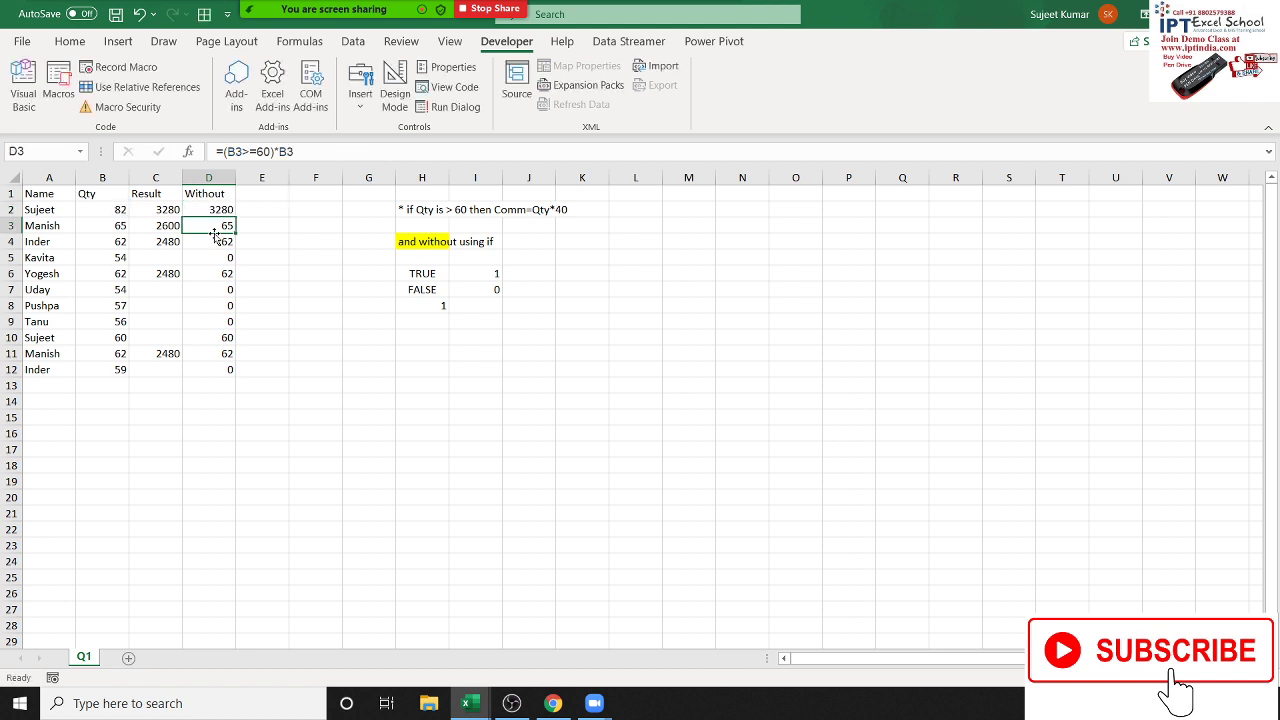
{"action": "left_click", "coordinate": [214, 210]}
{"action": "double_click", "coordinate": [236, 217]}
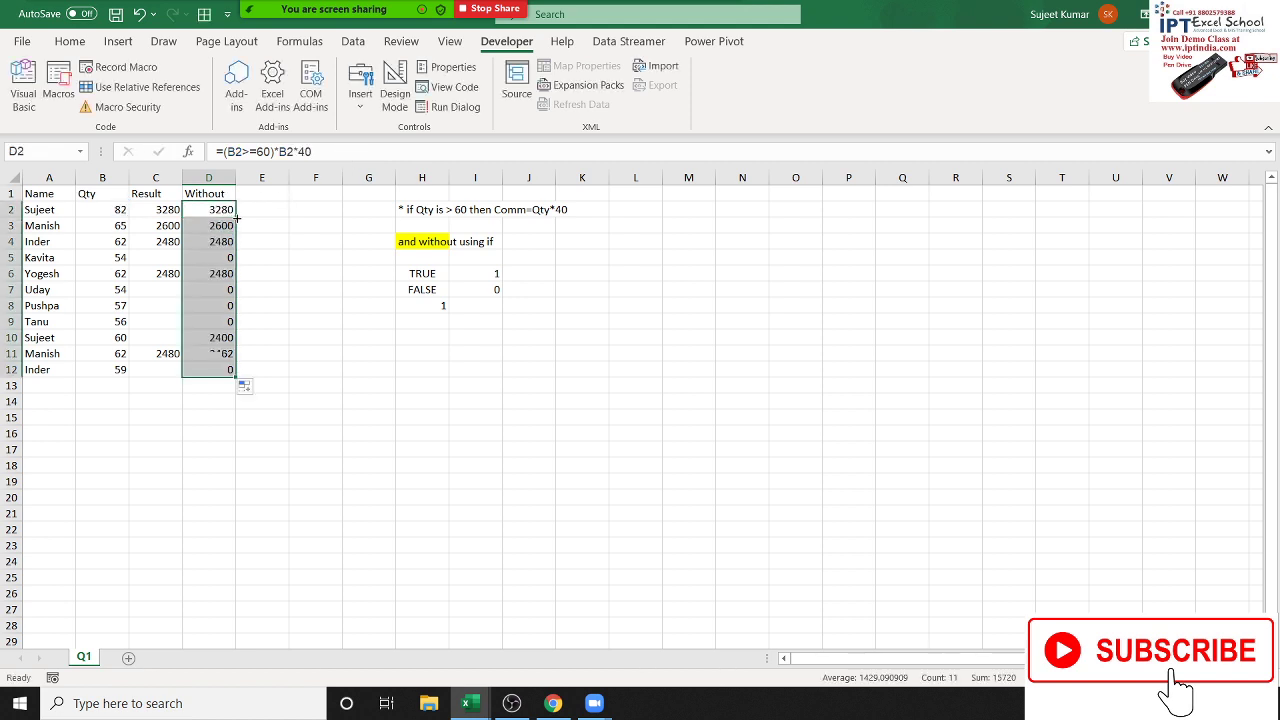
Clear D2:D11 and return to the macro code.
{"action": "left_click_drag", "start_coordinate": [215, 204], "coordinate": [205, 360]}
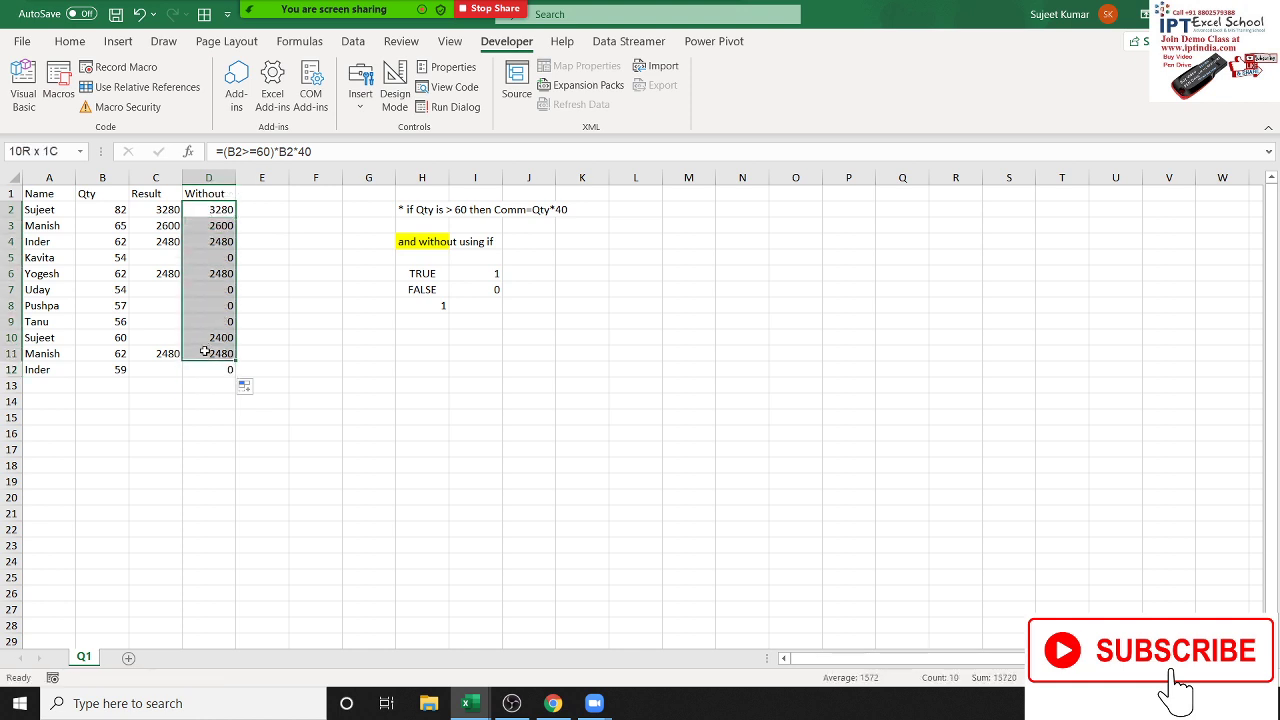
{"action": "key", "text": "Delete"}
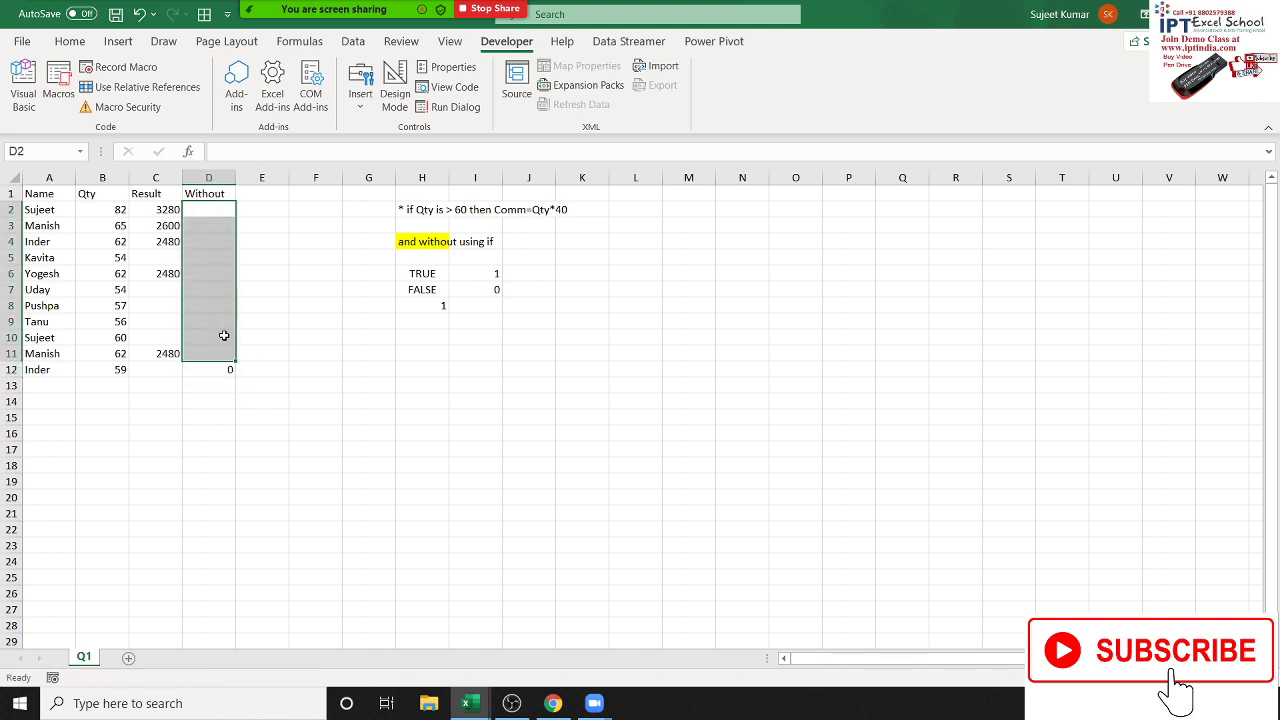
{"action": "key", "text": "alt+F11"}
Paste a copy of macro q1_1 below End Sub and rename it q1_2.
{"action": "left_click_drag", "start_coordinate": [297, 371], "coordinate": [195, 79]}
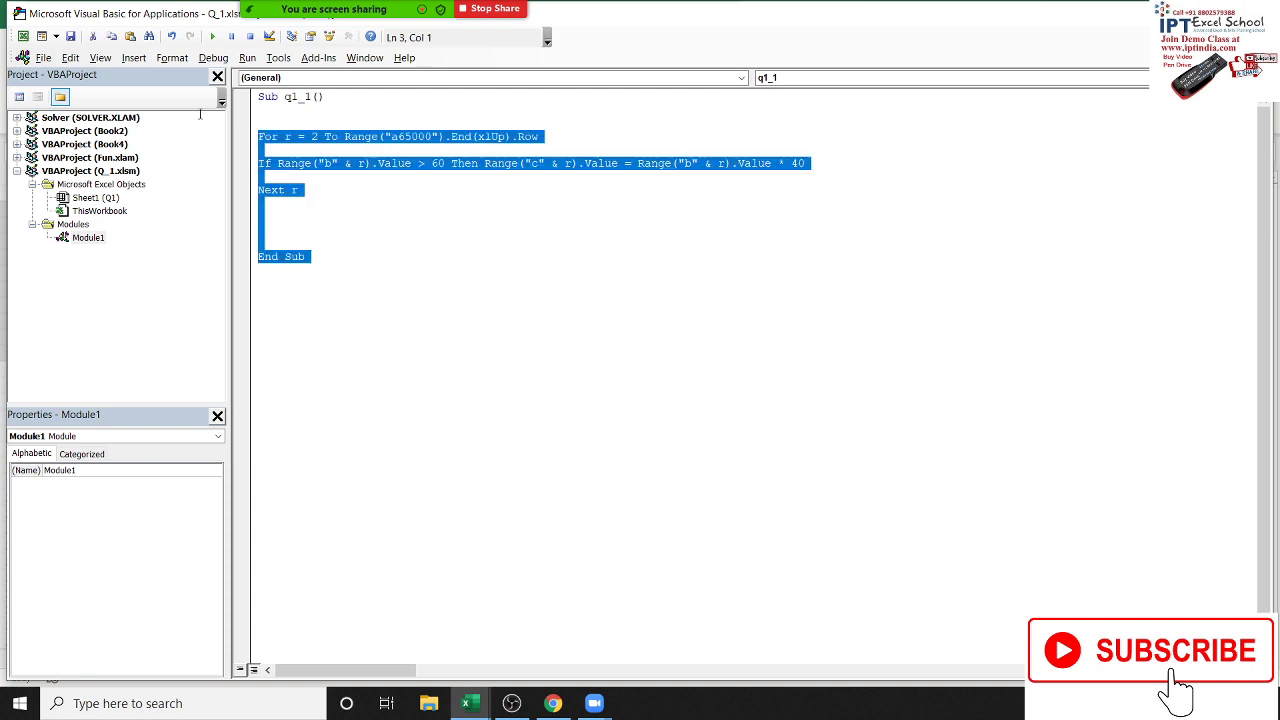
{"action": "left_click", "coordinate": [308, 291]}
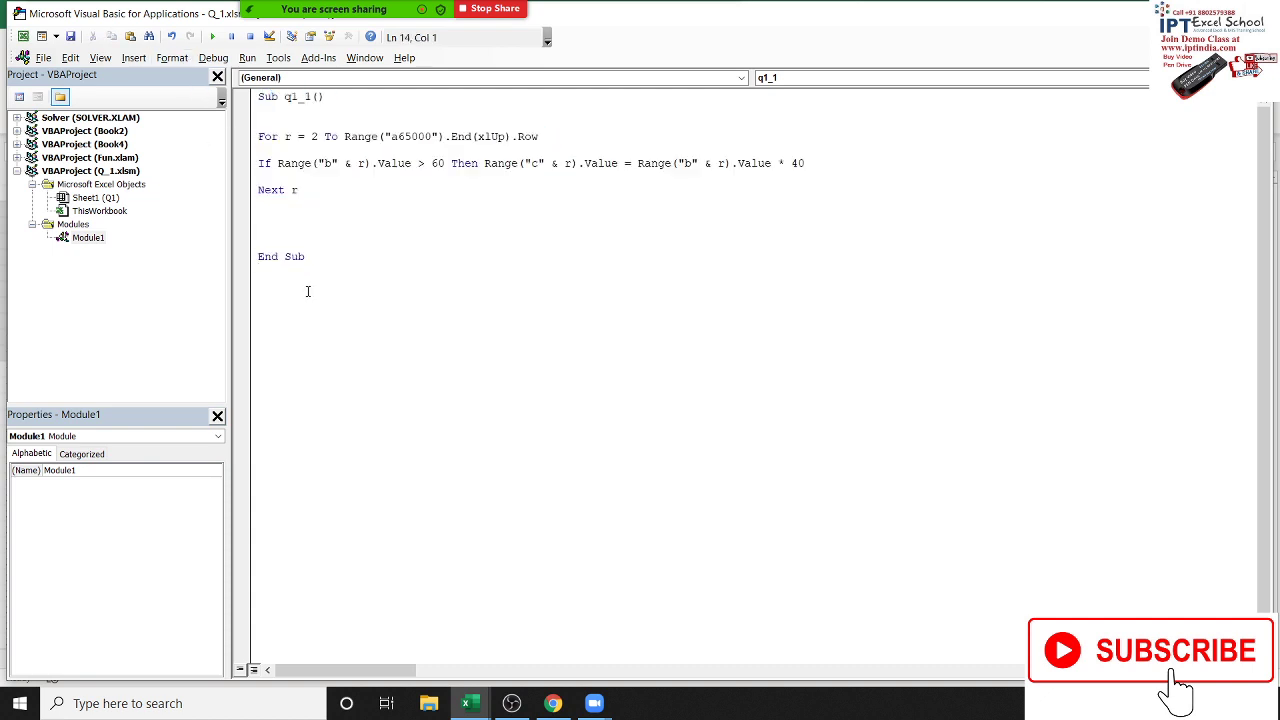
{"action": "type", "text": "Sub q1_1()   For r = 2 To Range(\"a65000\").End(xlUp).Row  If Range(\"b\" & r).Value > 60 Then Range(\"c\" & r).Value = Range(\"b\" & r).Value * 40  Next r     End Sub"}
{"action": "double_click", "coordinate": [307, 270]}
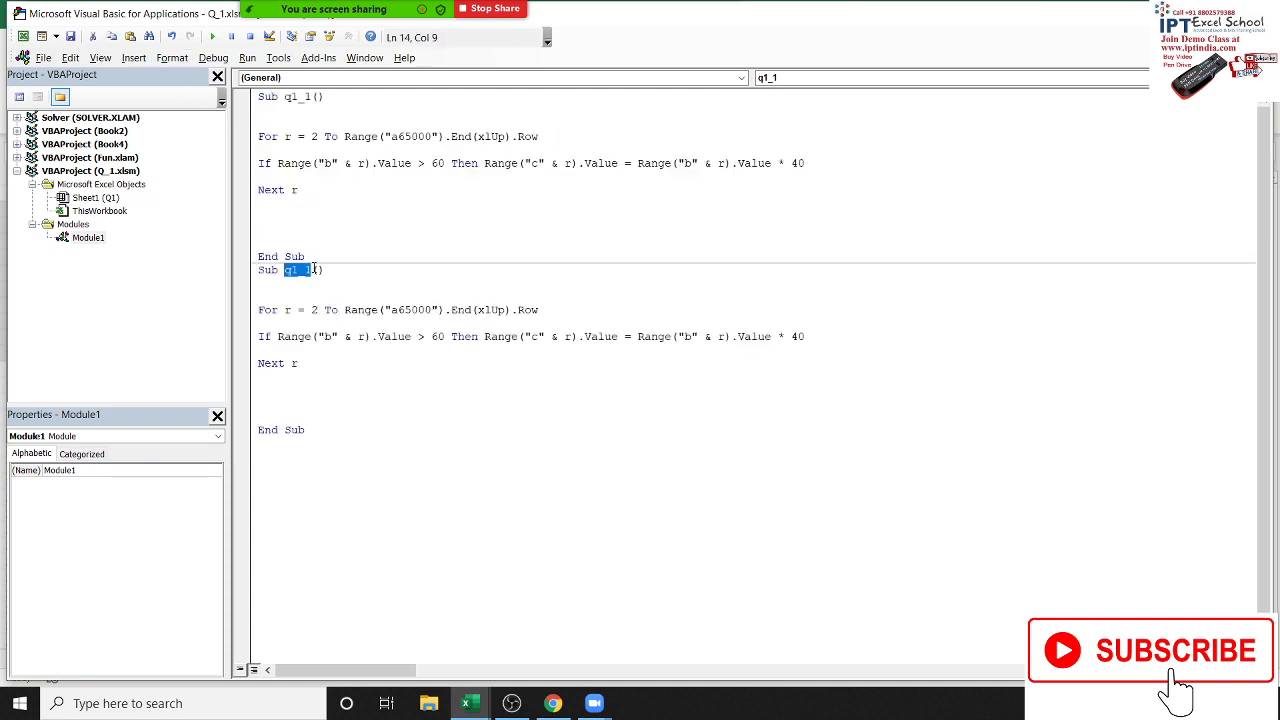
{"action": "left_click", "coordinate": [312, 270]}
{"action": "key", "text": "BackSpace"}
{"action": "type", "text": "2"}
Delete the If line from q1_2 and start the declaration 'dim t as boll'.
{"action": "left_click", "coordinate": [242, 337]}
{"action": "key", "text": "Delete"}
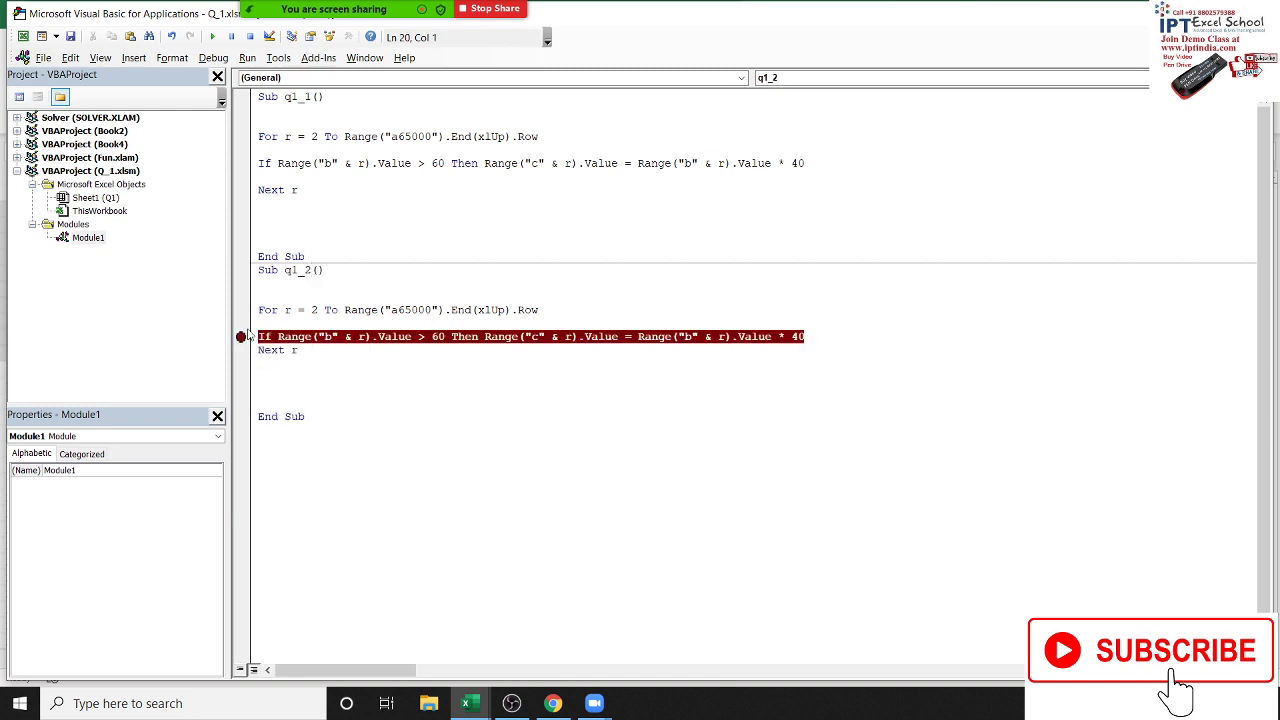
{"action": "key", "text": "Return"}
{"action": "key", "text": "Return"}
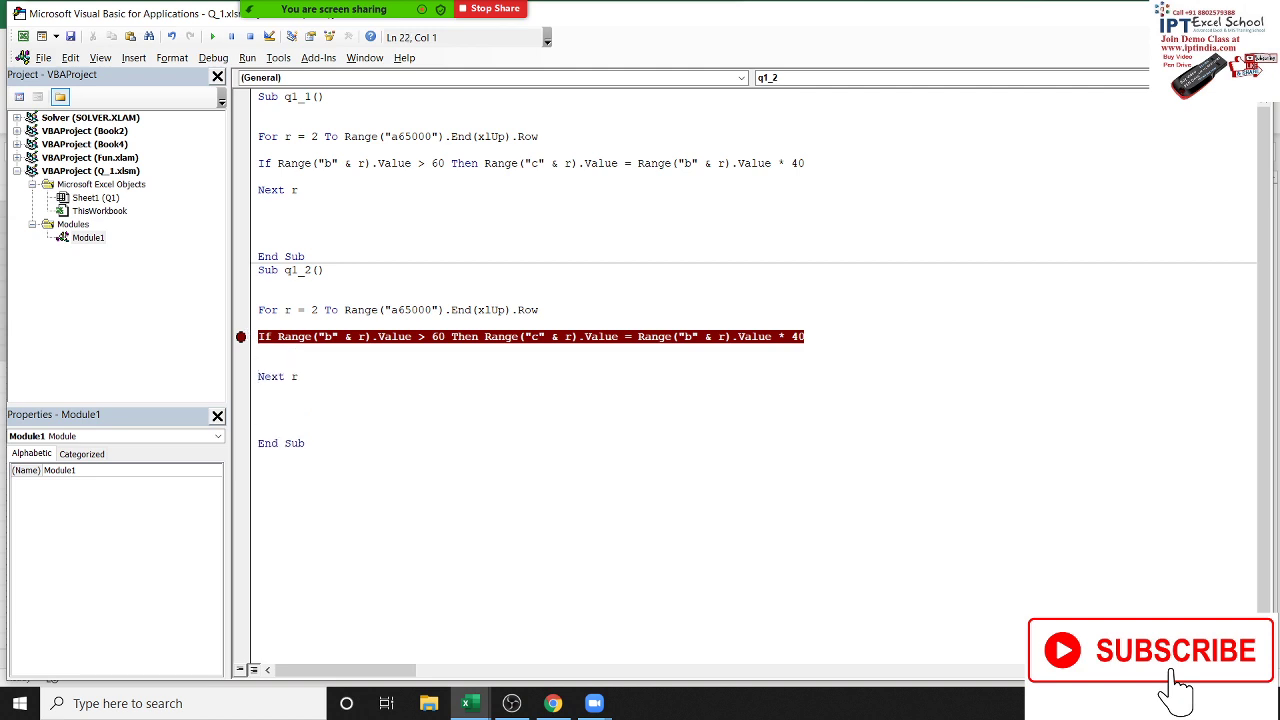
{"action": "left_click", "coordinate": [259, 338]}
{"action": "left_click", "coordinate": [242, 337]}
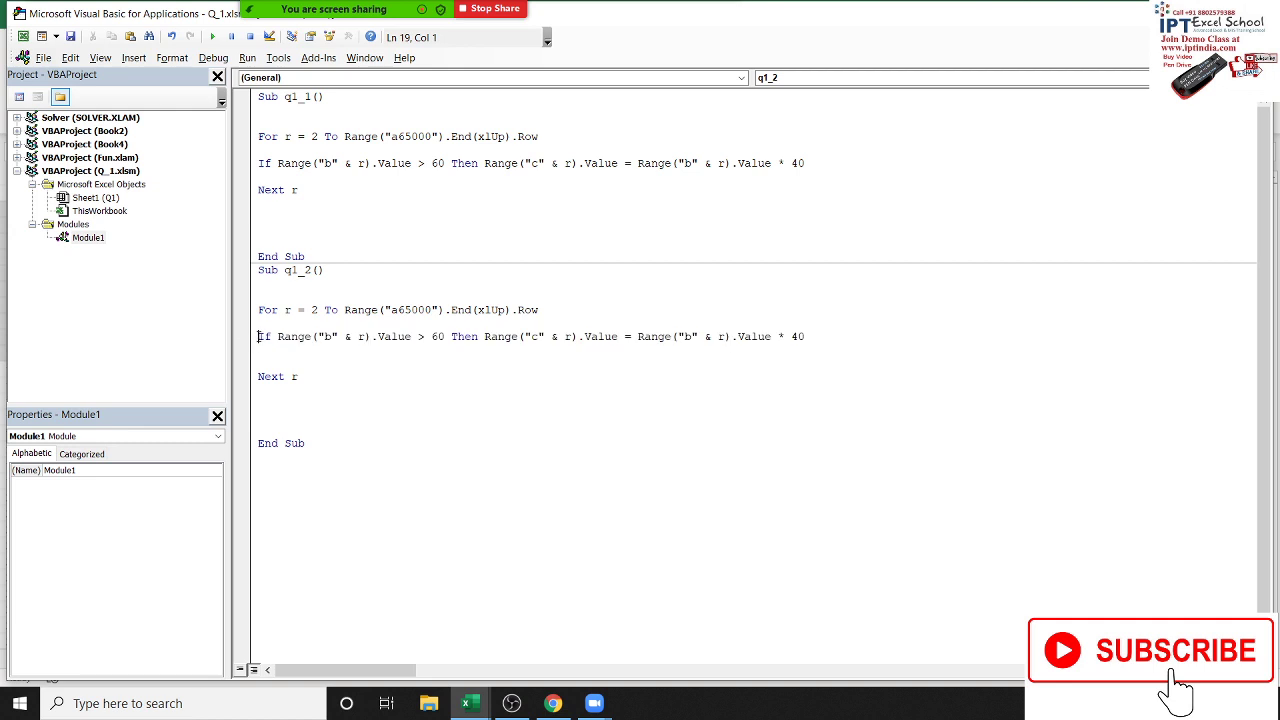
{"action": "left_click_drag", "start_coordinate": [259, 338], "coordinate": [263, 346]}
{"action": "key", "text": "Delete"}
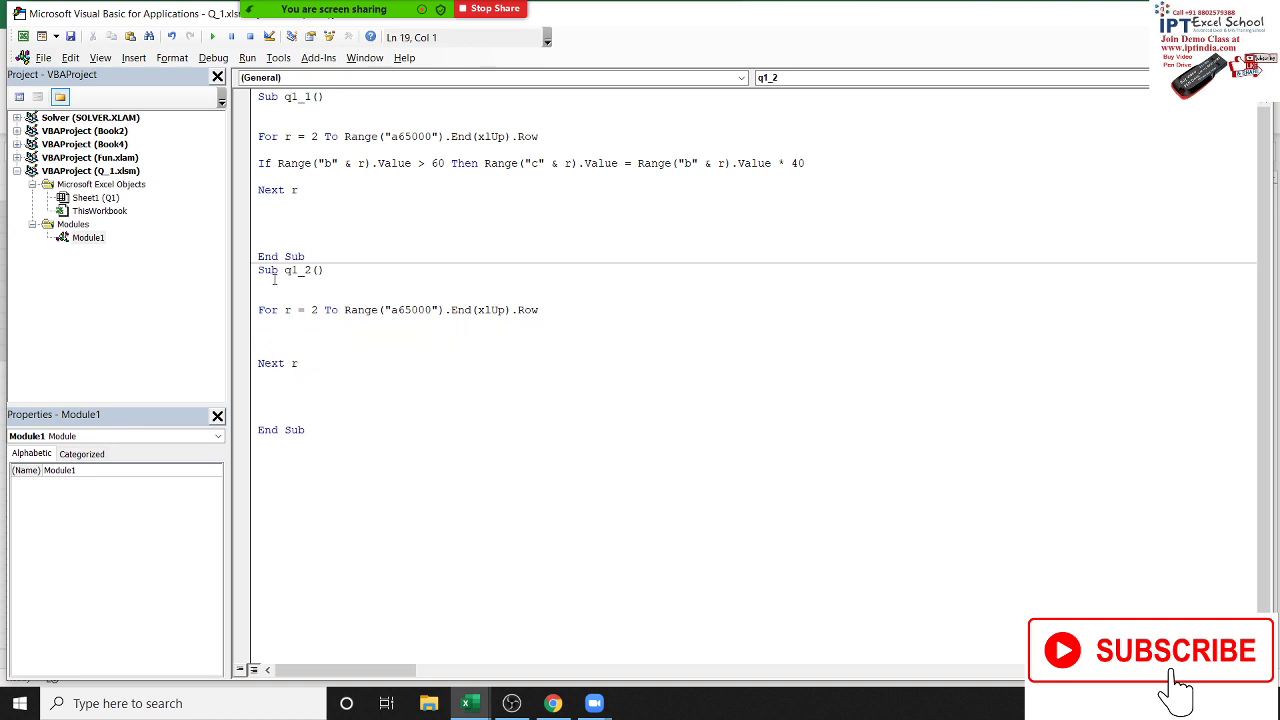
{"action": "type", "text": "dim "}
{"action": "type", "text": "t as "}
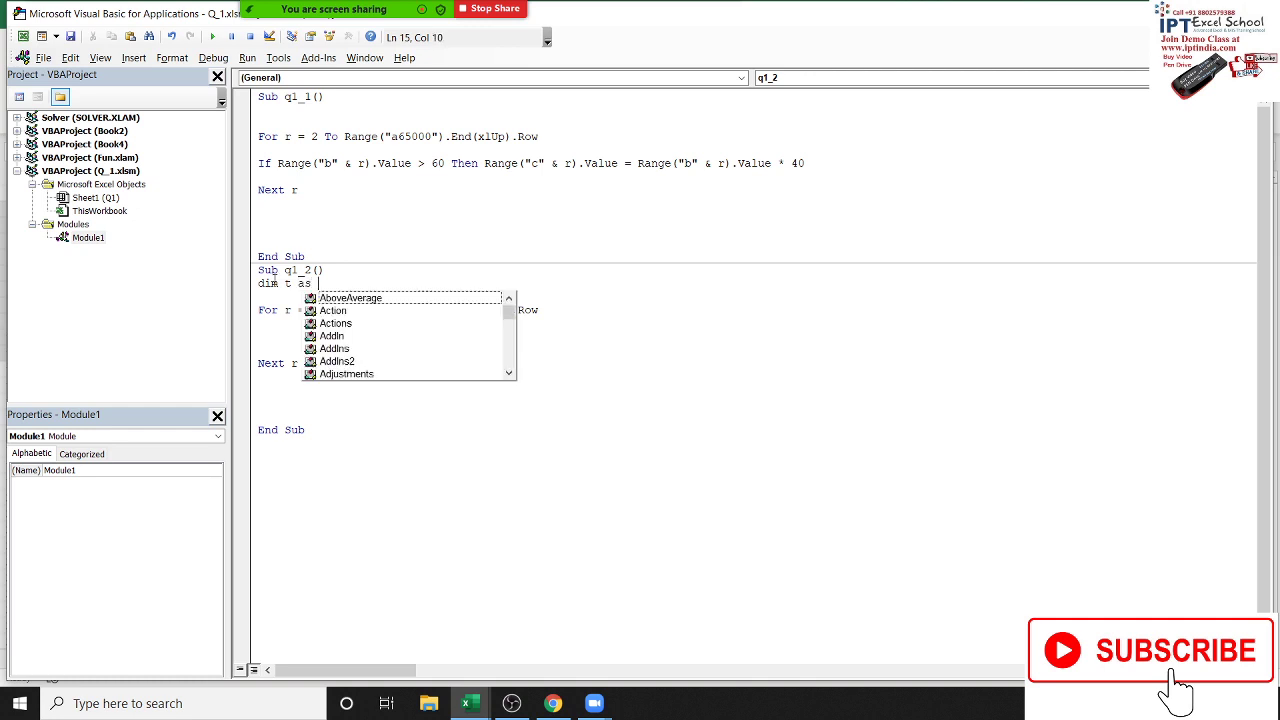
{"action": "type", "text": "boll"}
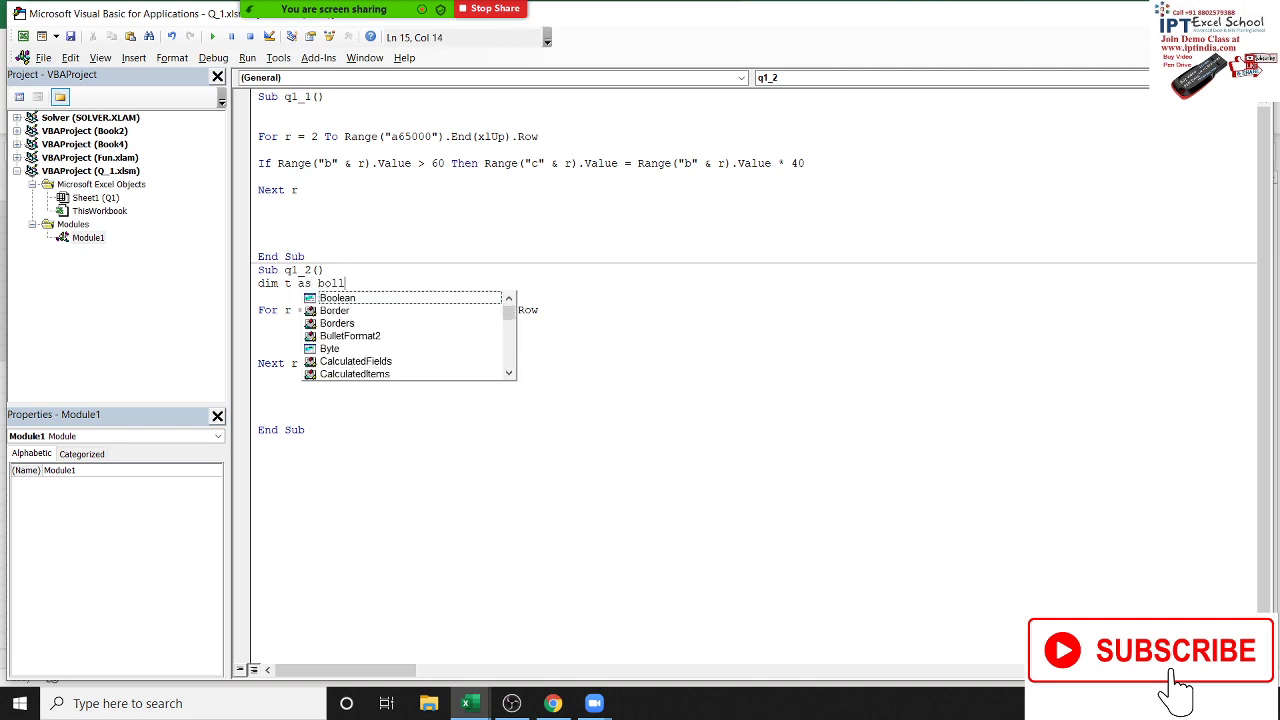
Declare t As Boolean and add t = Range("B" & r).Value >= 60 in the loop.
{"action": "key", "text": "Return"}
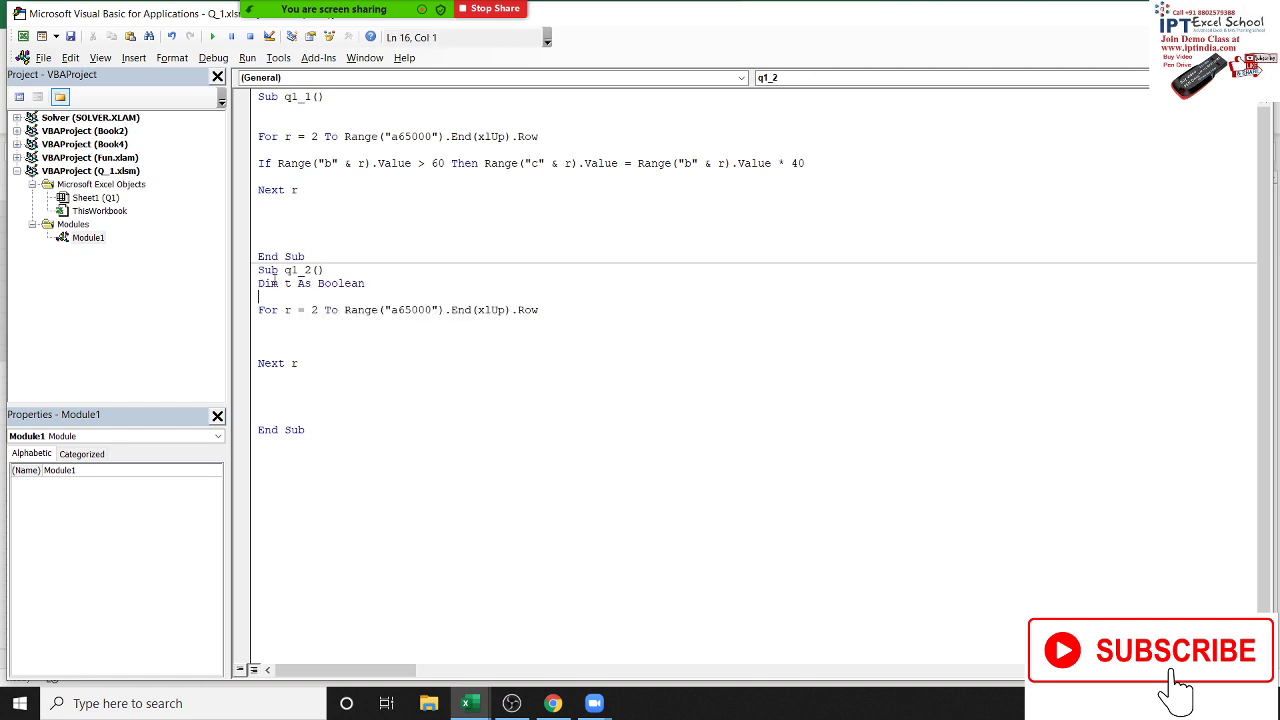
{"action": "type", "text": "t = R"}
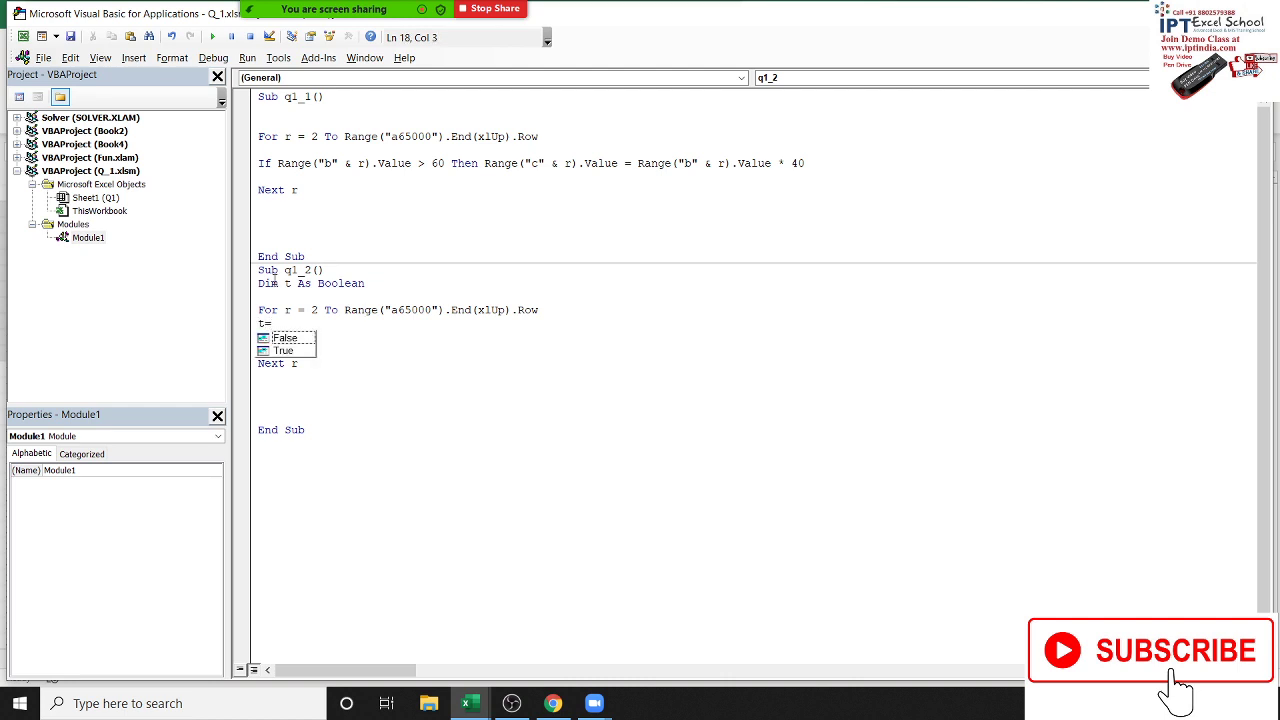
{"action": "type", "text": "ange"}
{"action": "type", "text": "(\"B"}
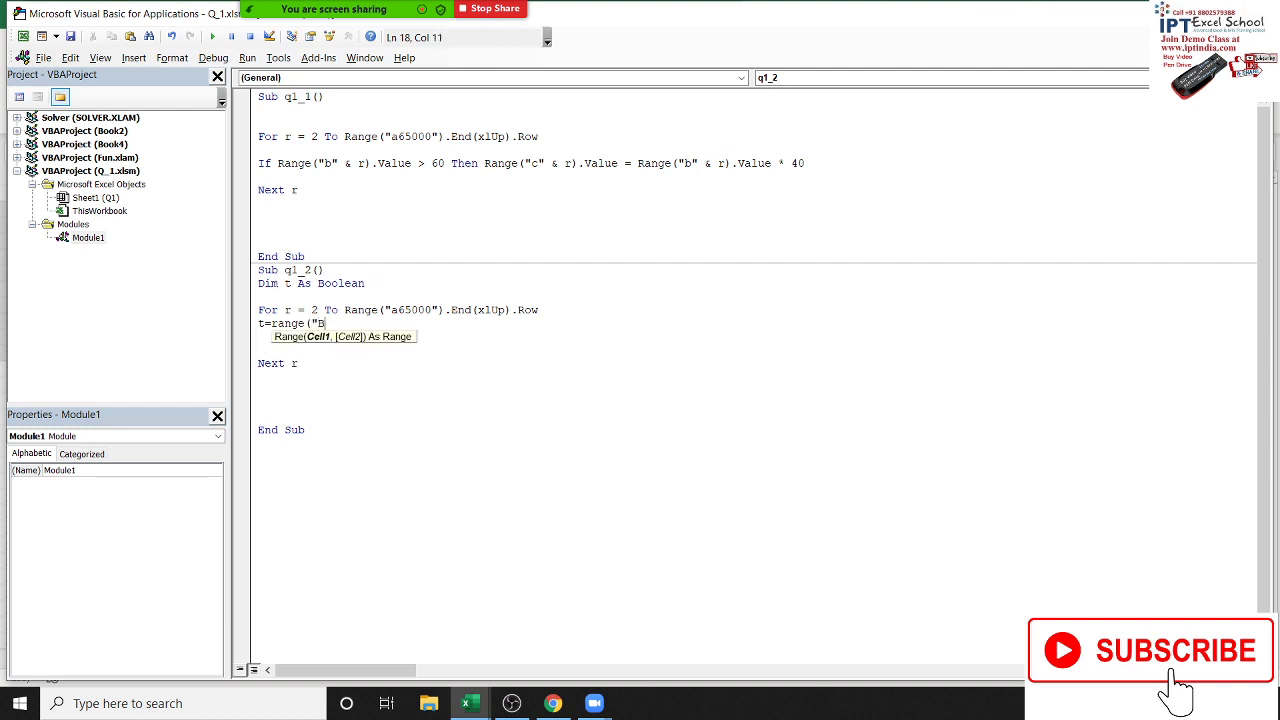
{"action": "type", "text": "\" & "}
{"action": "type", "text": "r)"}
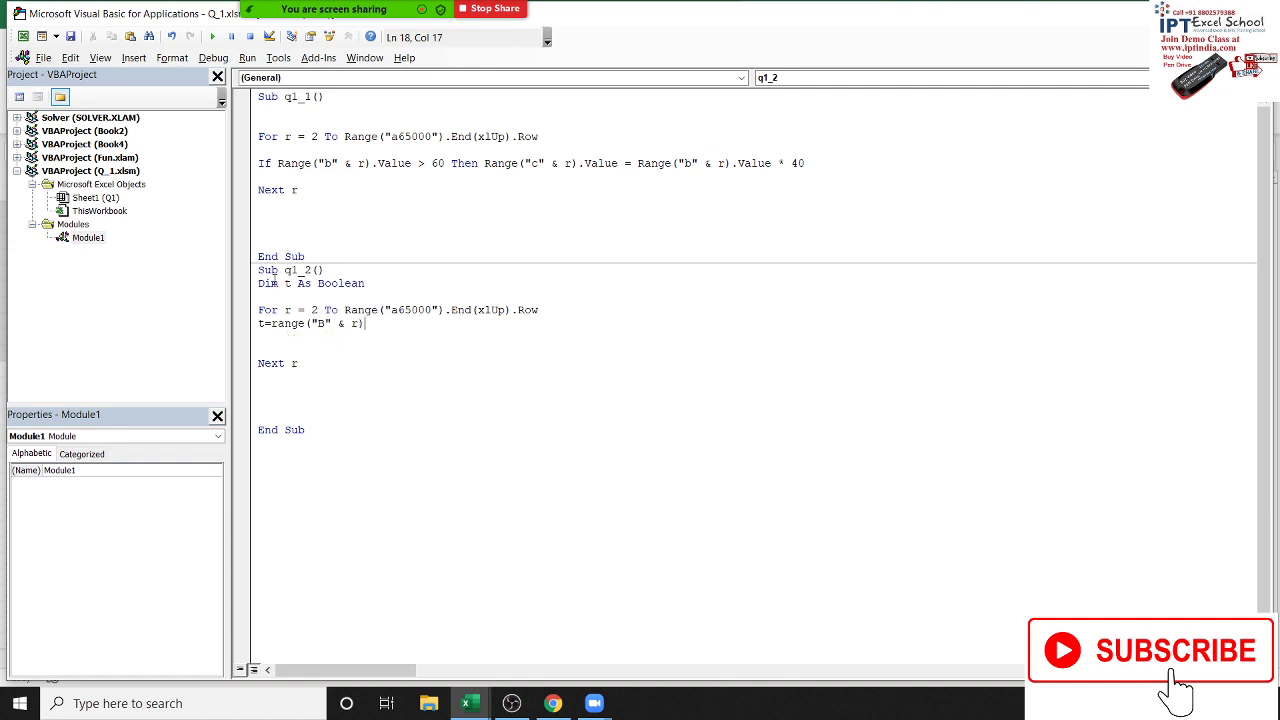
{"action": "type", "text": ".Value >= "}
{"action": "type", "text": "6"}
{"action": "type", "text": "0"}
{"action": "key", "text": "Return"}
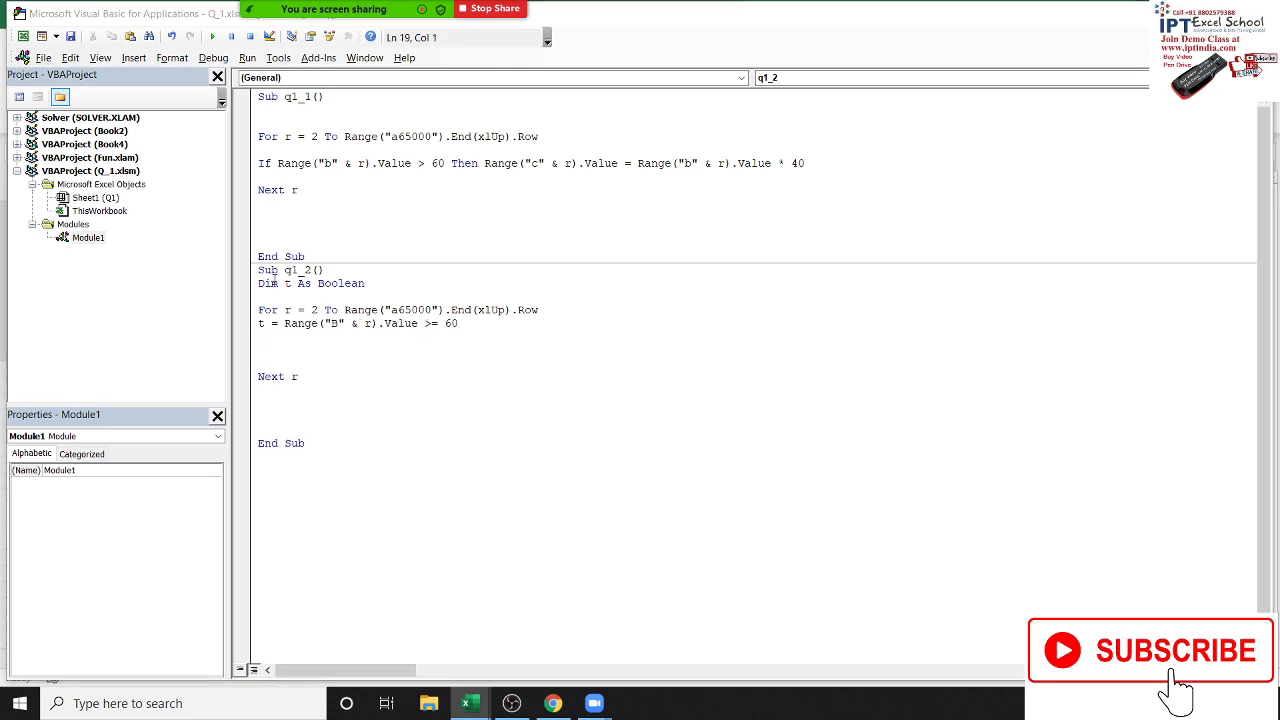
Check the worksheet data, then start declaring k as Variant above the loop.
{"action": "key", "text": "alt+F11"}
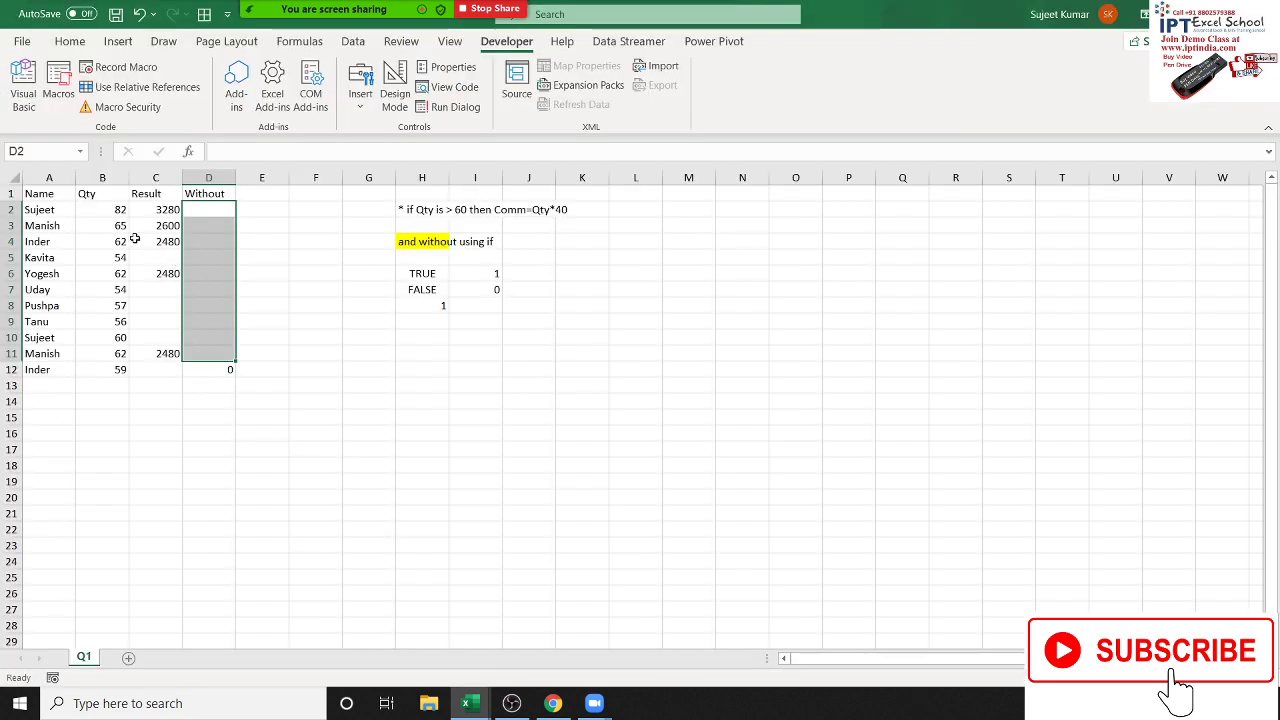
{"action": "key", "text": "alt+F11"}
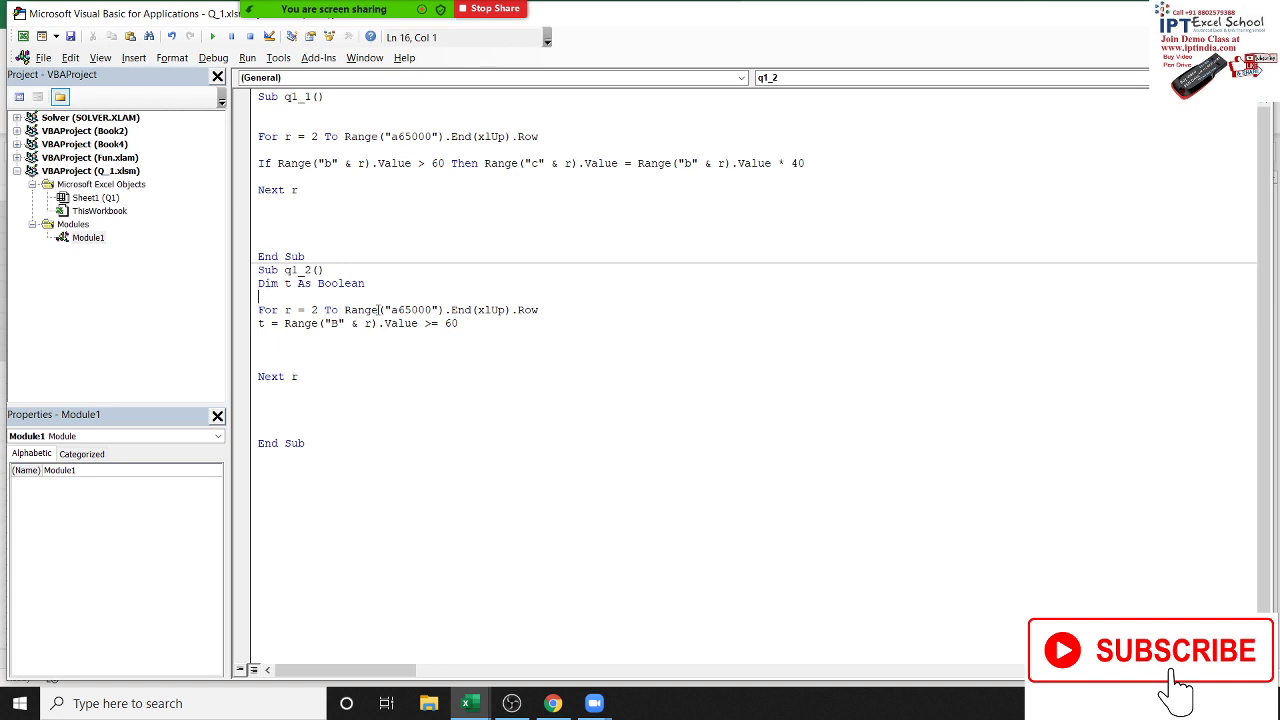
{"action": "key", "text": "Return"}
{"action": "key", "text": "Up"}
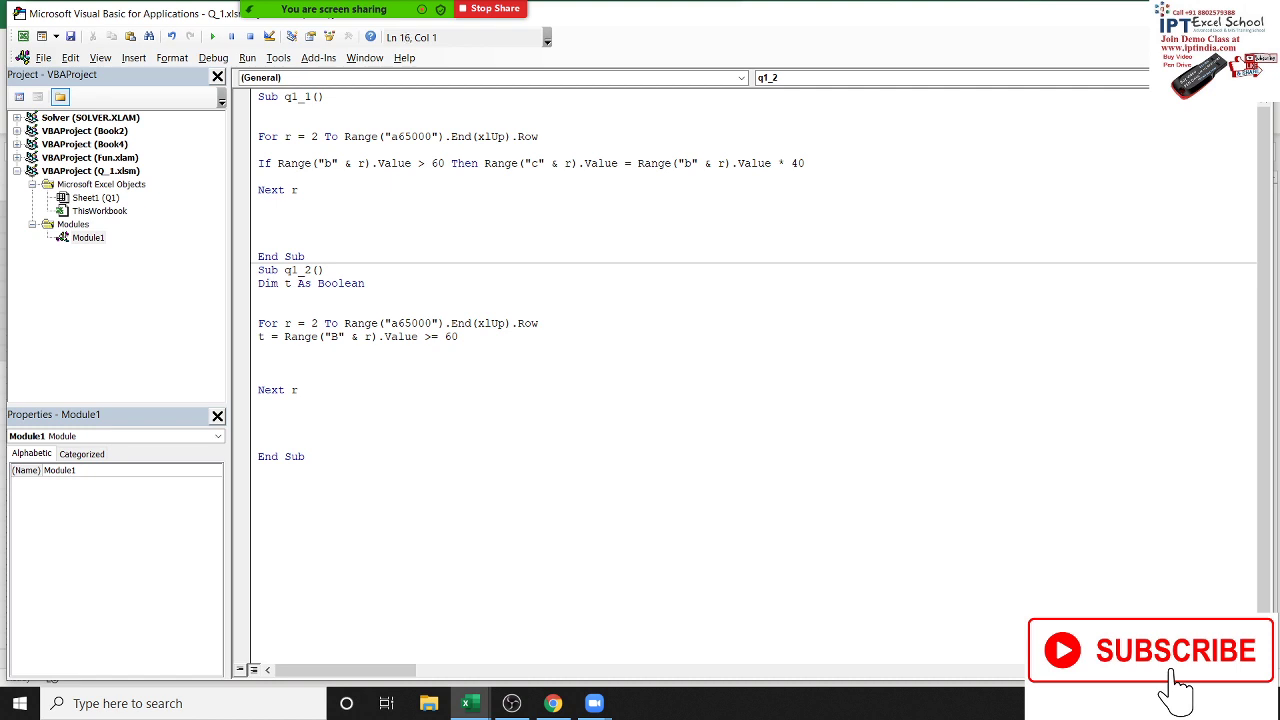
{"action": "type", "text": "dim"}
{"action": "type", "text": " k as "}
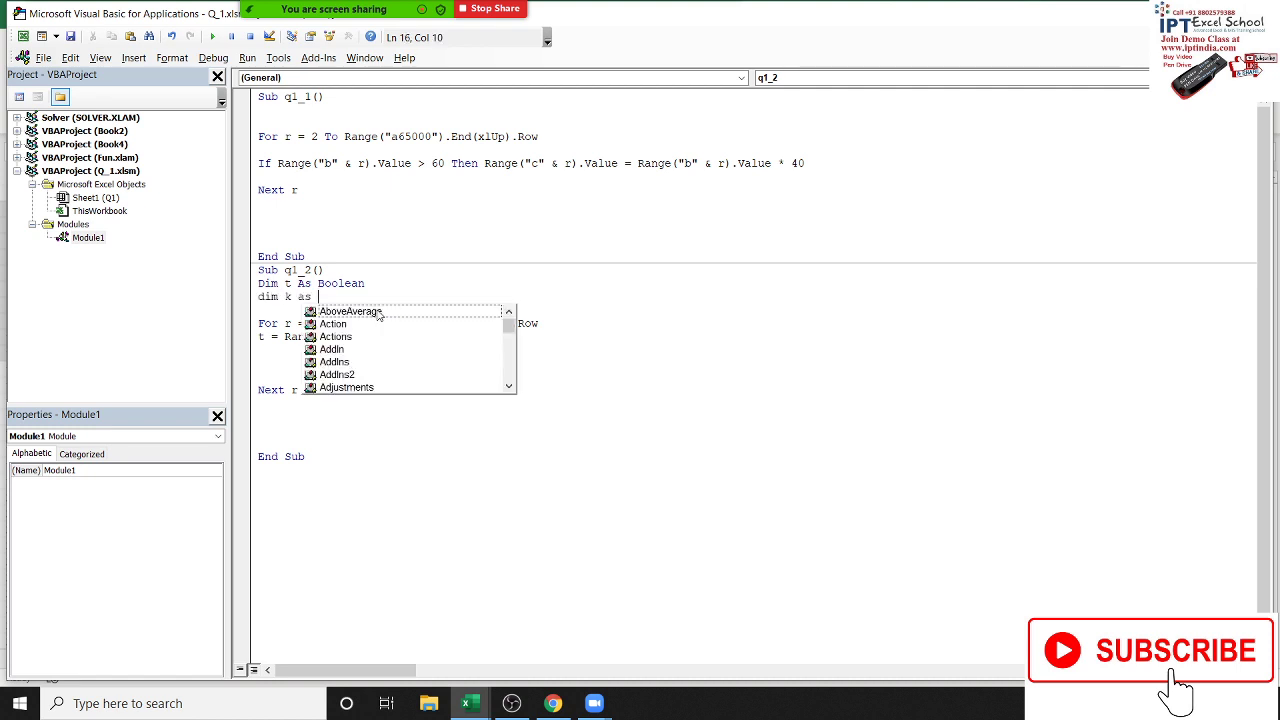
{"action": "type", "text": "ver"}
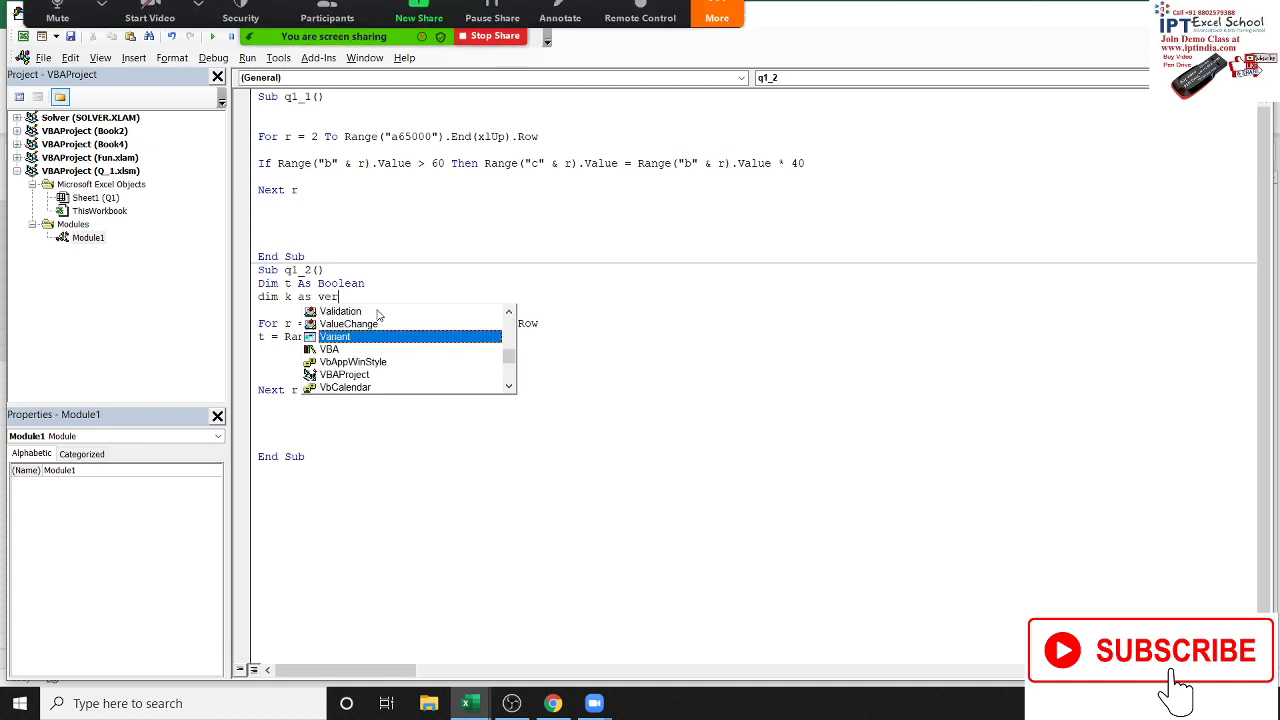
Complete the k As Variant declaration and close the Zoom chat window.
{"action": "key", "text": "Tab"}
{"action": "key", "text": "Down"}
{"action": "key", "text": "Down"}
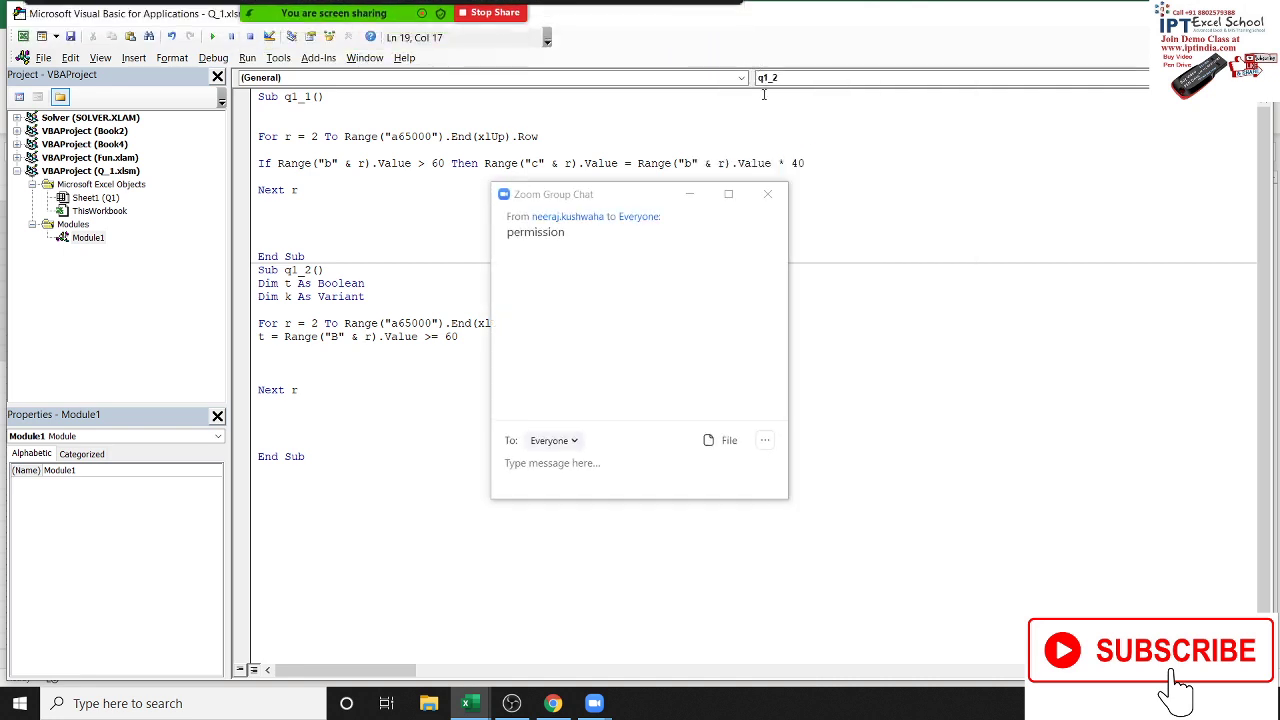
{"action": "left_click", "coordinate": [767, 192]}
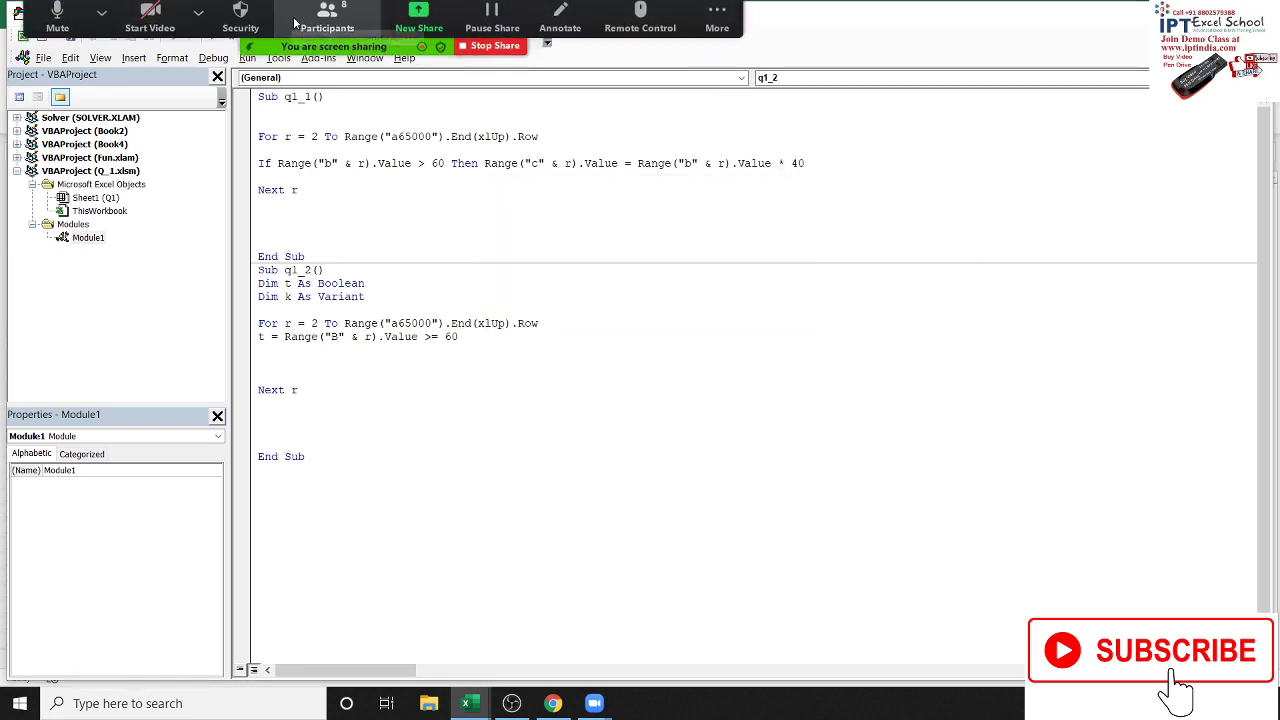
Allow the requesting participant to record via the Zoom participants list.
{"action": "left_click", "coordinate": [327, 15]}
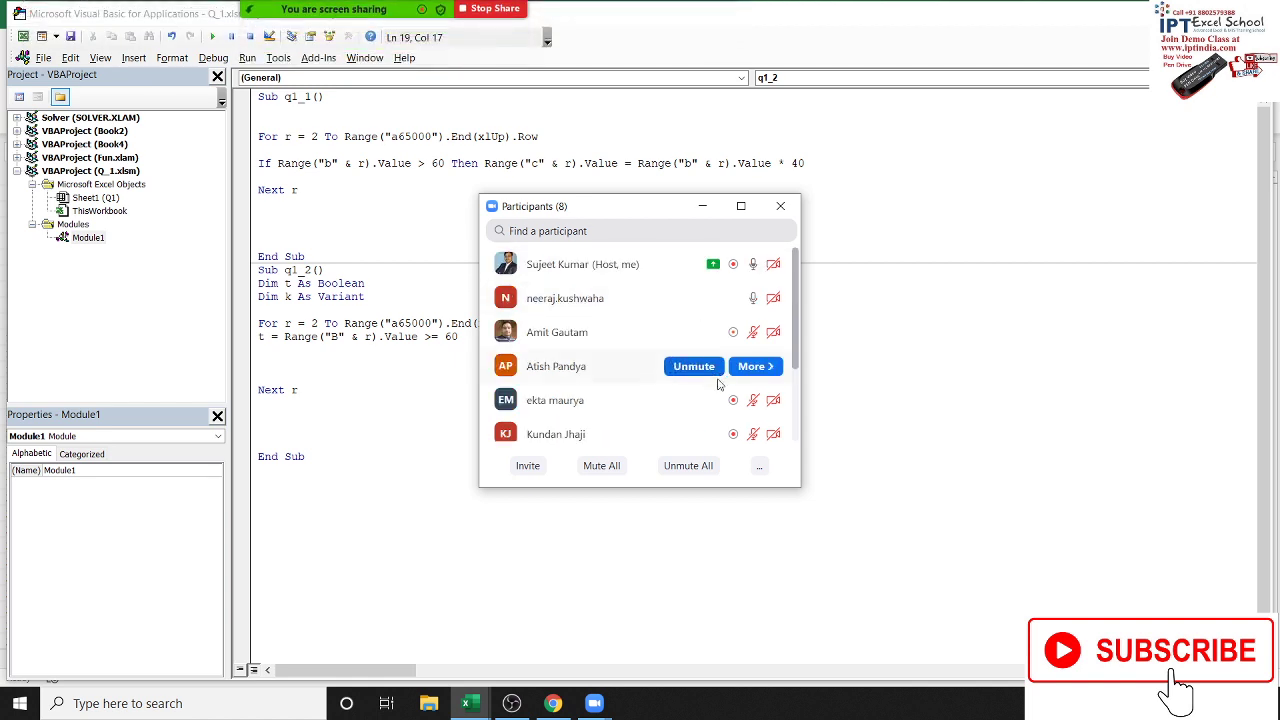
{"action": "mouse_move", "coordinate": [600, 298]}
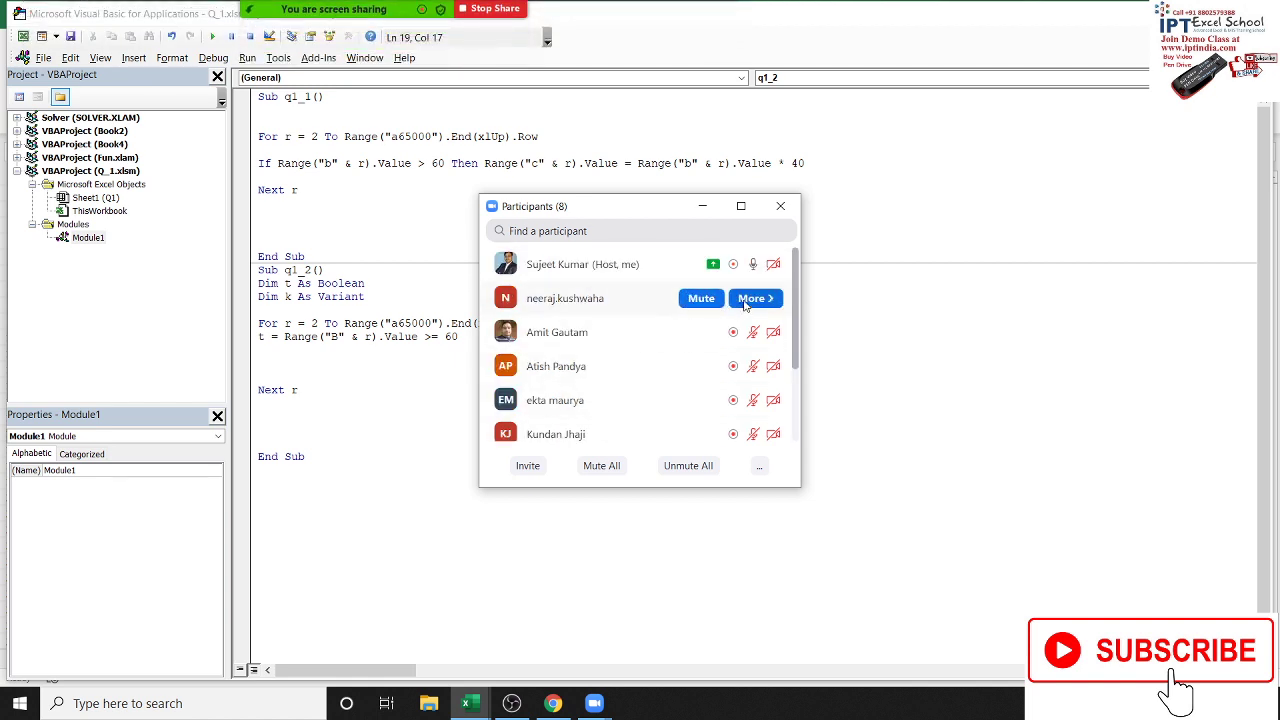
{"action": "left_click", "coordinate": [755, 298]}
{"action": "left_click", "coordinate": [826, 366]}
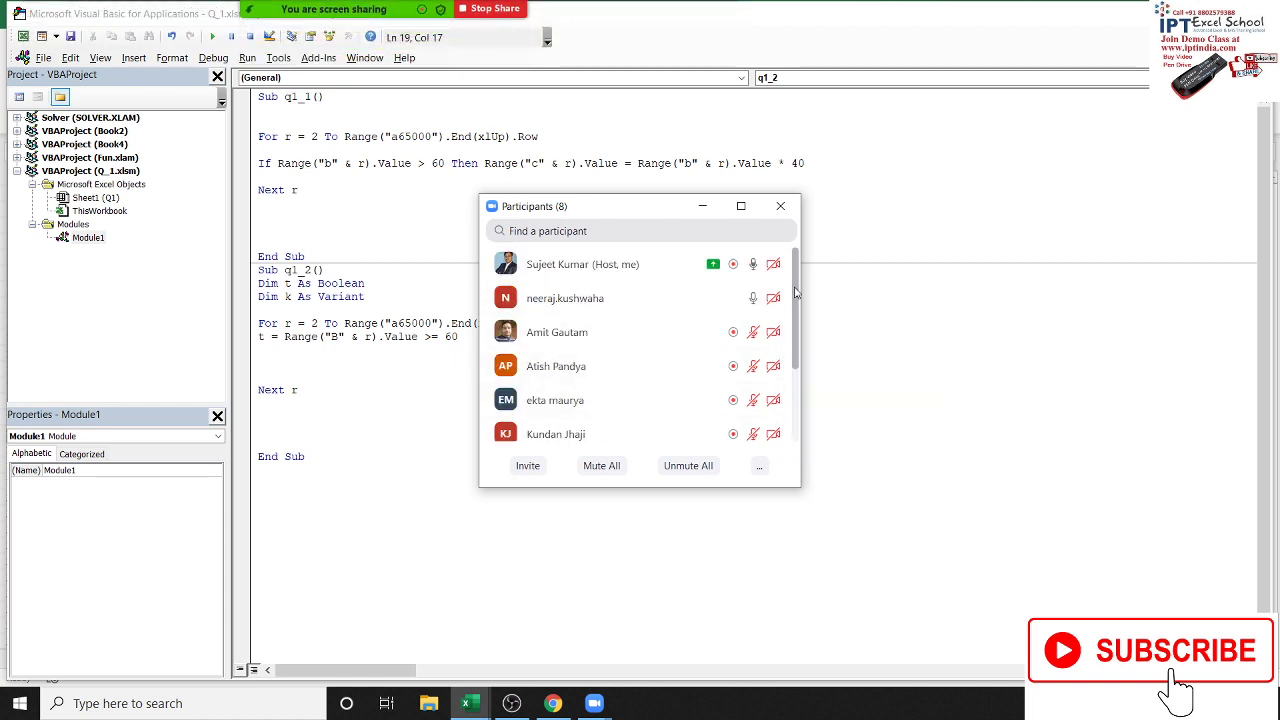
{"action": "left_click", "coordinate": [780, 206]}
{"action": "left_click", "coordinate": [328, 353]}
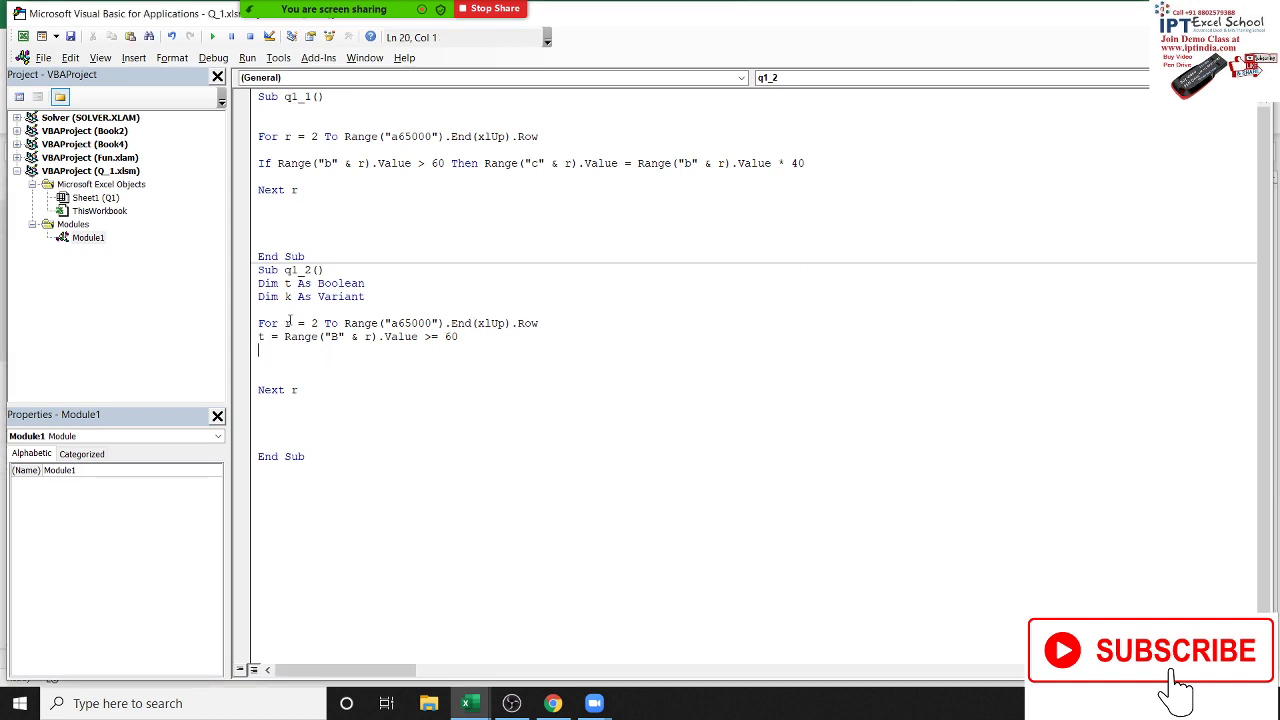
Set k to column B's value times t in the q1_2 loop.
{"action": "type", "text": "k="}
{"action": "left_click", "coordinate": [286, 338]}
{"action": "key", "text": "Return"}
{"action": "left_click_drag", "start_coordinate": [285, 337], "coordinate": [469, 337]}
{"action": "key", "text": "ctrl+c"}
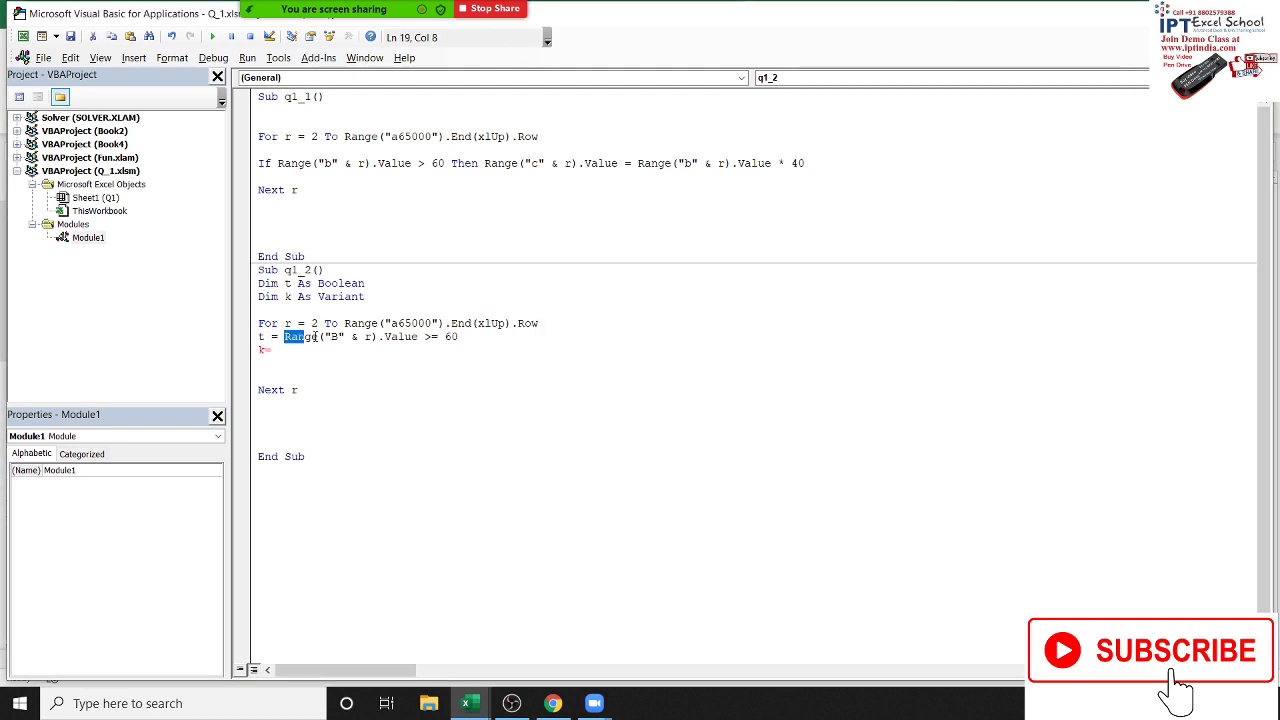
{"action": "left_click", "coordinate": [350, 356]}
{"action": "key", "text": "ctrl+v"}
{"action": "key", "text": "BackSpace"}
{"action": "key", "text": "BackSpace"}
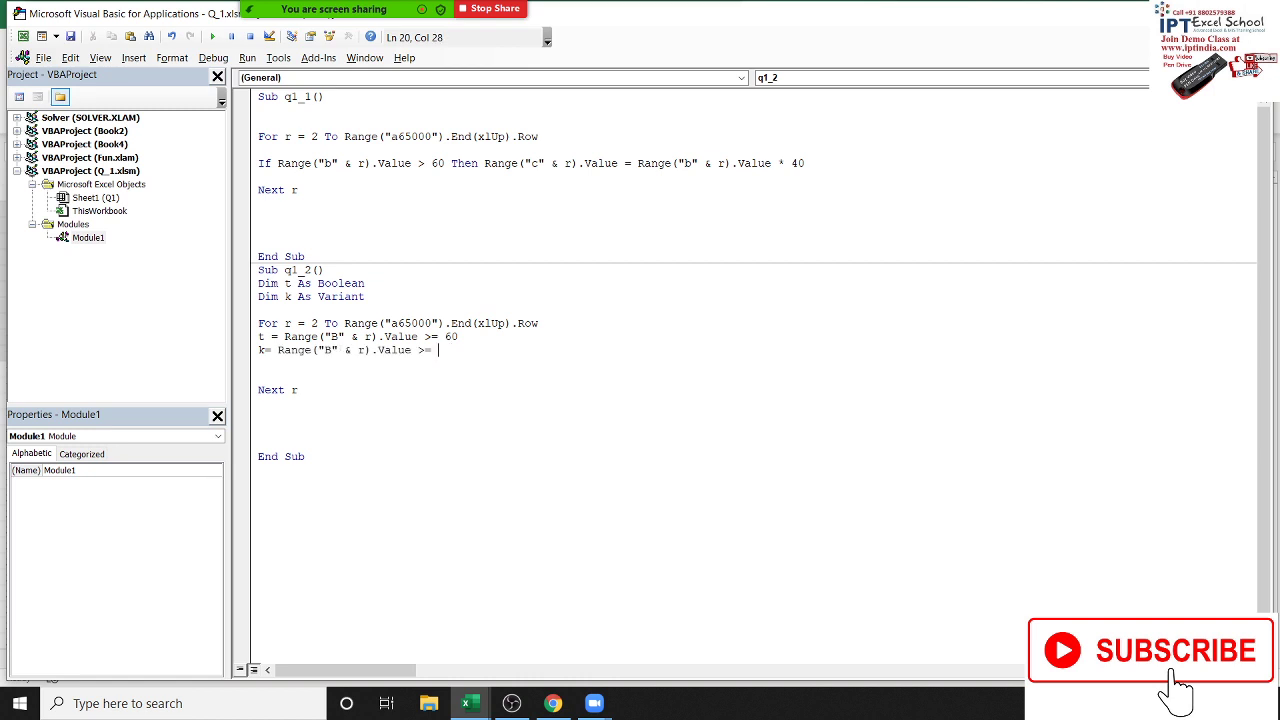
{"action": "key", "text": "BackSpace"}
{"action": "type", "text": "*t"}
{"action": "key", "text": "Return"}
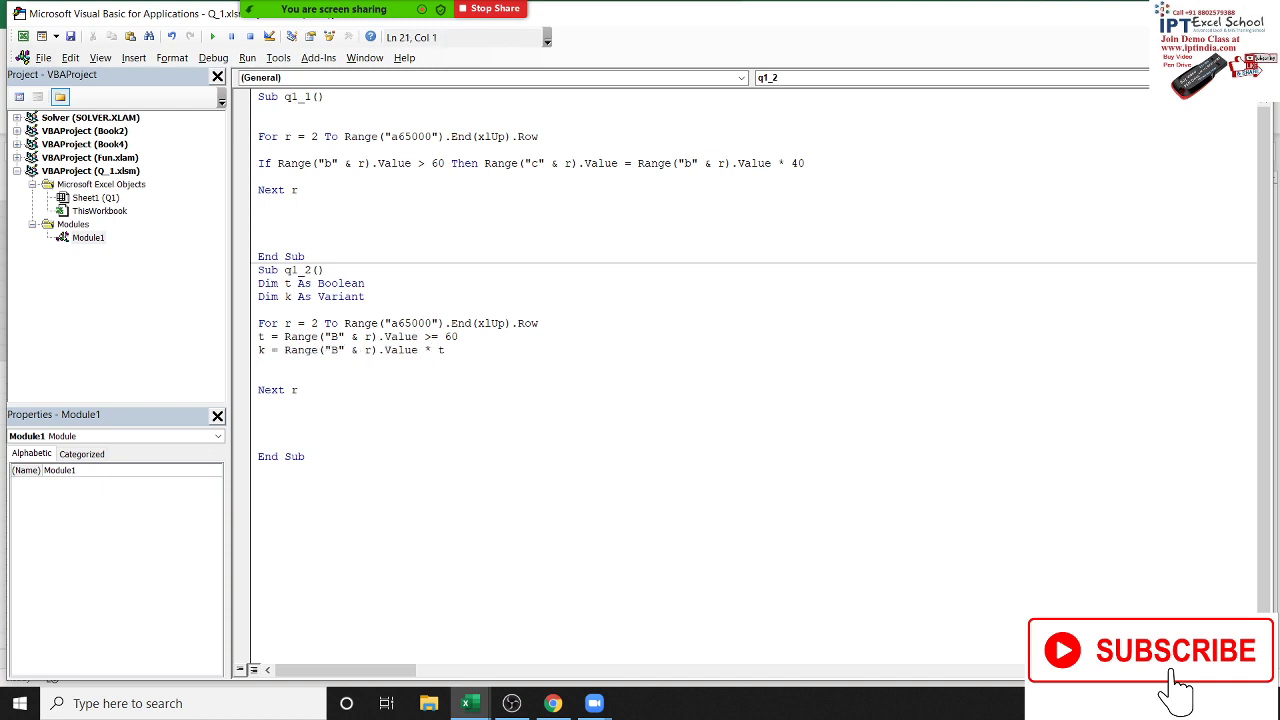
Add the line k = k * 40 and switch to the Q1 sheet.
{"action": "type", "text": "k = "}
{"action": "type", "text": "k "}
{"action": "type", "text": "* "}
{"action": "type", "text": "40"}
{"action": "key", "text": "Return"}
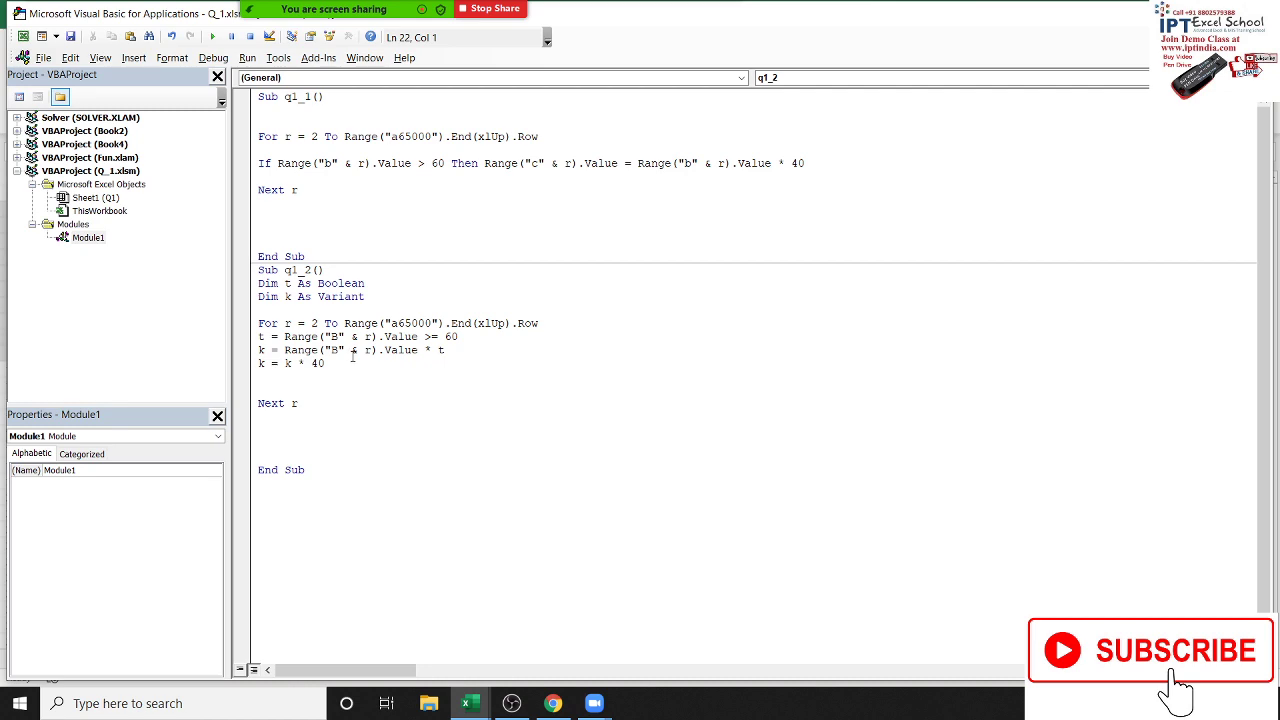
{"action": "key", "text": "alt+Tab"}
{"action": "key", "text": "alt+Tab"}
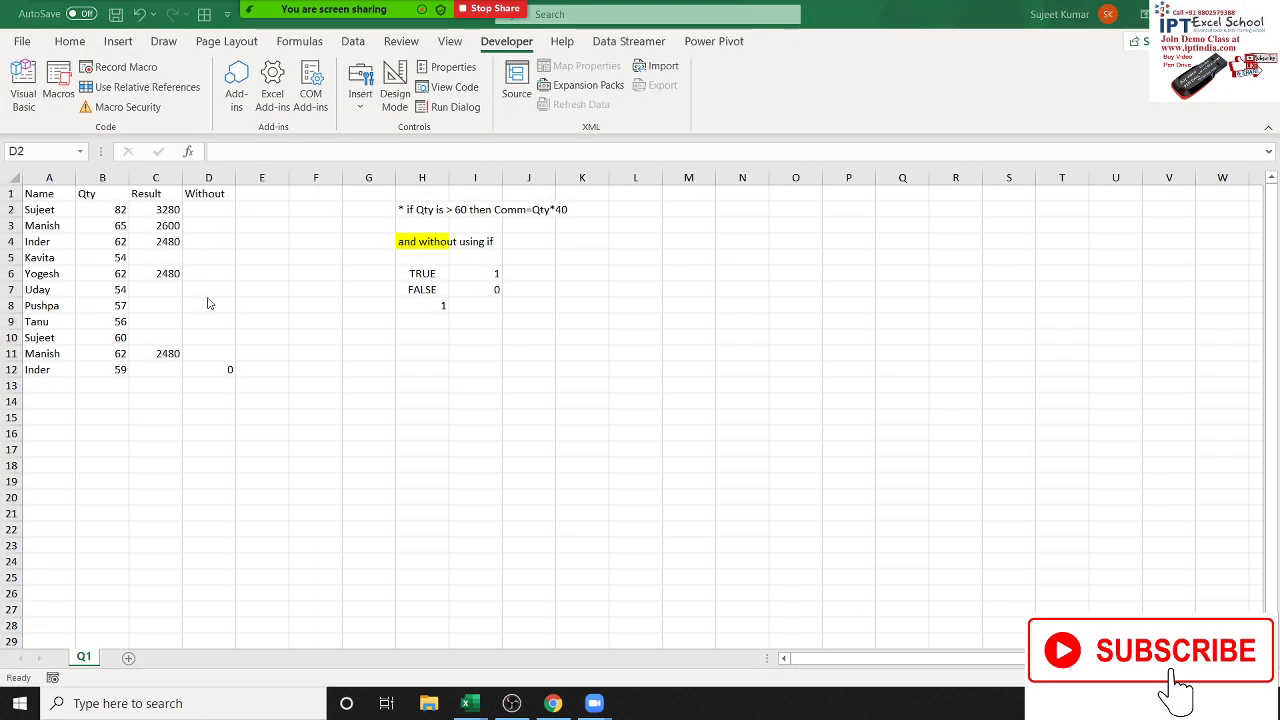
Return to the VBA editor and run macro q1_2.
{"action": "key", "text": "alt+Tab"}
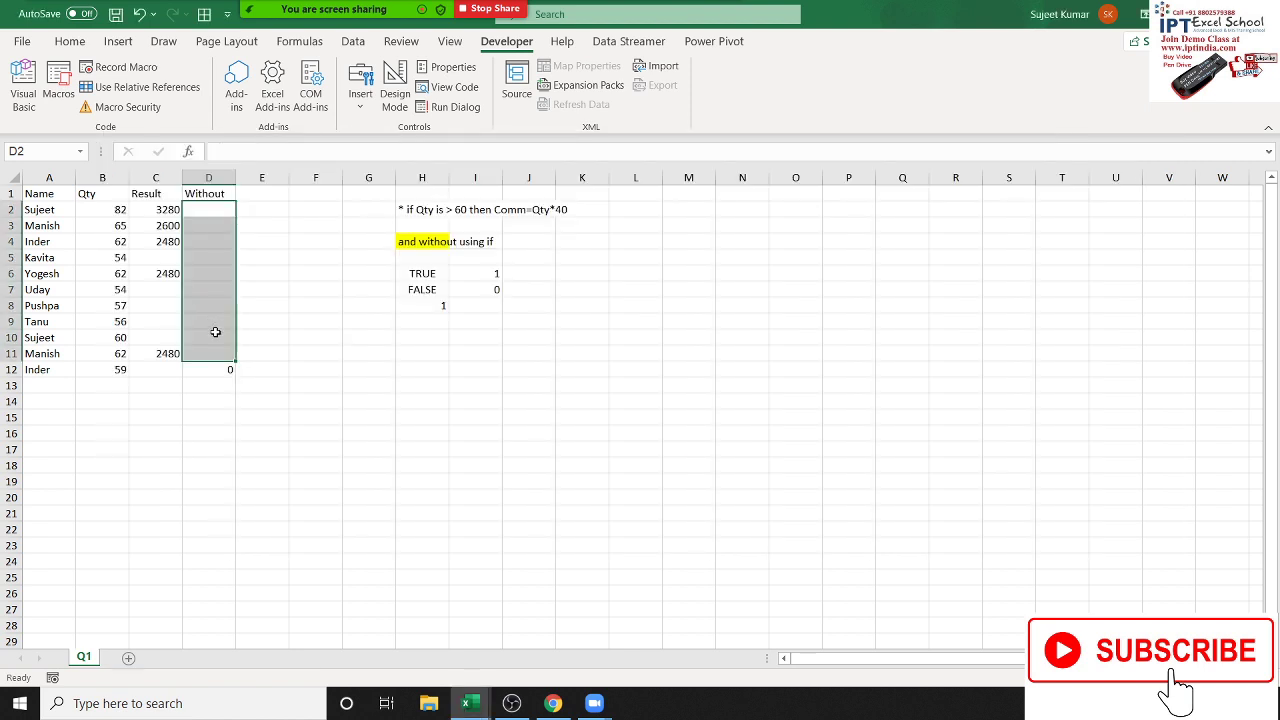
{"action": "key", "text": "alt+Tab"}
{"action": "key", "text": "Tab"}
{"action": "left_click", "coordinate": [454, 500]}
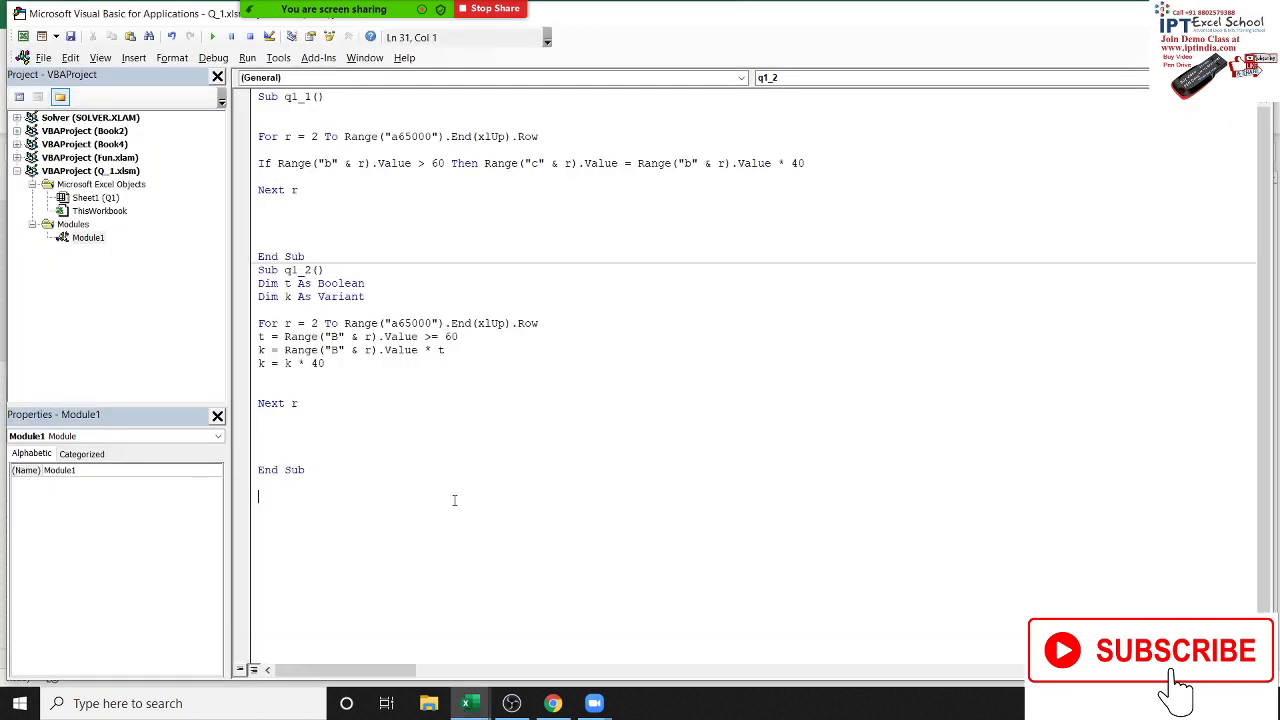
{"action": "left_click", "coordinate": [215, 39]}
Clear the leftover 0 from D12 and go back to the macro code.
{"action": "key", "text": "alt+Tab"}
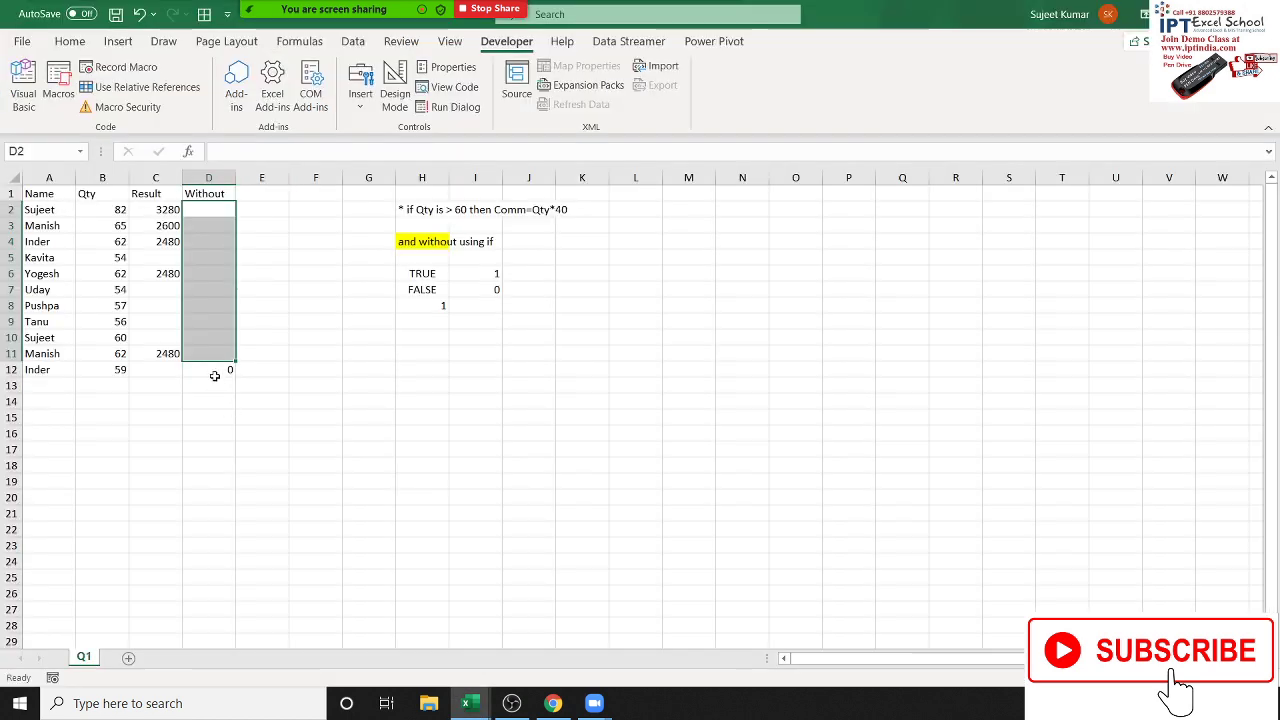
{"action": "left_click", "coordinate": [218, 369]}
{"action": "key", "text": "Delete"}
{"action": "key", "text": "alt+Tab"}
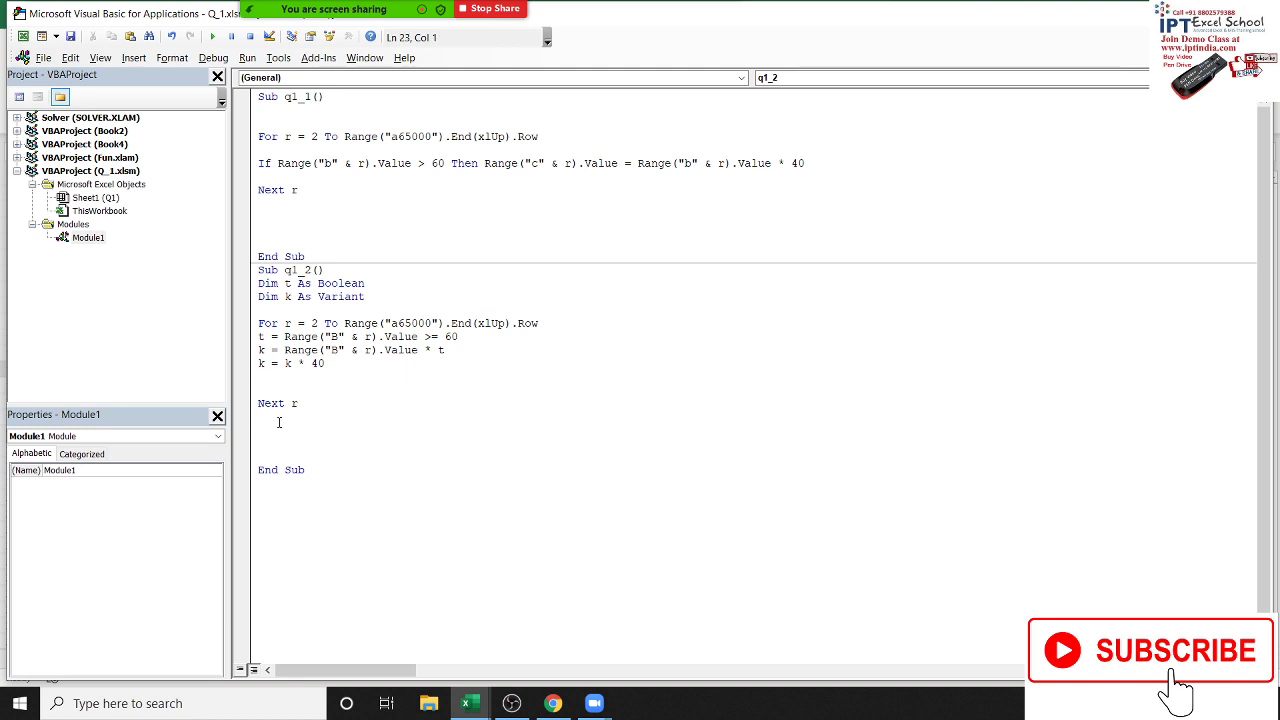
Add the line Range("d" & r).Value = k before Next r in macro q1_2.
{"action": "type", "text": "range"}
{"action": "type", "text": "("}
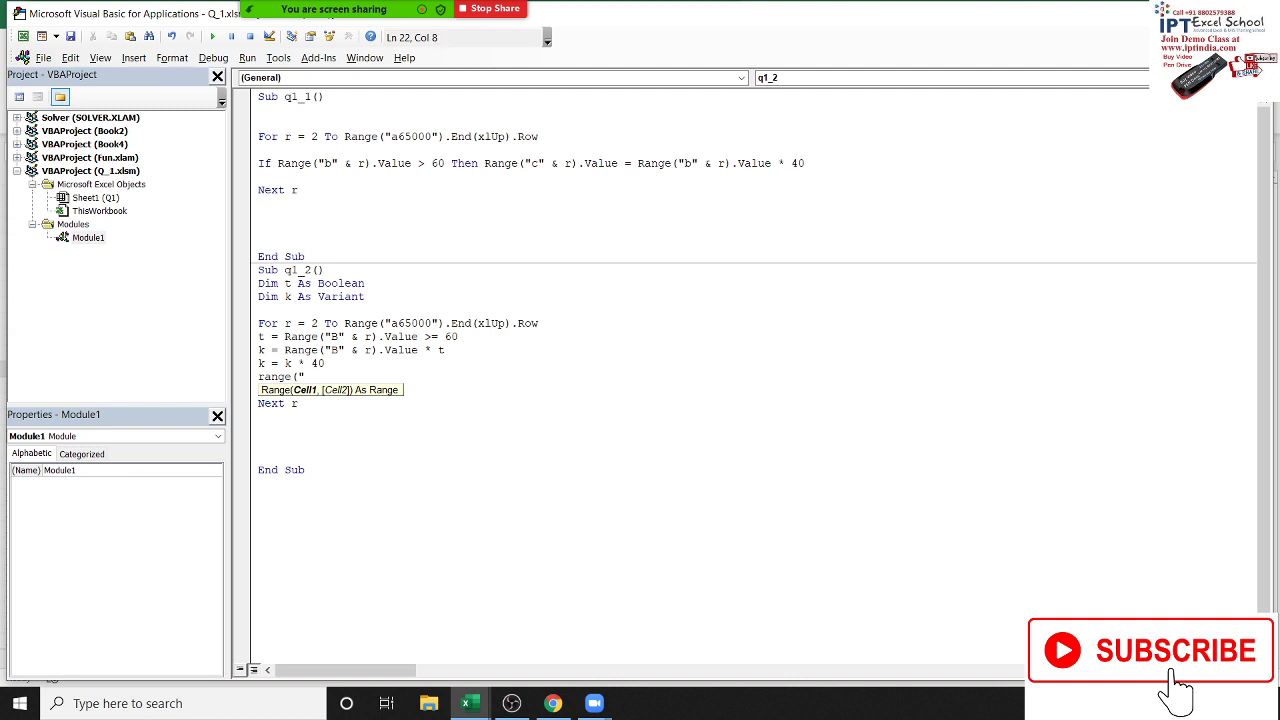
{"action": "type", "text": "\"d\" & "}
{"action": "type", "text": "r"}
{"action": "key", "text": "BackSpace"}
{"action": "type", "text": "r"}
{"action": "type", "text": ").valu"}
{"action": "key", "text": "Tab"}
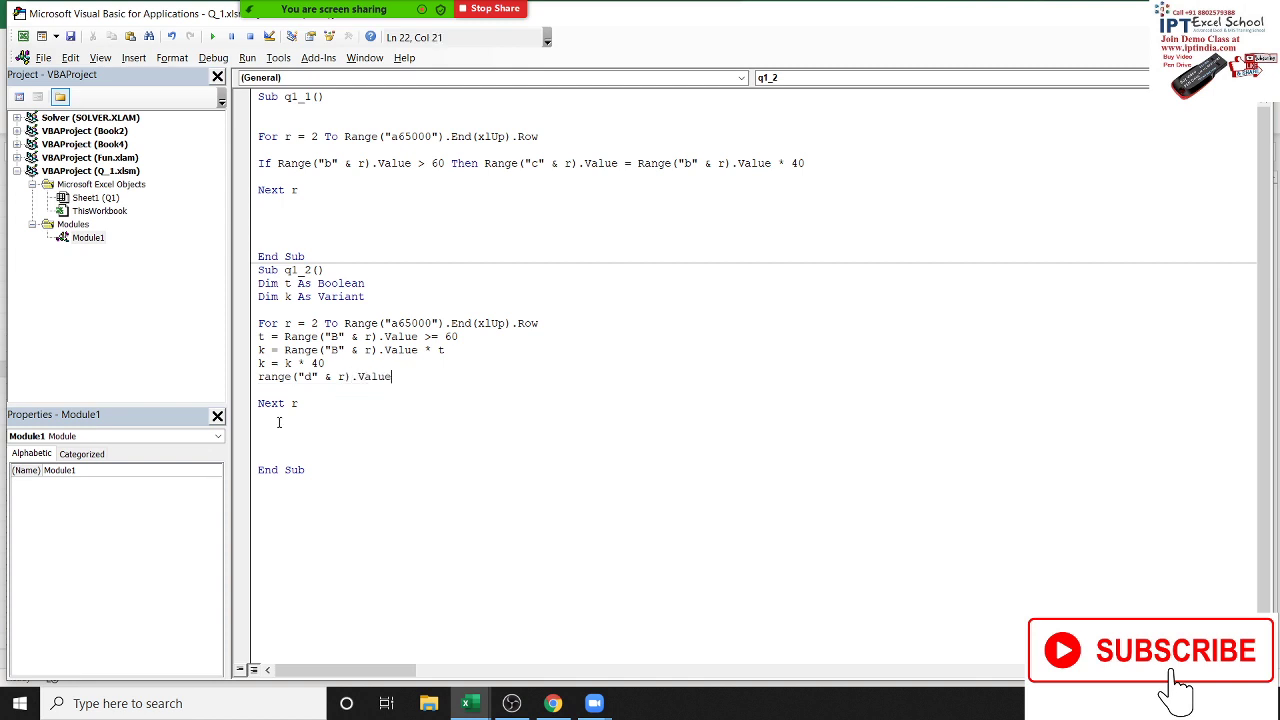
{"action": "type", "text": "t"}
{"action": "type", "text": "k"}
{"action": "left_click", "coordinate": [358, 490]}
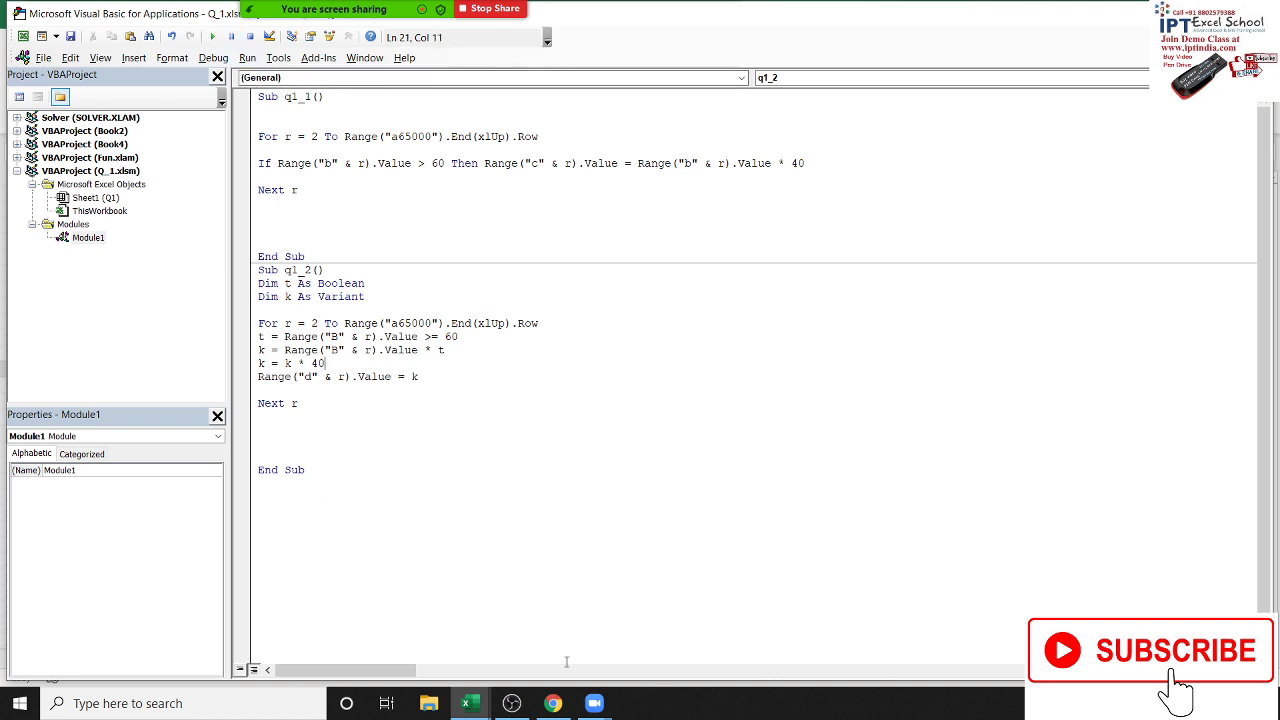
{"action": "mouse_move", "coordinate": [465, 703]}
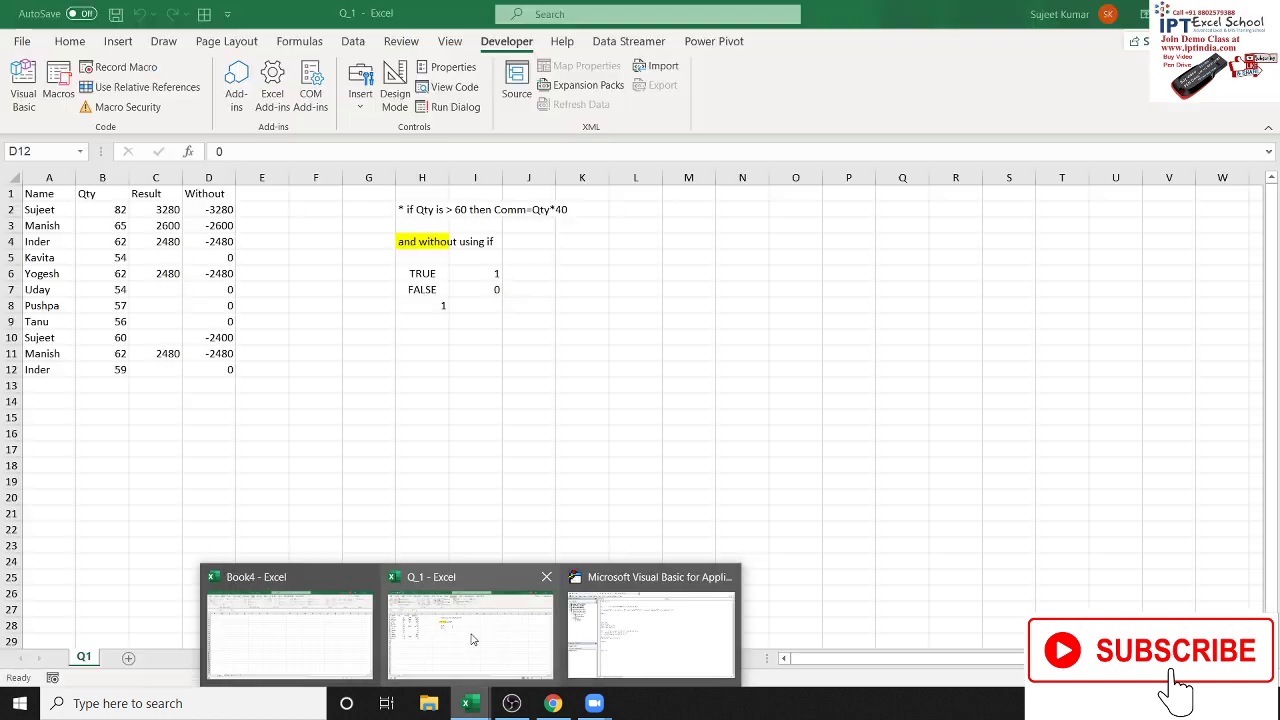
Check the Without results in D2:D12 of Q_1, then return to the macro code.
{"action": "left_click", "coordinate": [473, 640]}
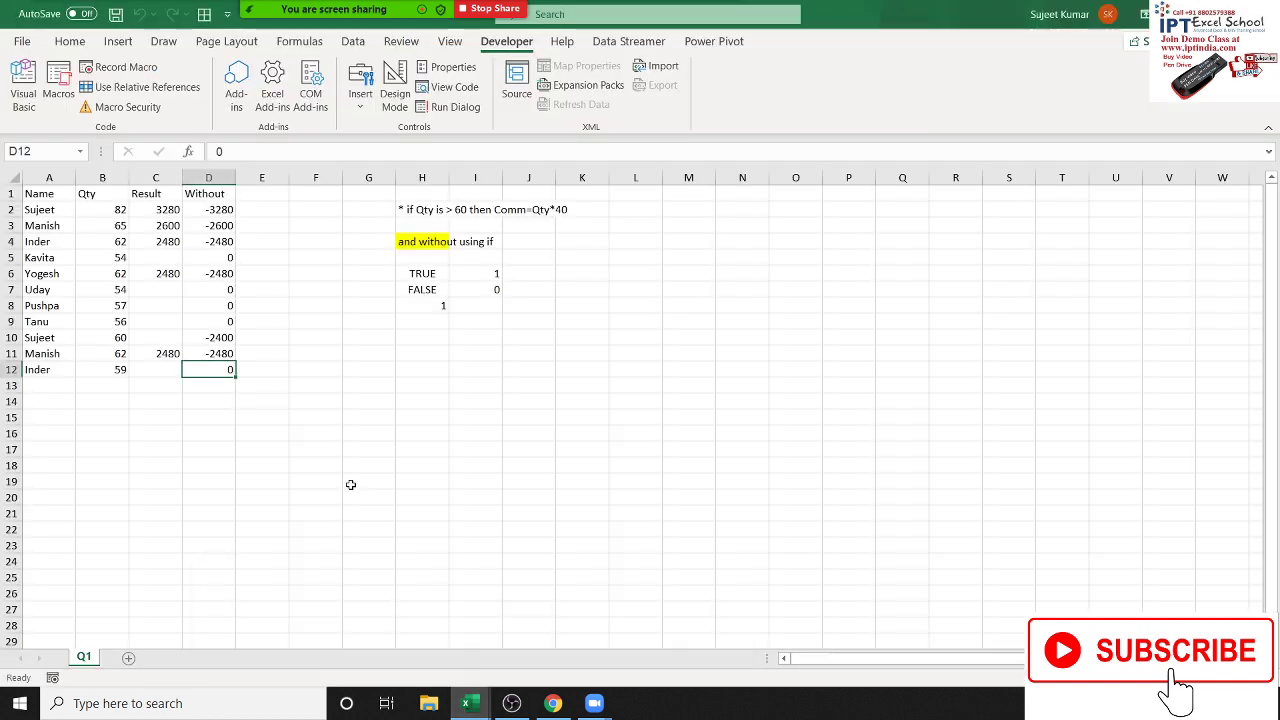
{"action": "left_click", "coordinate": [217, 354]}
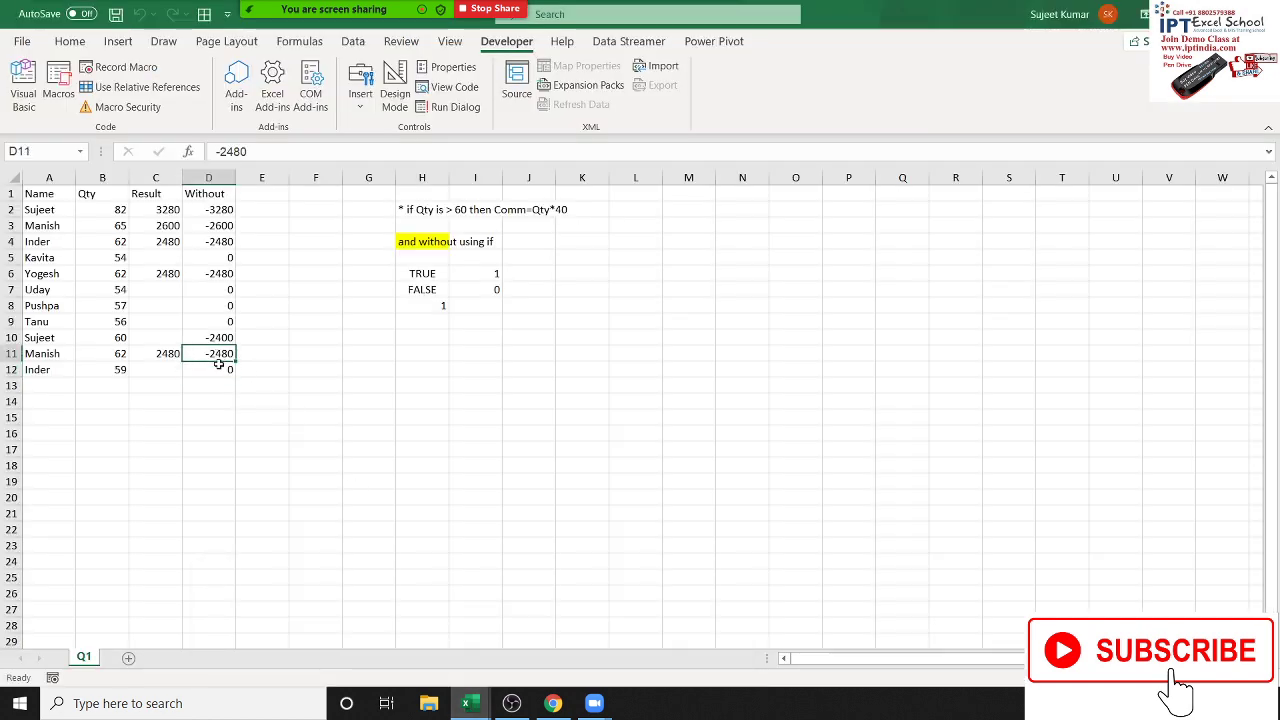
{"action": "left_click_drag", "start_coordinate": [218, 369], "coordinate": [218, 242]}
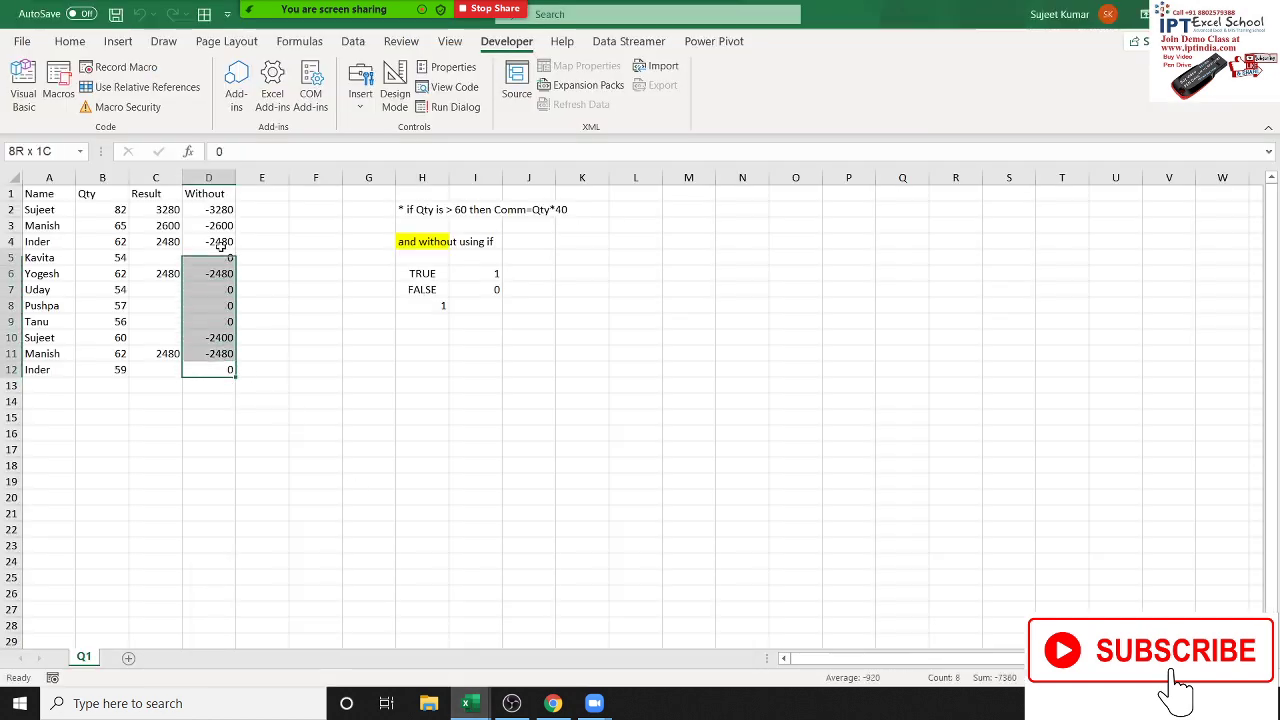
{"action": "left_click", "coordinate": [220, 210]}
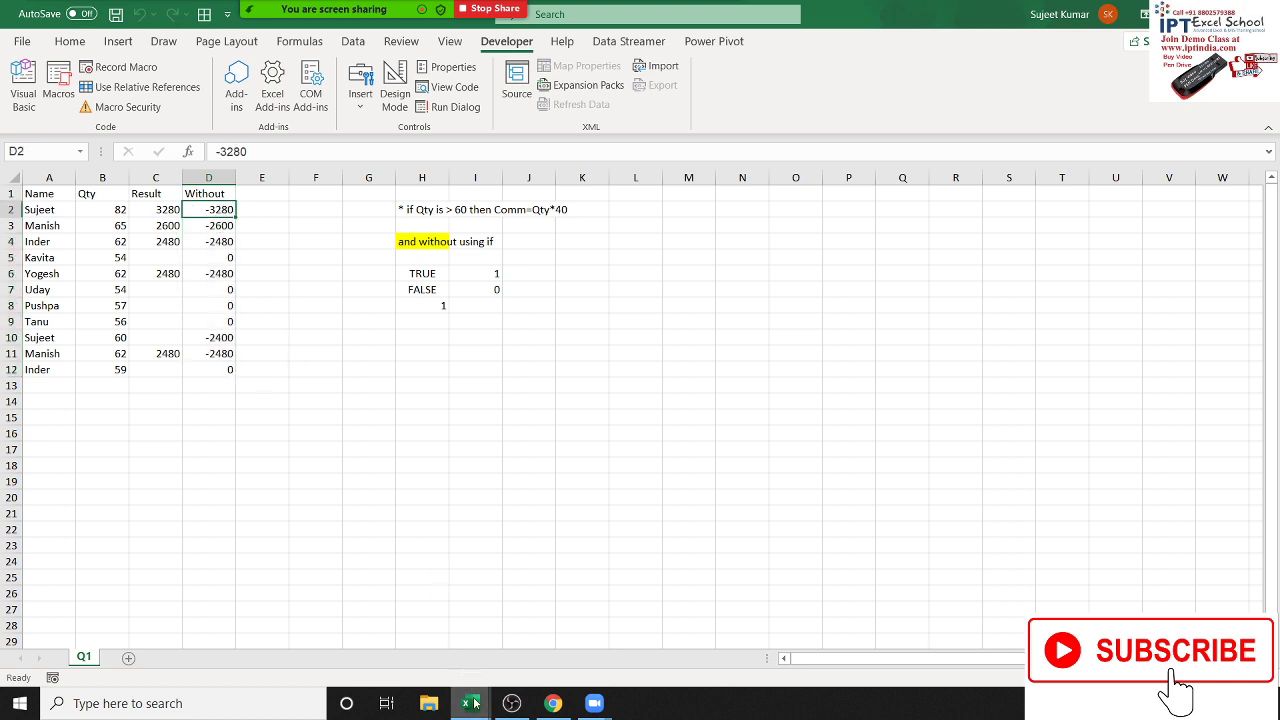
{"action": "left_click", "coordinate": [529, 629]}
{"action": "mouse_move", "coordinate": [467, 703]}
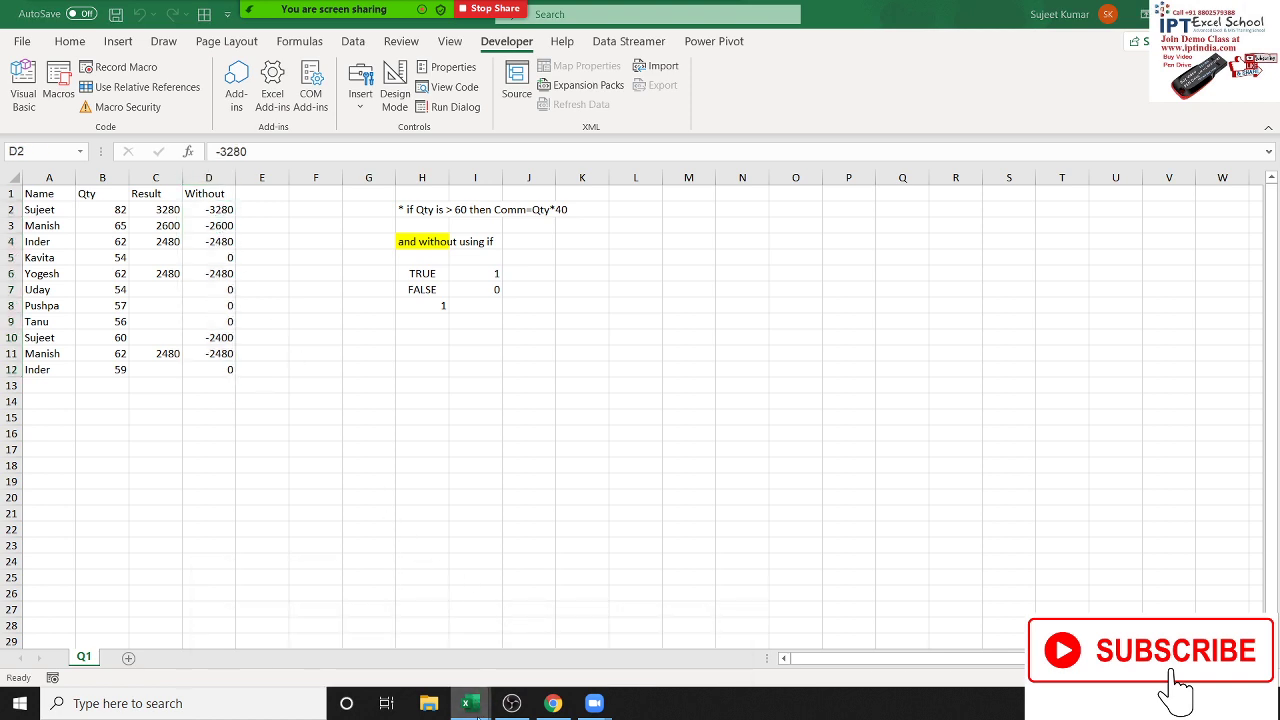
{"action": "left_click", "coordinate": [600, 640]}
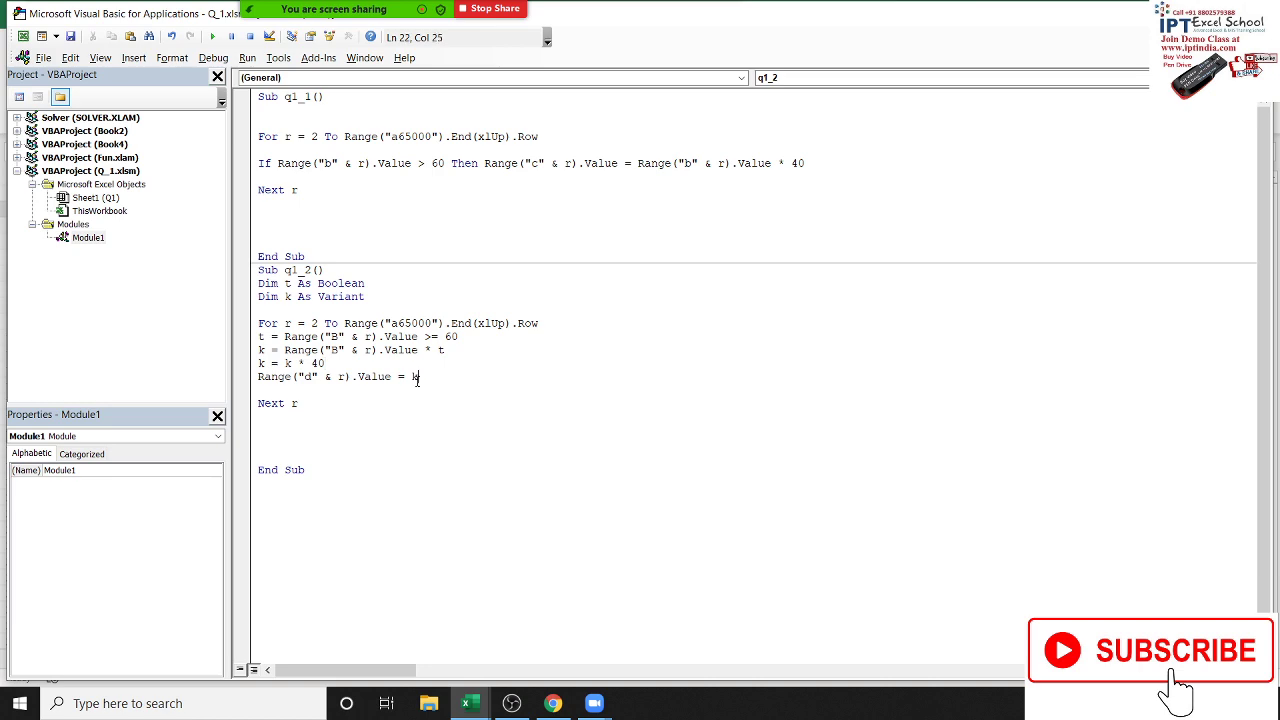
Clear the previous Without results in D2:D12.
{"action": "key", "text": "F5"}
{"action": "key", "text": "alt+F11"}
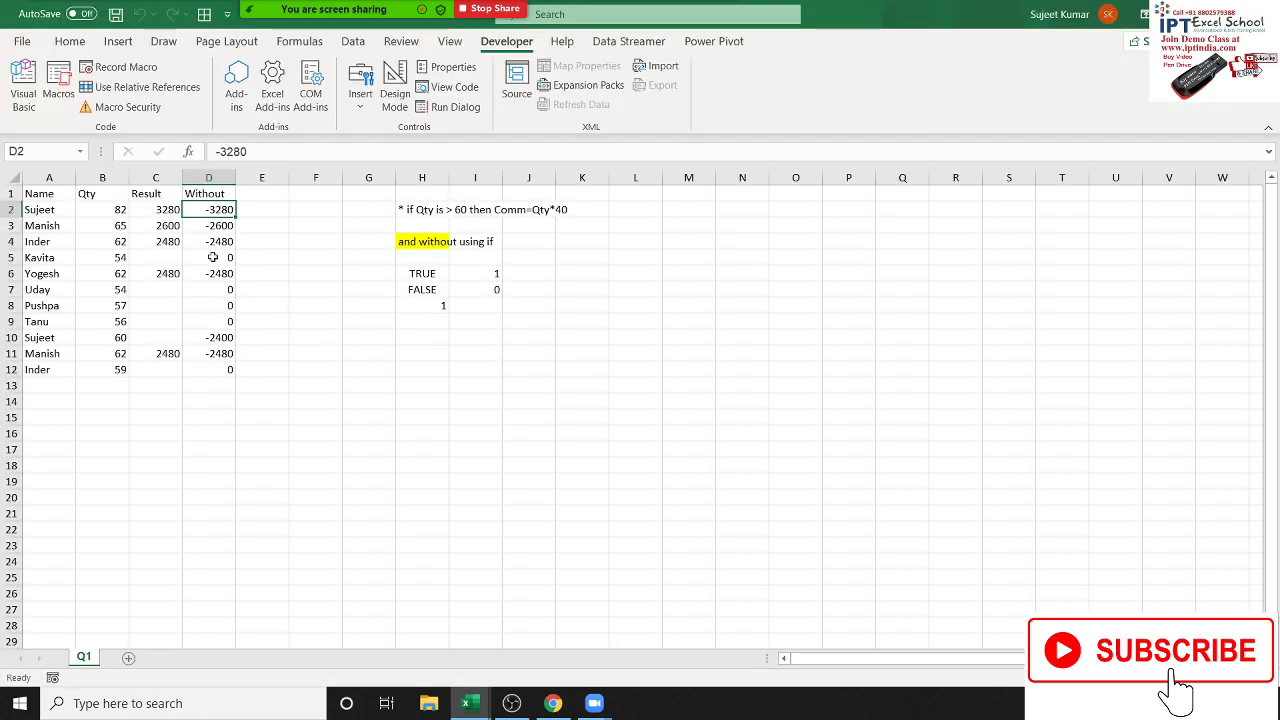
{"action": "key", "text": "Down"}
{"action": "key", "text": "Down"}
{"action": "key", "text": "Down"}
{"action": "key", "text": "Down"}
{"action": "key", "text": "Down"}
{"action": "left_click", "coordinate": [215, 337]}
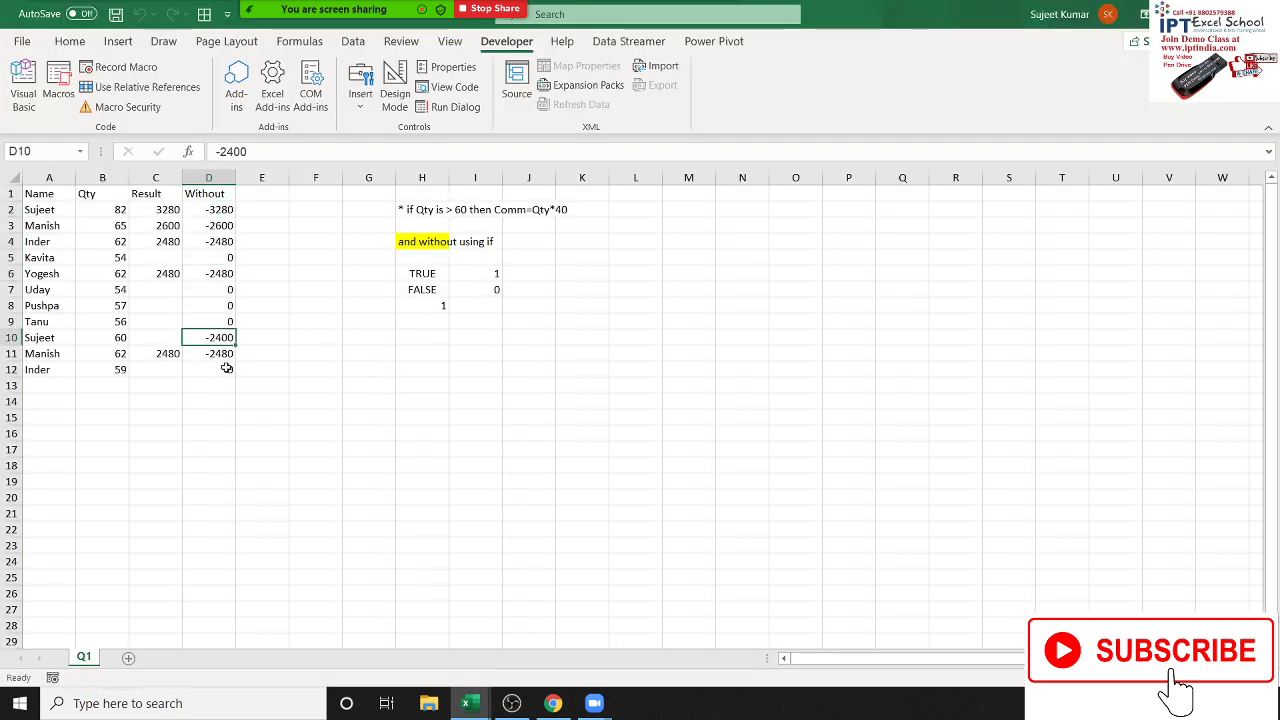
{"action": "left_click_drag", "start_coordinate": [218, 369], "coordinate": [212, 205]}
{"action": "key", "text": "Delete"}
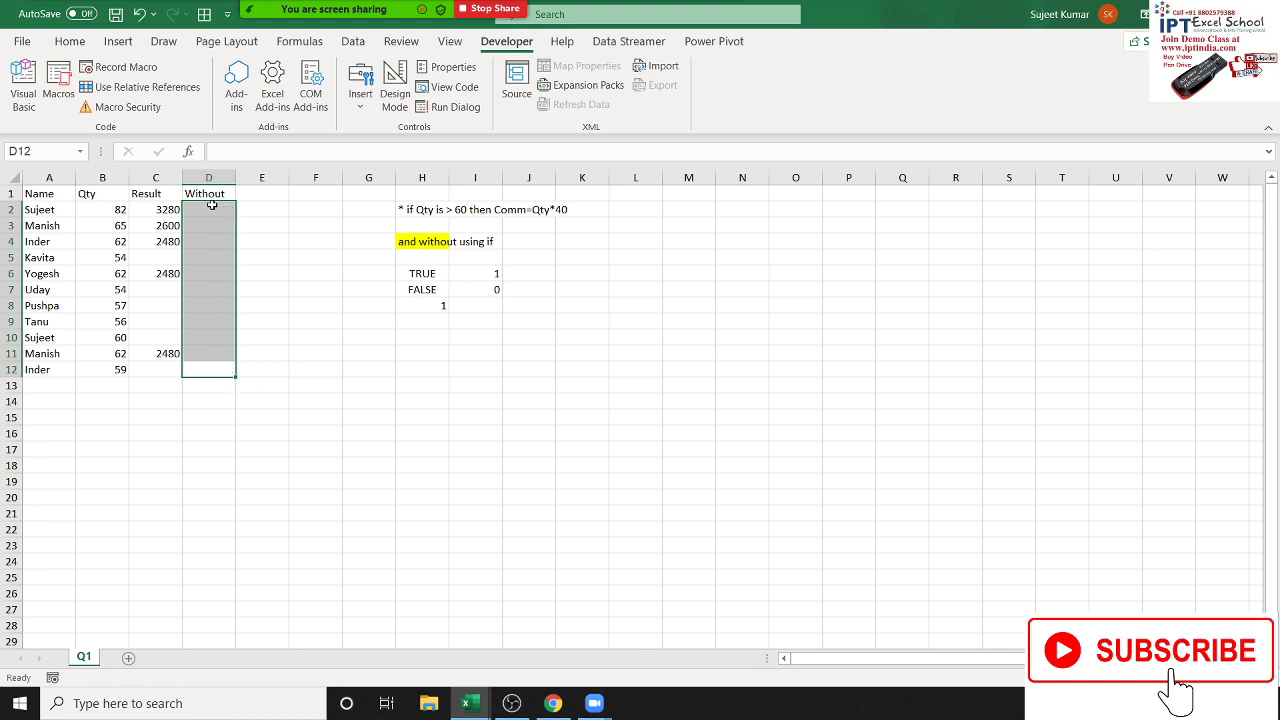
{"action": "key", "text": "Up"}
Change the column D output line to write Abs(k) instead of k.
{"action": "key", "text": "alt+F11"}
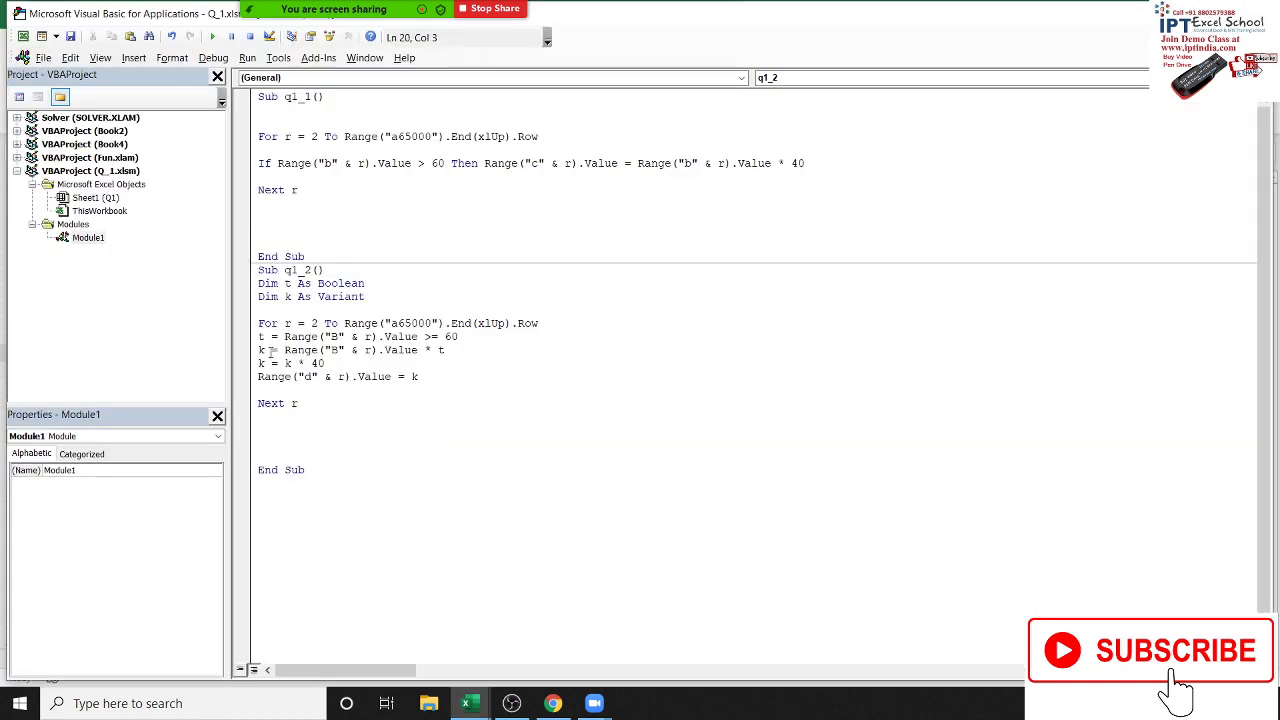
{"action": "double_click", "coordinate": [414, 377]}
{"action": "left_click_drag", "start_coordinate": [443, 338], "coordinate": [429, 338]}
{"action": "left_click", "coordinate": [425, 350]}
{"action": "type", "text": "abs"}
{"action": "type", "text": "("}
{"action": "key", "text": "Down"}
{"action": "key", "text": "Return"}
{"action": "type", "text": ")"}
{"action": "left_click", "coordinate": [416, 433]}
Rerun q1_2 and verify D1:D12 now shows positive commissions like 3280 and 2400.
{"action": "key", "text": "alt+F11"}
{"action": "left_click", "coordinate": [213, 372]}
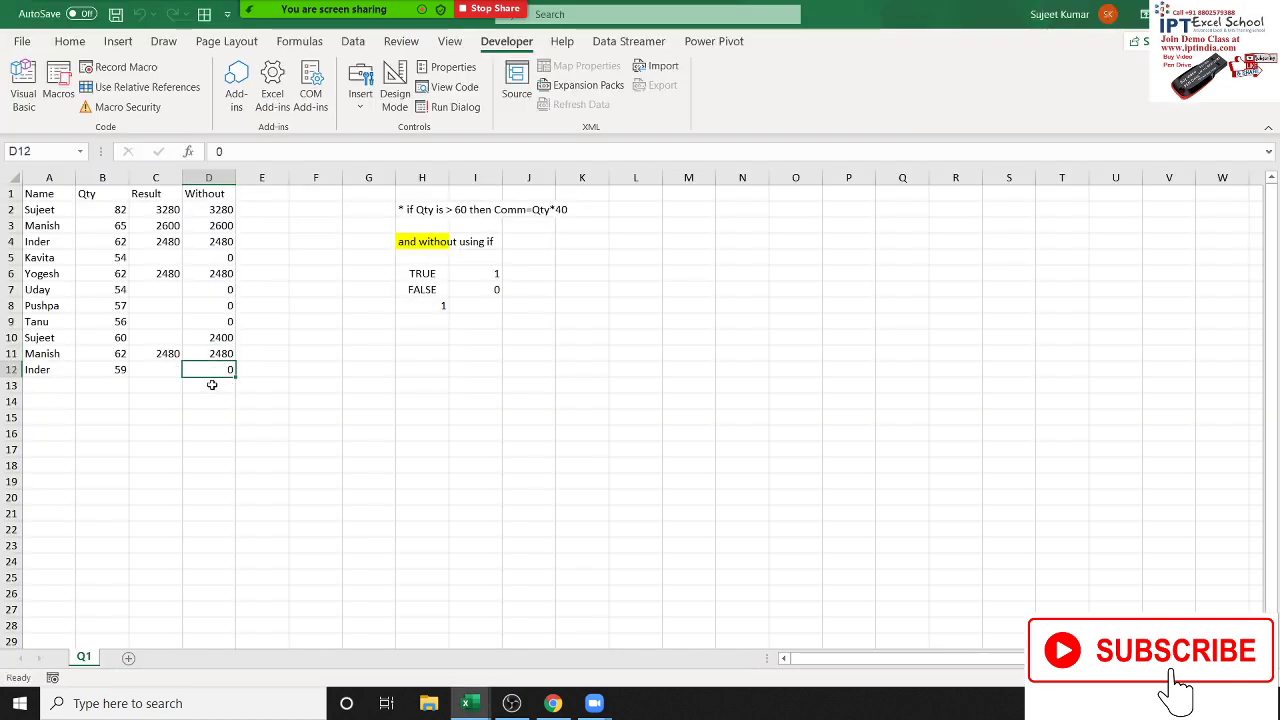
{"action": "left_click_drag", "start_coordinate": [212, 372], "coordinate": [208, 193]}
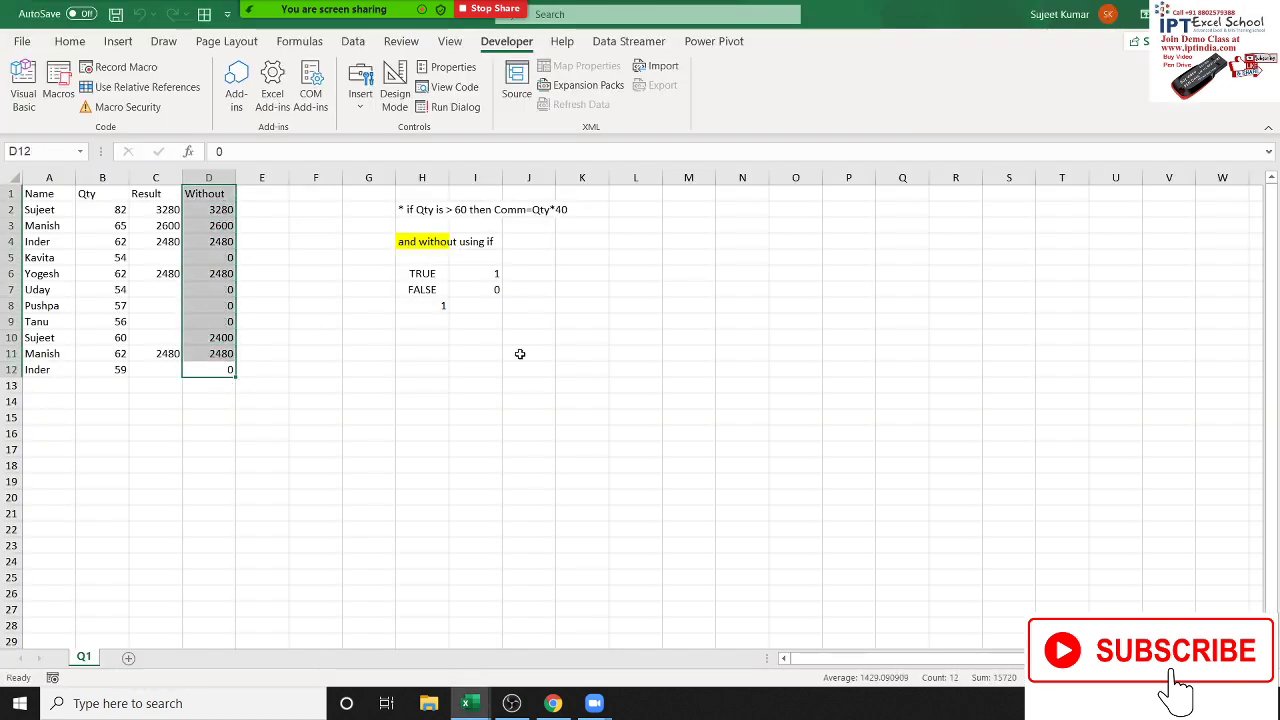
{"action": "key", "text": "alt+F11"}
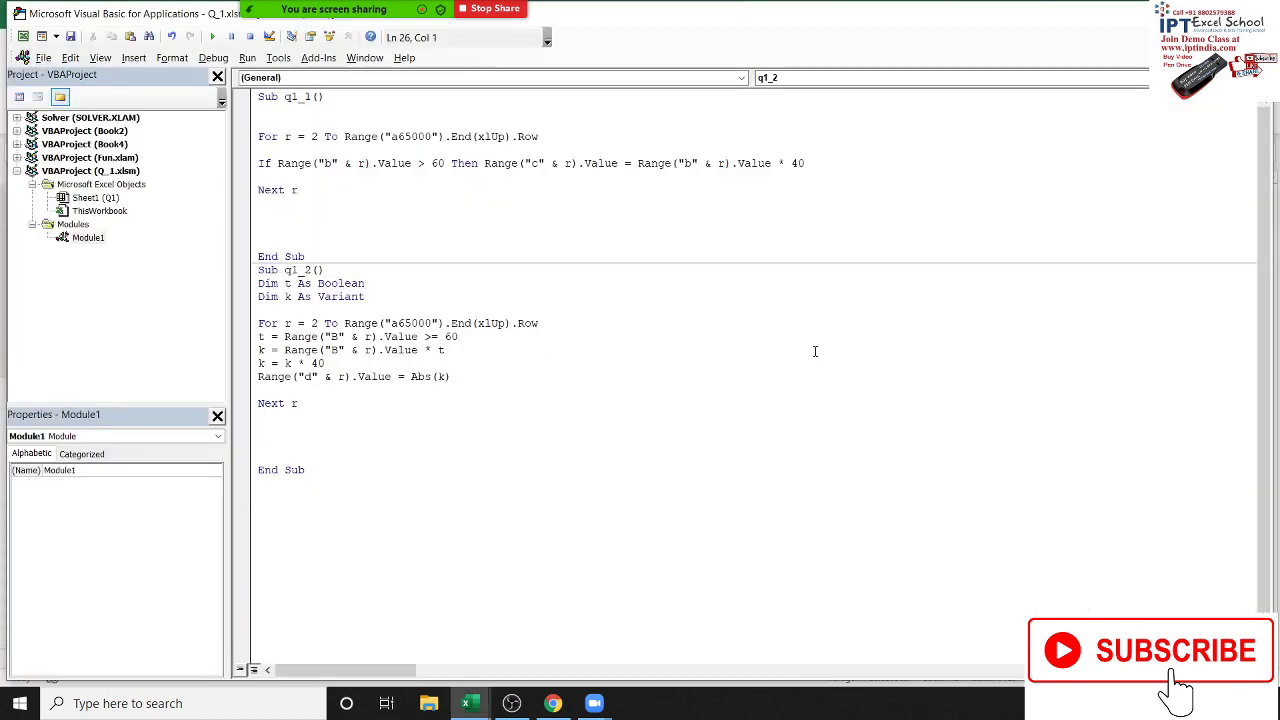
{"action": "key", "text": "alt+F11"}
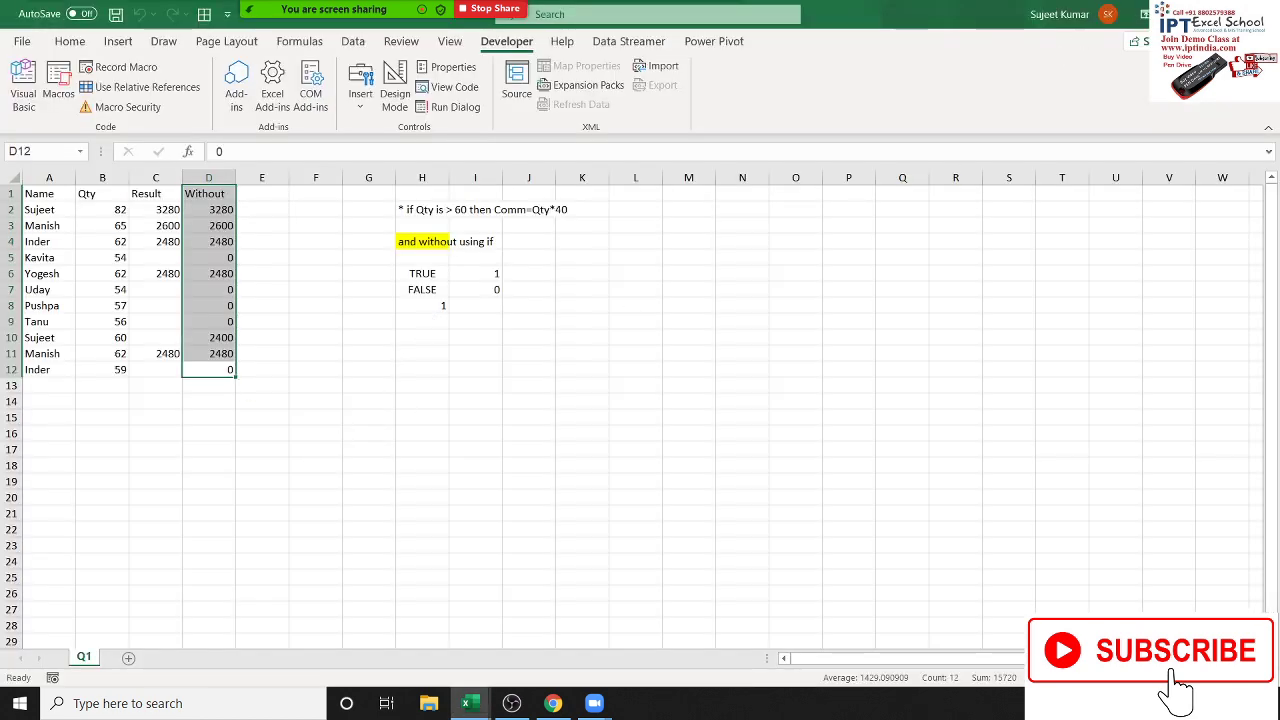
{"action": "key", "text": "super+d"}
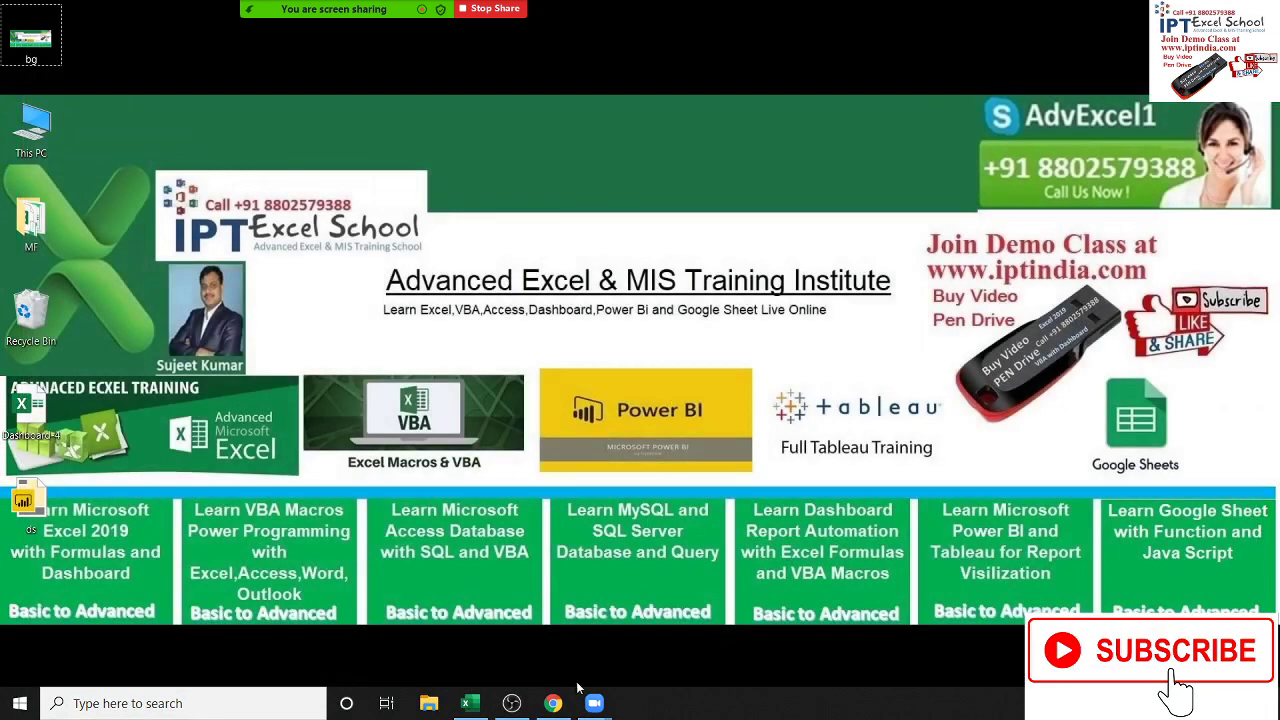
Dismiss the Zoom waiting-room notice, then download Q_2.xlsm from the students' email and open it.
{"action": "left_click", "coordinate": [538, 695]}
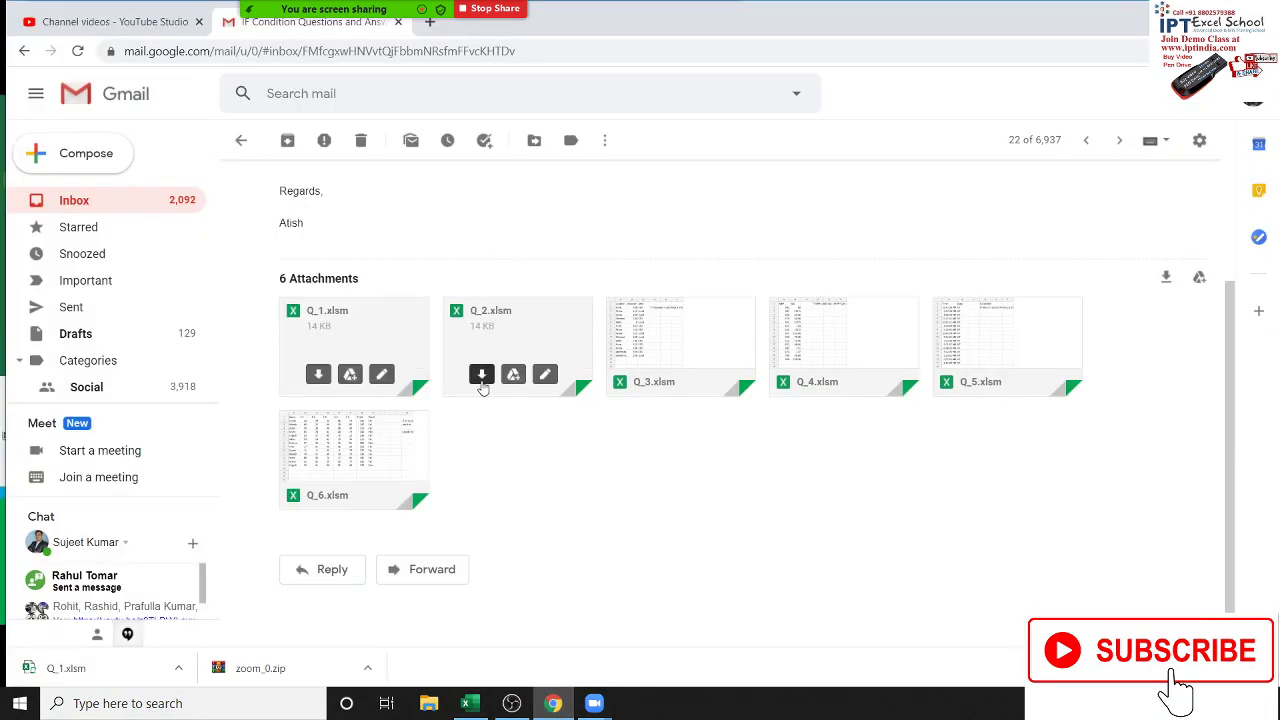
{"action": "mouse_move", "coordinate": [517, 345]}
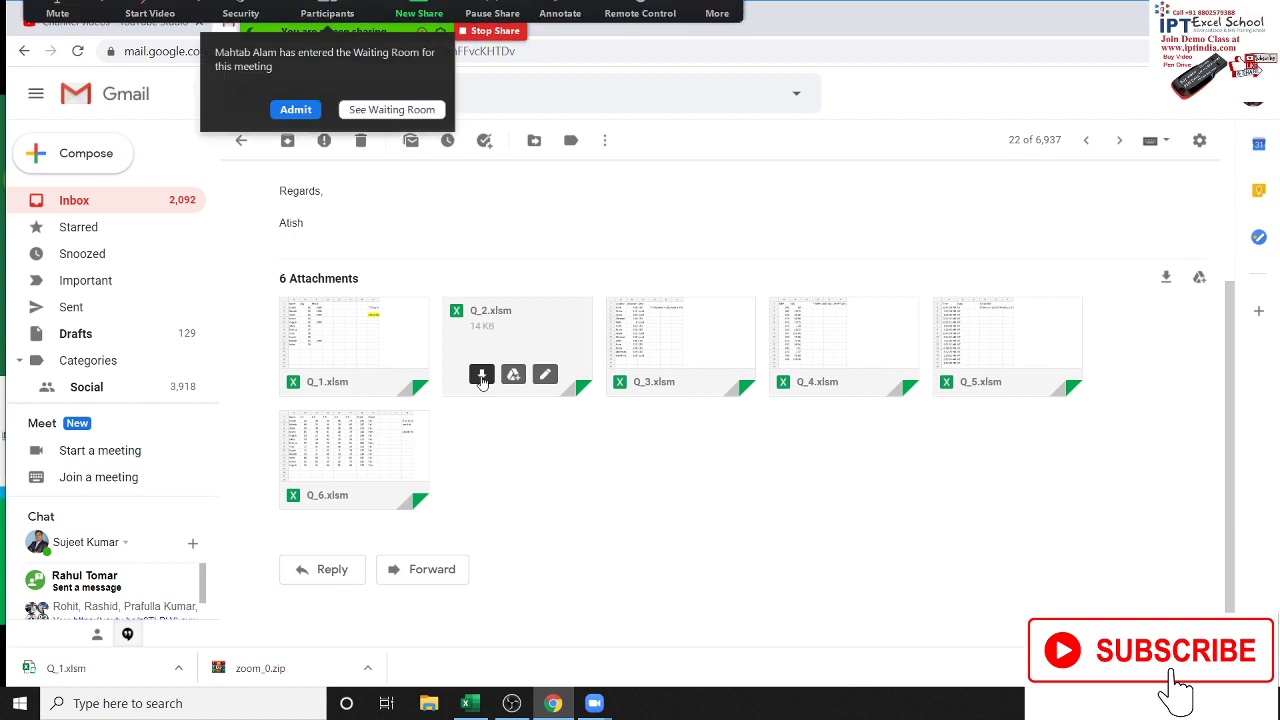
{"action": "left_click", "coordinate": [296, 138]}
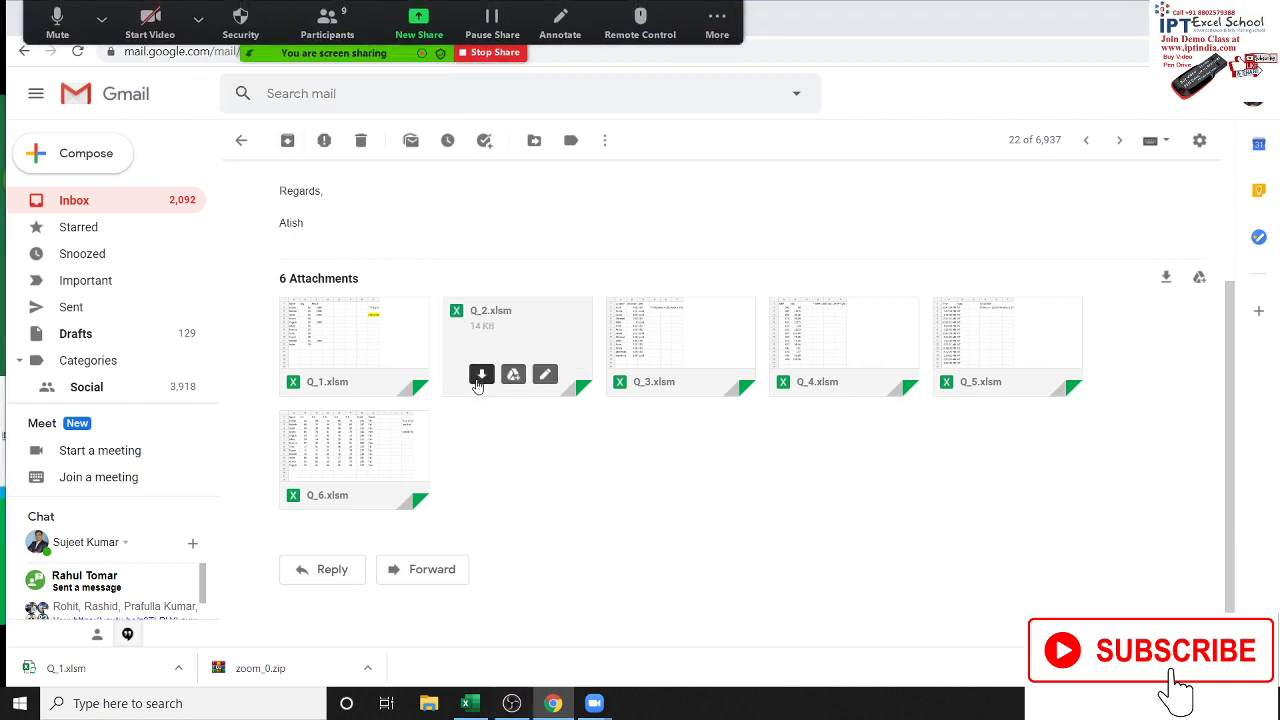
{"action": "left_click", "coordinate": [474, 374]}
{"action": "left_click", "coordinate": [97, 679]}
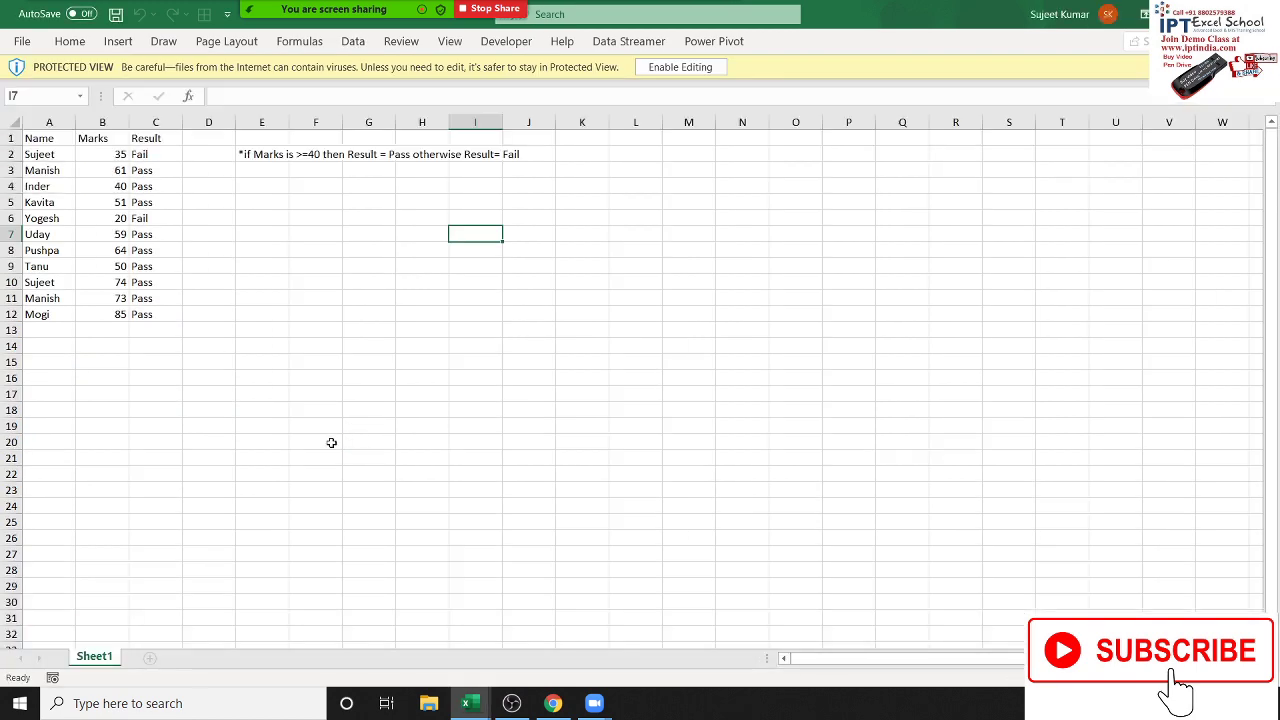
Enable editing on Q_2.xlsm and open its q_2 Pass/Fail macro in Visual Basic.
{"action": "left_click", "coordinate": [668, 68]}
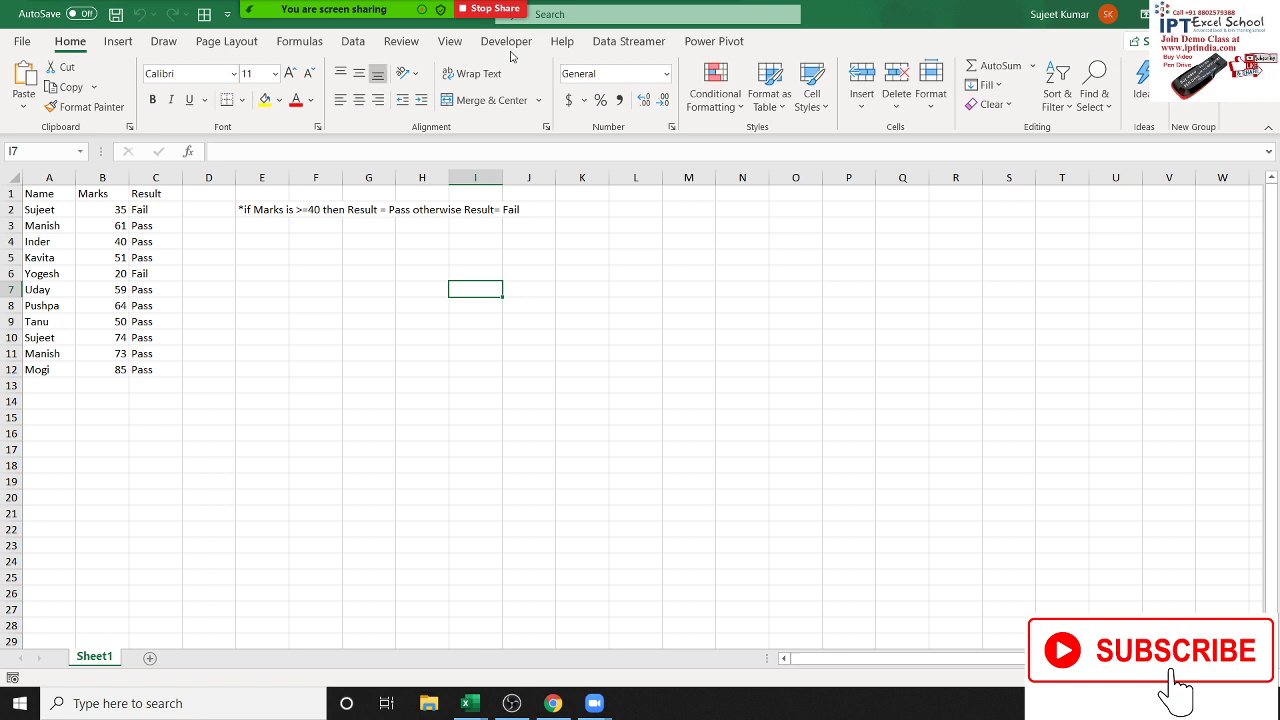
{"action": "left_click", "coordinate": [506, 41]}
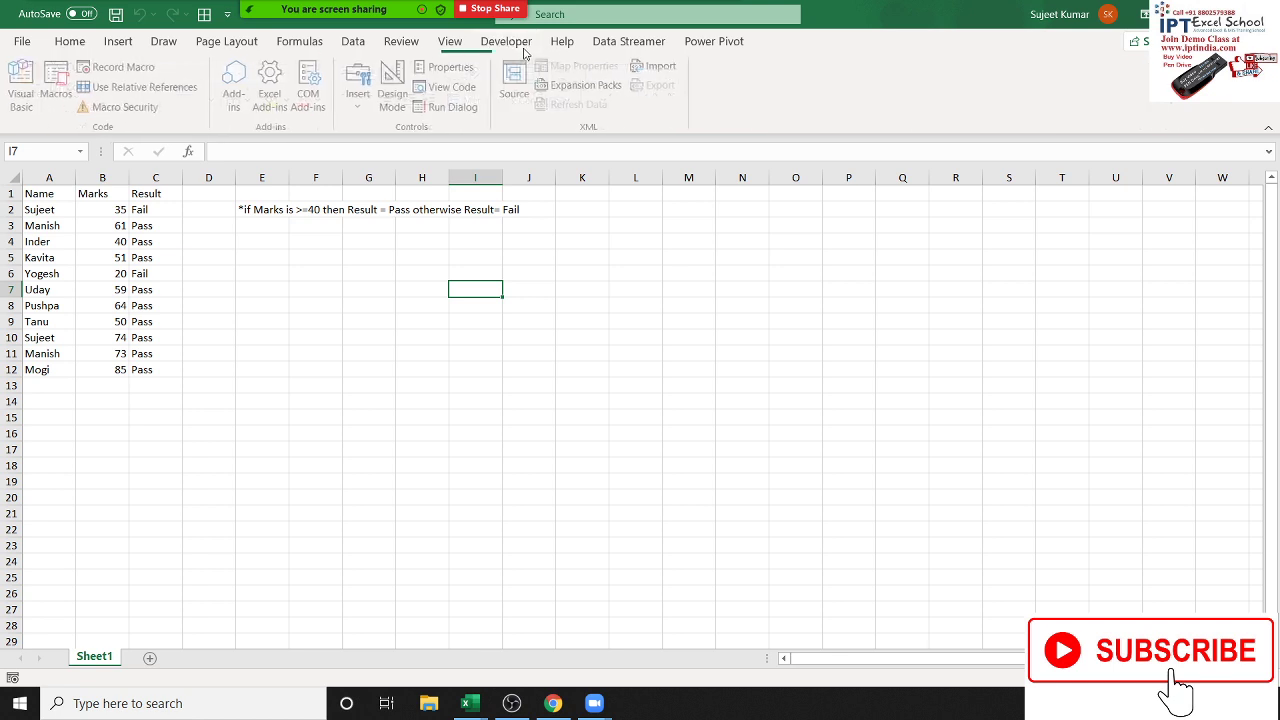
{"action": "left_click", "coordinate": [23, 90]}
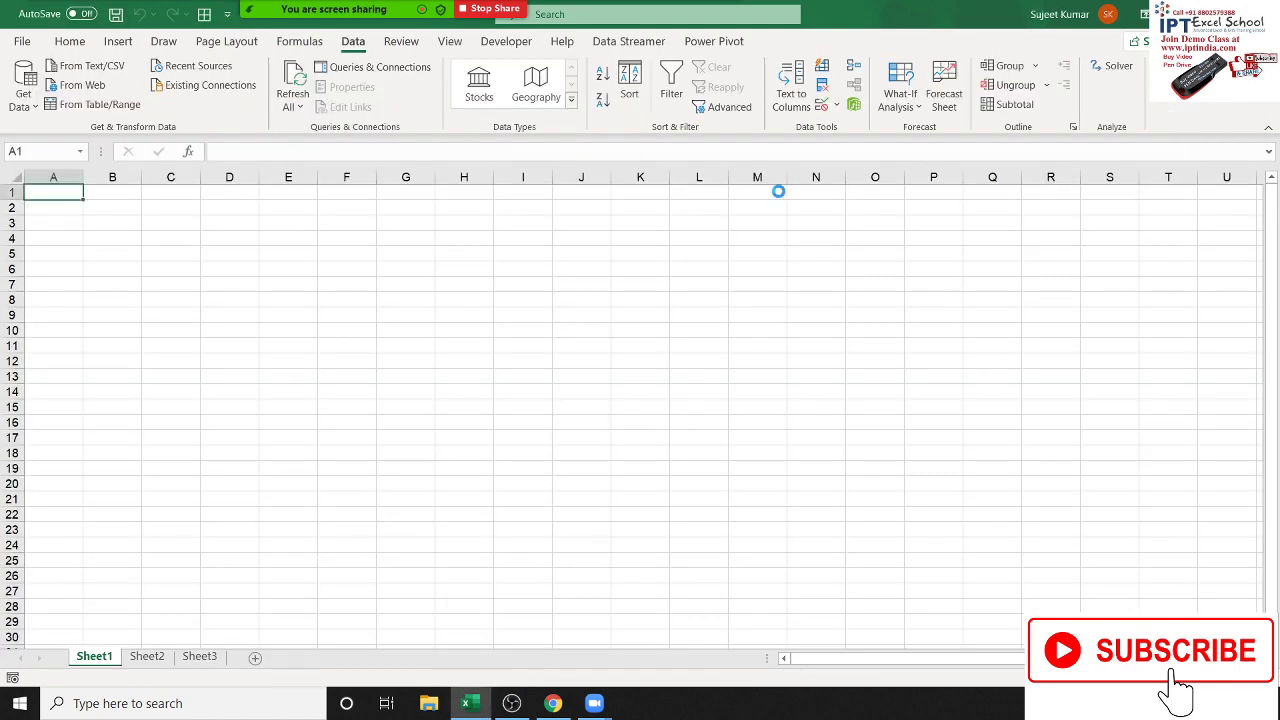
Download Q_6.xlsm from the students' Gmail message and open it from the download bar.
{"action": "left_click", "coordinate": [549, 707]}
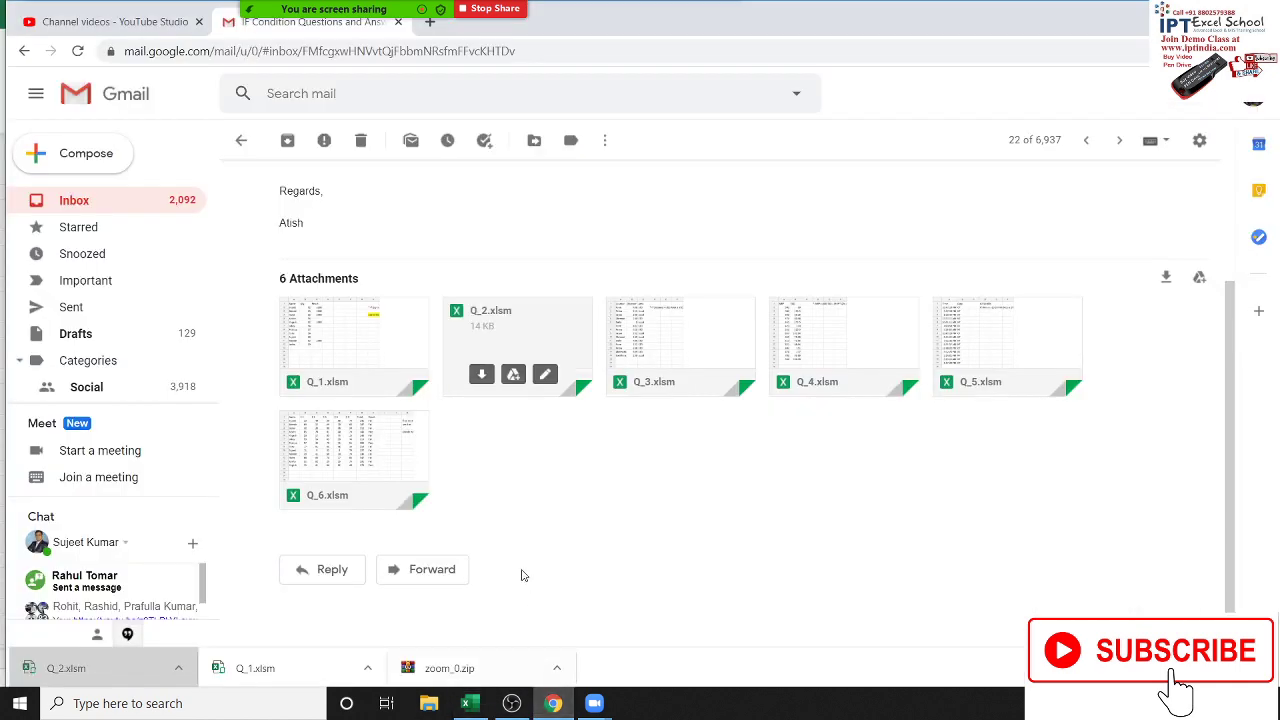
{"action": "left_click", "coordinate": [318, 488]}
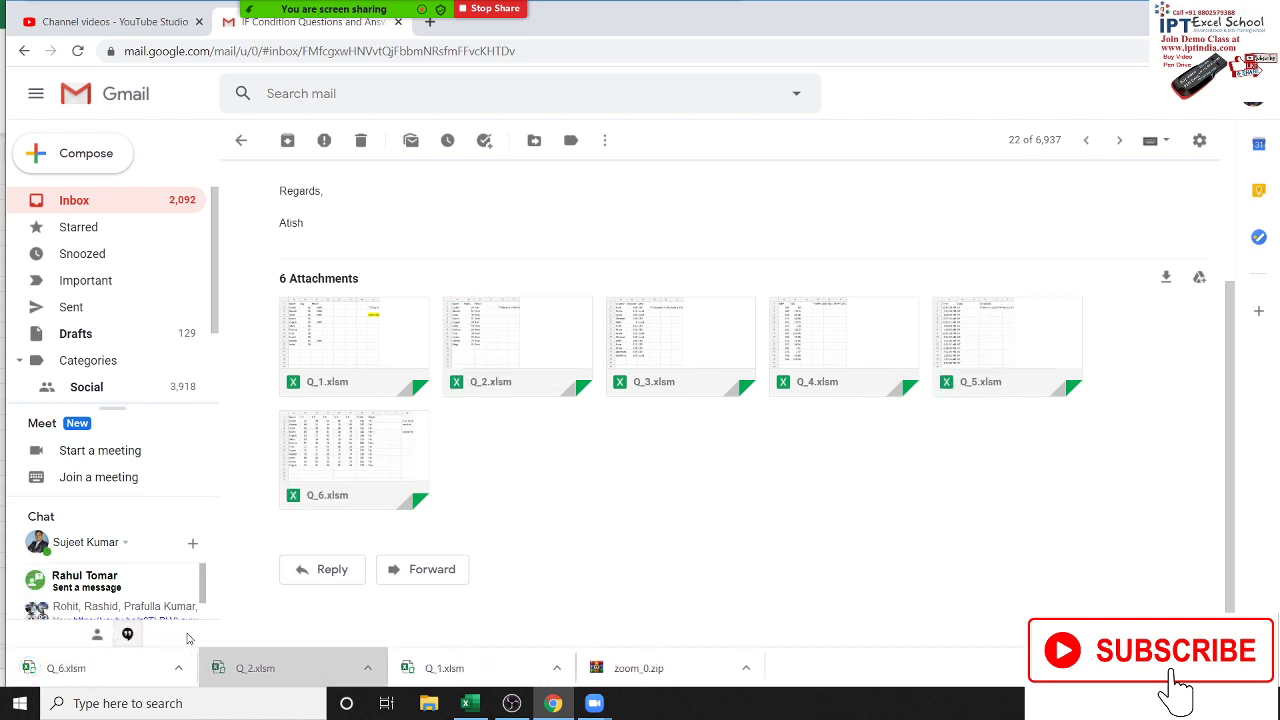
{"action": "left_click", "coordinate": [110, 668]}
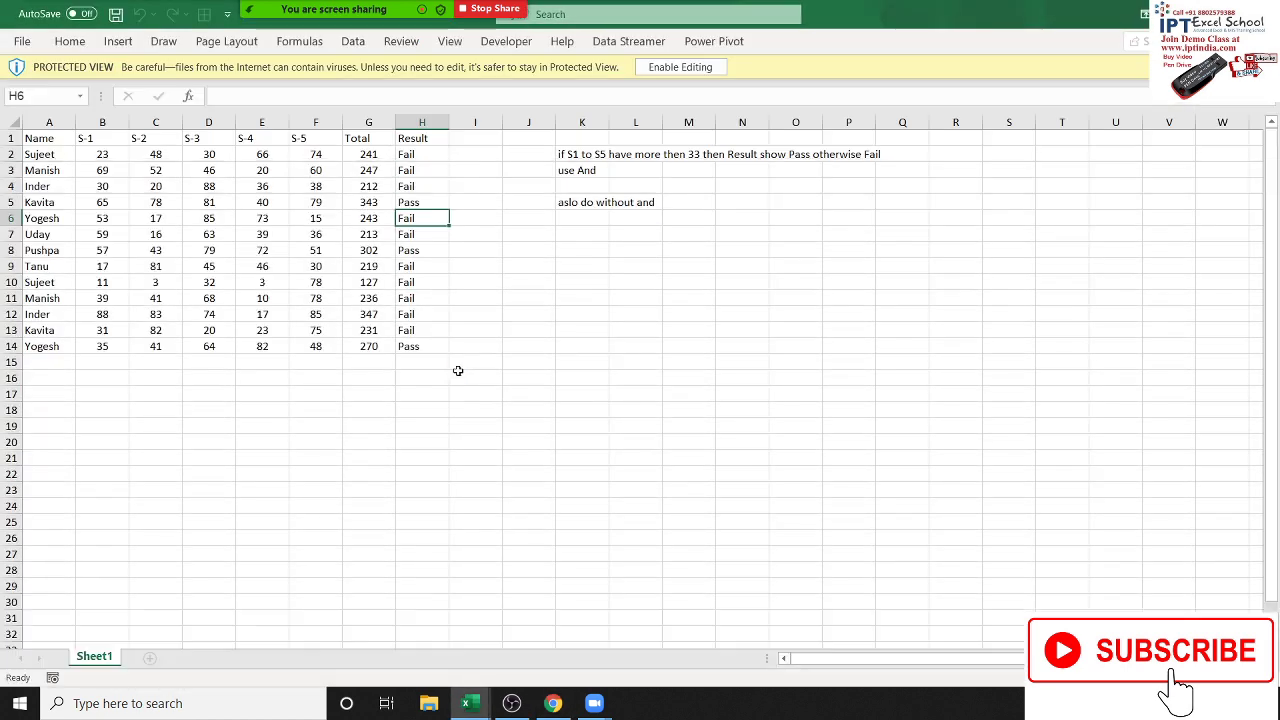
Enable editing on Q_6 and review q_6's If/And line checking S-1 to S-5 marks against 33.
{"action": "left_click", "coordinate": [671, 72]}
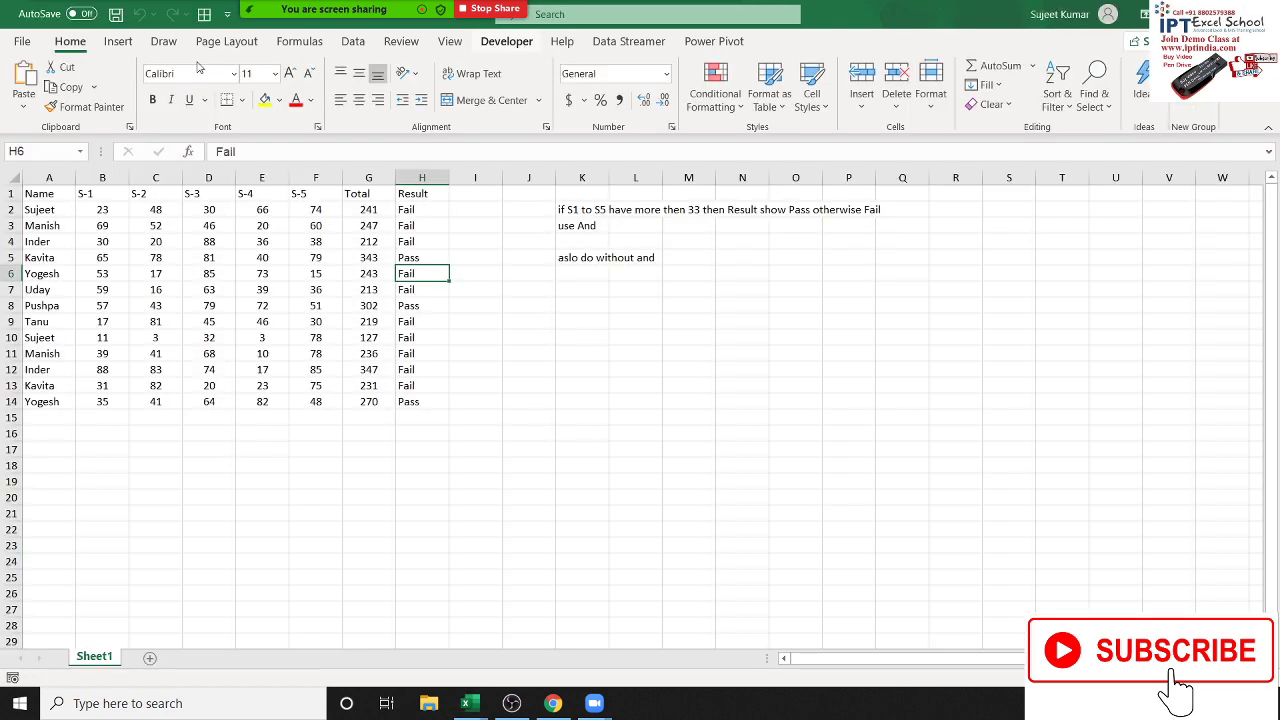
{"action": "left_click", "coordinate": [506, 41]}
{"action": "left_click", "coordinate": [25, 86]}
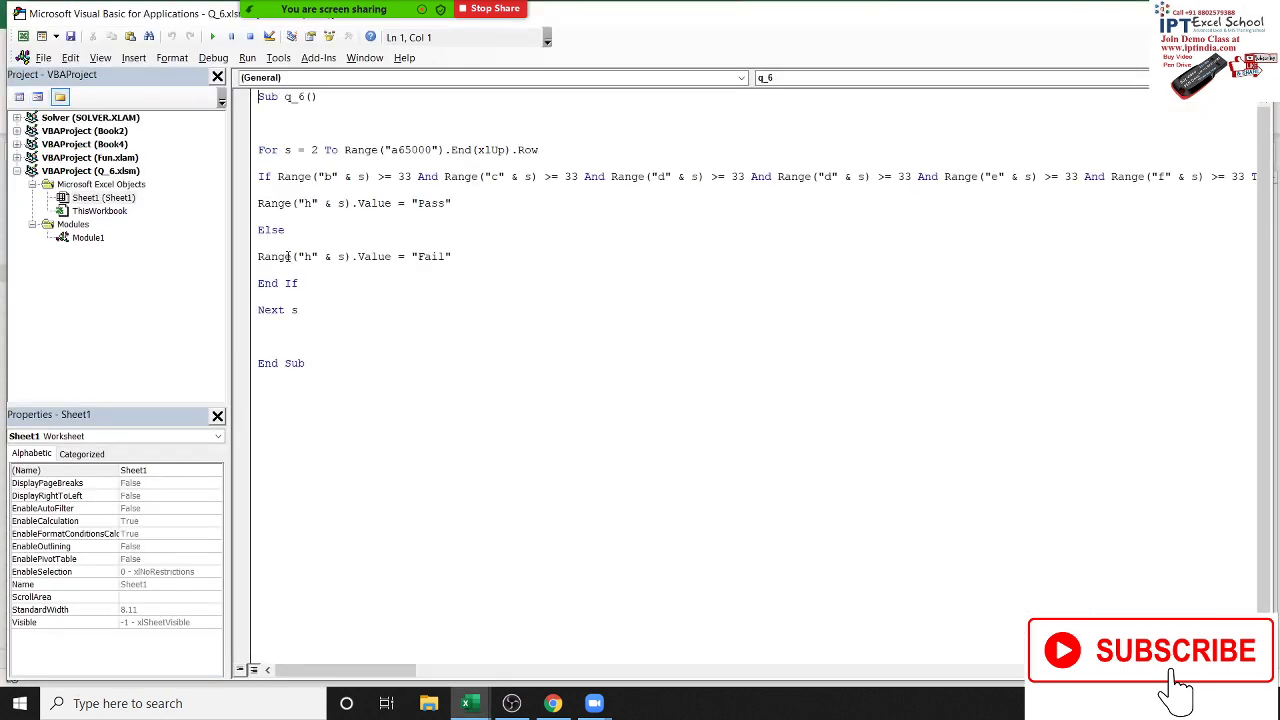
{"action": "left_click", "coordinate": [333, 322]}
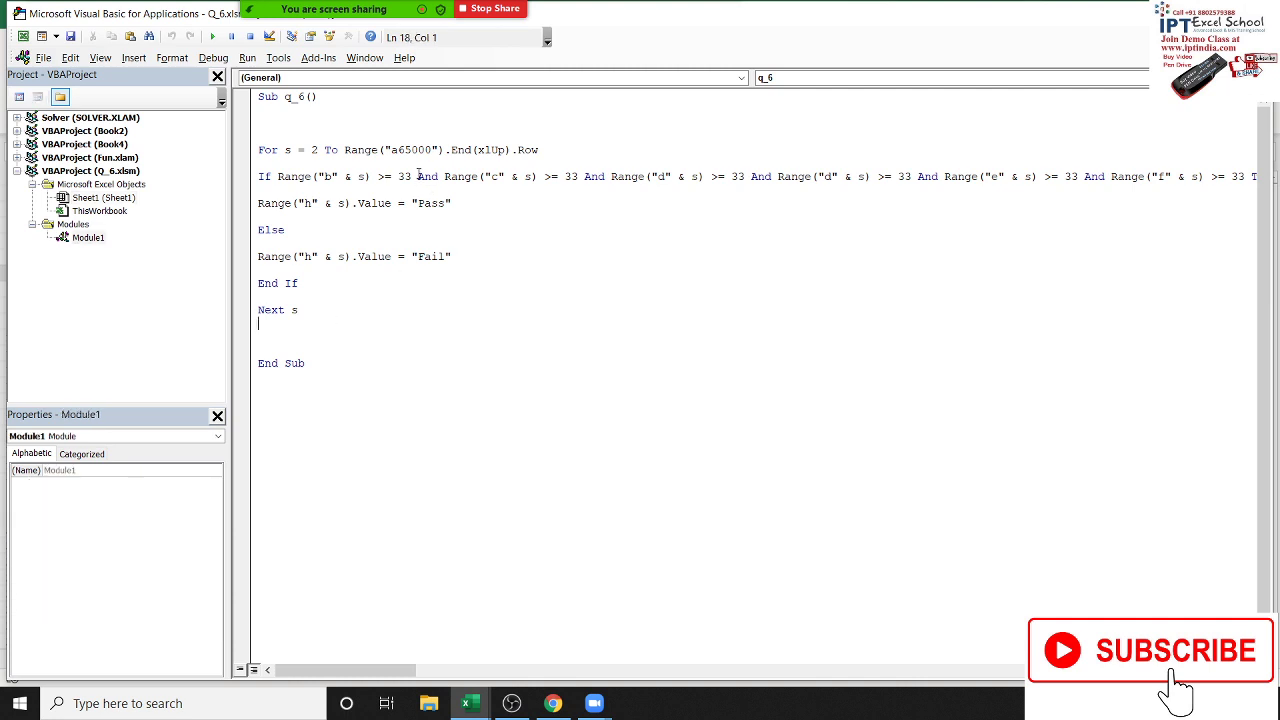
{"action": "left_click_drag", "start_coordinate": [418, 176], "coordinate": [449, 241]}
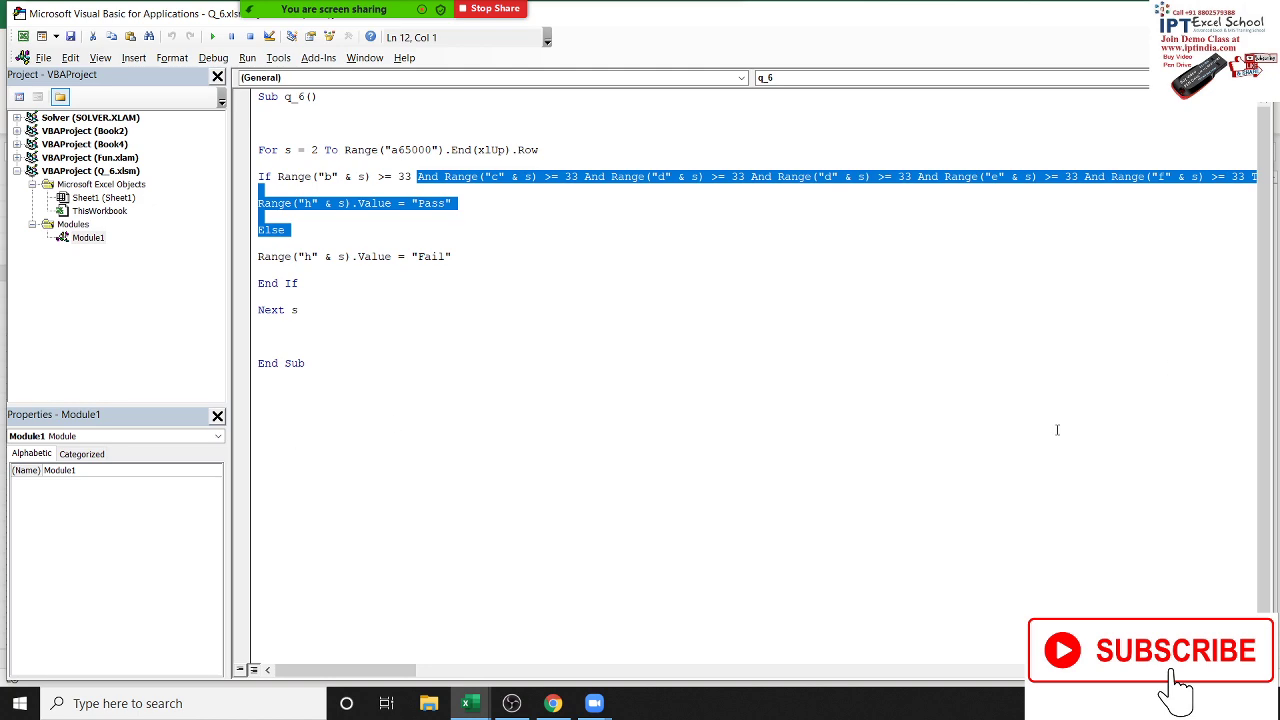
{"action": "left_click", "coordinate": [1022, 432]}
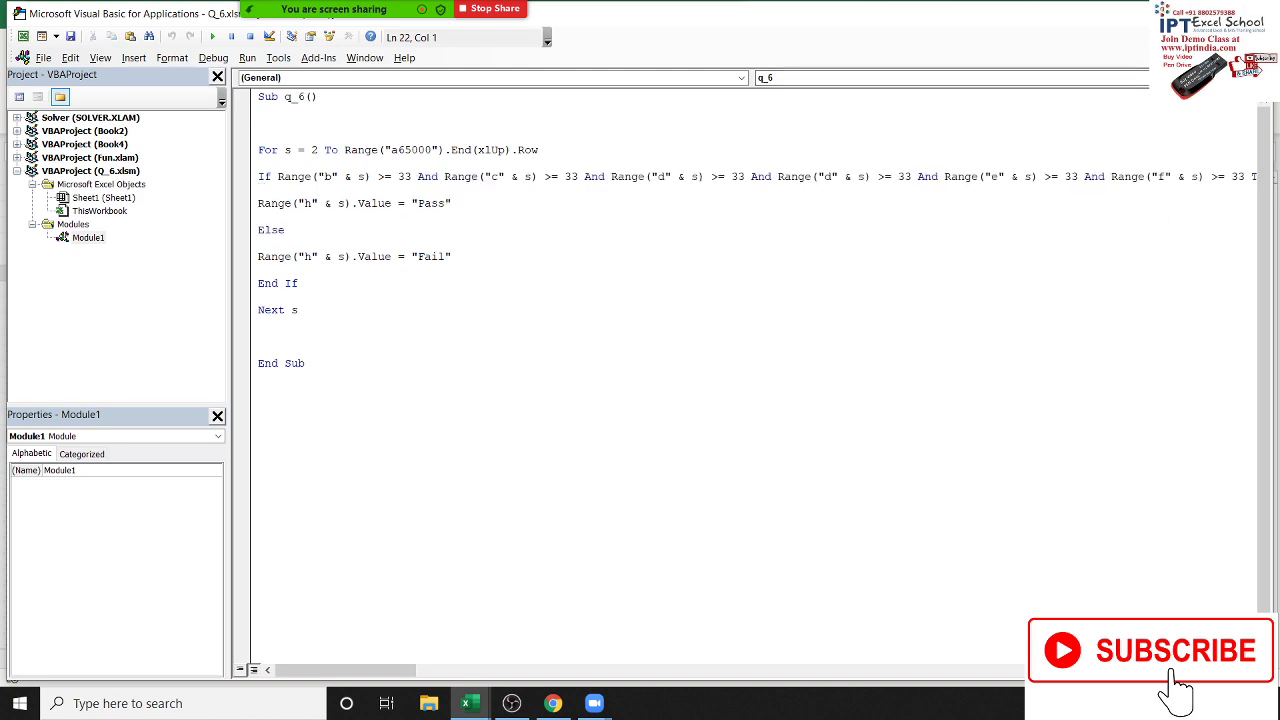
{"action": "key", "text": "alt+F11"}
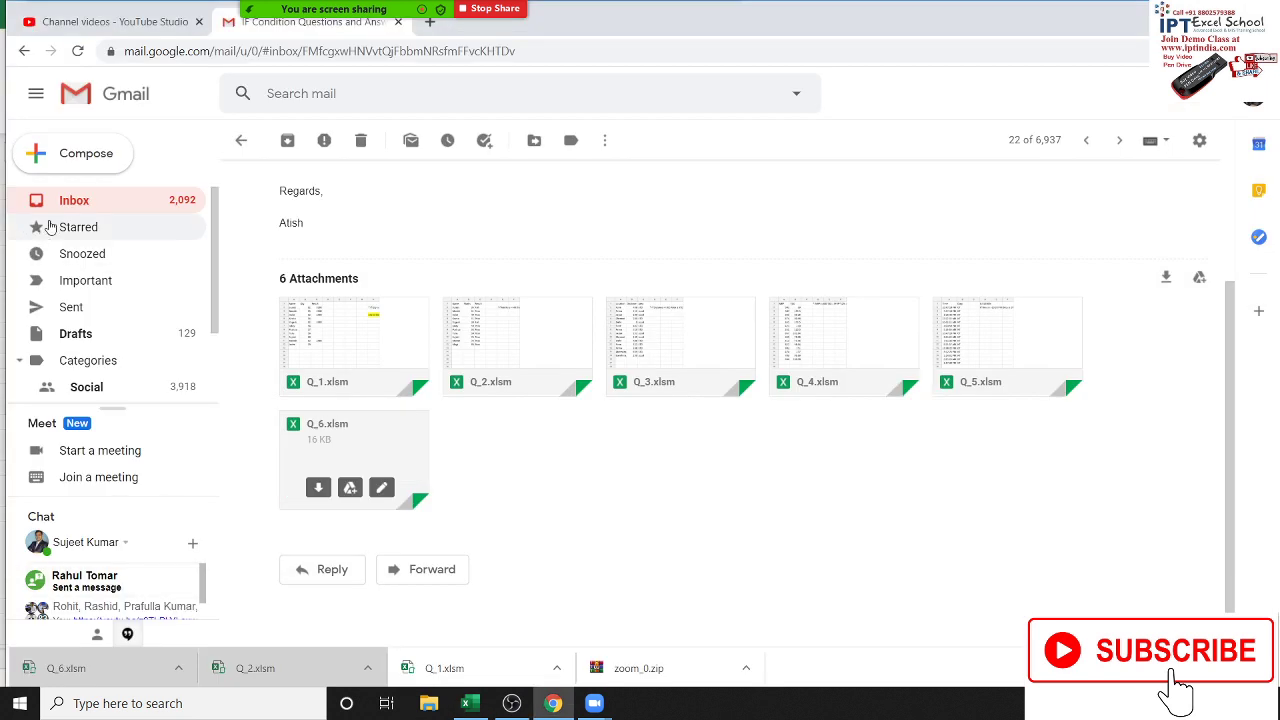
Open the 'IF VBA Test' email from the inbox and open its If condition test.xlsm attachment.
{"action": "key", "text": "alt+Left"}
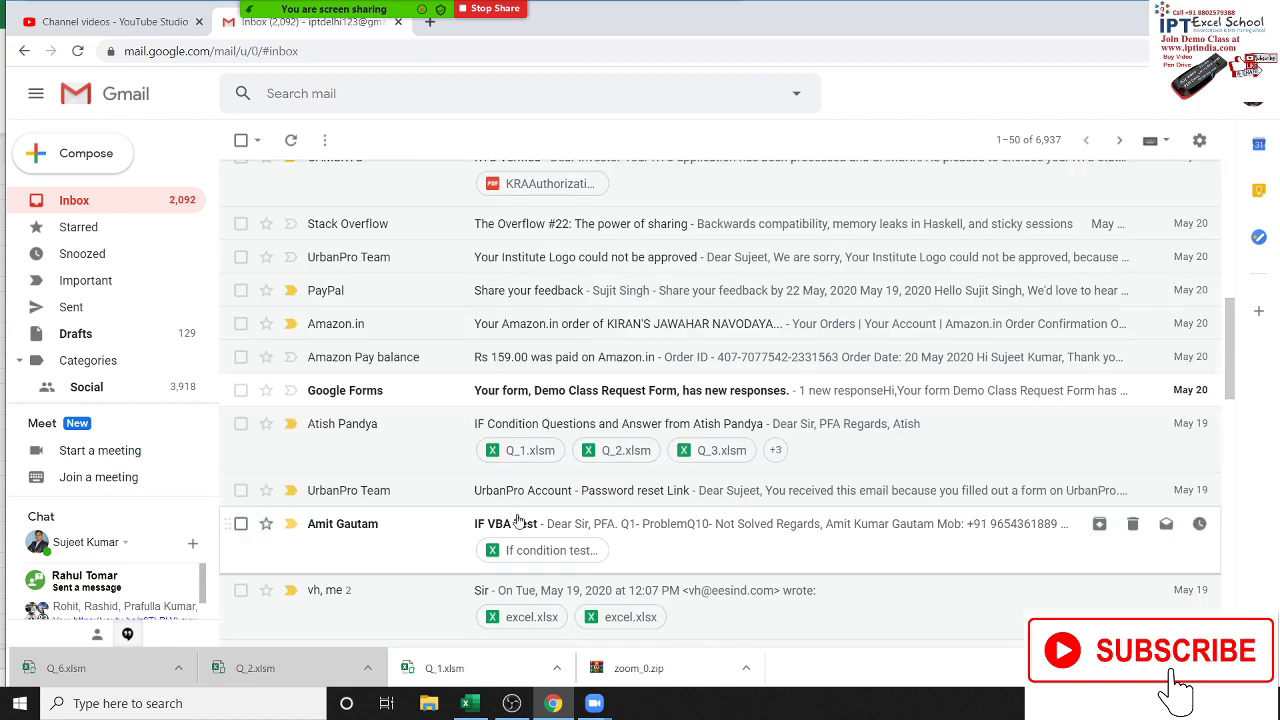
{"action": "left_click", "coordinate": [420, 566]}
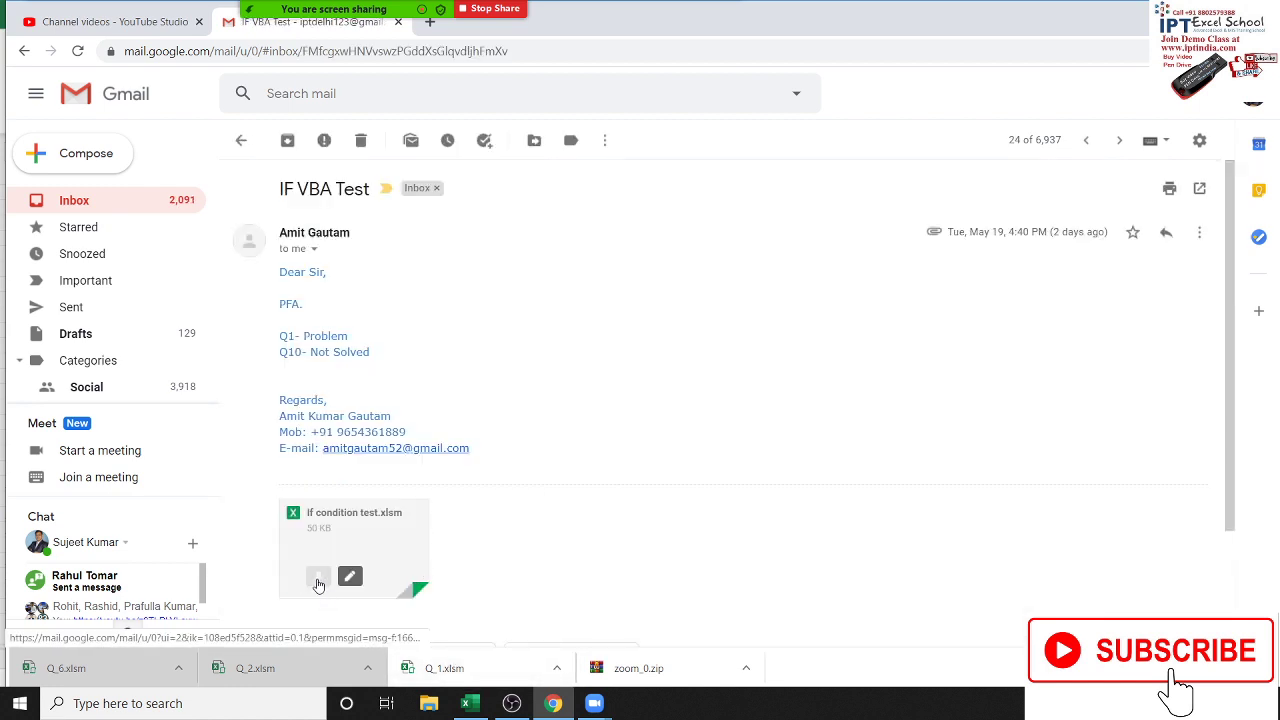
{"action": "scroll", "coordinate": [321, 485], "scroll_direction": "down", "scroll_amount": 3}
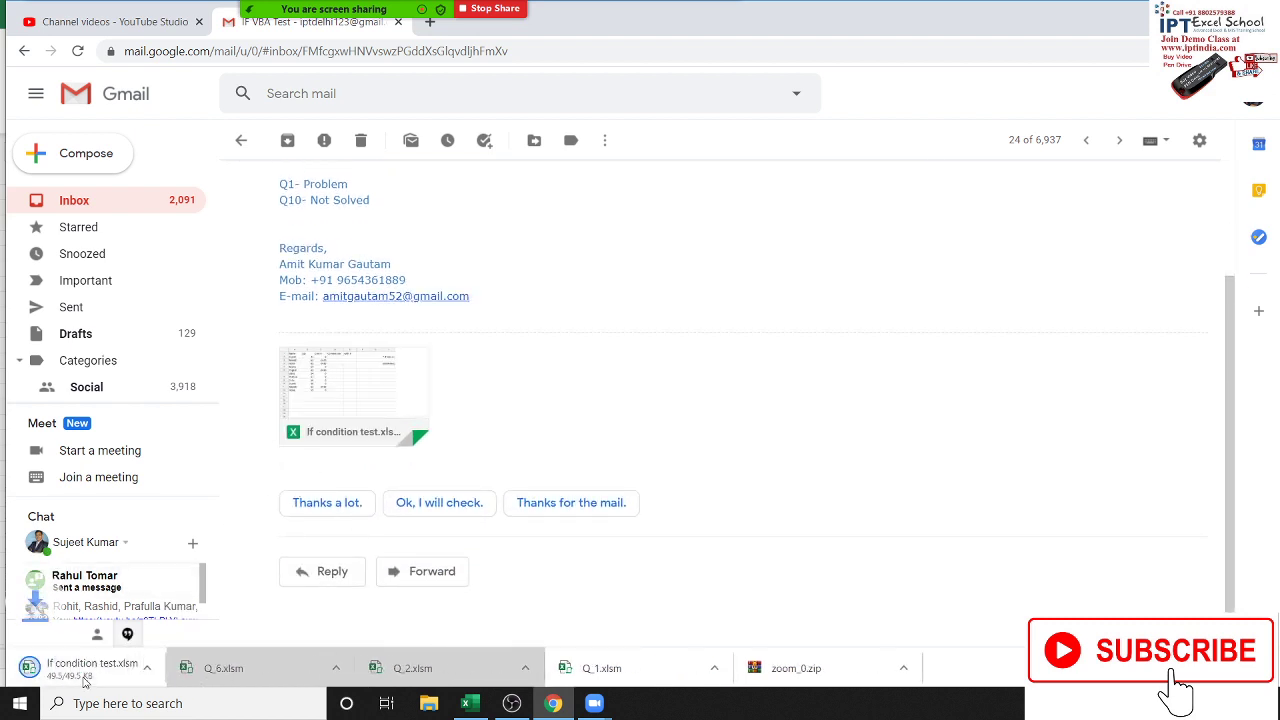
{"action": "left_click", "coordinate": [96, 678]}
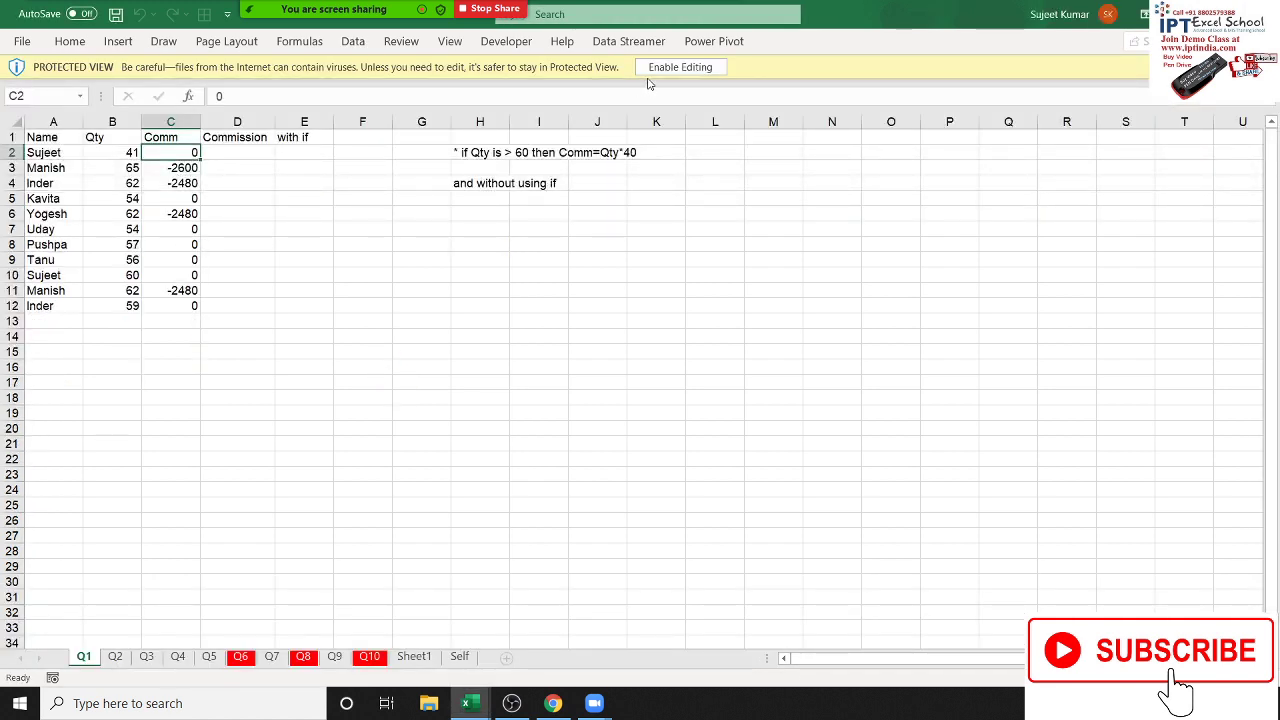
Enable editing on If condition test.xlsm and open its Module1 code in Visual Basic.
{"action": "left_click", "coordinate": [661, 75]}
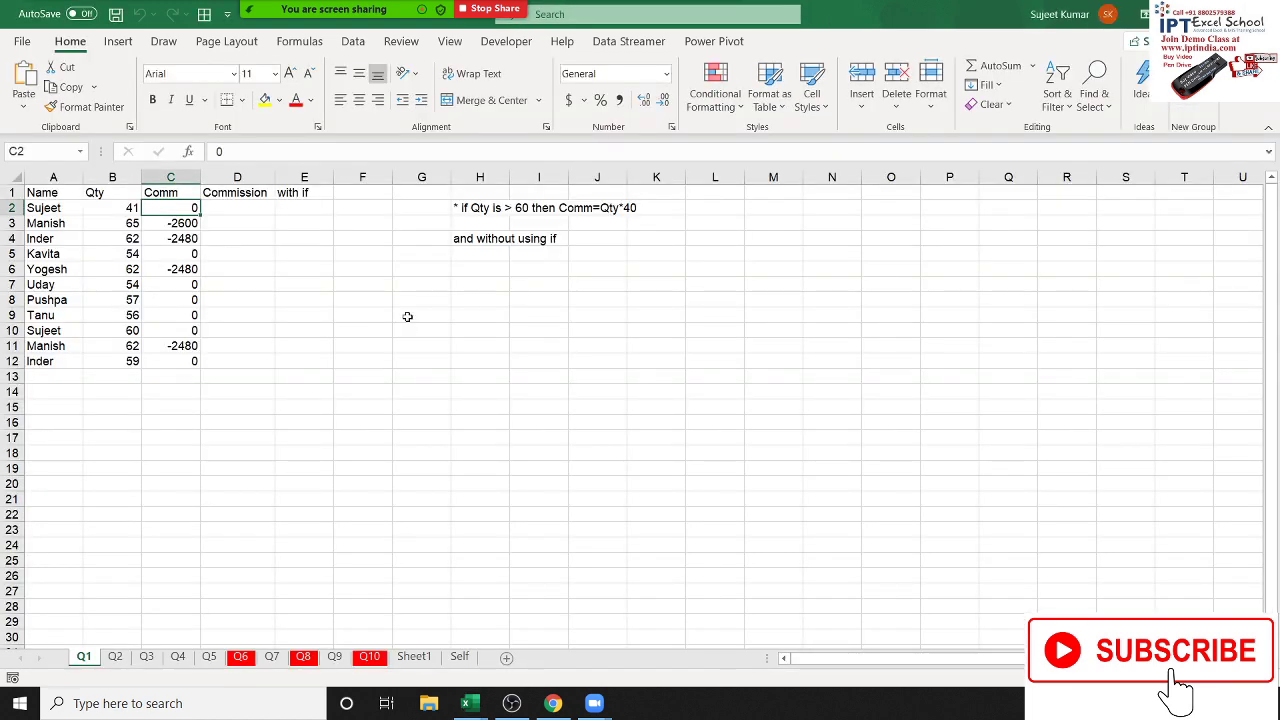
{"action": "left_click", "coordinate": [408, 317]}
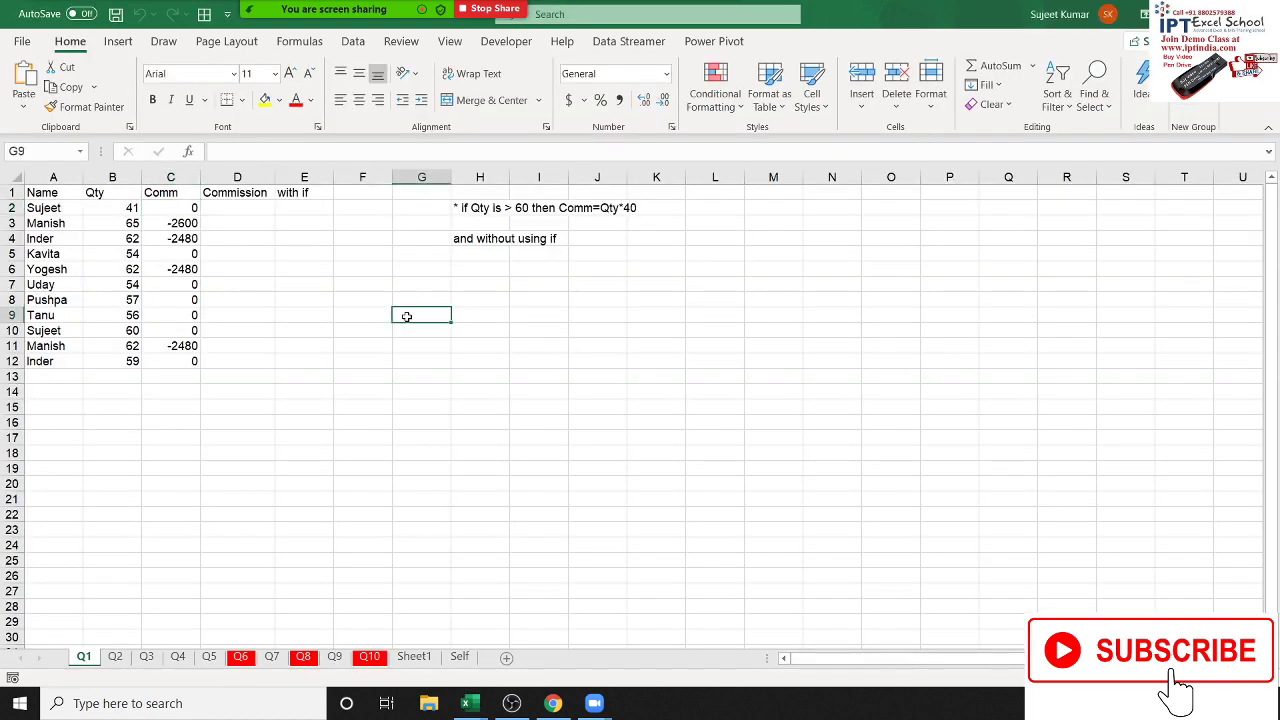
{"action": "left_click", "coordinate": [500, 44]}
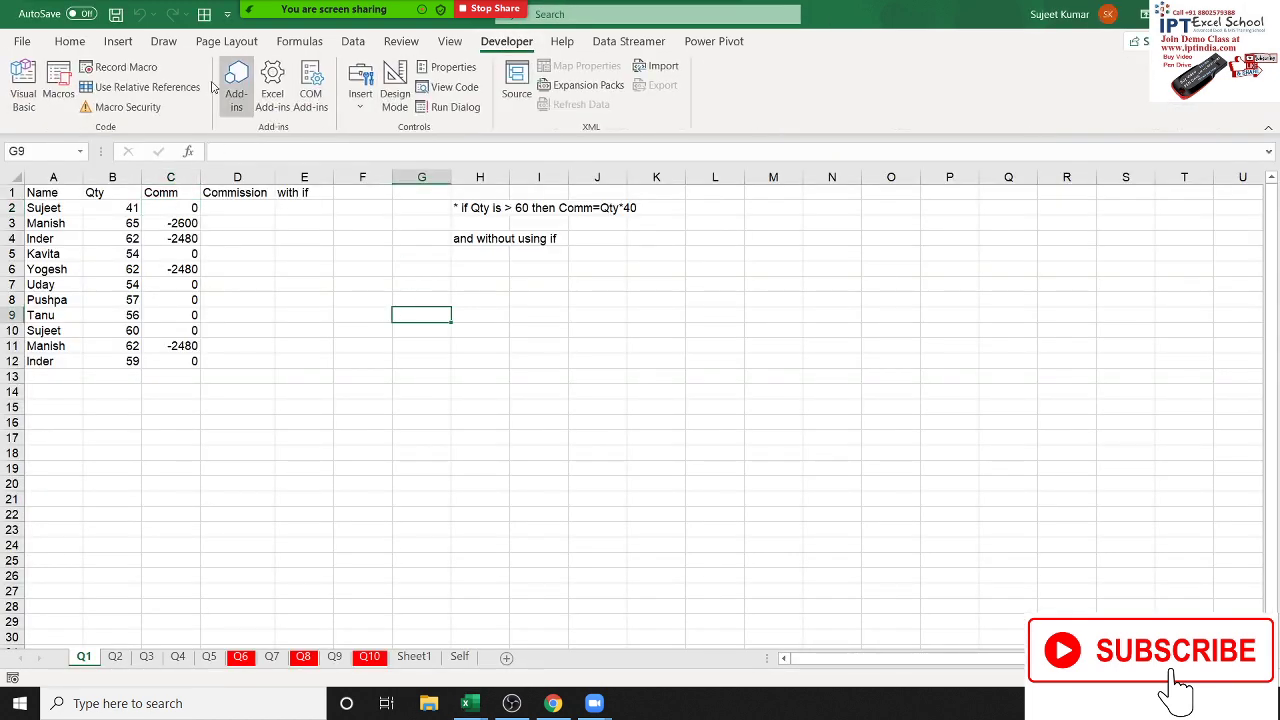
{"action": "left_click", "coordinate": [22, 85]}
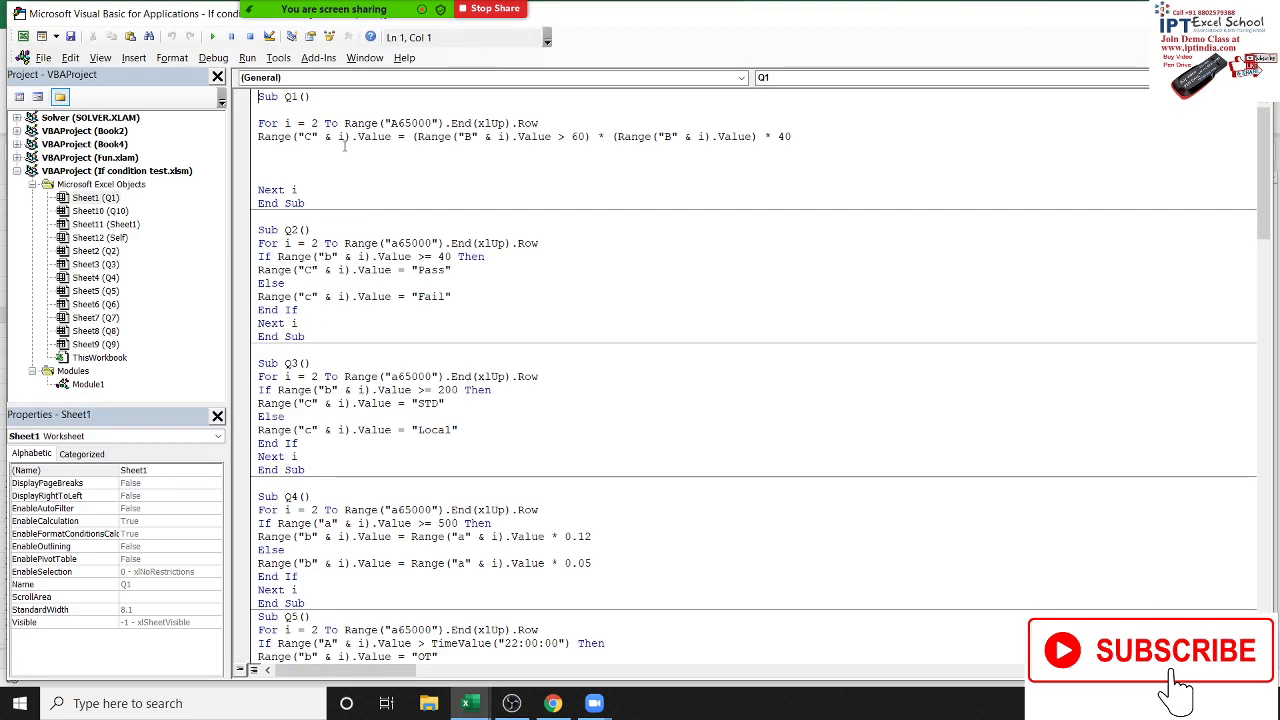
Read through Sub Q1 to Sub Q5, including Q5's TimeValue("22:00:00") OT/NT check.
{"action": "left_click_drag", "start_coordinate": [345, 145], "coordinate": [355, 172]}
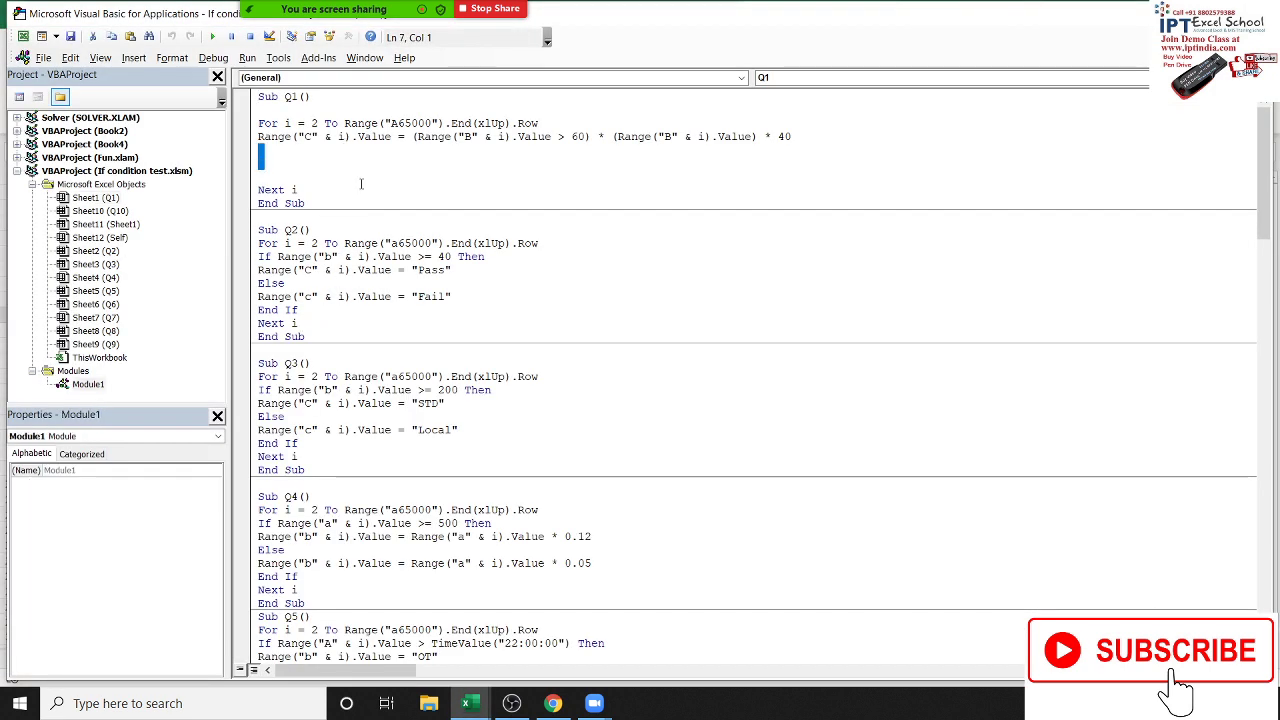
{"action": "left_click", "coordinate": [305, 270]}
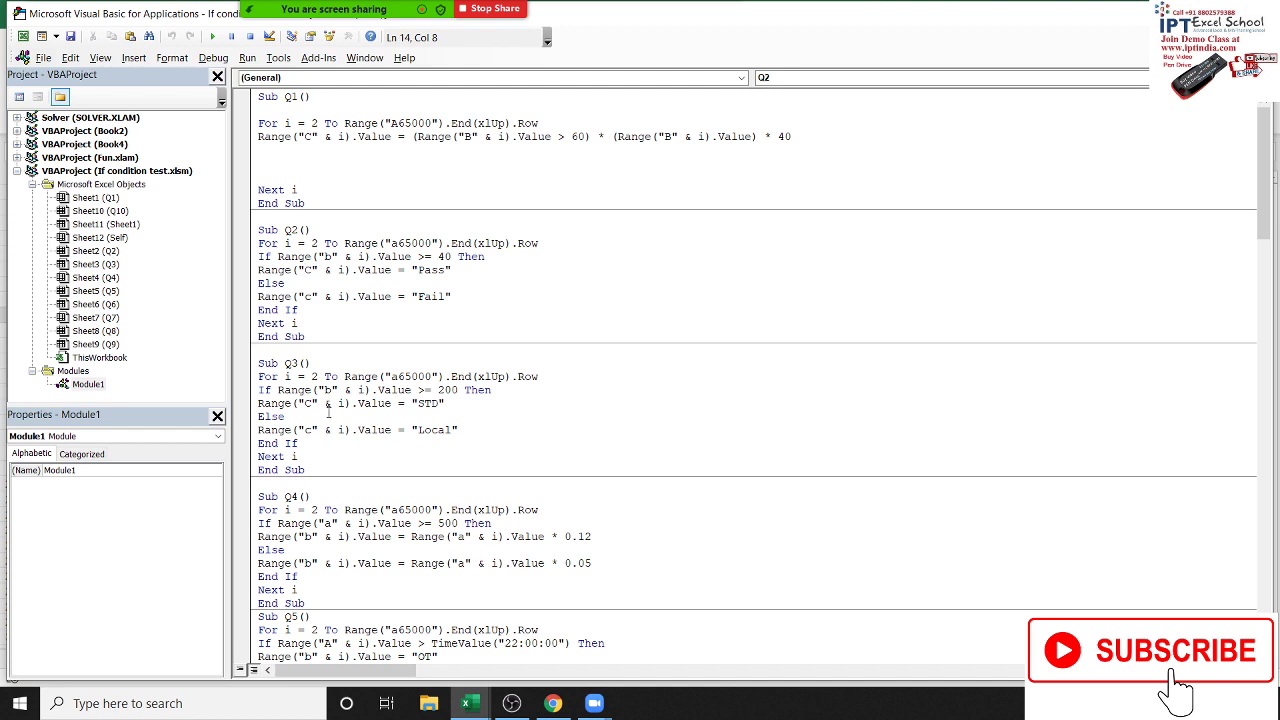
{"action": "scroll", "coordinate": [329, 417], "scroll_direction": "down", "scroll_amount": 2}
{"action": "left_click", "coordinate": [359, 456]}
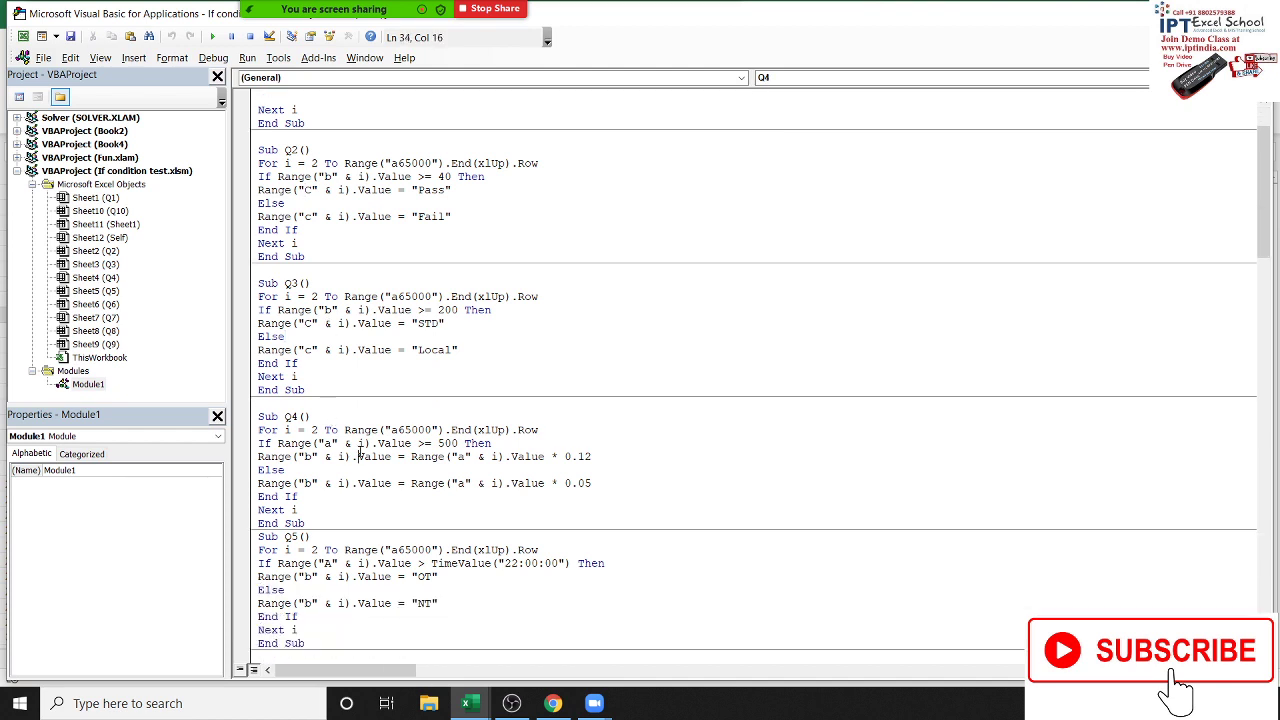
{"action": "scroll", "coordinate": [360, 455], "scroll_direction": "down", "scroll_amount": 2}
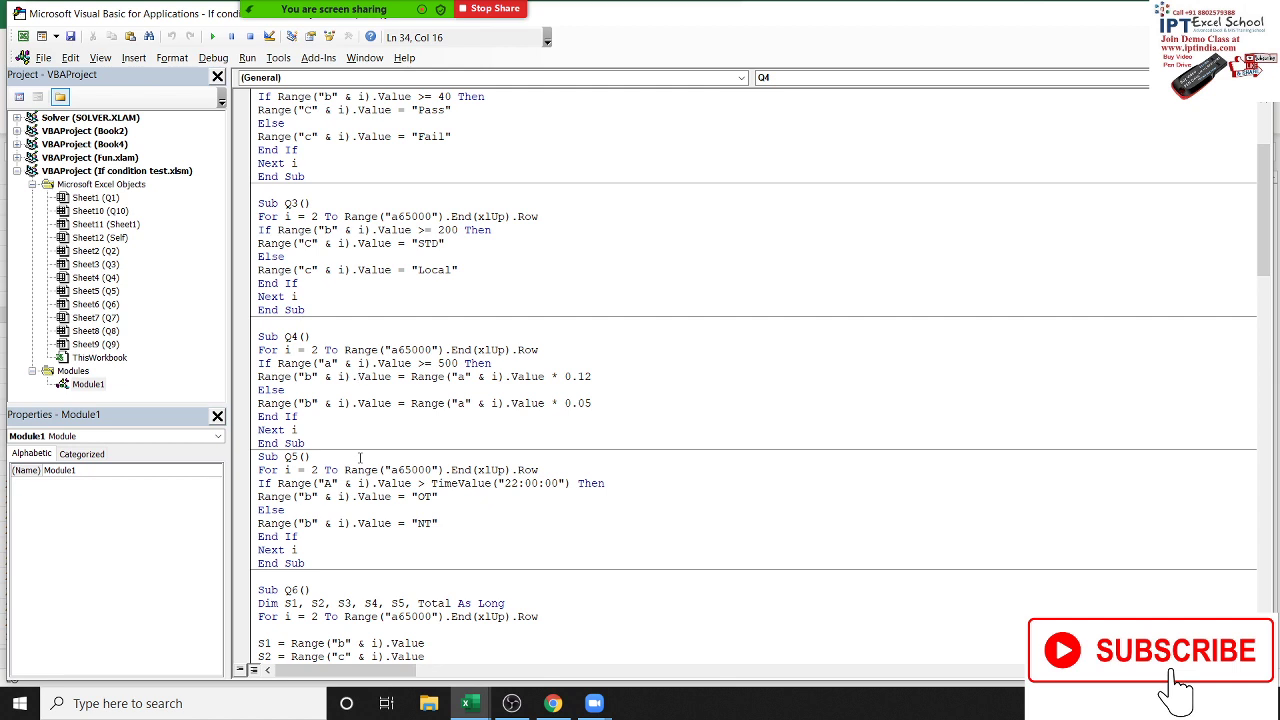
{"action": "left_click_drag", "start_coordinate": [568, 484], "coordinate": [430, 486]}
{"action": "scroll", "coordinate": [467, 535], "scroll_direction": "down", "scroll_amount": 2}
Review Q6's variable assignments and its grade-assigning If block.
{"action": "scroll", "coordinate": [467, 535], "scroll_direction": "down", "scroll_amount": 3}
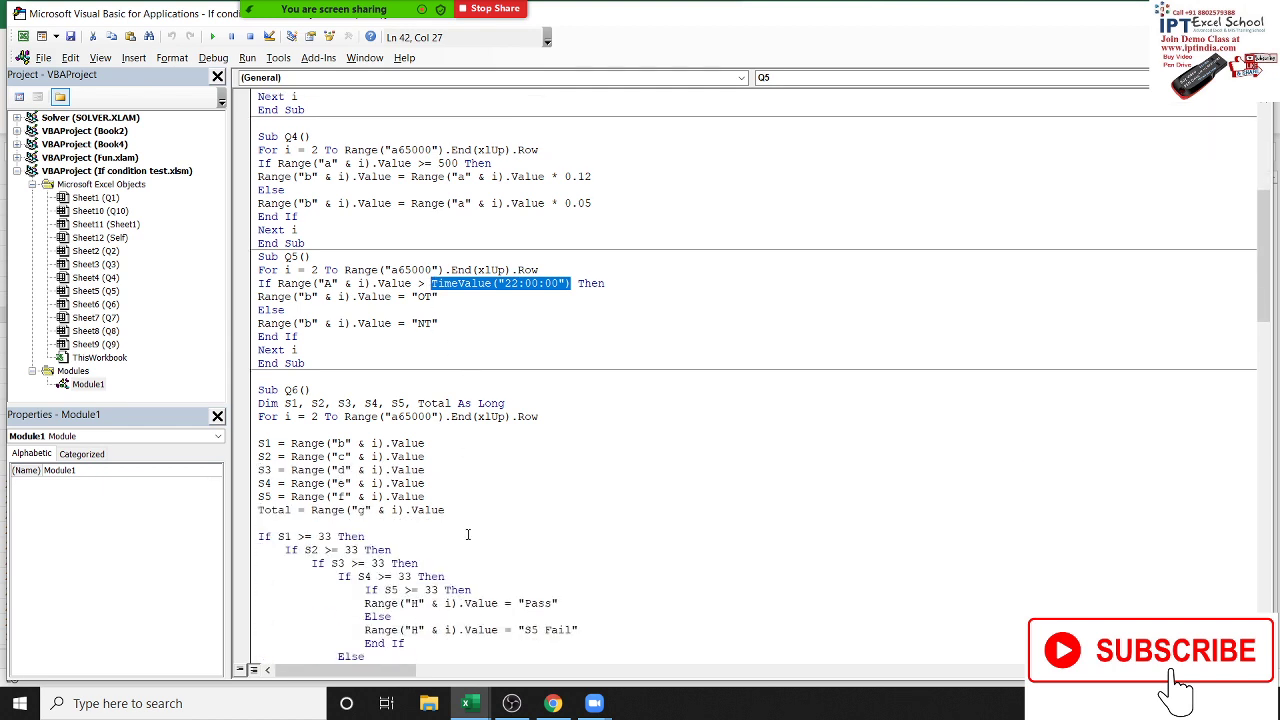
{"action": "left_click", "coordinate": [440, 469]}
{"action": "scroll", "coordinate": [441, 482], "scroll_direction": "down", "scroll_amount": 2}
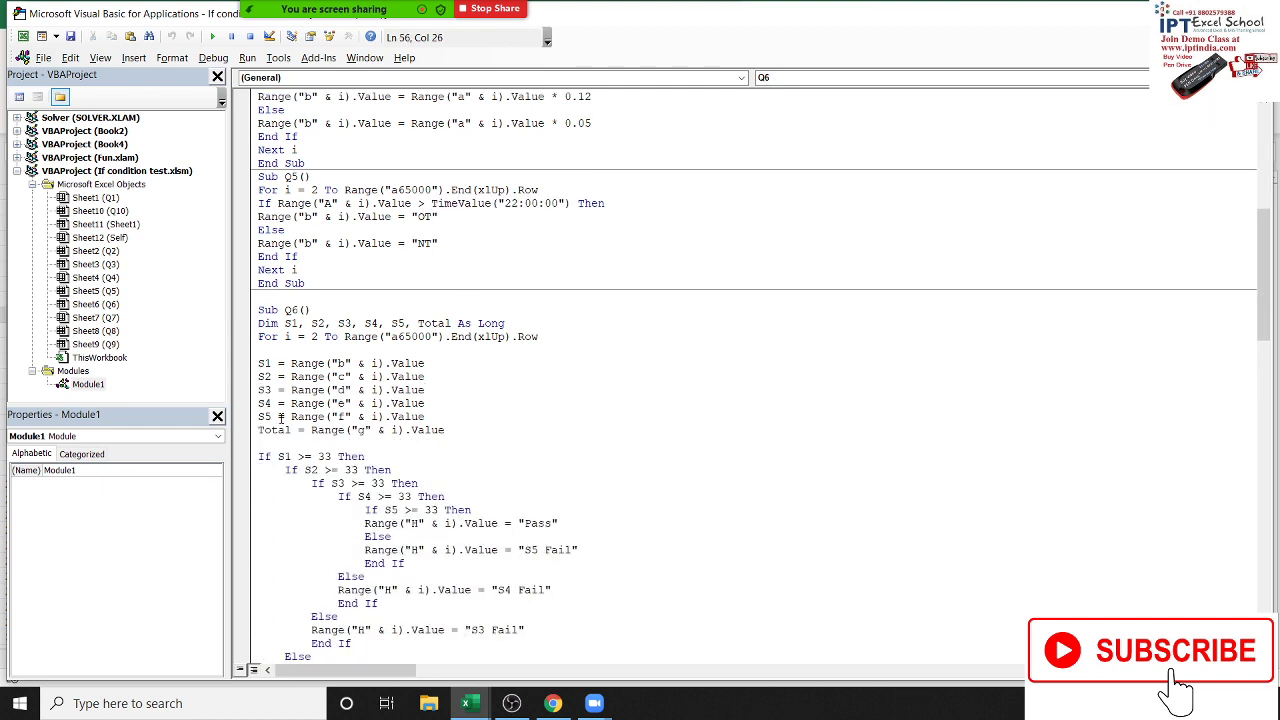
{"action": "left_click_drag", "start_coordinate": [279, 416], "coordinate": [397, 523]}
{"action": "scroll", "coordinate": [397, 528], "scroll_direction": "down", "scroll_amount": 6}
{"action": "scroll", "coordinate": [397, 530], "scroll_direction": "down", "scroll_amount": 2}
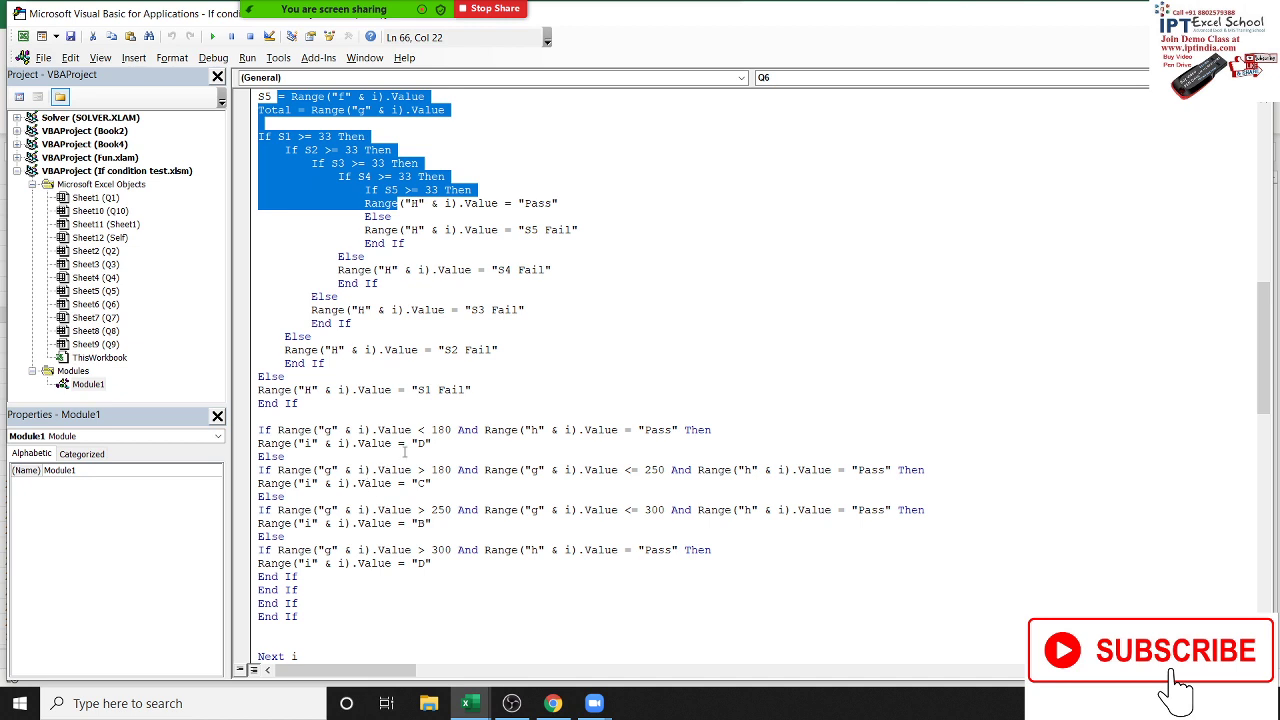
{"action": "scroll", "coordinate": [522, 316], "scroll_direction": "up", "scroll_amount": 1}
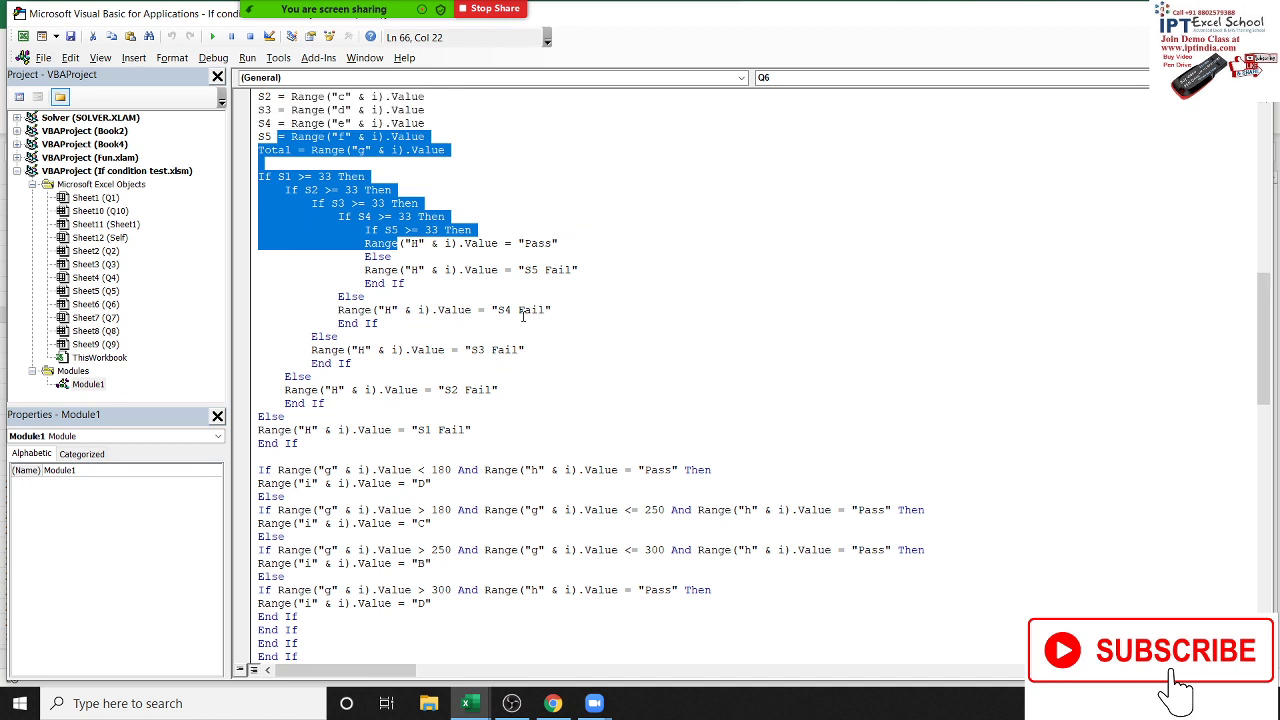
{"action": "left_click", "coordinate": [590, 316]}
{"action": "scroll", "coordinate": [313, 476], "scroll_direction": "down", "scroll_amount": 2}
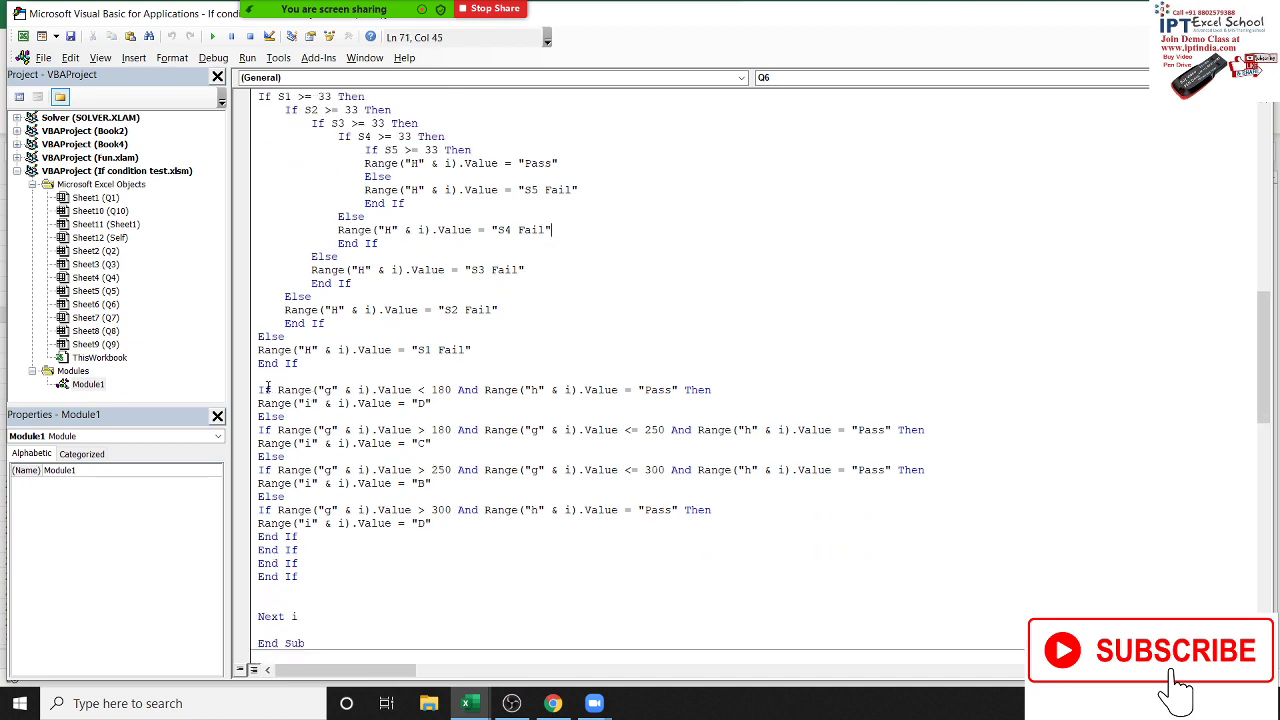
{"action": "left_click_drag", "start_coordinate": [259, 390], "coordinate": [322, 539]}
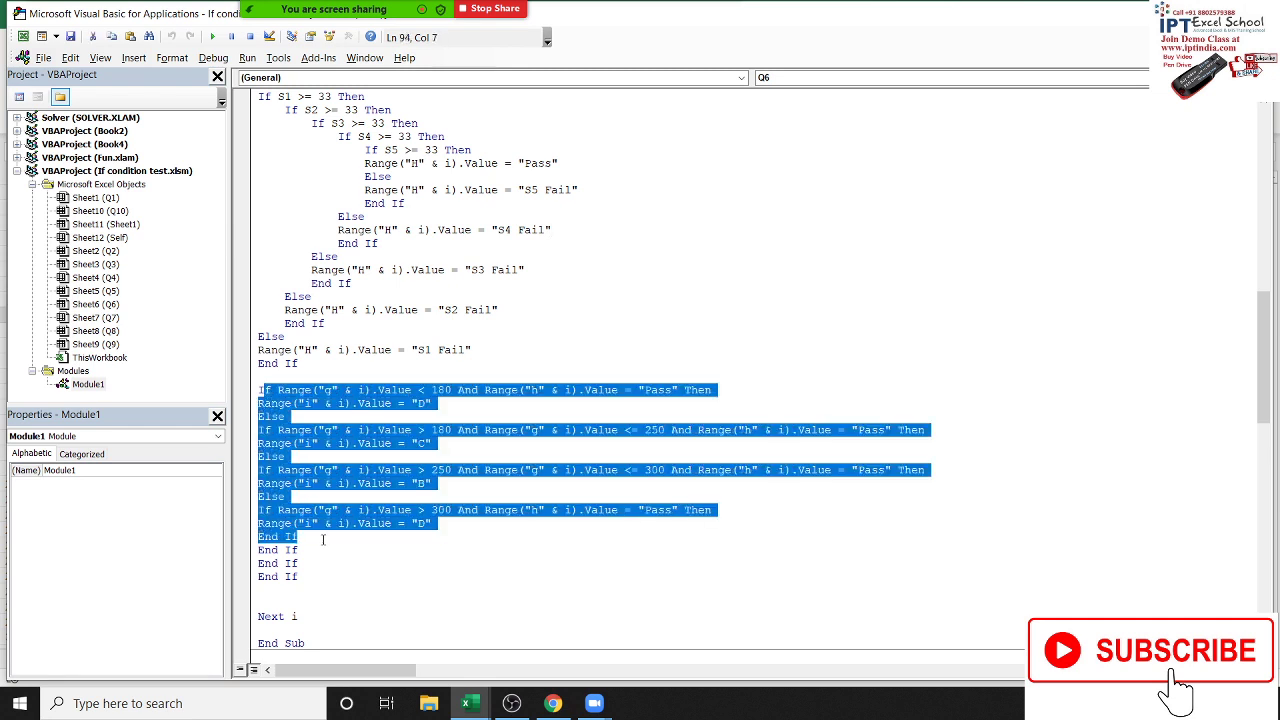
{"action": "left_click", "coordinate": [328, 576]}
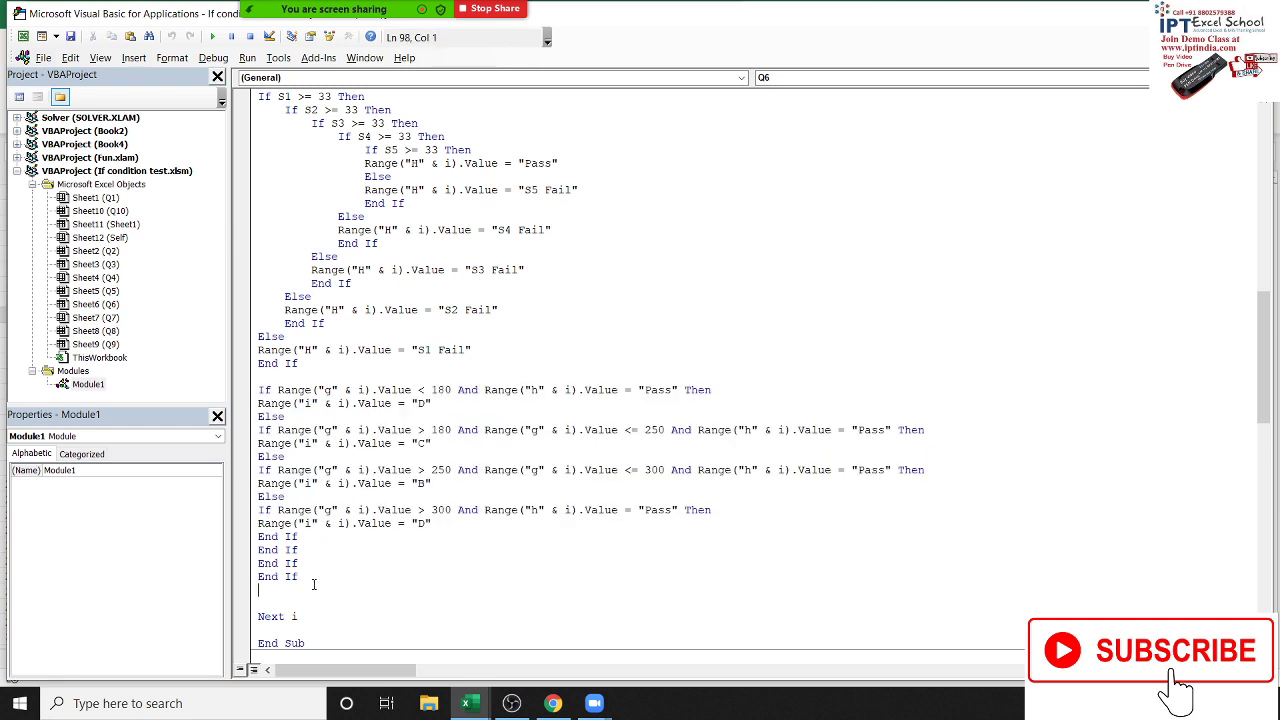
{"action": "left_click_drag", "start_coordinate": [313, 580], "coordinate": [255, 381]}
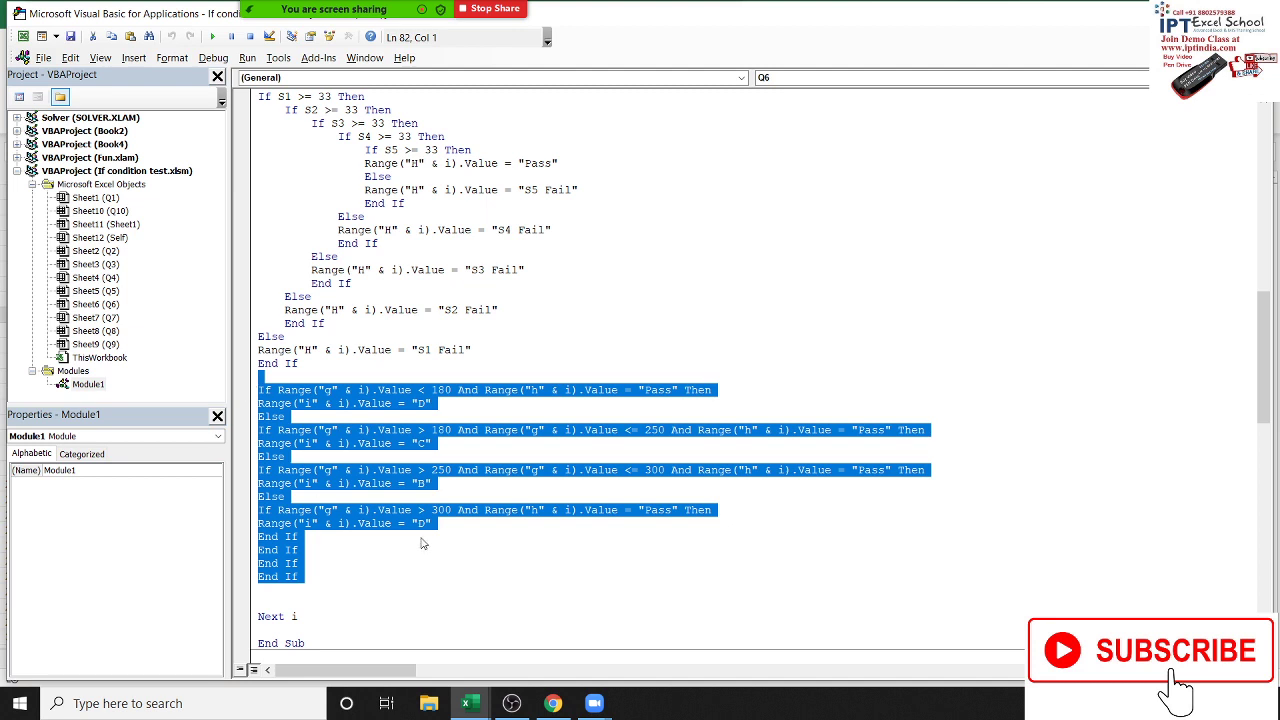
Scroll down to Sub Q7 and select its Marks read and first grade check.
{"action": "scroll", "coordinate": [553, 582], "scroll_direction": "down", "scroll_amount": 3}
{"action": "scroll", "coordinate": [553, 582], "scroll_direction": "down", "scroll_amount": 1}
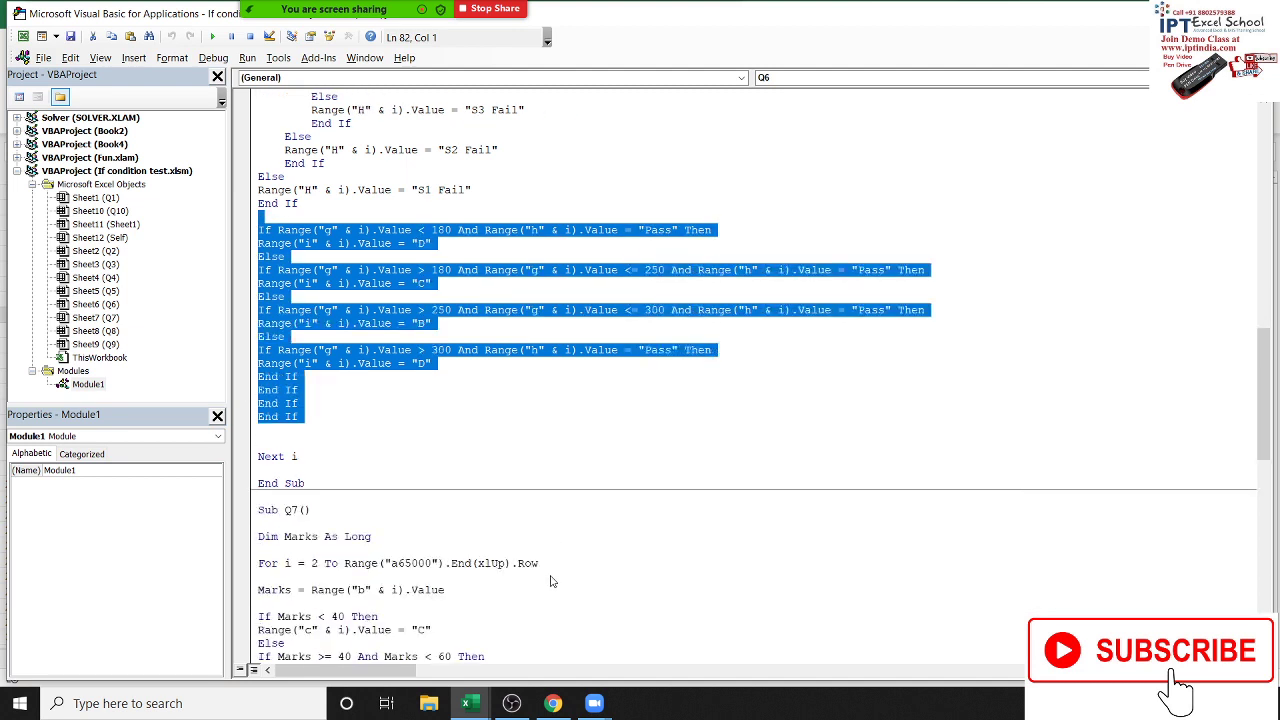
{"action": "scroll", "coordinate": [550, 581], "scroll_direction": "up", "scroll_amount": 1}
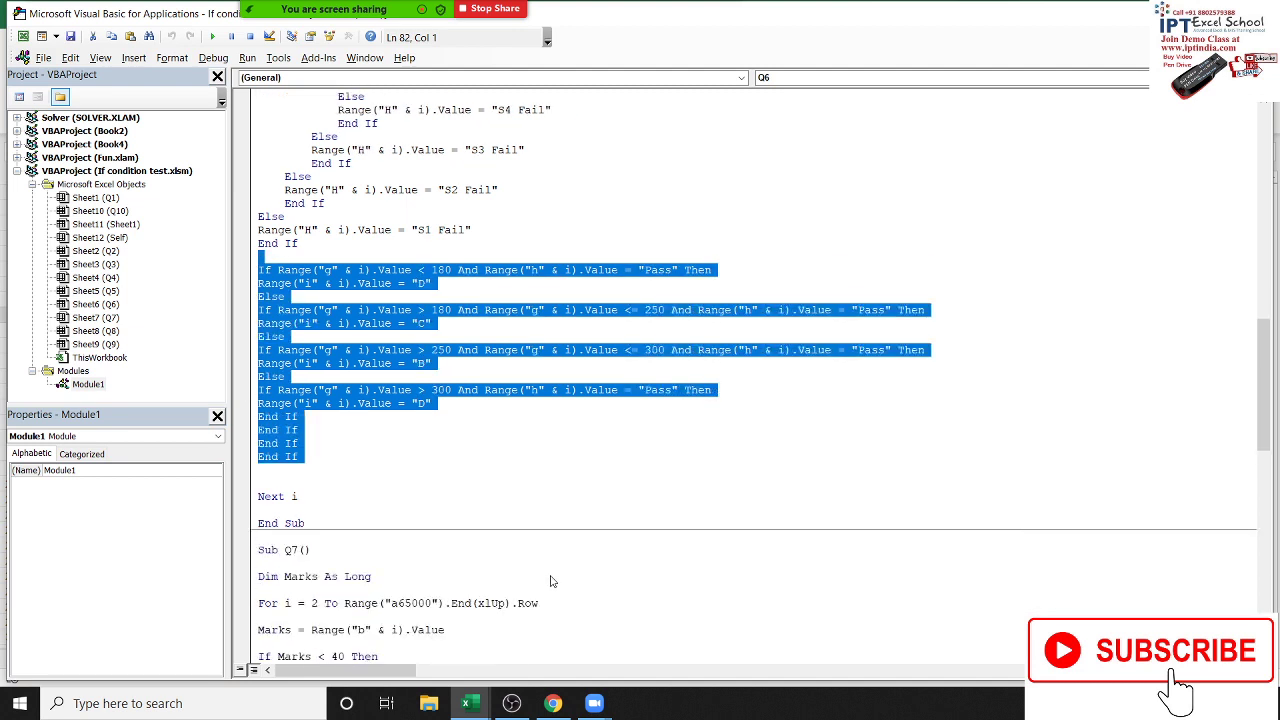
{"action": "left_click", "coordinate": [522, 484]}
{"action": "scroll", "coordinate": [522, 484], "scroll_direction": "down", "scroll_amount": 4}
{"action": "scroll", "coordinate": [520, 488], "scroll_direction": "down", "scroll_amount": 2}
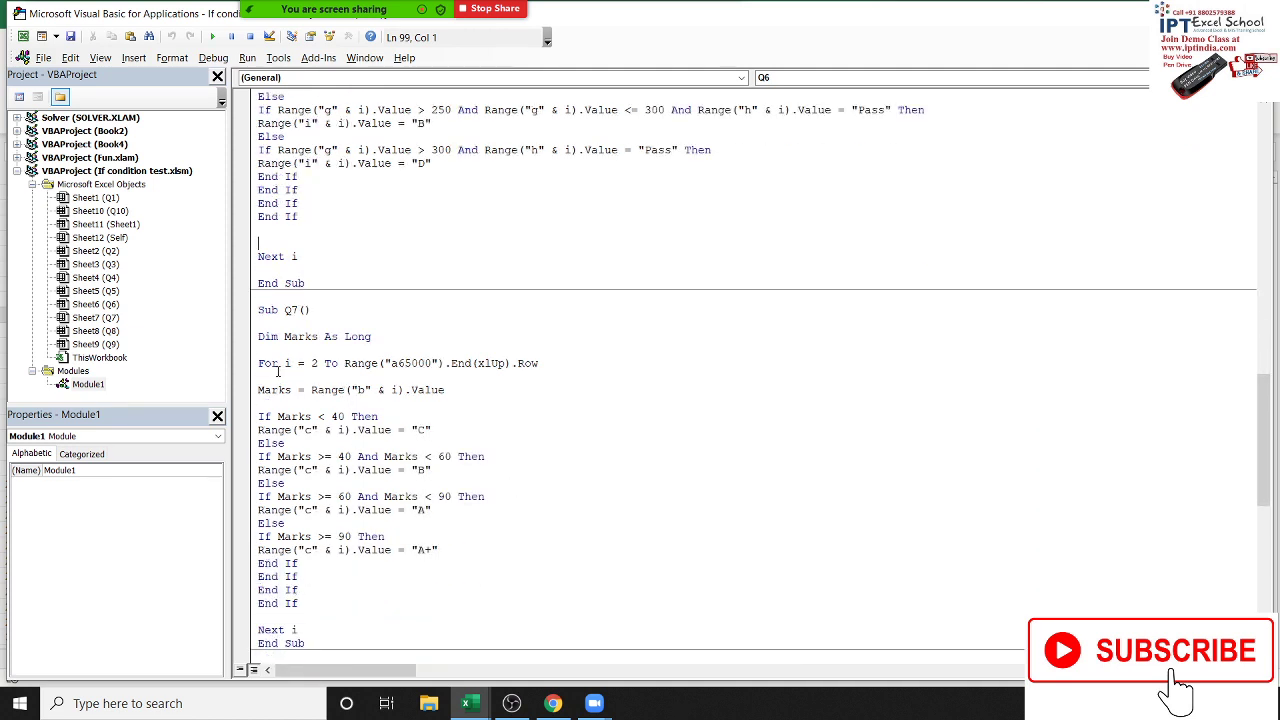
{"action": "left_click_drag", "start_coordinate": [278, 372], "coordinate": [351, 494]}
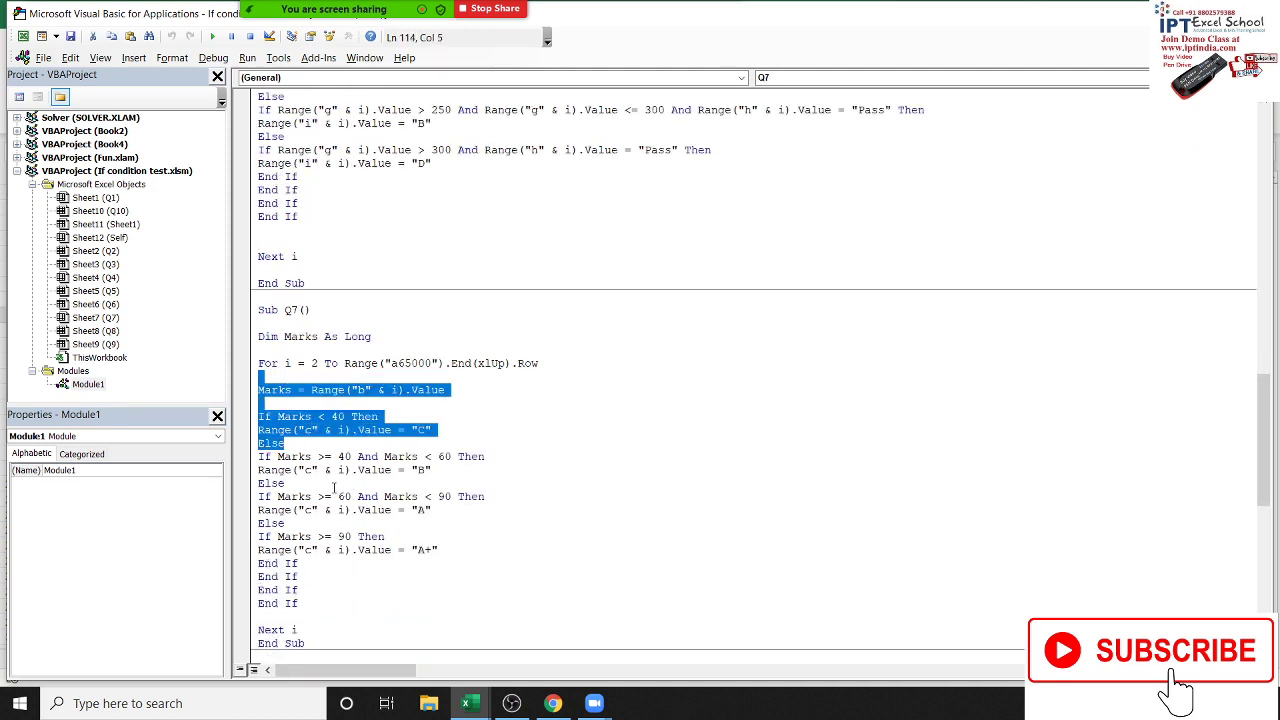
Join each Else with the following If in Q7 to form three ElseIf lines.
{"action": "left_click", "coordinate": [330, 483]}
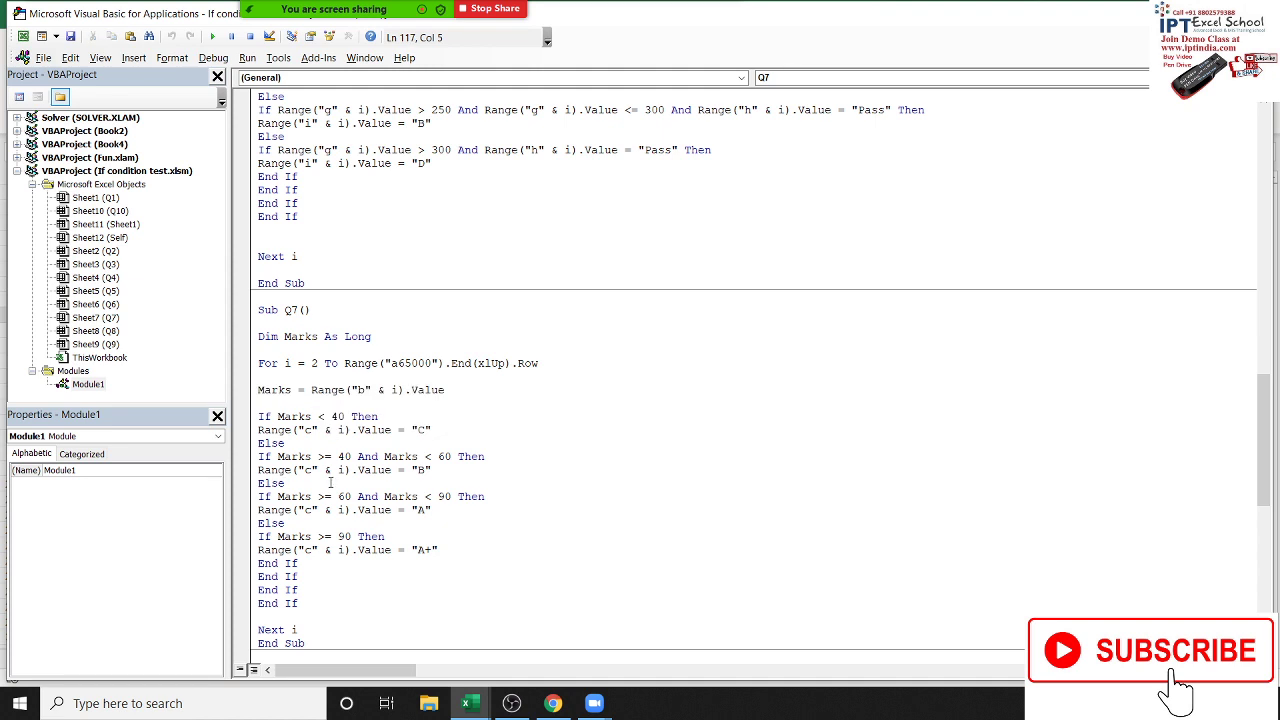
{"action": "double_click", "coordinate": [281, 418]}
{"action": "left_click", "coordinate": [430, 430]}
{"action": "key", "text": "Delete"}
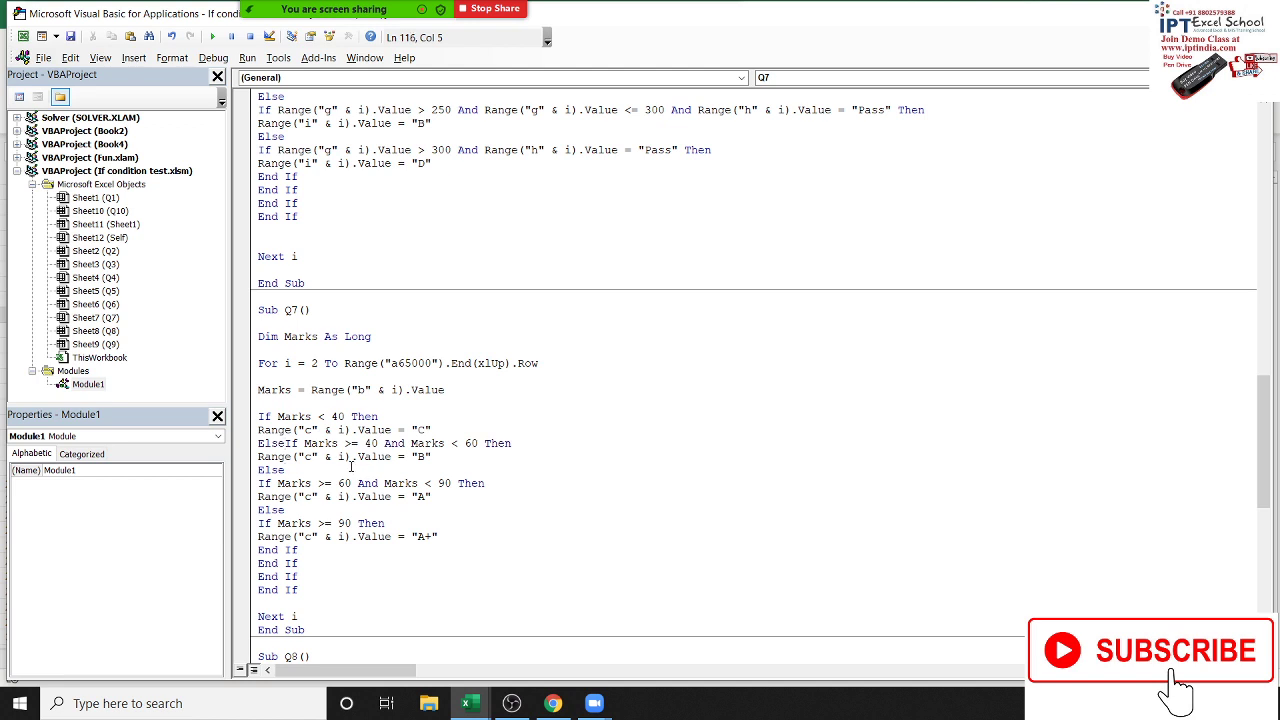
{"action": "key", "text": "Delete"}
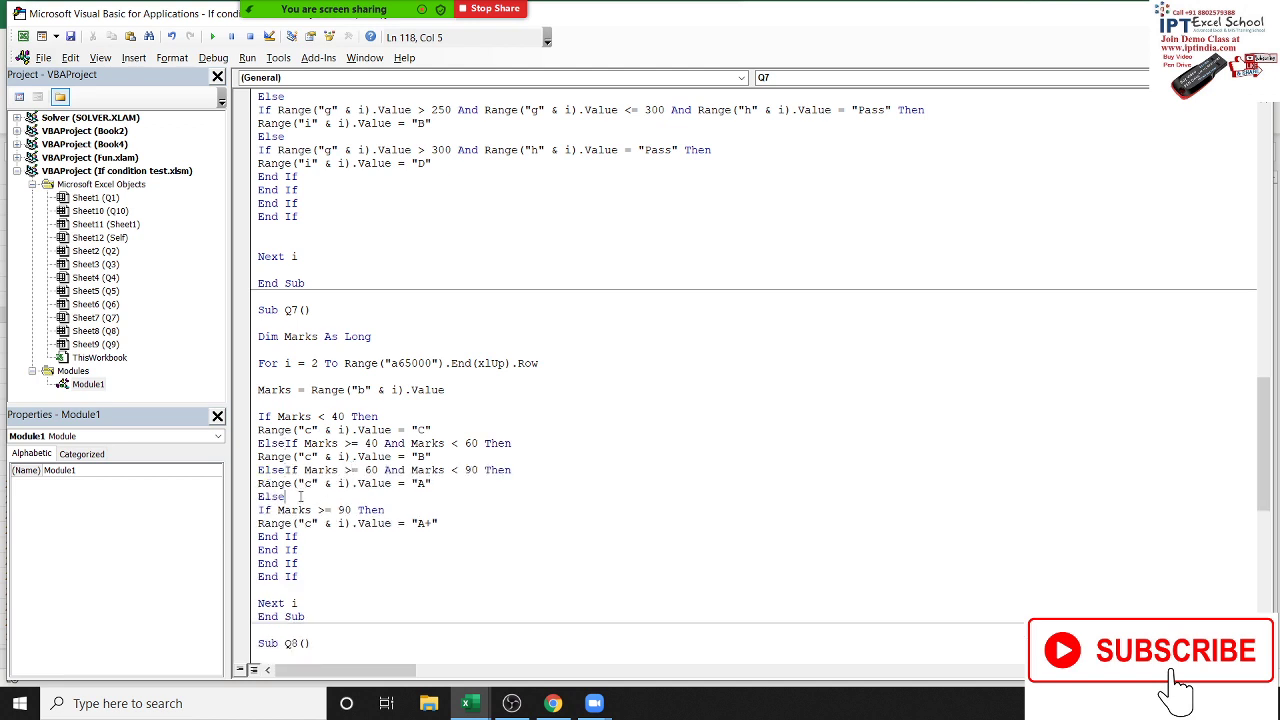
{"action": "key", "text": "Delete"}
Delete the three surplus End If lines, leaving a single End If.
{"action": "scroll", "coordinate": [299, 496], "scroll_direction": "up", "scroll_amount": 1}
{"action": "double_click", "coordinate": [291, 603]}
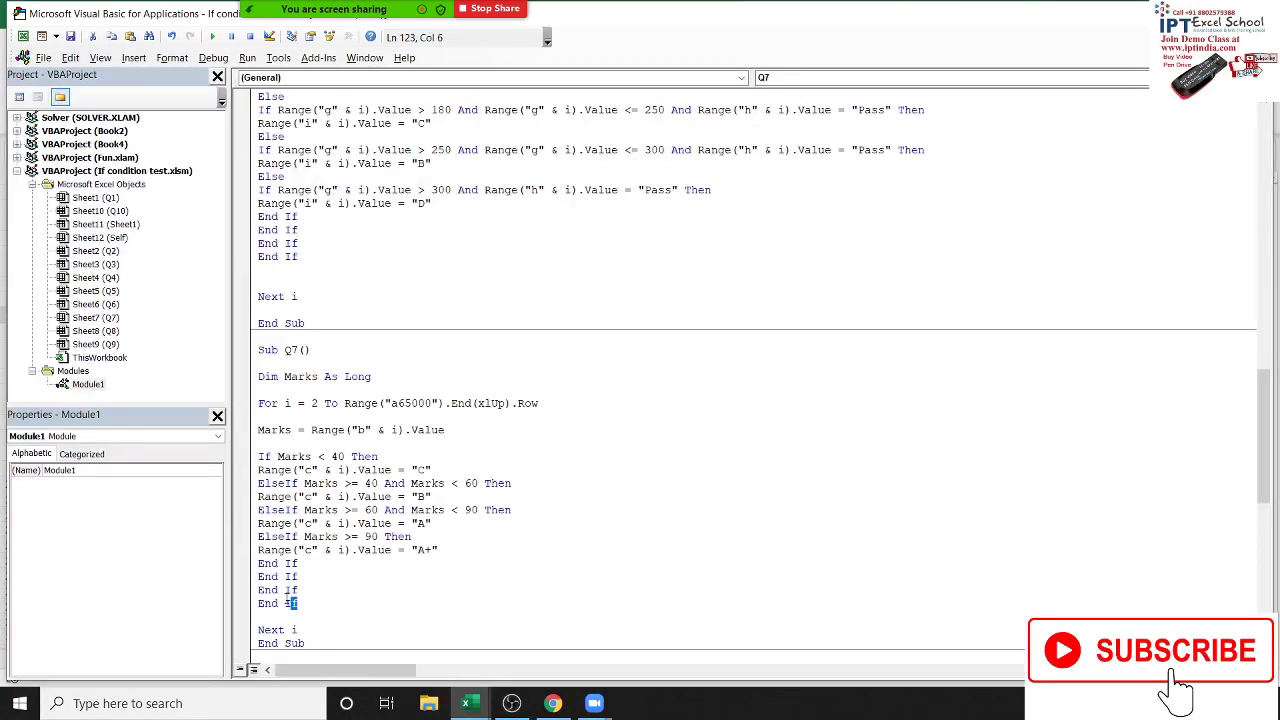
{"action": "left_click_drag", "start_coordinate": [291, 603], "coordinate": [248, 575]}
{"action": "key", "text": "Delete"}
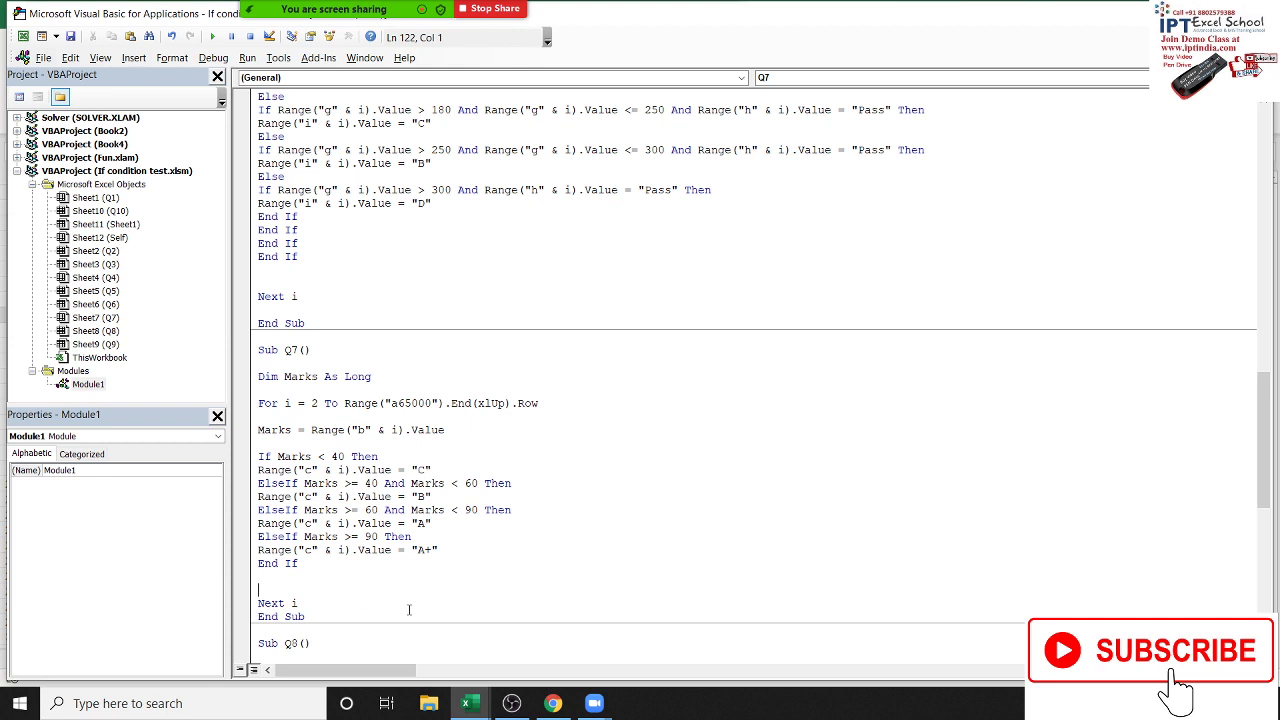
{"action": "scroll", "coordinate": [409, 610], "scroll_direction": "down", "scroll_amount": 1}
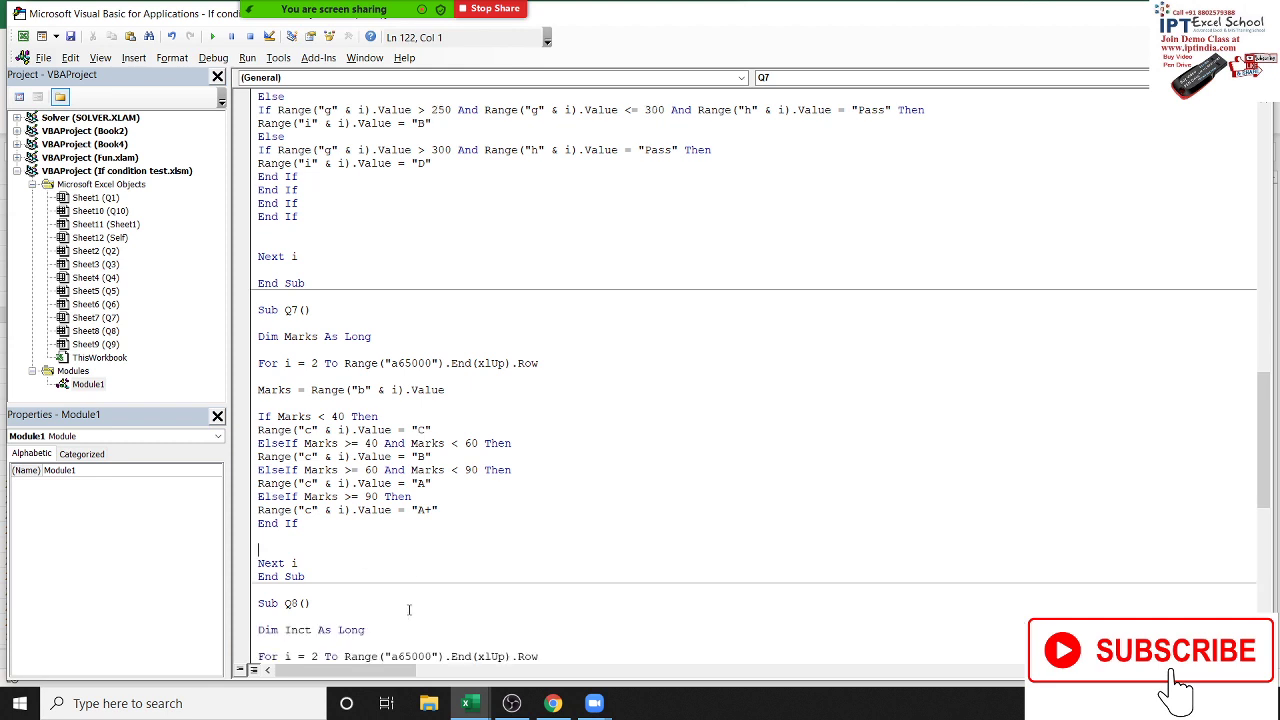
{"action": "scroll", "coordinate": [409, 610], "scroll_direction": "down", "scroll_amount": 3}
{"action": "scroll", "coordinate": [409, 610], "scroll_direction": "down", "scroll_amount": 2}
{"action": "scroll", "coordinate": [409, 610], "scroll_direction": "down", "scroll_amount": 3}
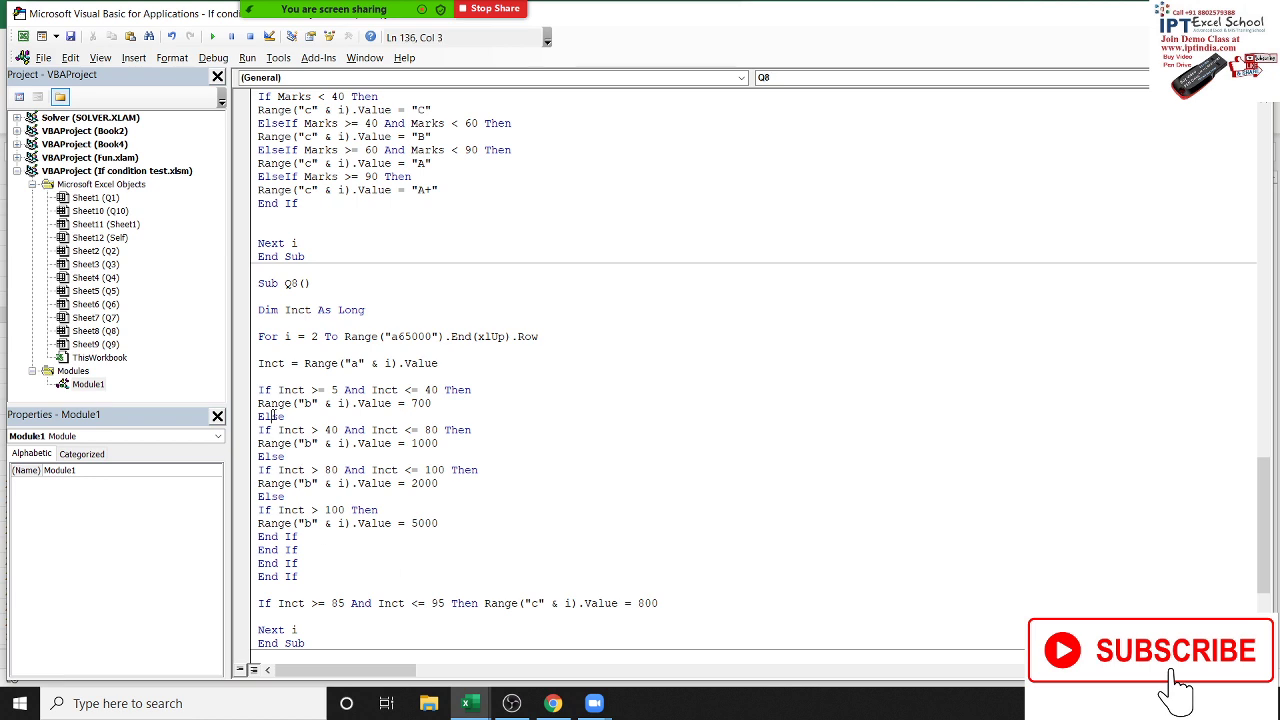
Look over Sub Q8's nested Else/If block, then admit the waiting meeting attendee.
{"action": "left_click_drag", "start_coordinate": [271, 416], "coordinate": [306, 502]}
{"action": "left_click", "coordinate": [343, 555]}
{"action": "scroll", "coordinate": [343, 556], "scroll_direction": "down", "scroll_amount": 4}
{"action": "scroll", "coordinate": [343, 557], "scroll_direction": "down", "scroll_amount": 2}
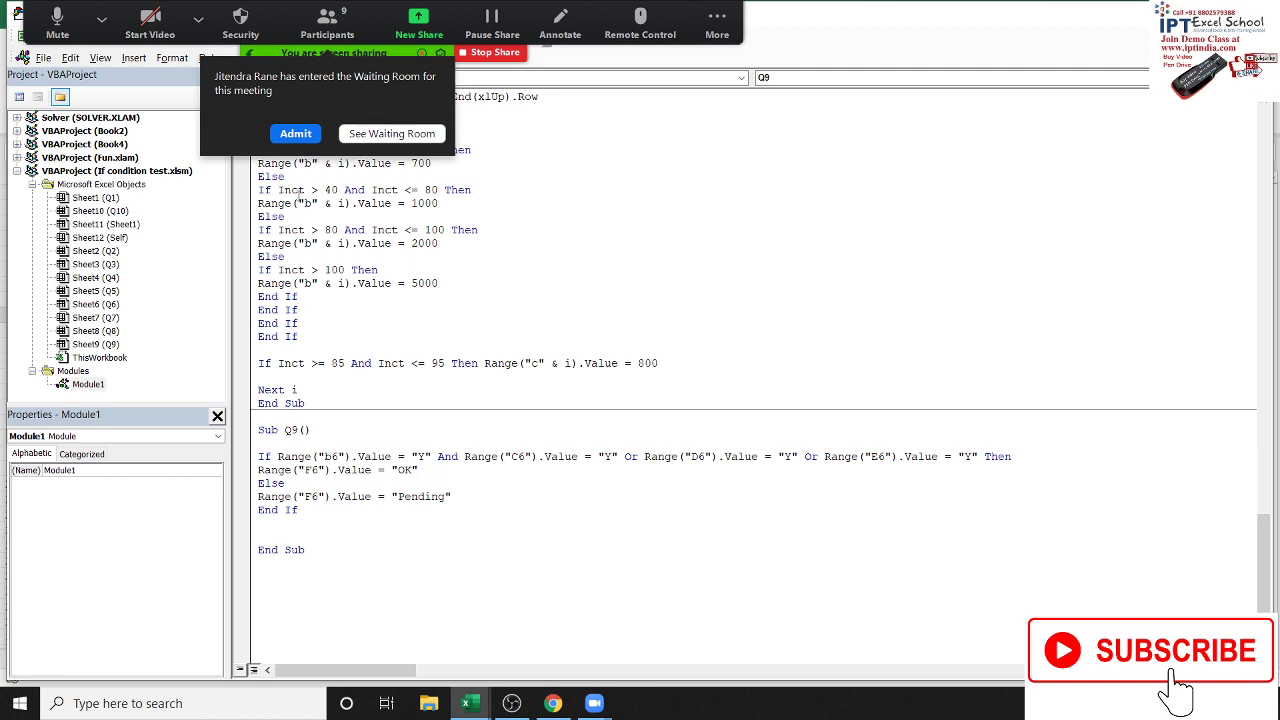
{"action": "left_click", "coordinate": [296, 133]}
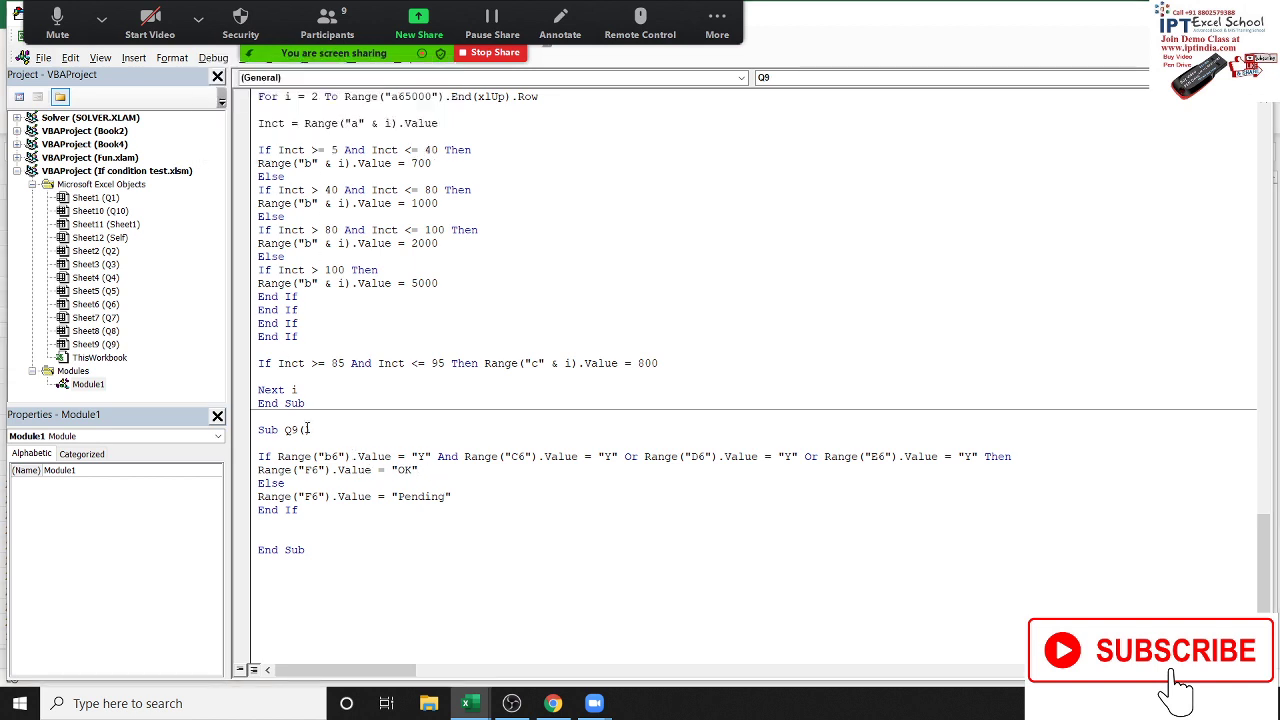
Enclose Sub Q9's C6, D6 and E6 Or conditions in parentheses between And and Then.
{"action": "double_click", "coordinate": [479, 457]}
{"action": "double_click", "coordinate": [605, 457]}
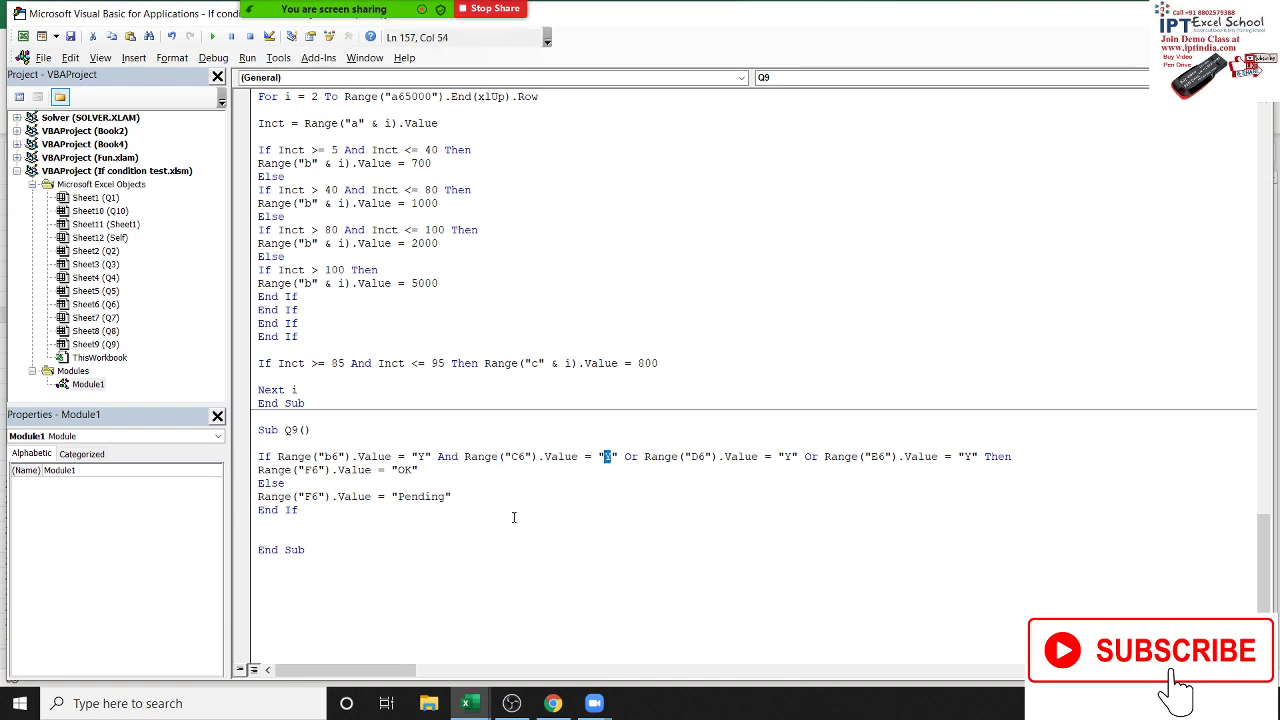
{"action": "double_click", "coordinate": [303, 457]}
{"action": "left_click", "coordinate": [458, 456]}
{"action": "type", "text": "("}
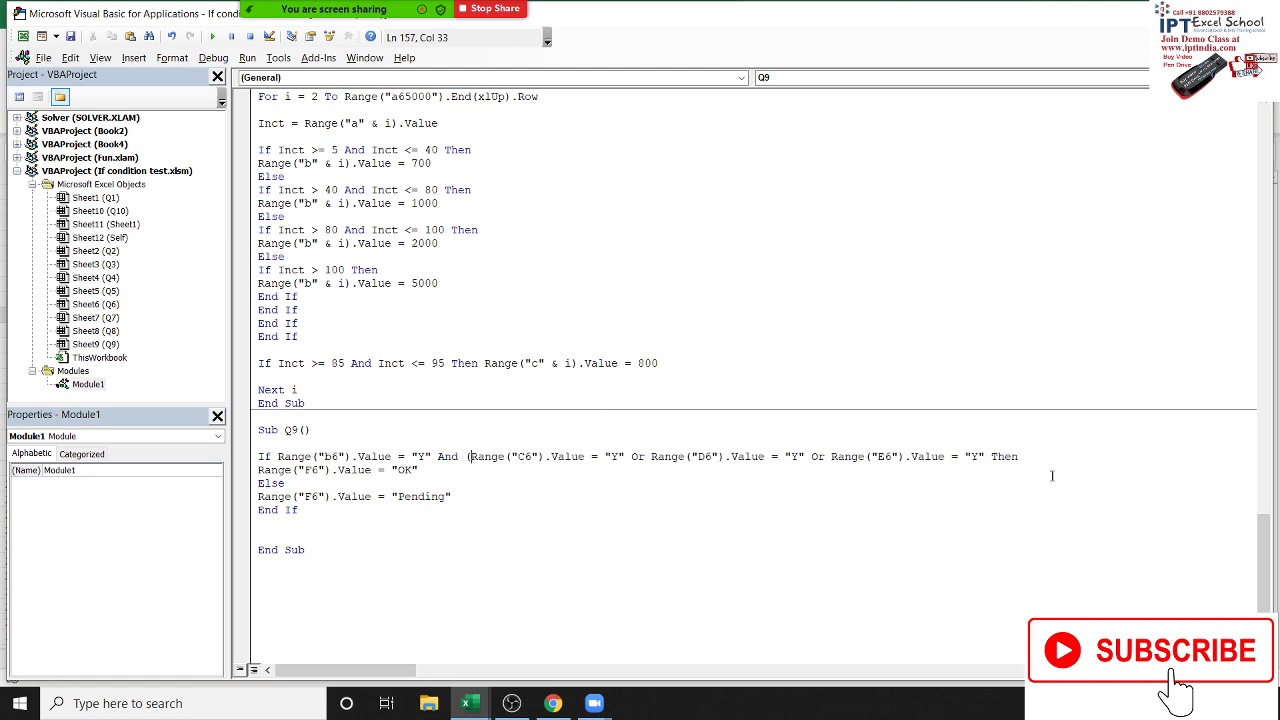
{"action": "left_click", "coordinate": [991, 456]}
{"action": "type", "text": ")"}
Check the code back up to Sub Q6, then return to Excel and save If condition test.xlsm.
{"action": "scroll", "coordinate": [575, 479], "scroll_direction": "up", "scroll_amount": 3}
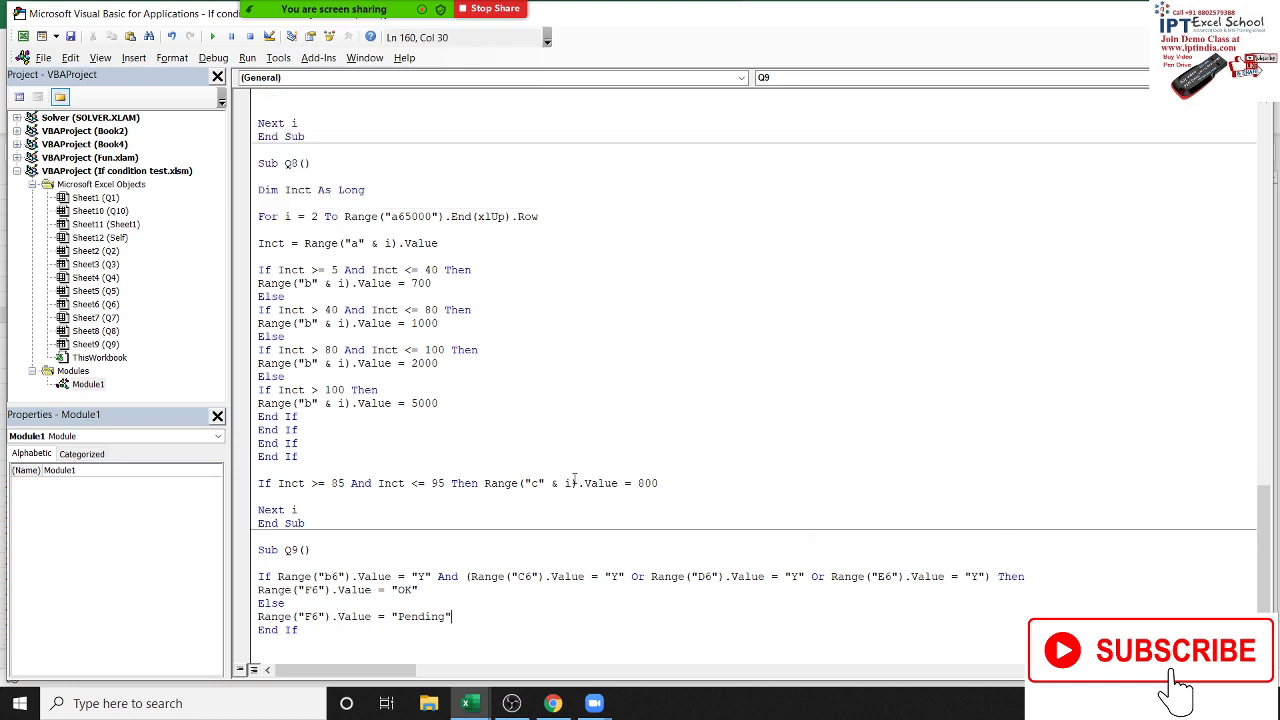
{"action": "scroll", "coordinate": [575, 479], "scroll_direction": "up", "scroll_amount": 5}
{"action": "scroll", "coordinate": [575, 479], "scroll_direction": "up", "scroll_amount": 5}
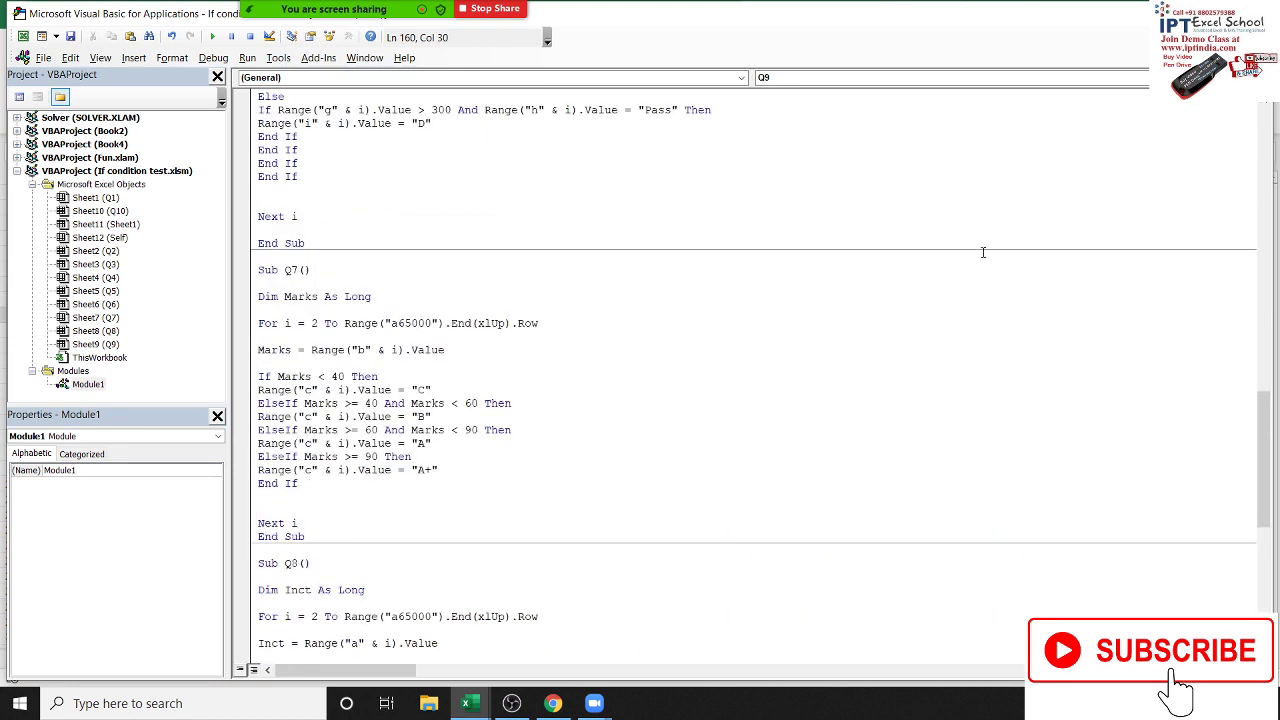
{"action": "scroll", "coordinate": [983, 252], "scroll_direction": "up", "scroll_amount": 5}
{"action": "scroll", "coordinate": [975, 290], "scroll_direction": "up", "scroll_amount": 4}
{"action": "left_click_drag", "start_coordinate": [337, 509], "coordinate": [303, 469]}
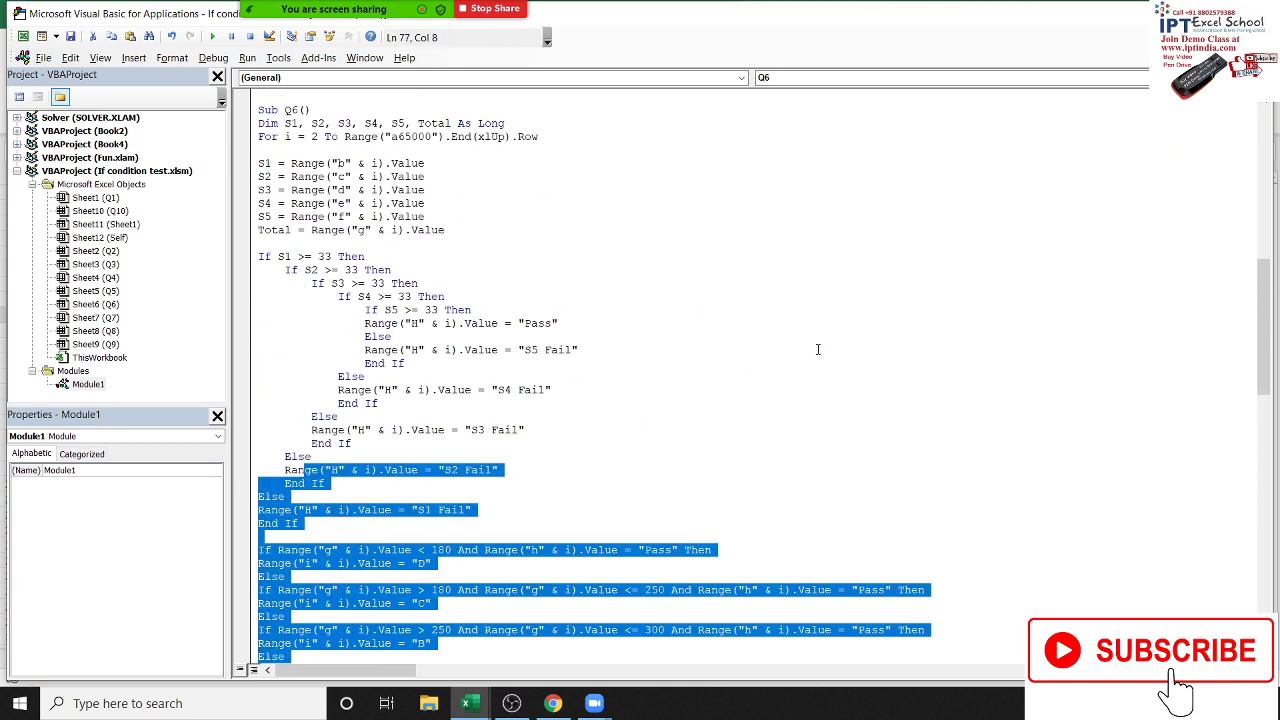
{"action": "left_click", "coordinate": [829, 341]}
{"action": "scroll", "coordinate": [1236, 397], "scroll_direction": "up", "scroll_amount": 1}
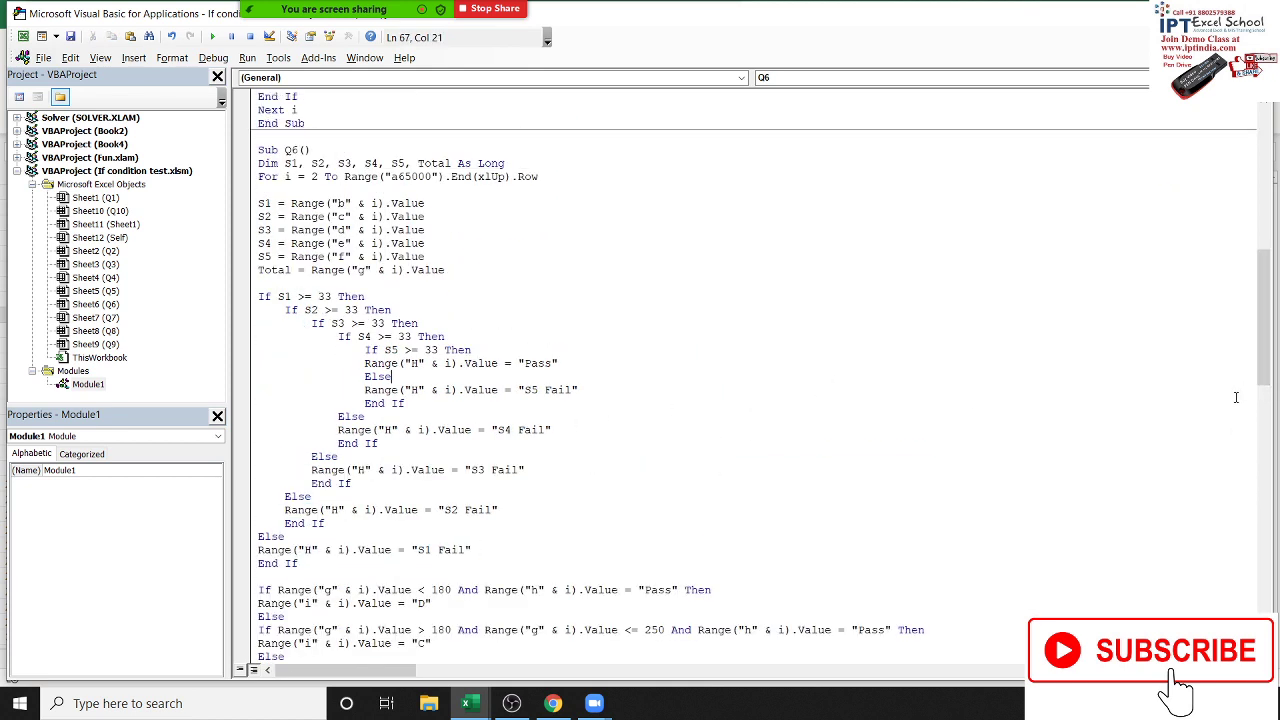
{"action": "scroll", "coordinate": [1236, 397], "scroll_direction": "up", "scroll_amount": 3}
{"action": "key", "text": "alt+F11"}
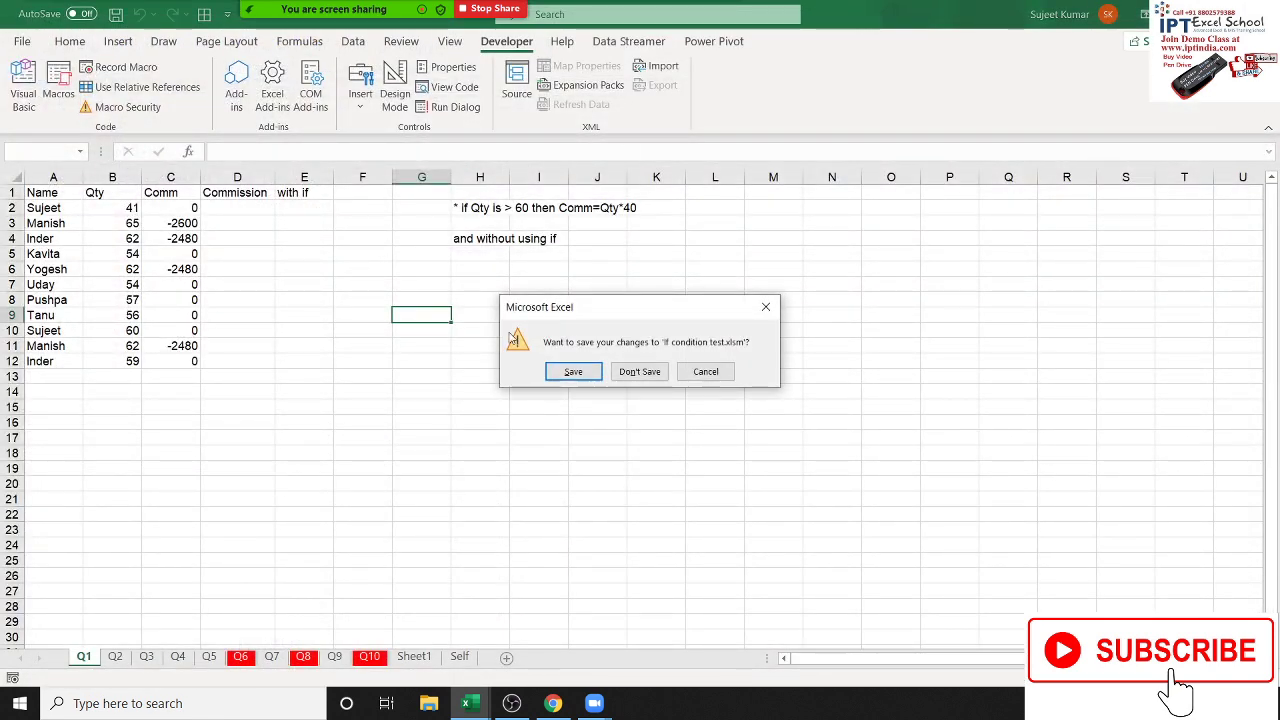
{"action": "left_click", "coordinate": [576, 372]}
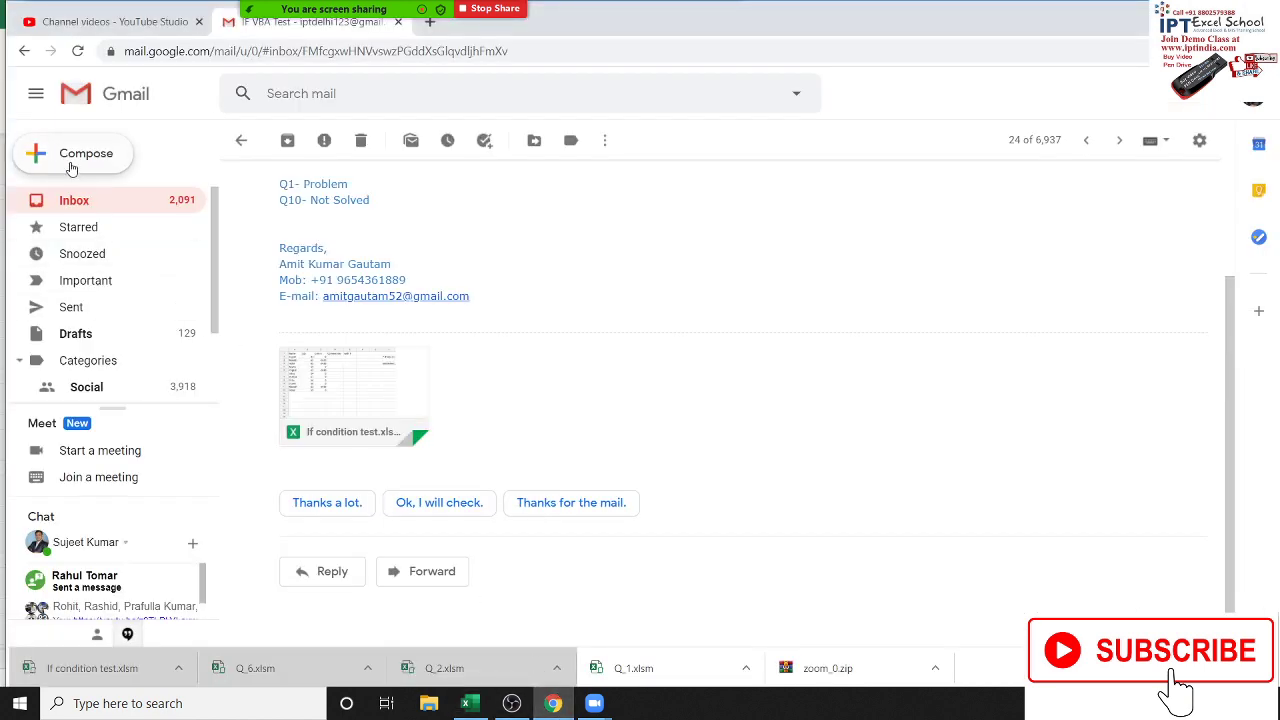
Go back to the Gmail inbox and look through it for the If Test email.
{"action": "left_click", "coordinate": [73, 200]}
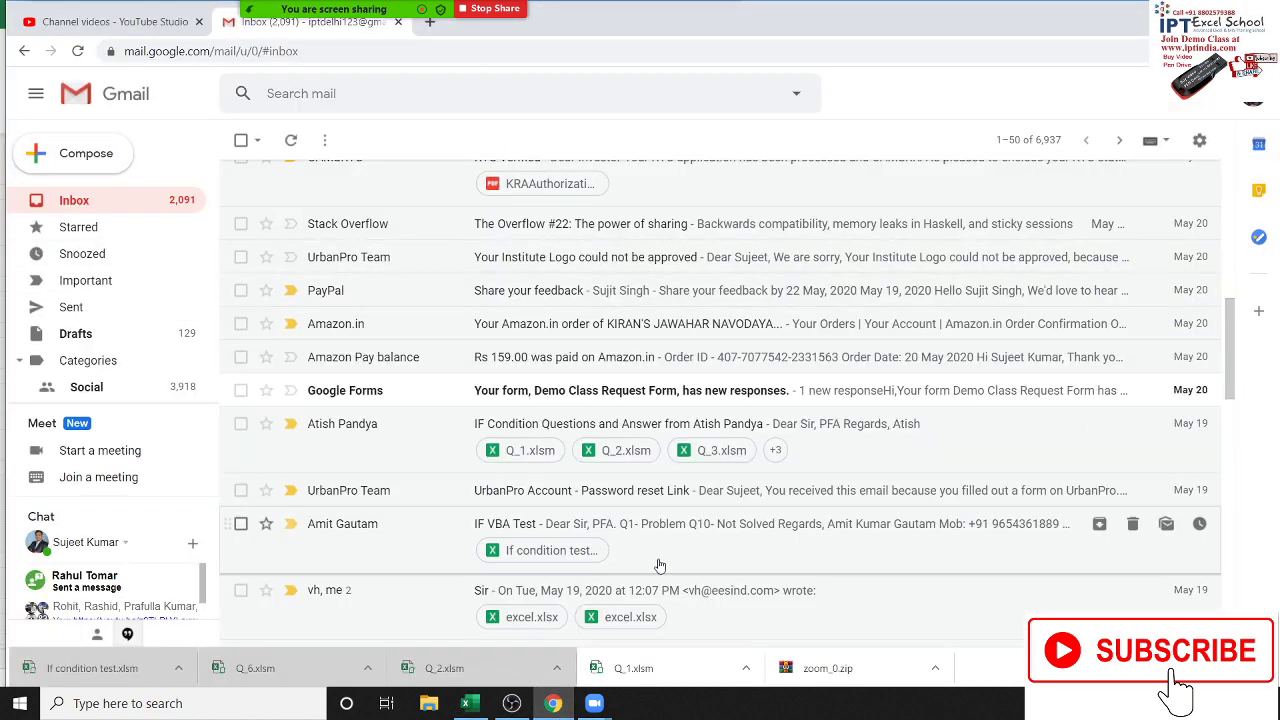
{"action": "scroll", "coordinate": [655, 560], "scroll_direction": "up", "scroll_amount": 5}
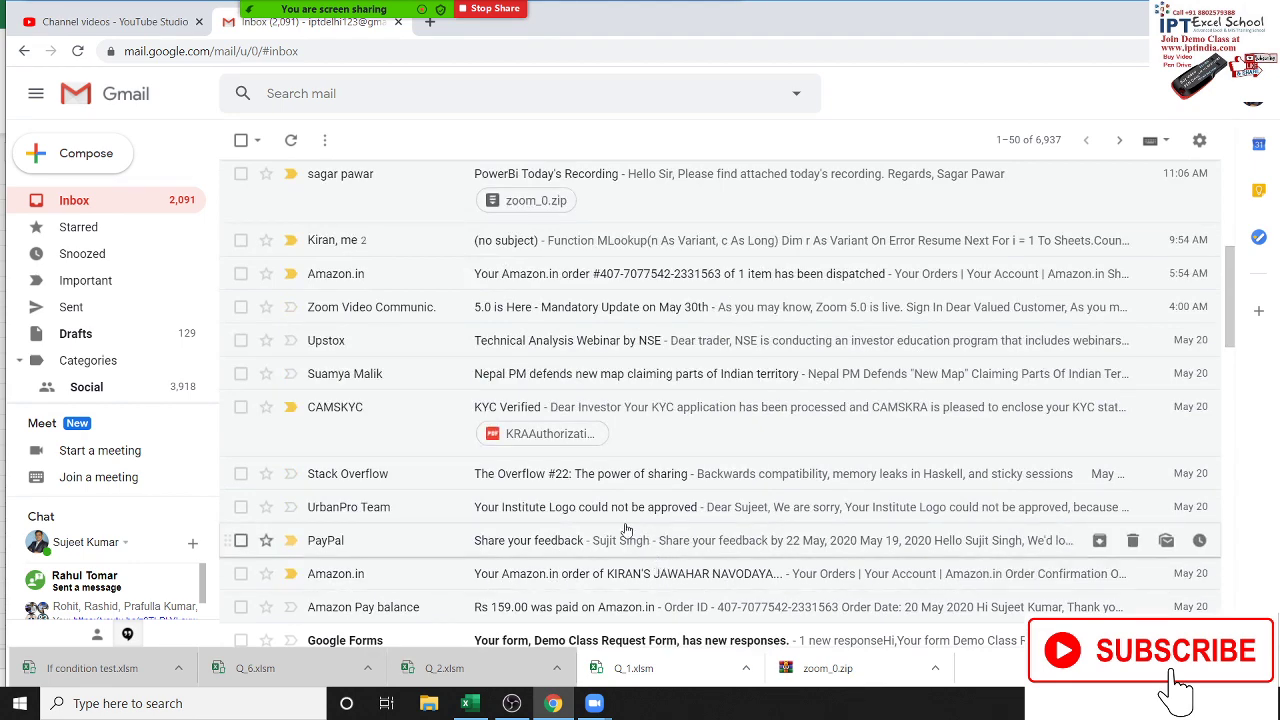
{"action": "scroll", "coordinate": [655, 560], "scroll_direction": "down", "scroll_amount": 4}
{"action": "scroll", "coordinate": [617, 562], "scroll_direction": "down", "scroll_amount": 1}
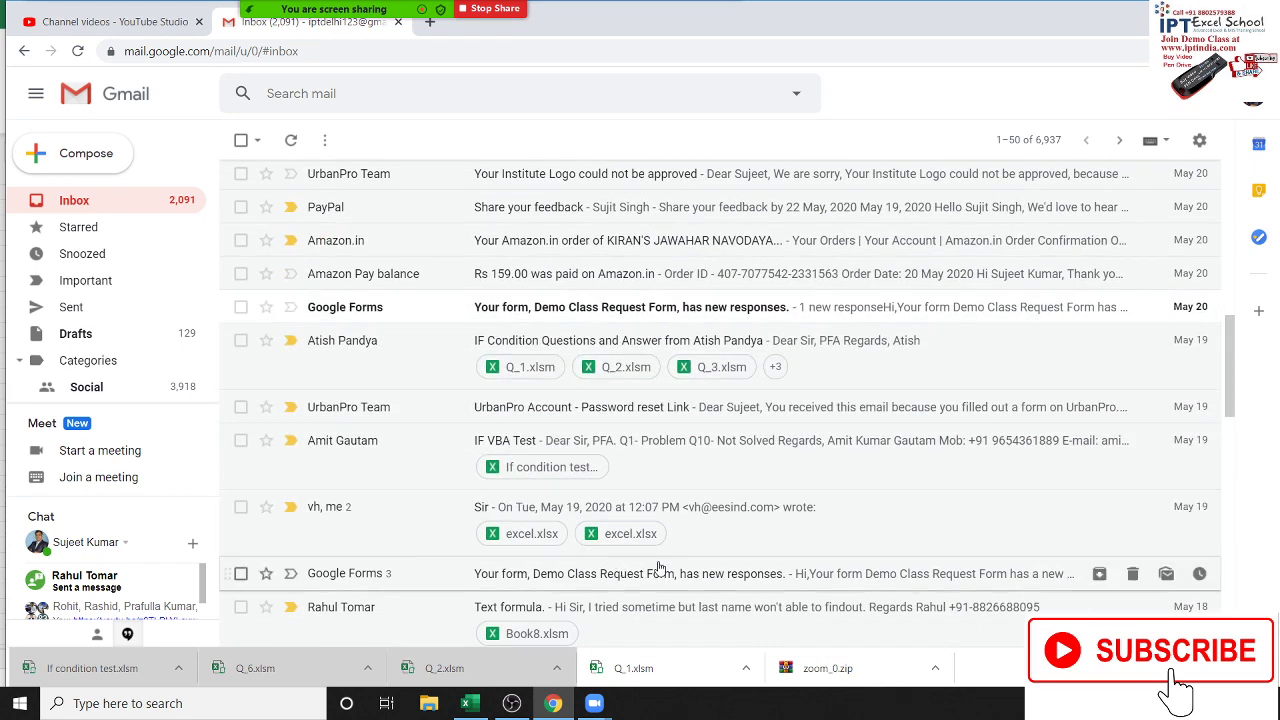
{"action": "scroll", "coordinate": [659, 567], "scroll_direction": "down", "scroll_amount": 1}
{"action": "scroll", "coordinate": [659, 567], "scroll_direction": "down", "scroll_amount": 1}
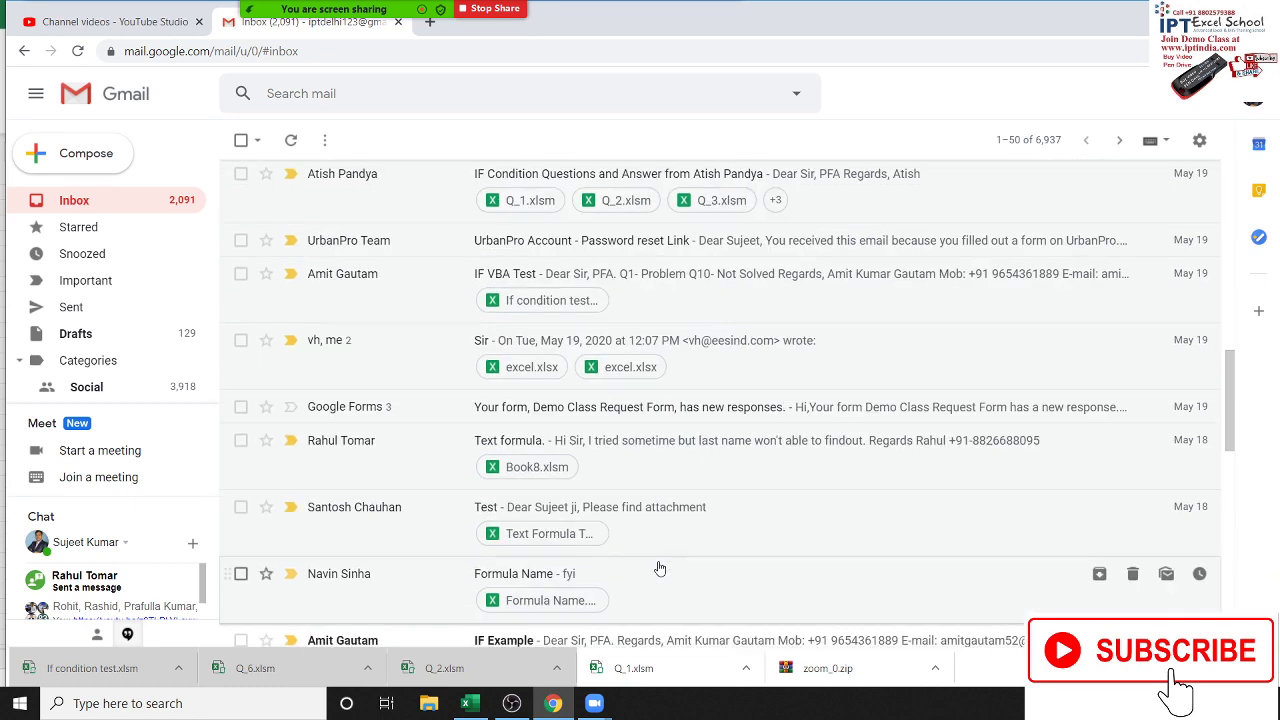
{"action": "scroll", "coordinate": [659, 567], "scroll_direction": "down", "scroll_amount": 1}
{"action": "scroll", "coordinate": [670, 578], "scroll_direction": "down", "scroll_amount": 2}
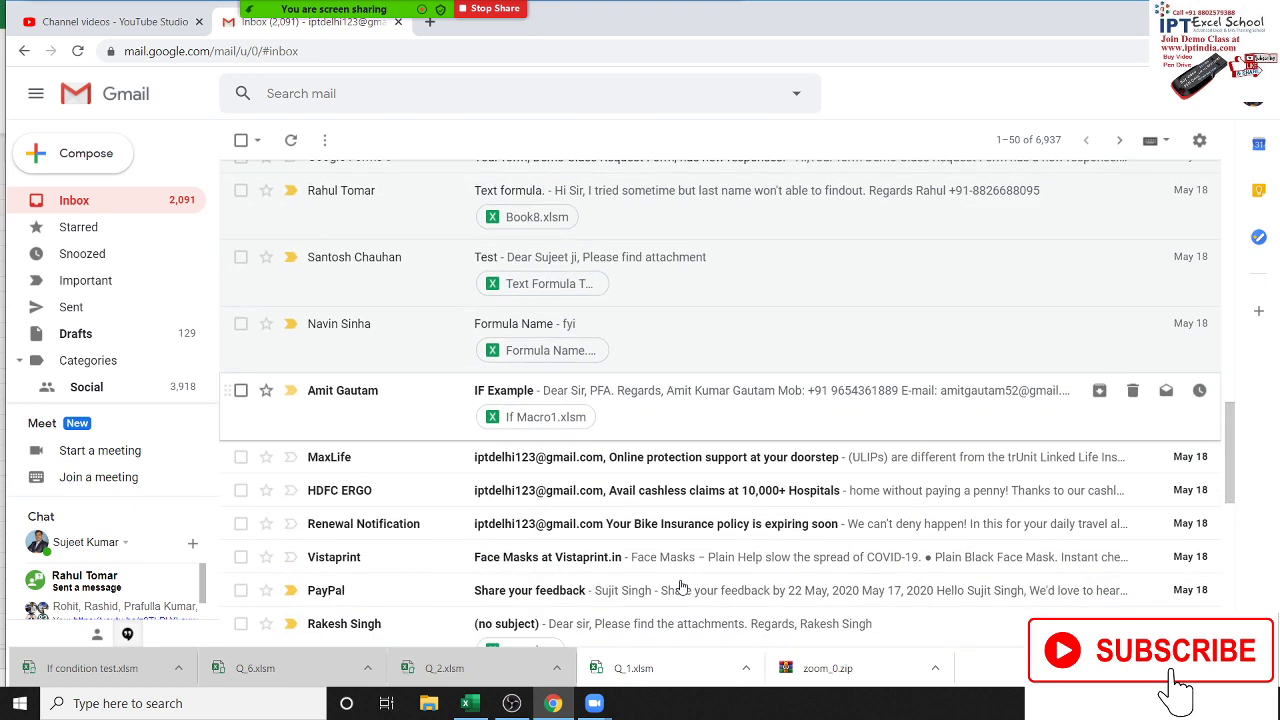
{"action": "scroll", "coordinate": [679, 587], "scroll_direction": "down", "scroll_amount": 2}
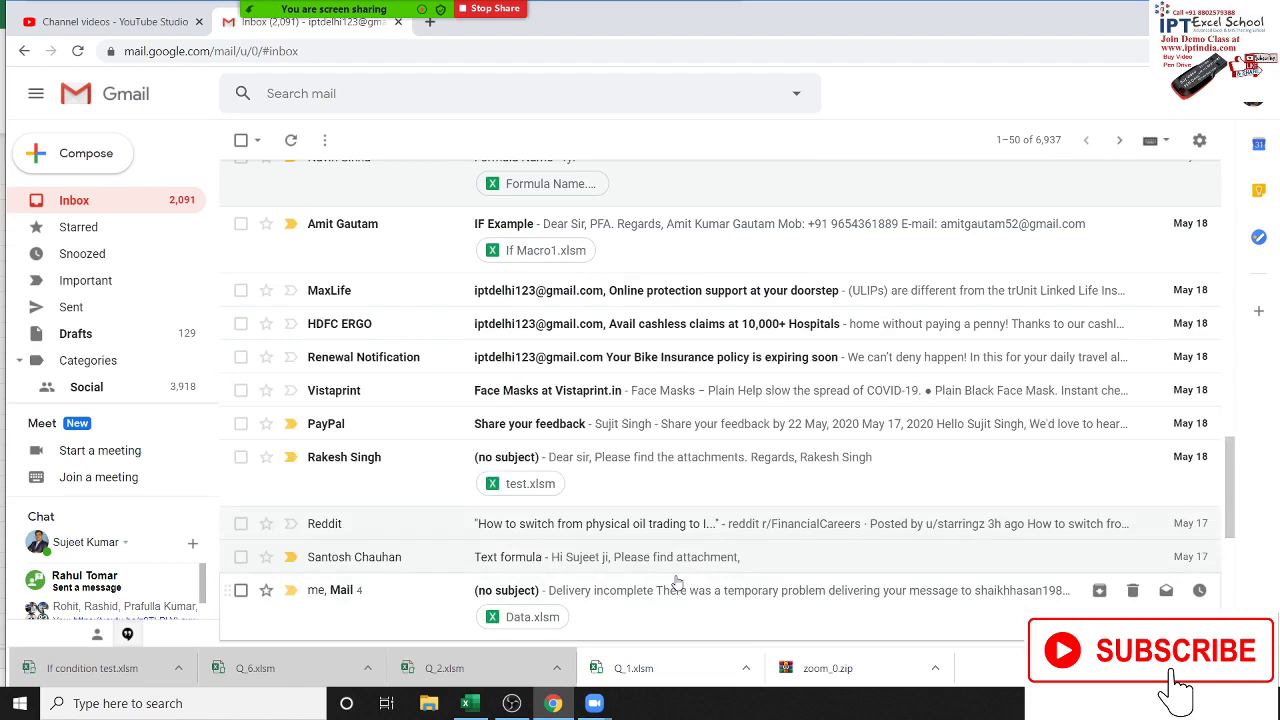
{"action": "scroll", "coordinate": [679, 587], "scroll_direction": "up", "scroll_amount": 1}
{"action": "scroll", "coordinate": [678, 585], "scroll_direction": "up", "scroll_amount": 1}
{"action": "scroll", "coordinate": [677, 582], "scroll_direction": "up", "scroll_amount": 2}
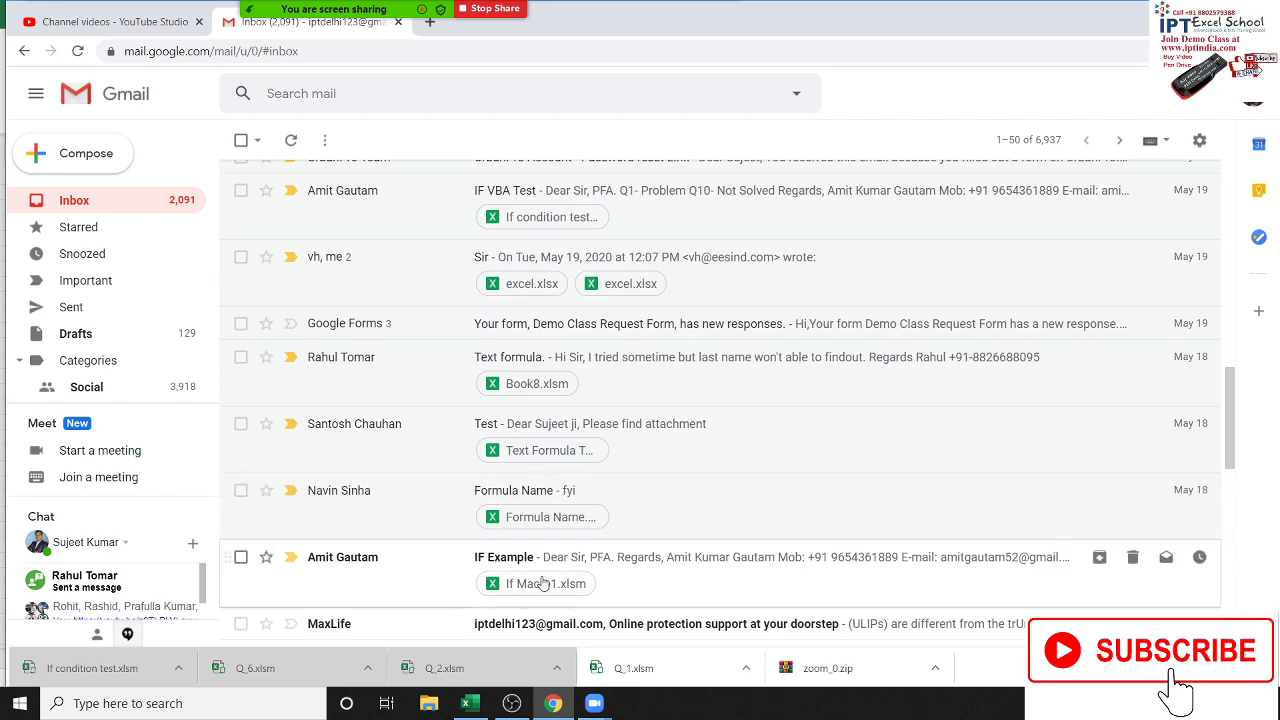
{"action": "scroll", "coordinate": [535, 528], "scroll_direction": "up", "scroll_amount": 1}
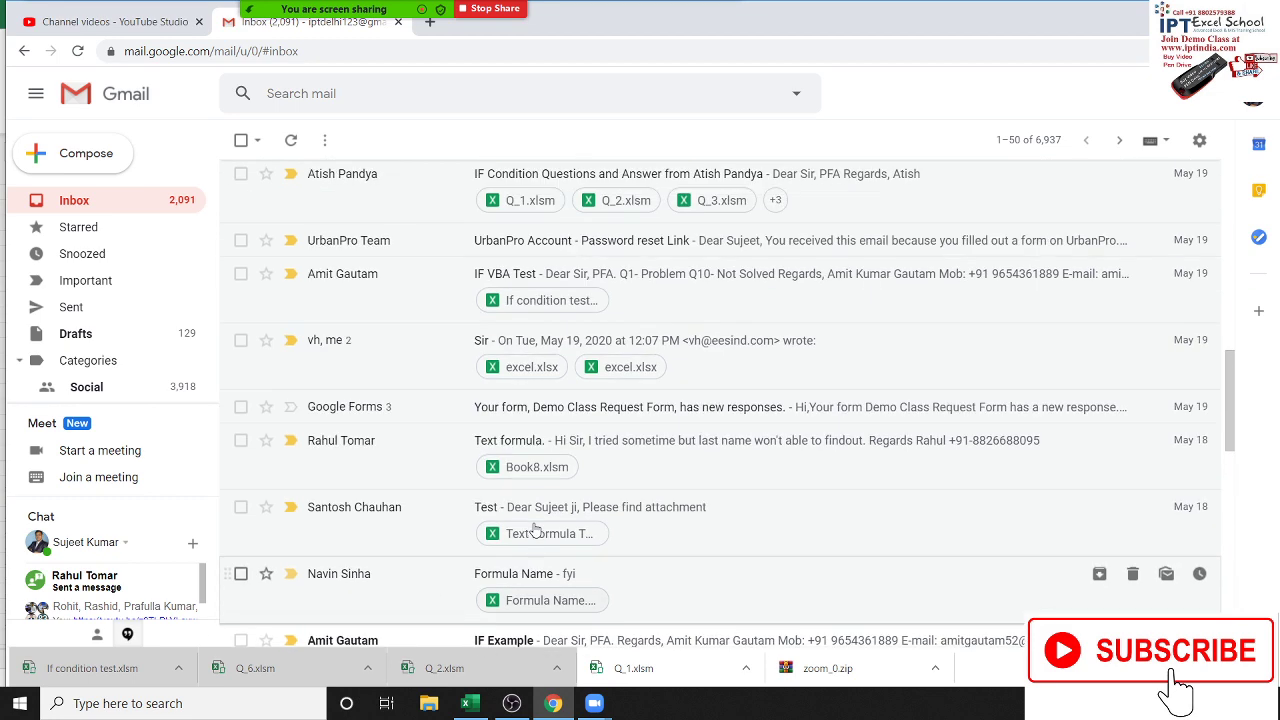
{"action": "scroll", "coordinate": [525, 505], "scroll_direction": "up", "scroll_amount": 1}
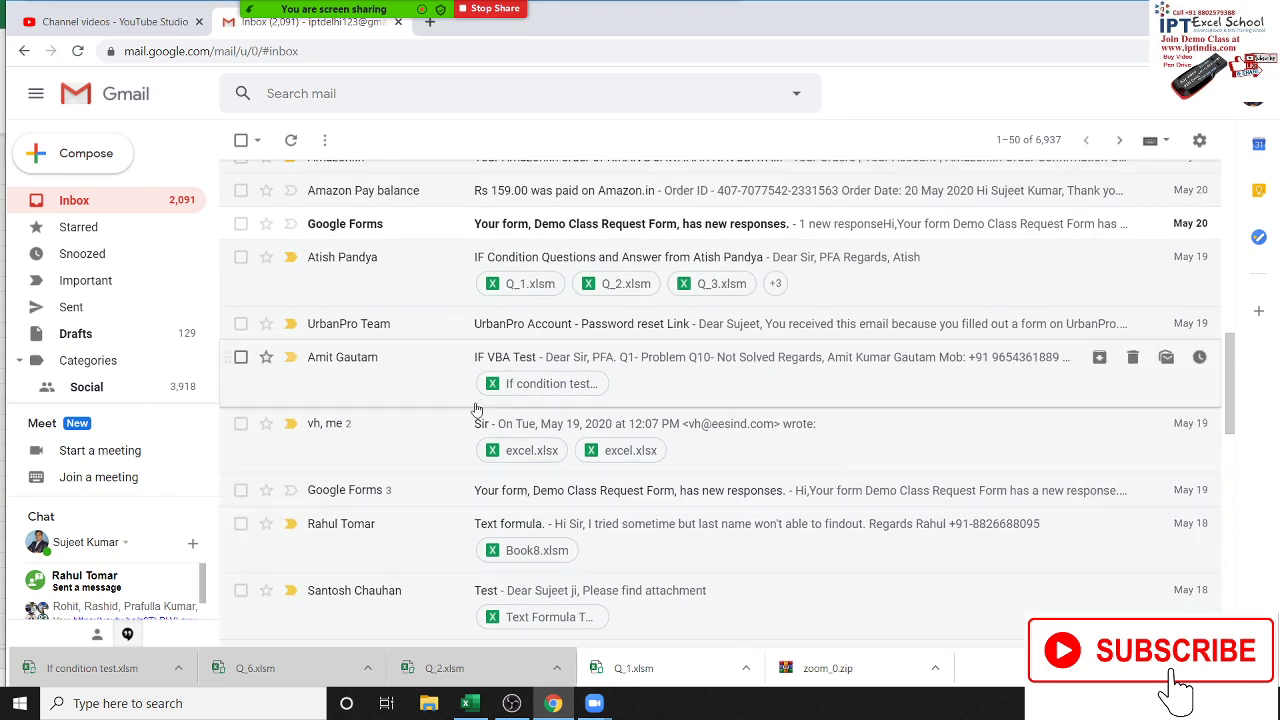
{"action": "scroll", "coordinate": [473, 390], "scroll_direction": "up", "scroll_amount": 2}
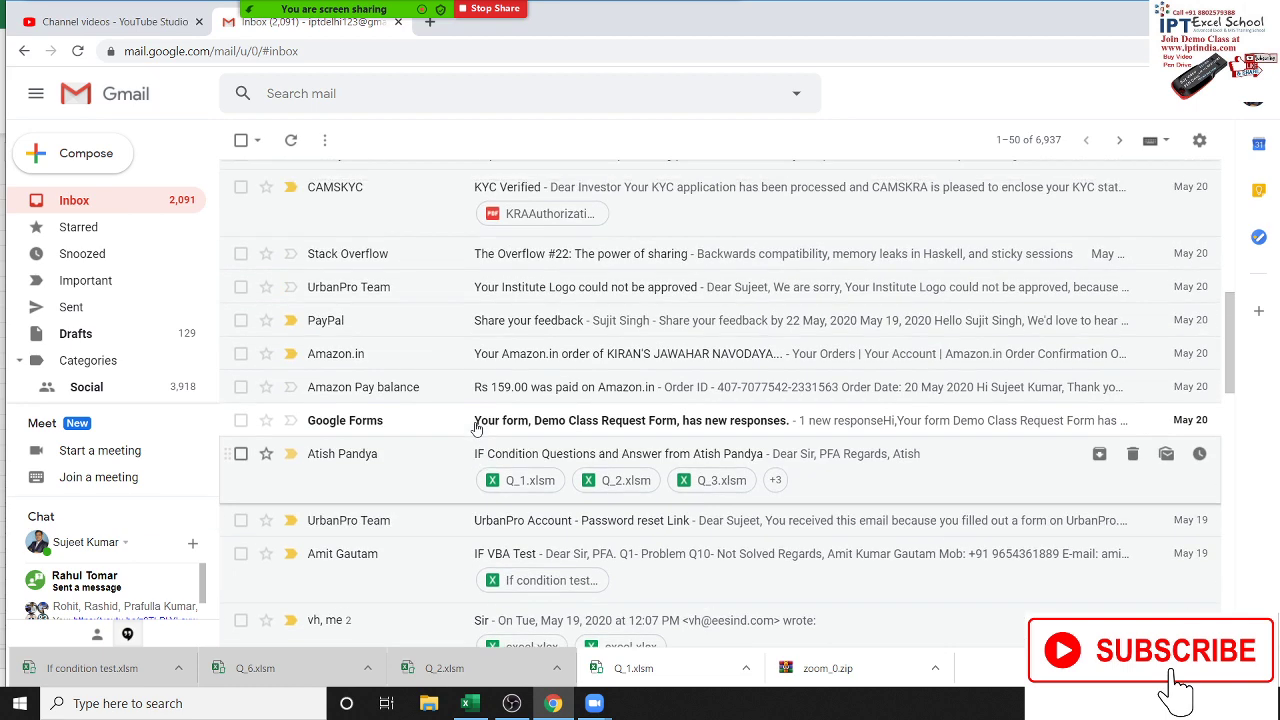
{"action": "scroll", "coordinate": [476, 427], "scroll_direction": "up", "scroll_amount": 1}
{"action": "scroll", "coordinate": [478, 428], "scroll_direction": "up", "scroll_amount": 1}
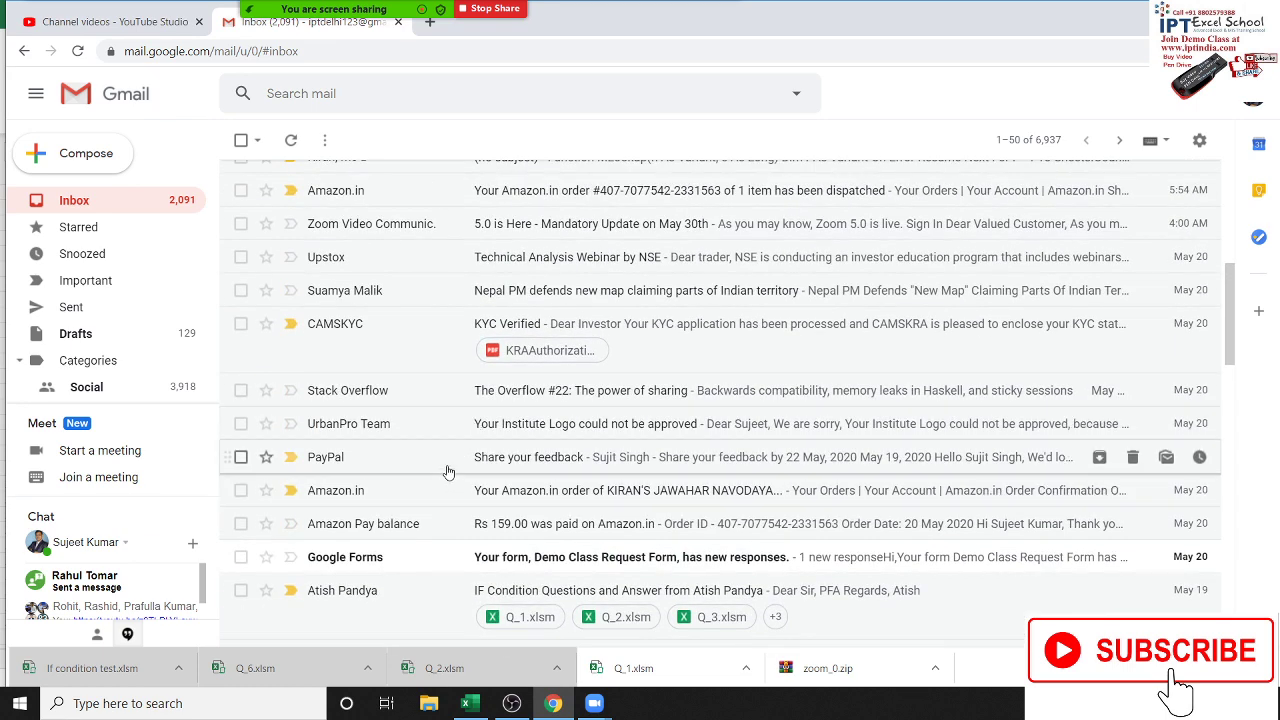
{"action": "scroll", "coordinate": [446, 466], "scroll_direction": "up", "scroll_amount": 1}
{"action": "scroll", "coordinate": [443, 458], "scroll_direction": "up", "scroll_amount": 1}
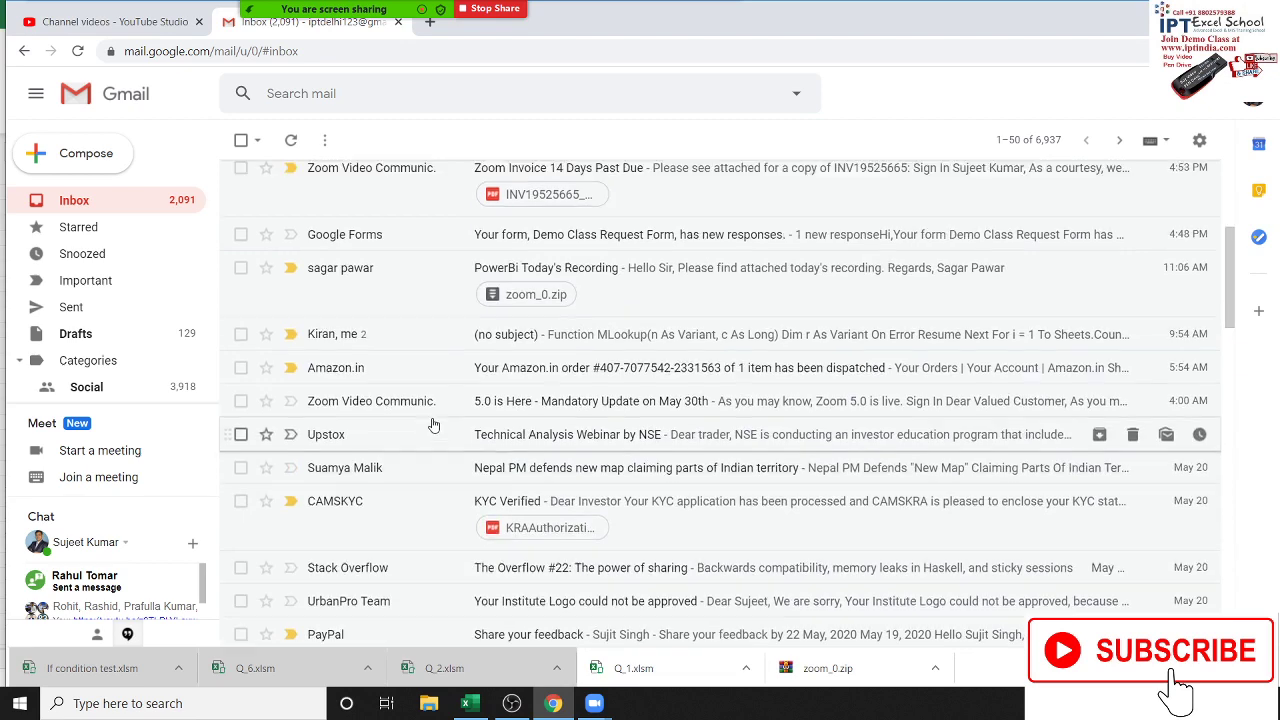
{"action": "scroll", "coordinate": [440, 445], "scroll_direction": "up", "scroll_amount": 1}
{"action": "scroll", "coordinate": [436, 425], "scroll_direction": "up", "scroll_amount": 1}
{"action": "scroll", "coordinate": [435, 418], "scroll_direction": "up", "scroll_amount": 1}
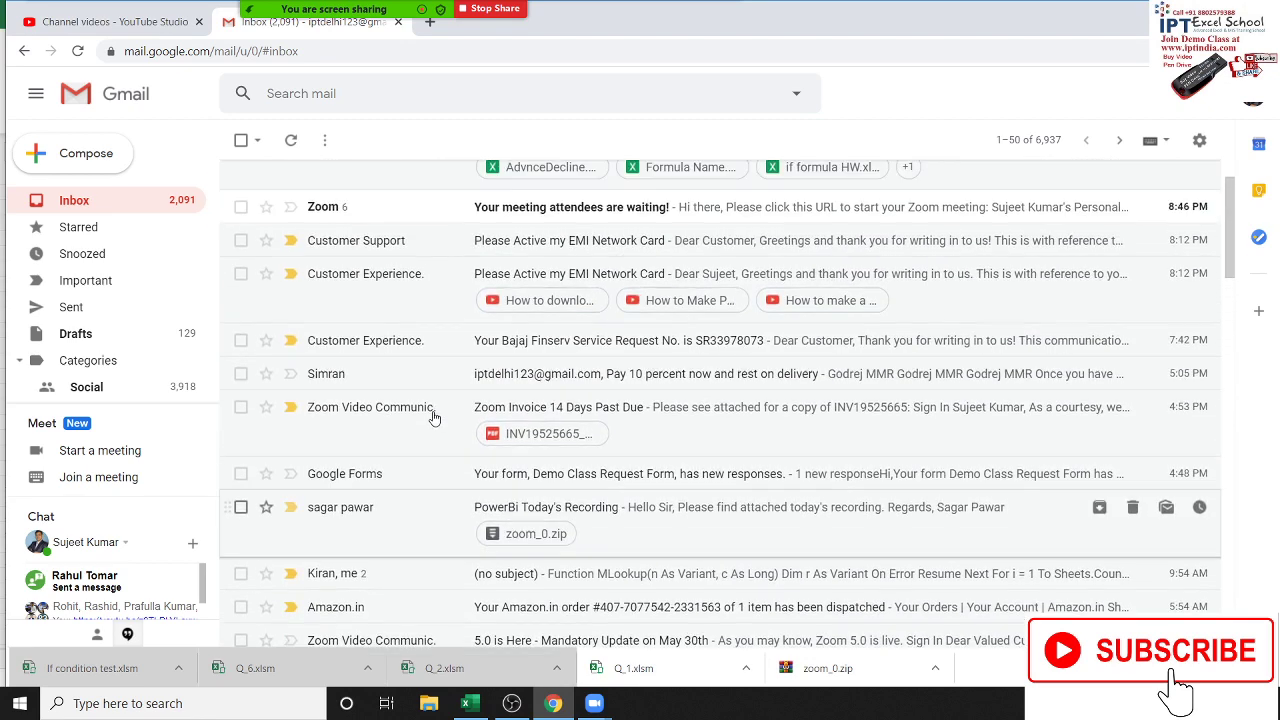
{"action": "scroll", "coordinate": [435, 418], "scroll_direction": "up", "scroll_amount": 1}
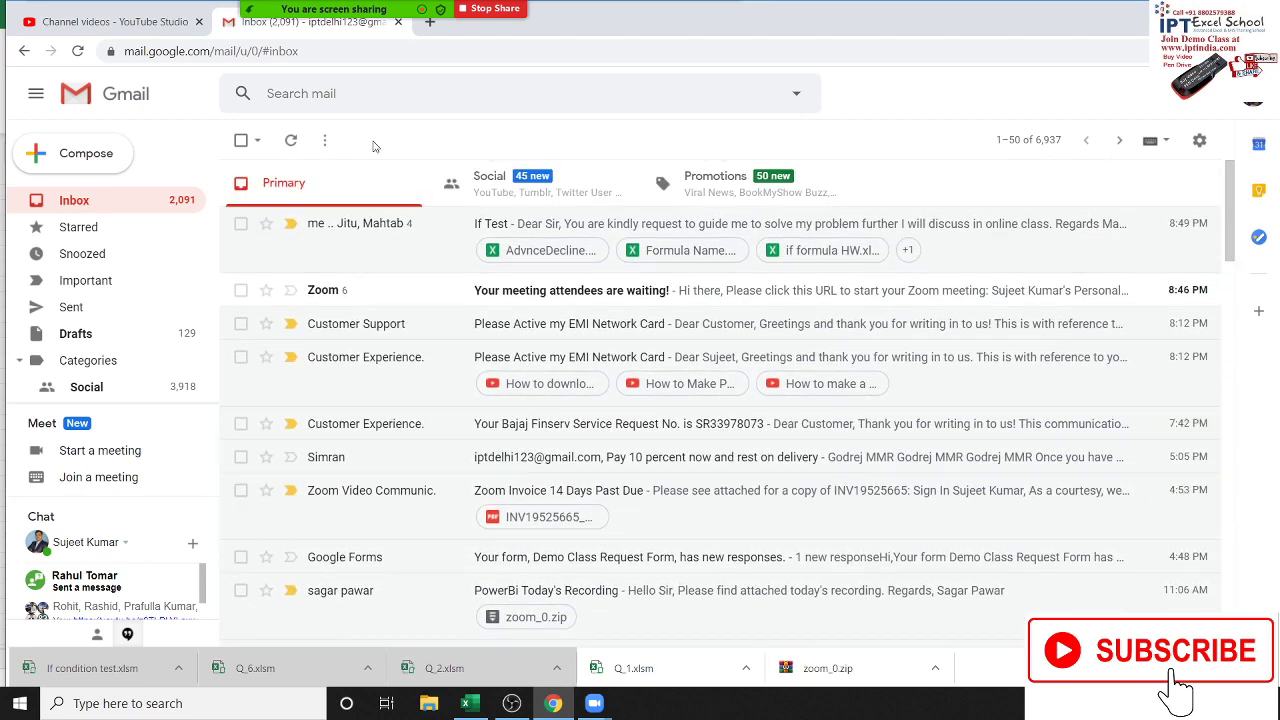
In the If Test thread, download if formula HW.xlsm and open it in Excel.
{"action": "left_click", "coordinate": [412, 250]}
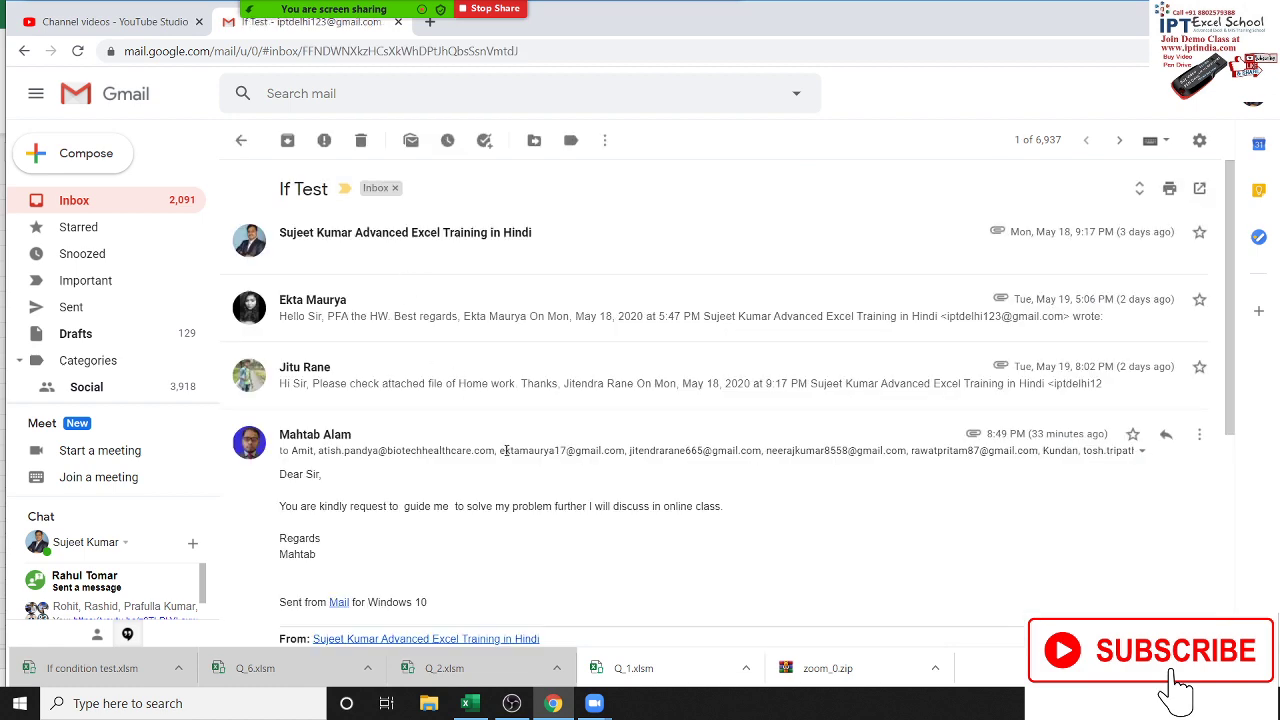
{"action": "left_click", "coordinate": [357, 306]}
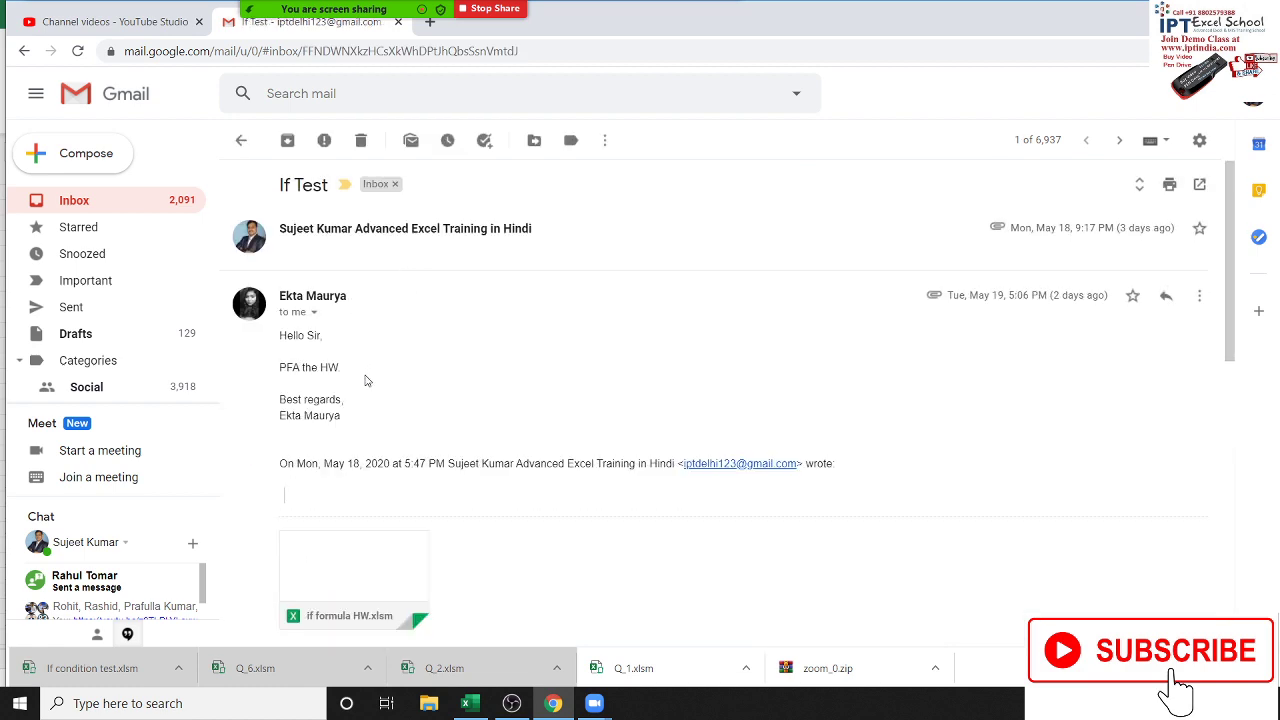
{"action": "scroll", "coordinate": [330, 420], "scroll_direction": "down", "scroll_amount": 2}
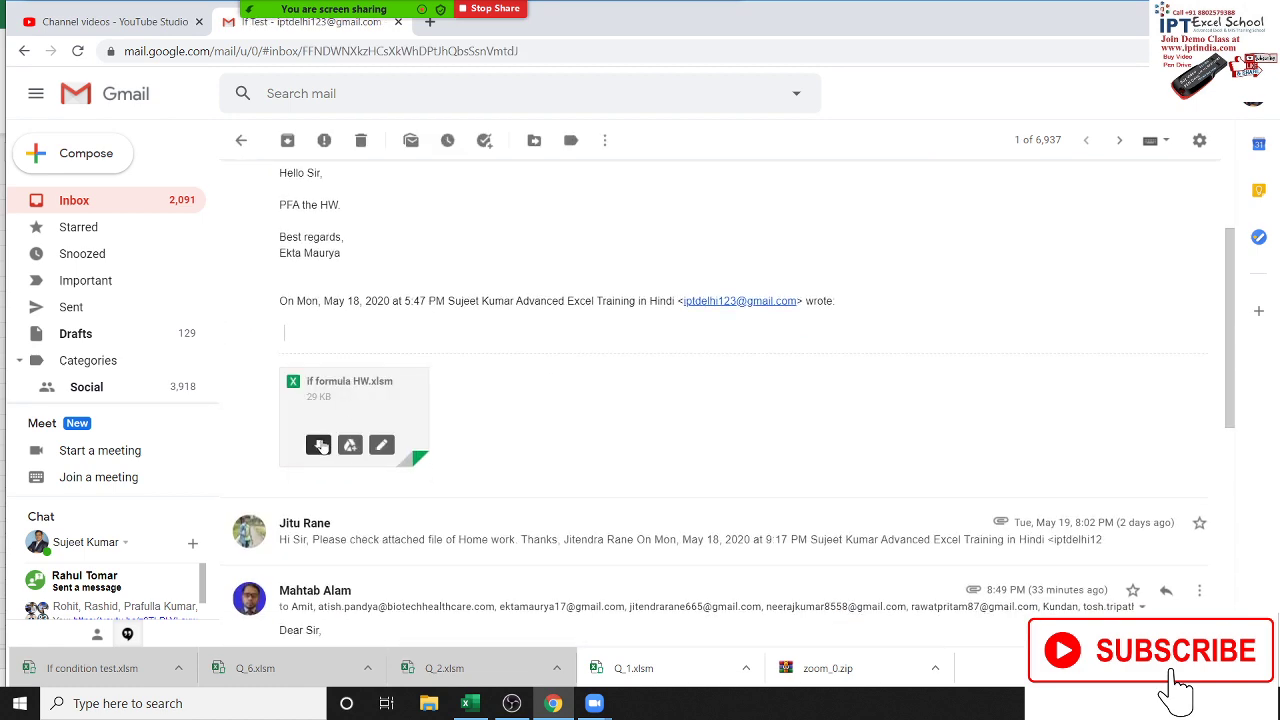
{"action": "left_click", "coordinate": [320, 446]}
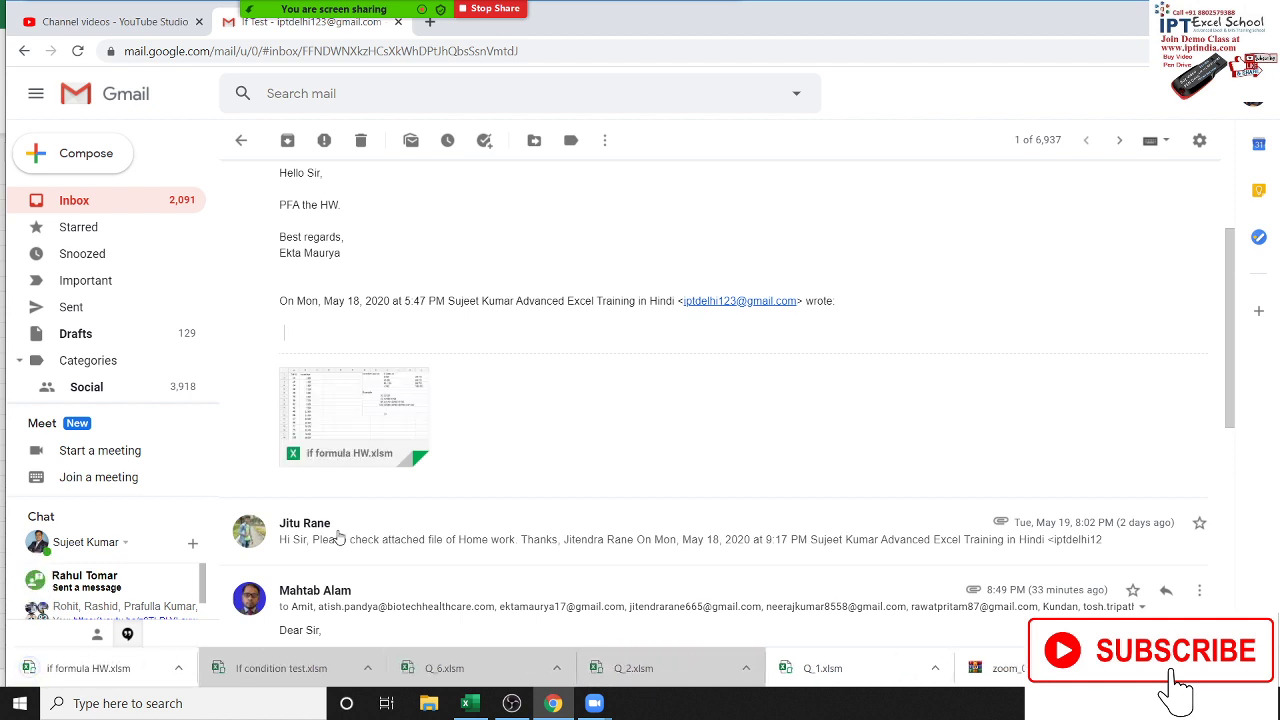
{"action": "left_click", "coordinate": [338, 538]}
{"action": "scroll", "coordinate": [338, 535], "scroll_direction": "down", "scroll_amount": 3}
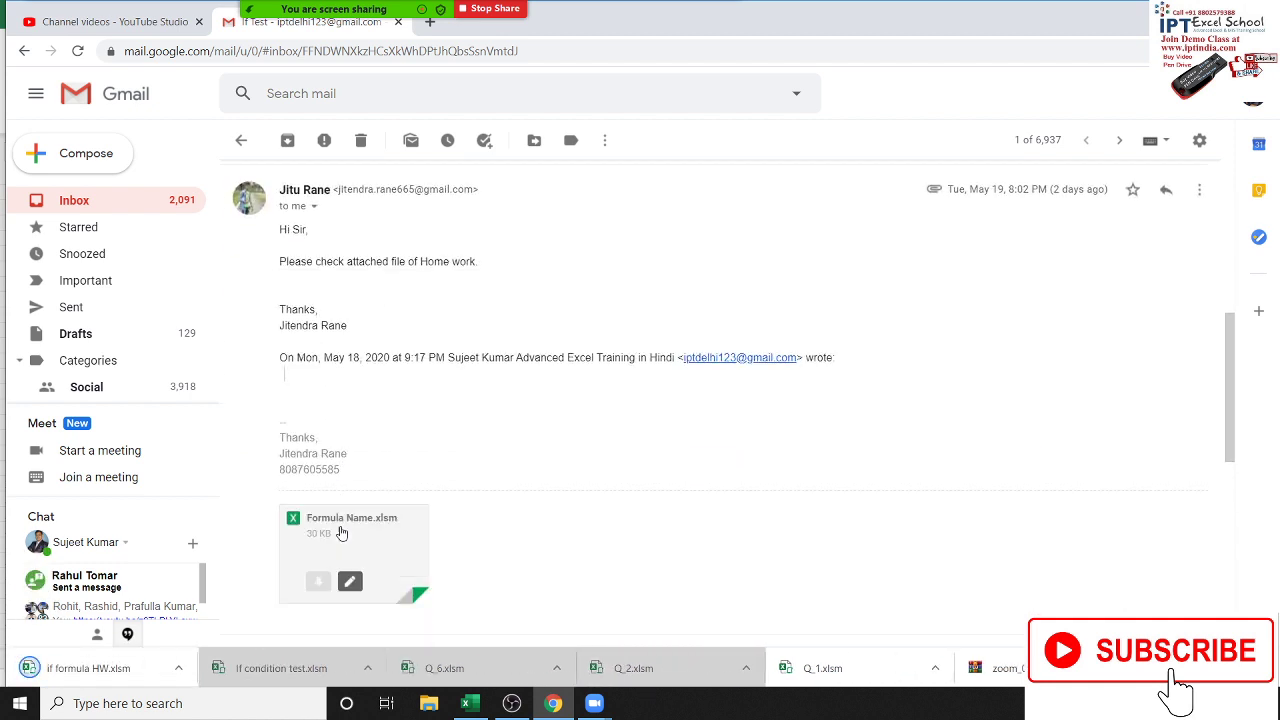
{"action": "left_click", "coordinate": [100, 664]}
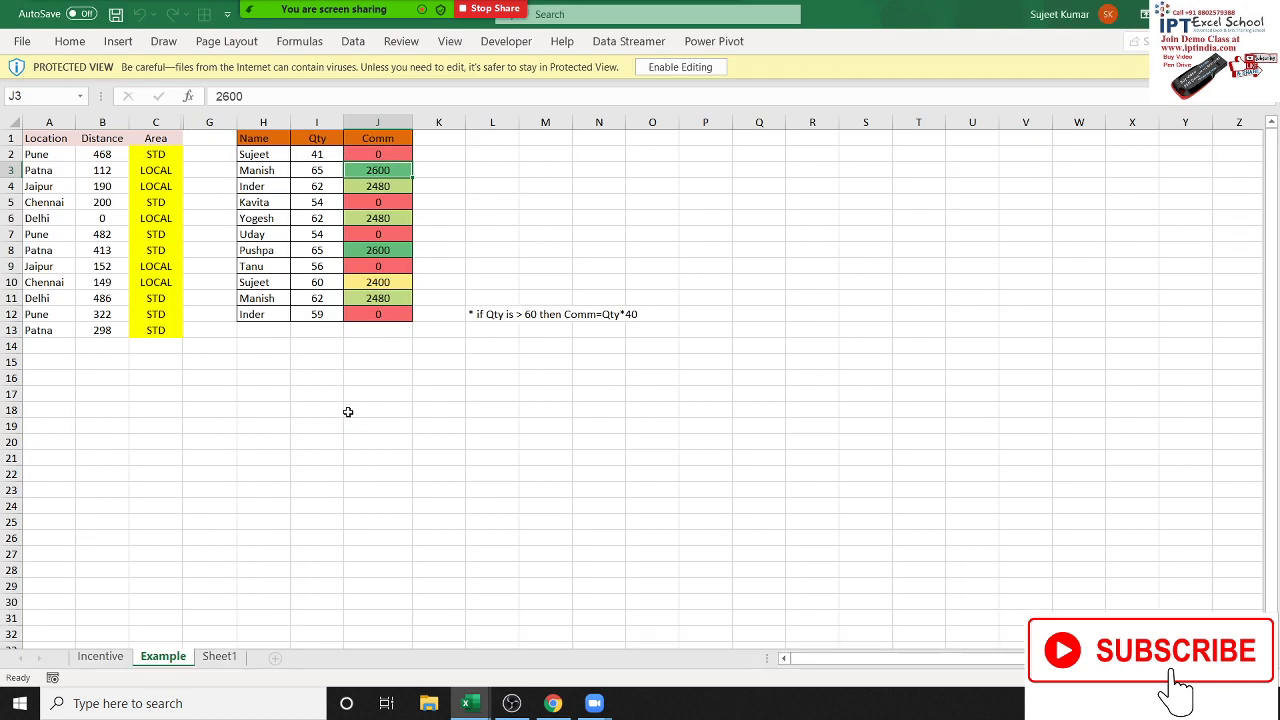
Enable editing on if formula HW.xlsm and check its Incentive and Example sheets.
{"action": "left_click", "coordinate": [683, 67]}
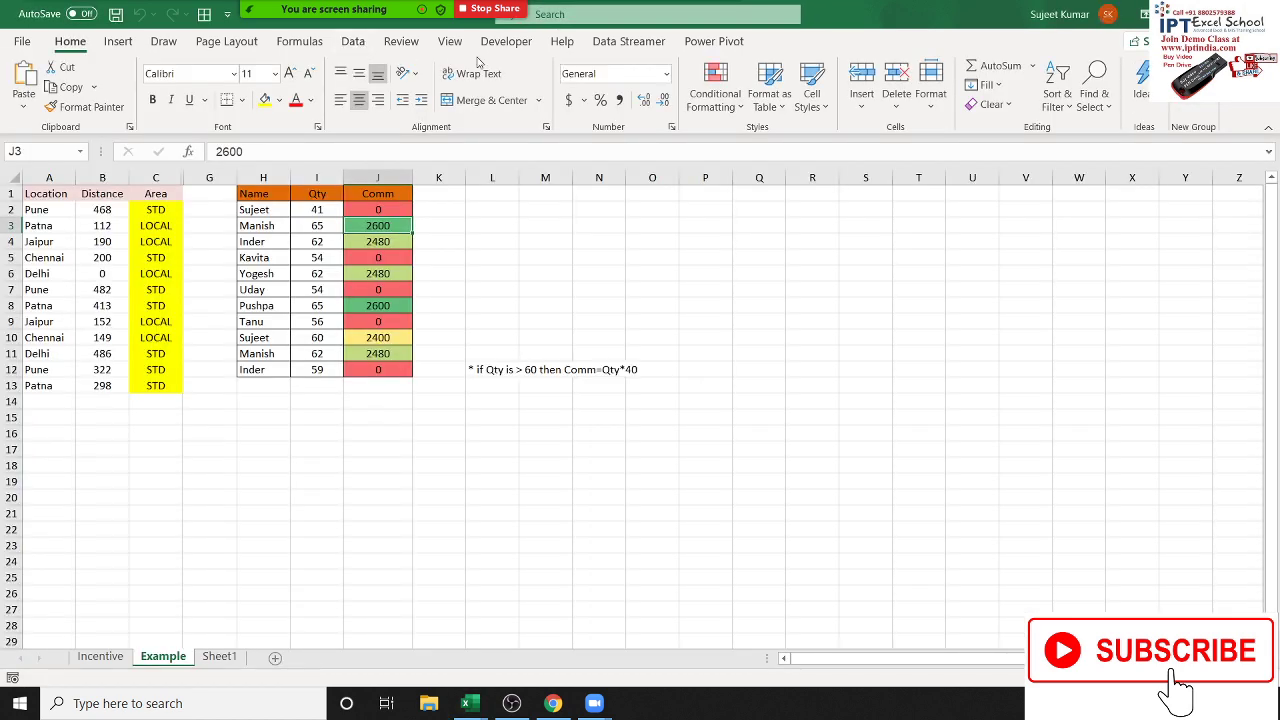
{"action": "left_click", "coordinate": [494, 46]}
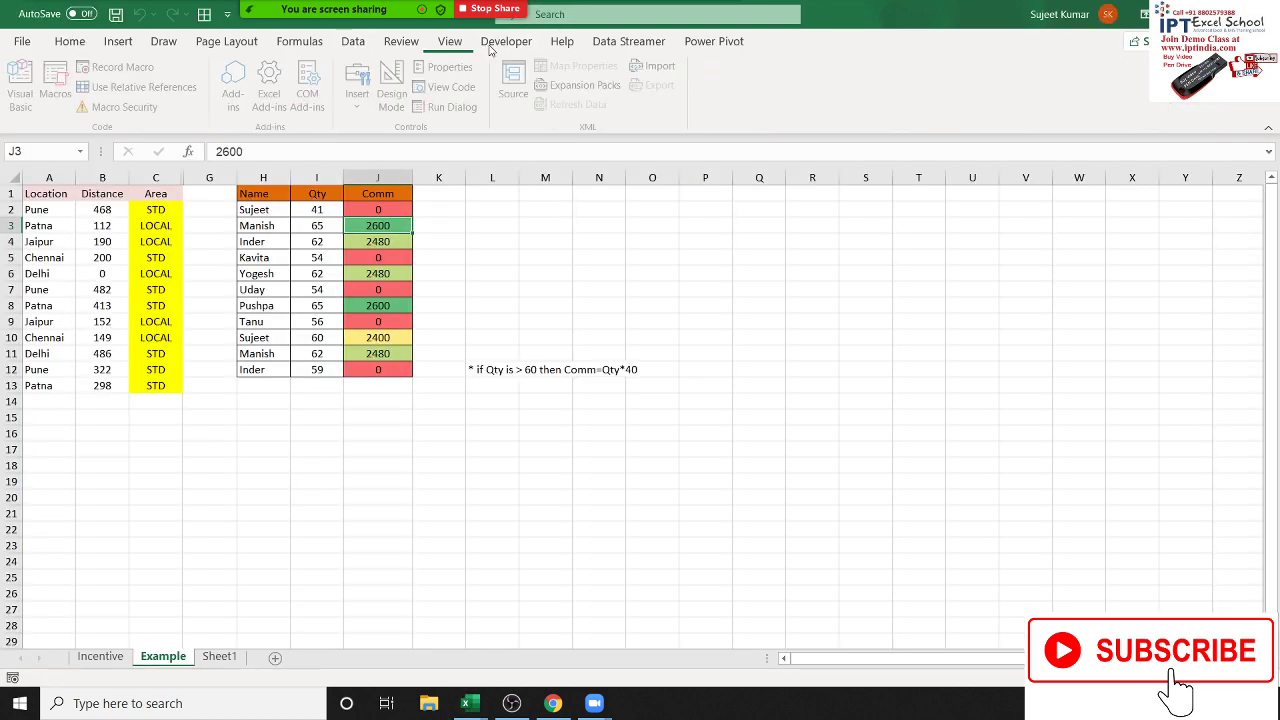
{"action": "left_click", "coordinate": [102, 658]}
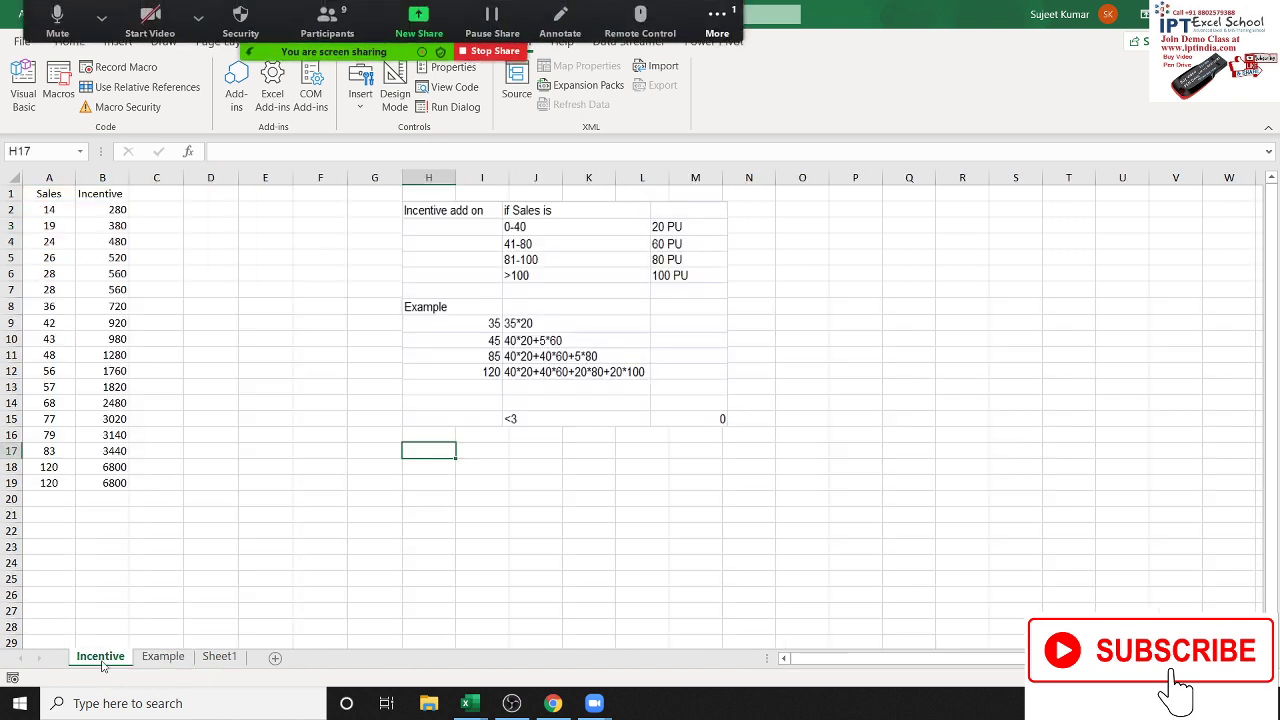
{"action": "left_click", "coordinate": [161, 660]}
{"action": "left_click", "coordinate": [228, 660]}
{"action": "left_click", "coordinate": [165, 657]}
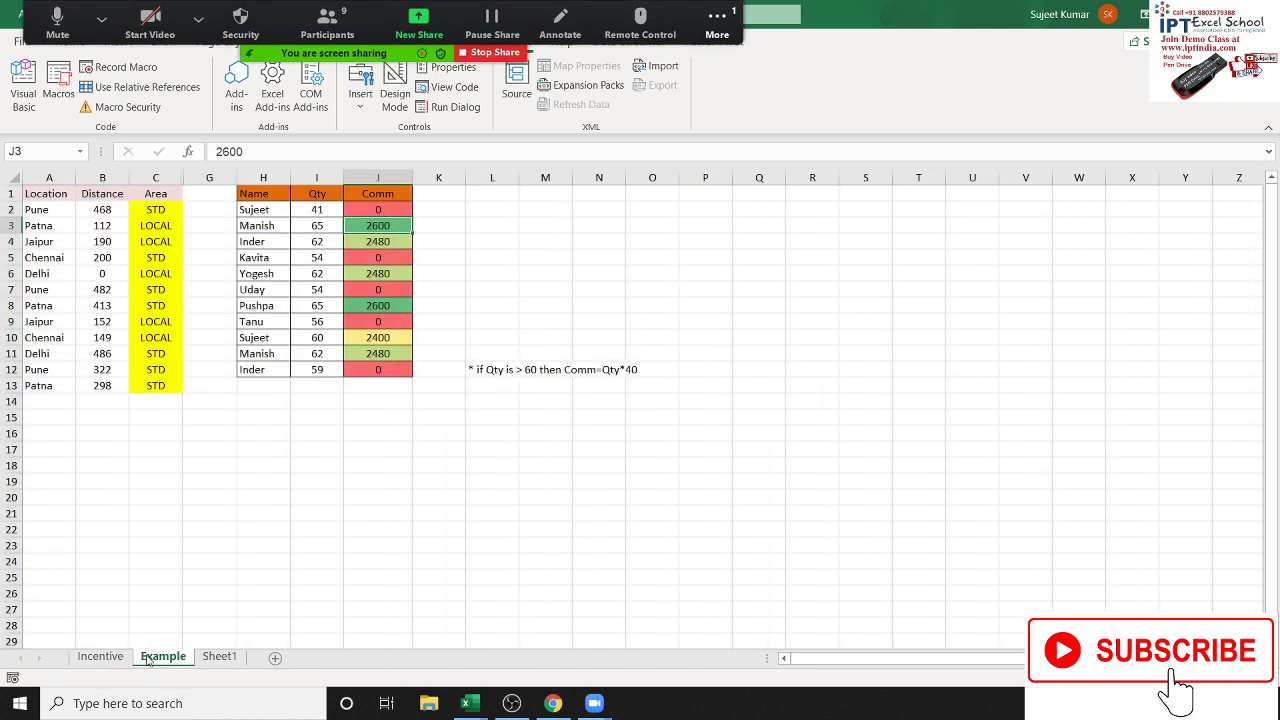
{"action": "left_click", "coordinate": [102, 657]}
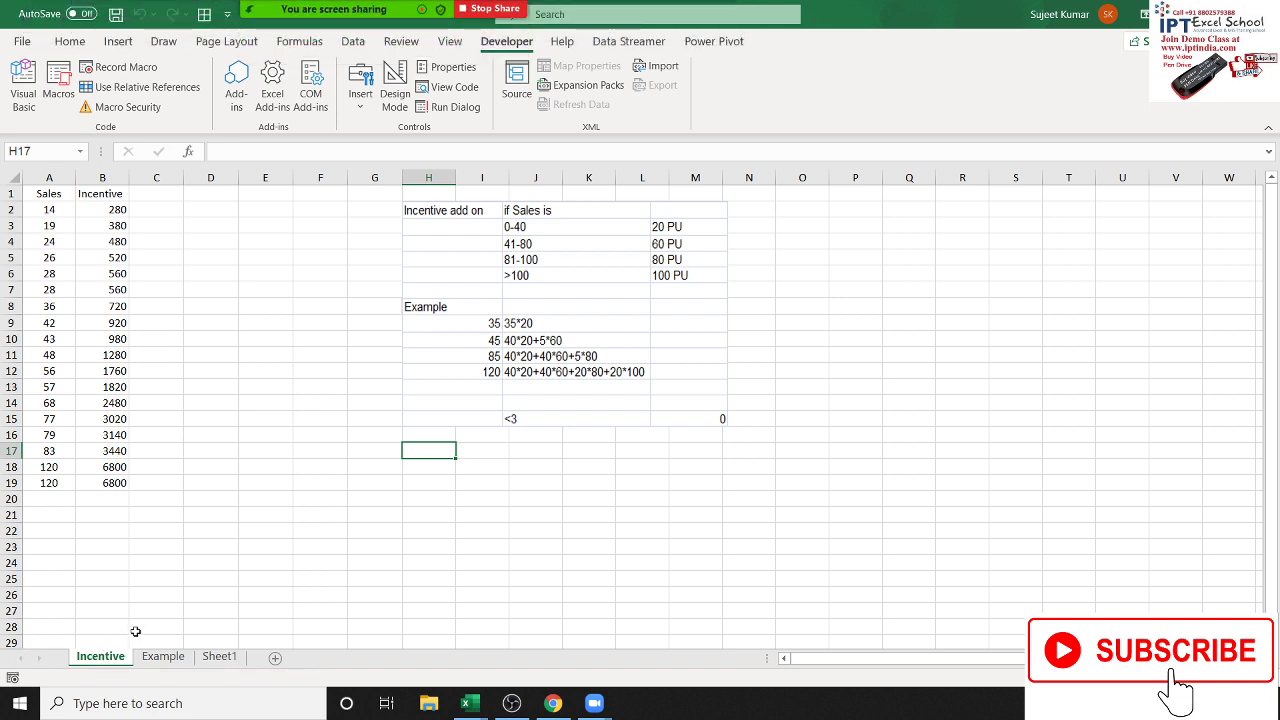
Read the participants' messages in the meeting chat, then close the chat.
{"action": "mouse_move", "coordinate": [338, 24]}
{"action": "left_click", "coordinate": [700, 34]}
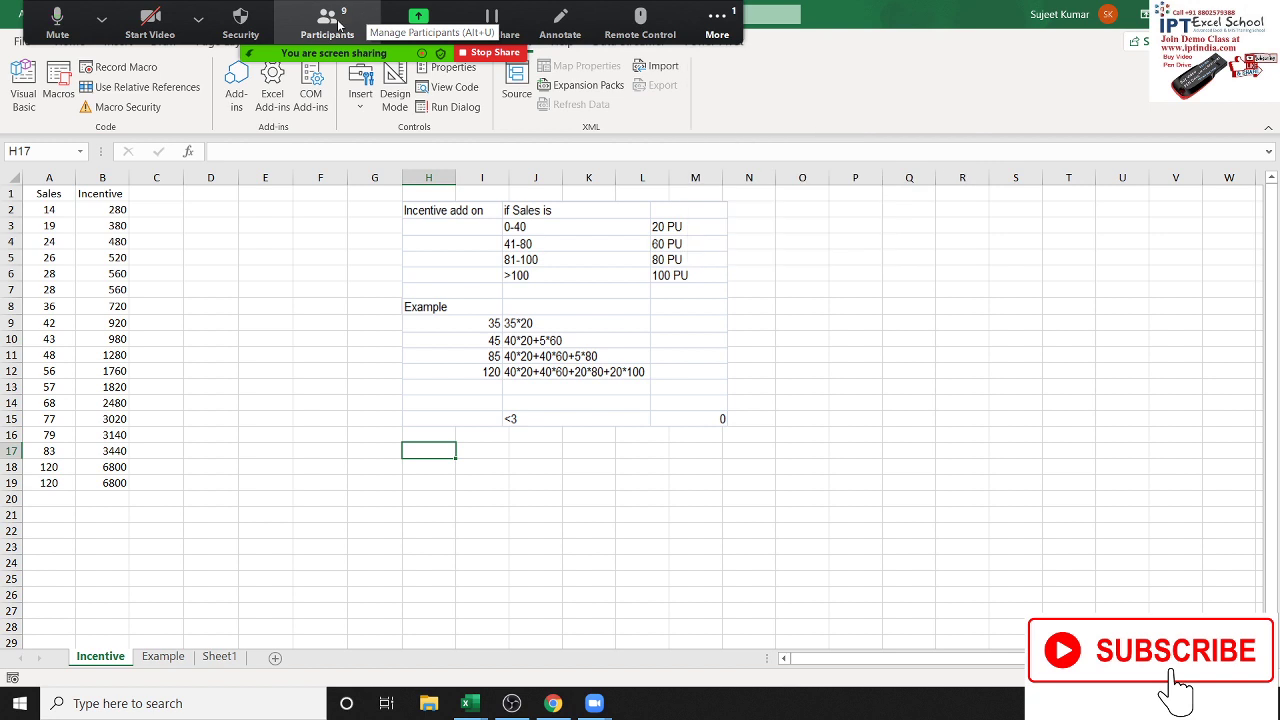
{"action": "left_click", "coordinate": [717, 22]}
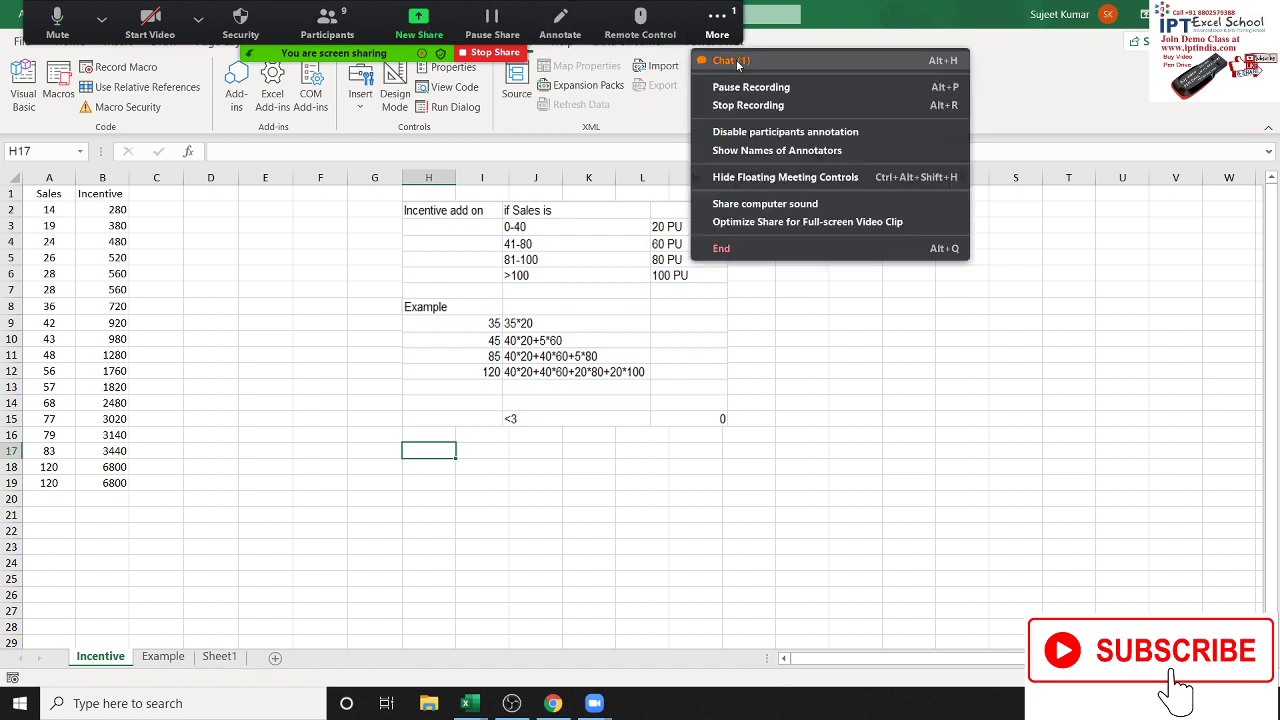
{"action": "left_click", "coordinate": [736, 62]}
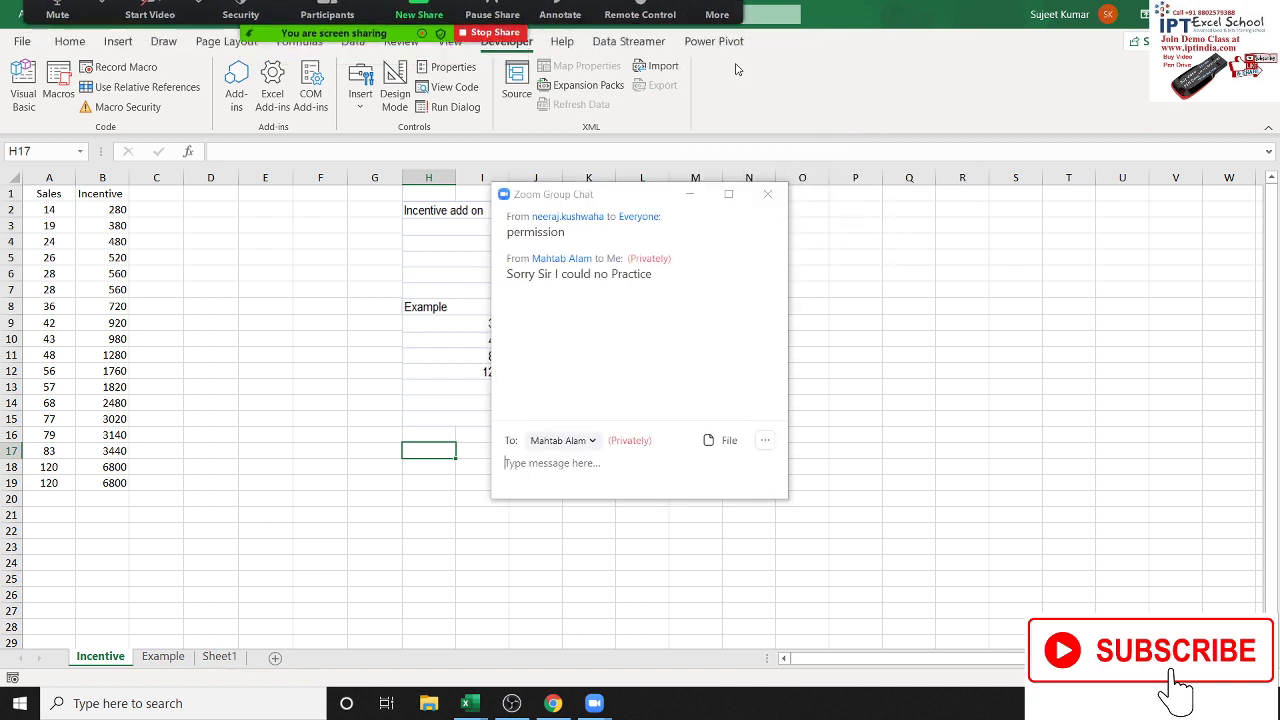
{"action": "left_click", "coordinate": [768, 197]}
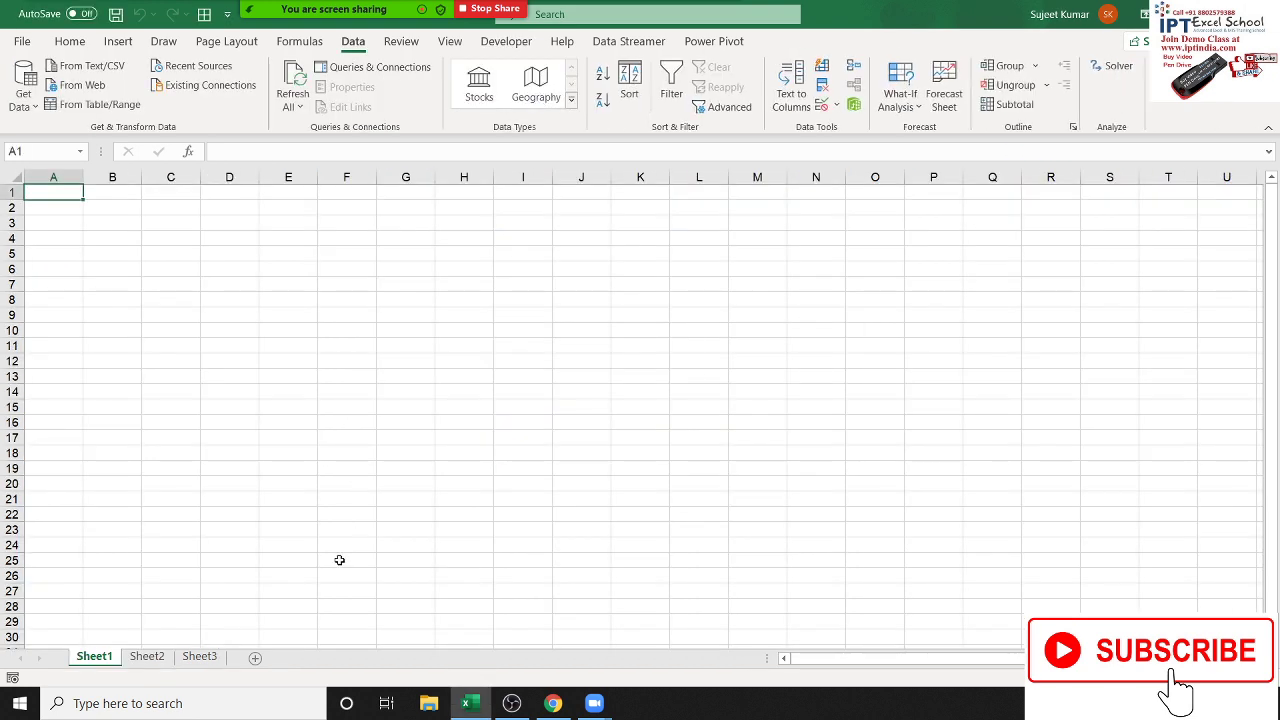
Back in the Gmail thread, download Formula Name.xlsm and open it in Excel.
{"action": "left_click", "coordinate": [552, 705]}
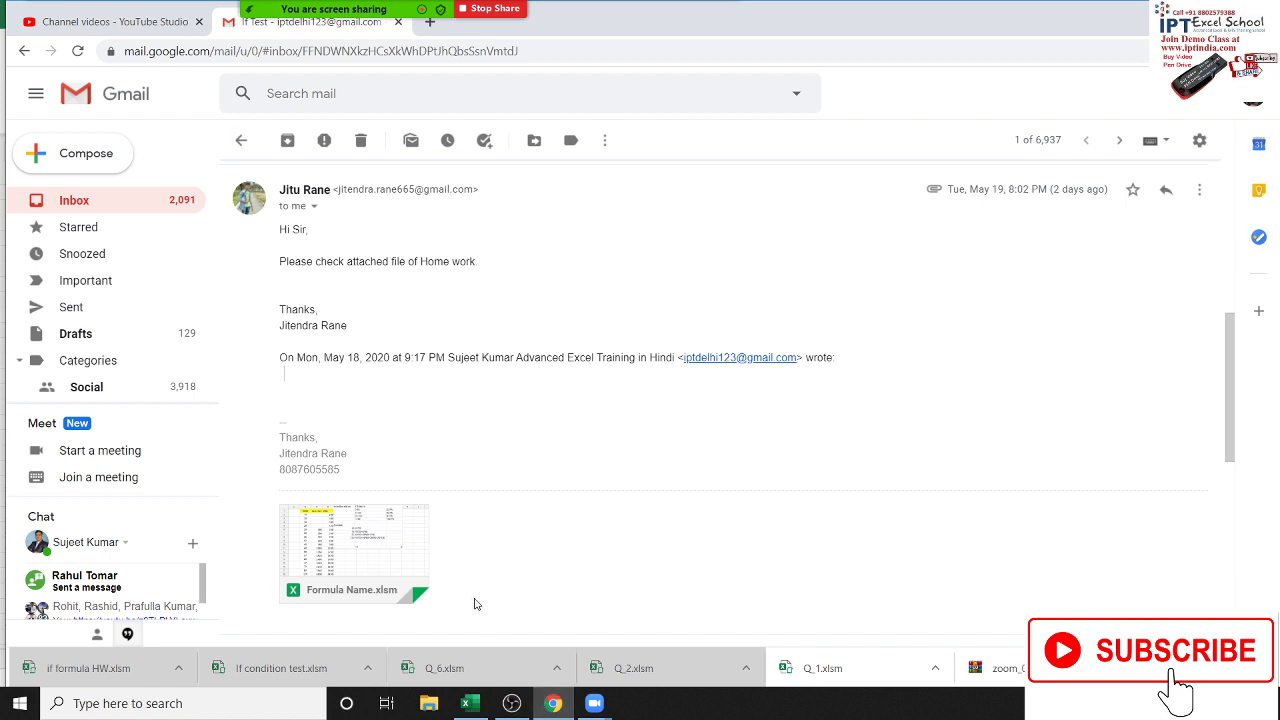
{"action": "scroll", "coordinate": [478, 555], "scroll_direction": "down", "scroll_amount": 3}
{"action": "mouse_move", "coordinate": [354, 388]}
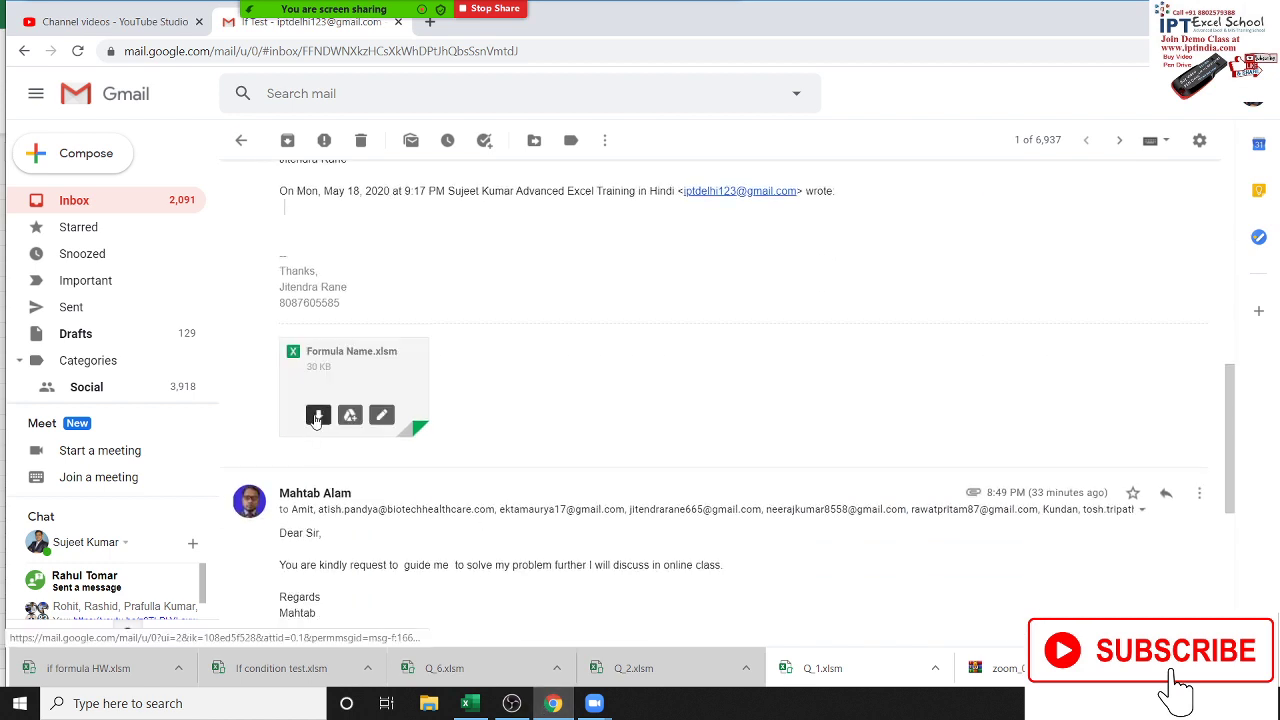
{"action": "left_click", "coordinate": [317, 416]}
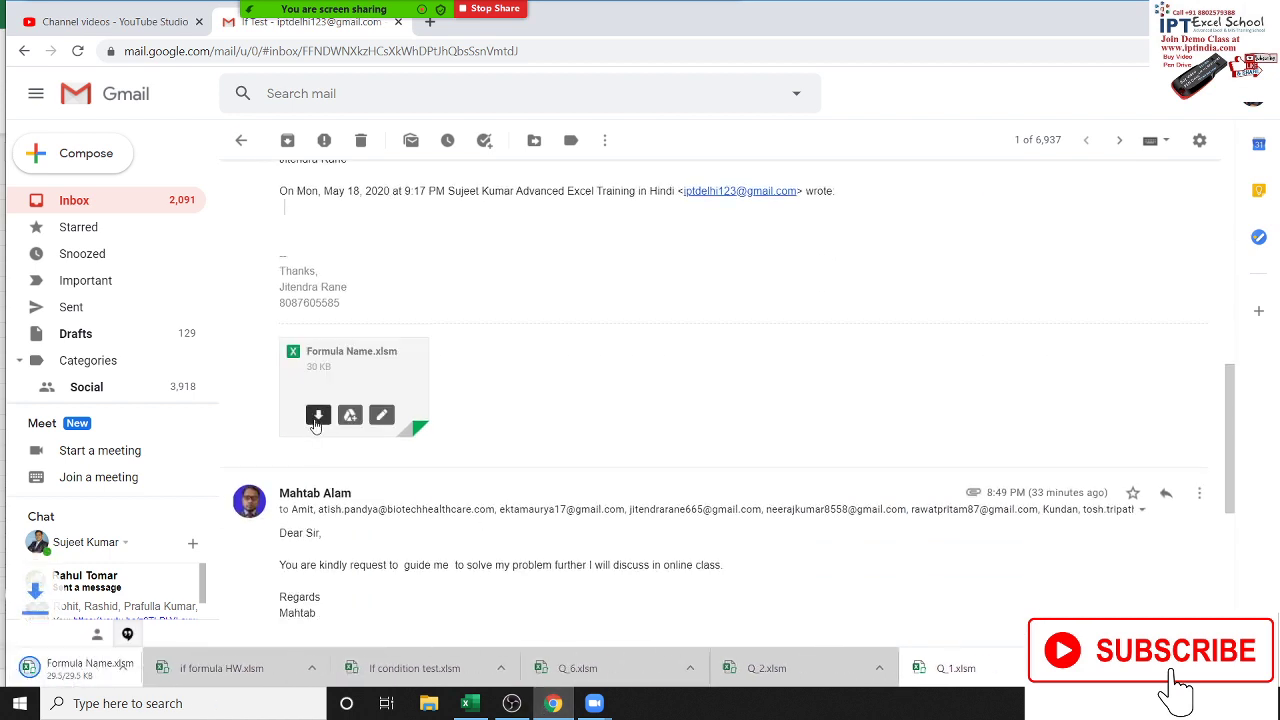
{"action": "scroll", "coordinate": [534, 535], "scroll_direction": "down", "scroll_amount": 2}
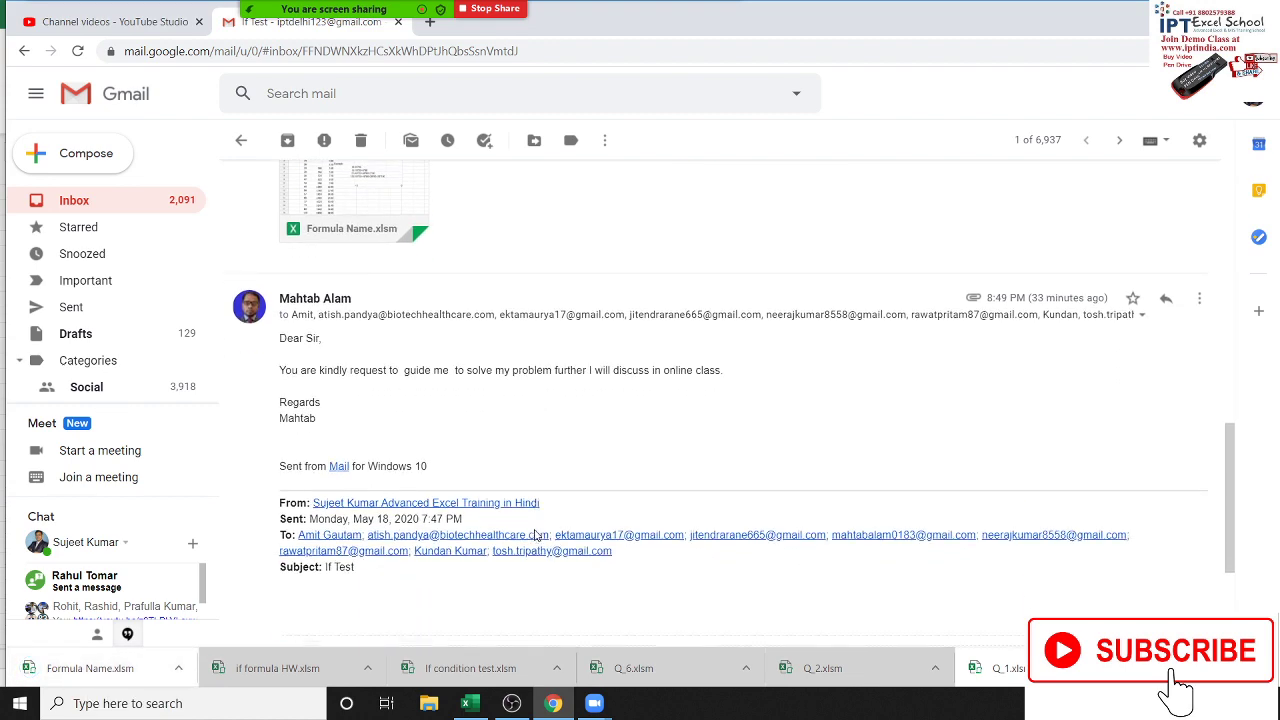
{"action": "scroll", "coordinate": [534, 535], "scroll_direction": "down", "scroll_amount": 3}
{"action": "left_click", "coordinate": [95, 670]}
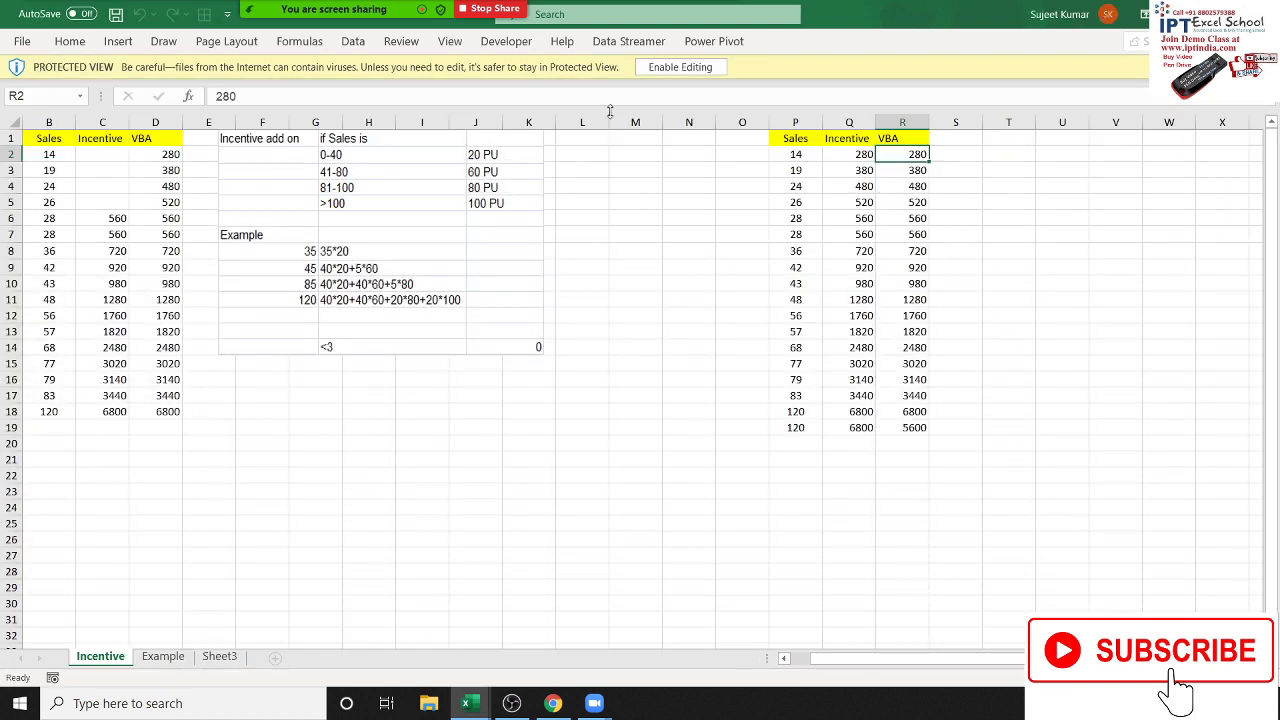
Enable editing on Formula Name.xlsm and look through its Example, Sheet3 and Incentive sheets.
{"action": "left_click", "coordinate": [680, 67]}
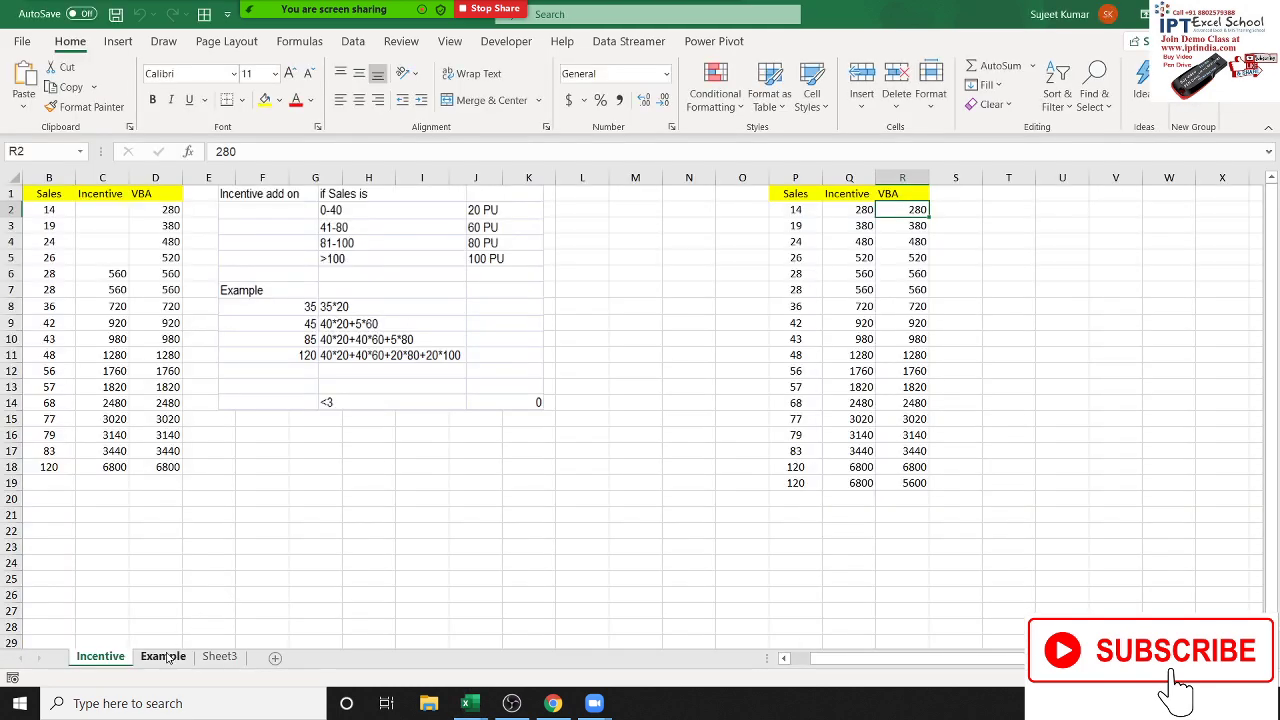
{"action": "left_click", "coordinate": [163, 656]}
{"action": "left_click", "coordinate": [100, 656]}
{"action": "left_click", "coordinate": [175, 666]}
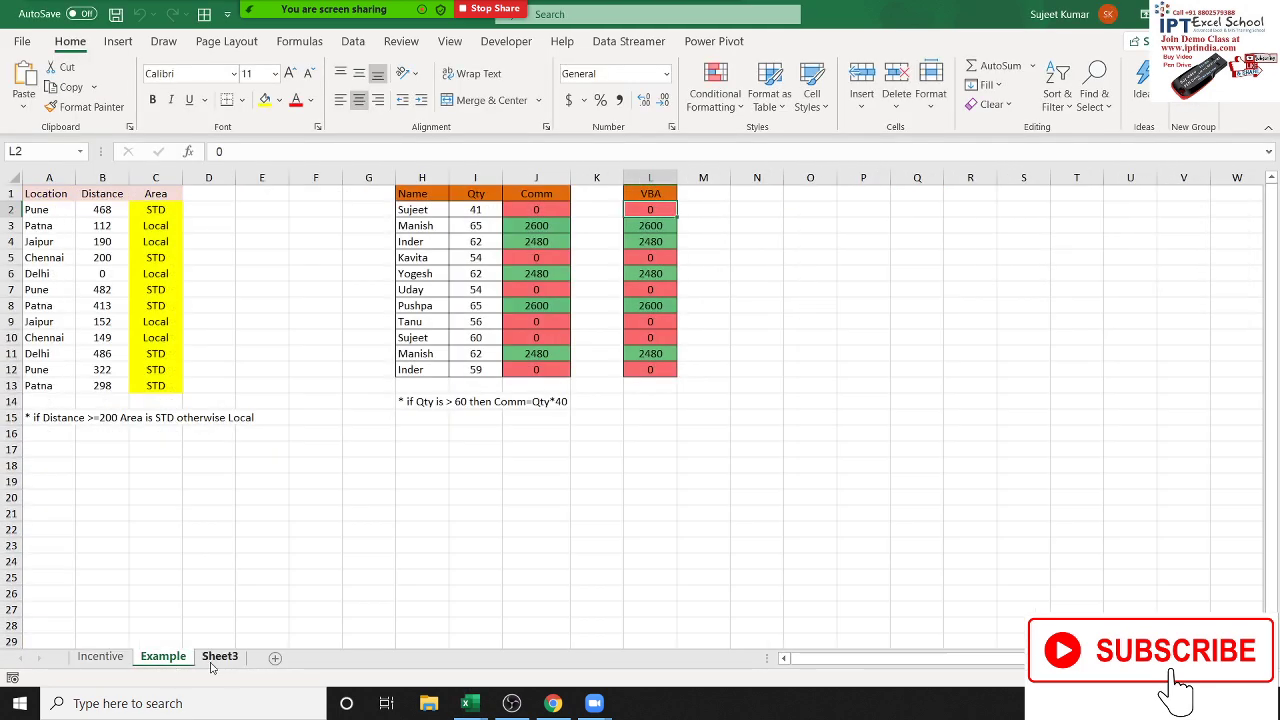
{"action": "left_click", "coordinate": [212, 662]}
{"action": "left_click", "coordinate": [163, 662]}
{"action": "left_click", "coordinate": [118, 657]}
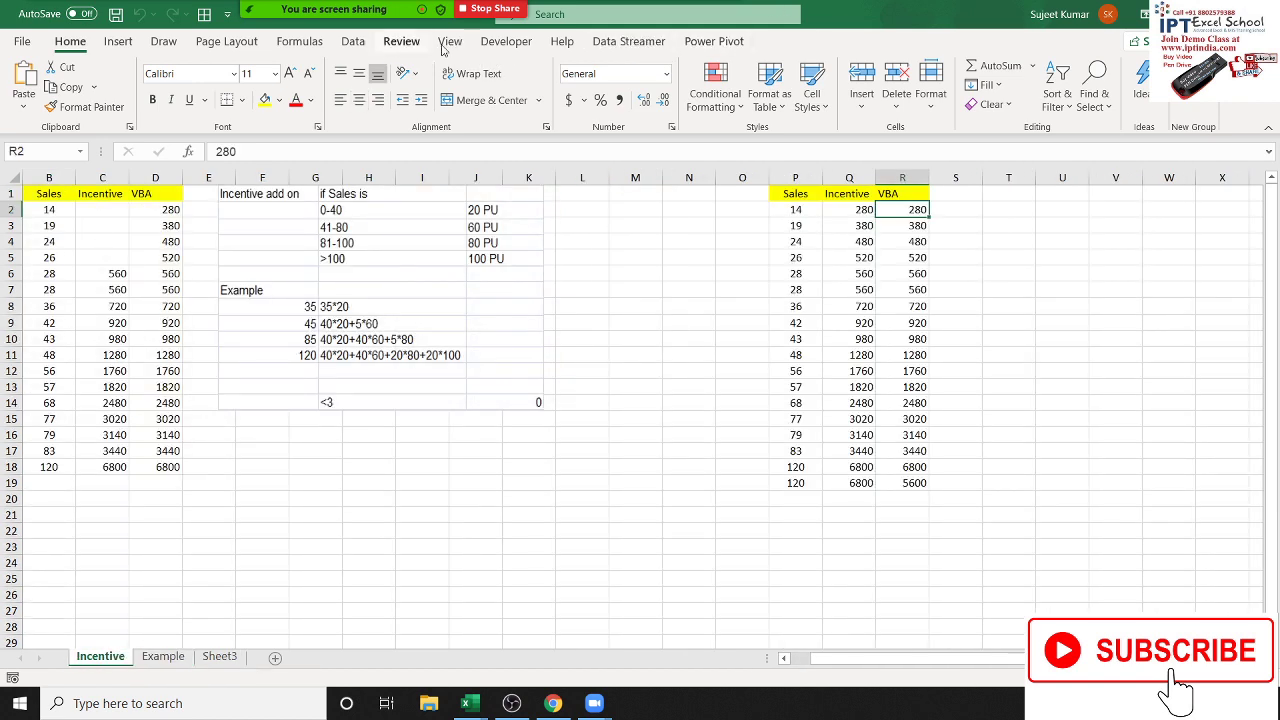
{"action": "left_click", "coordinate": [506, 44]}
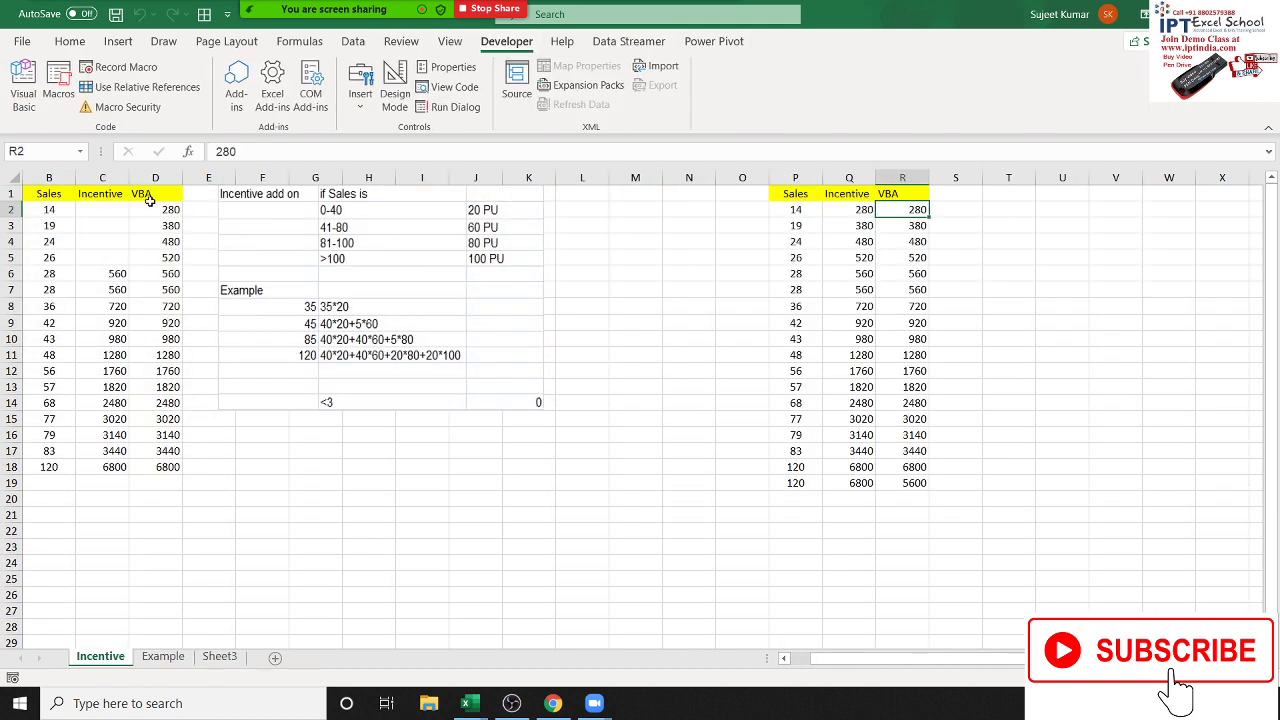
Open Module1 and review the Incentive1 macro's loop start and nested End If lines.
{"action": "left_click", "coordinate": [24, 88]}
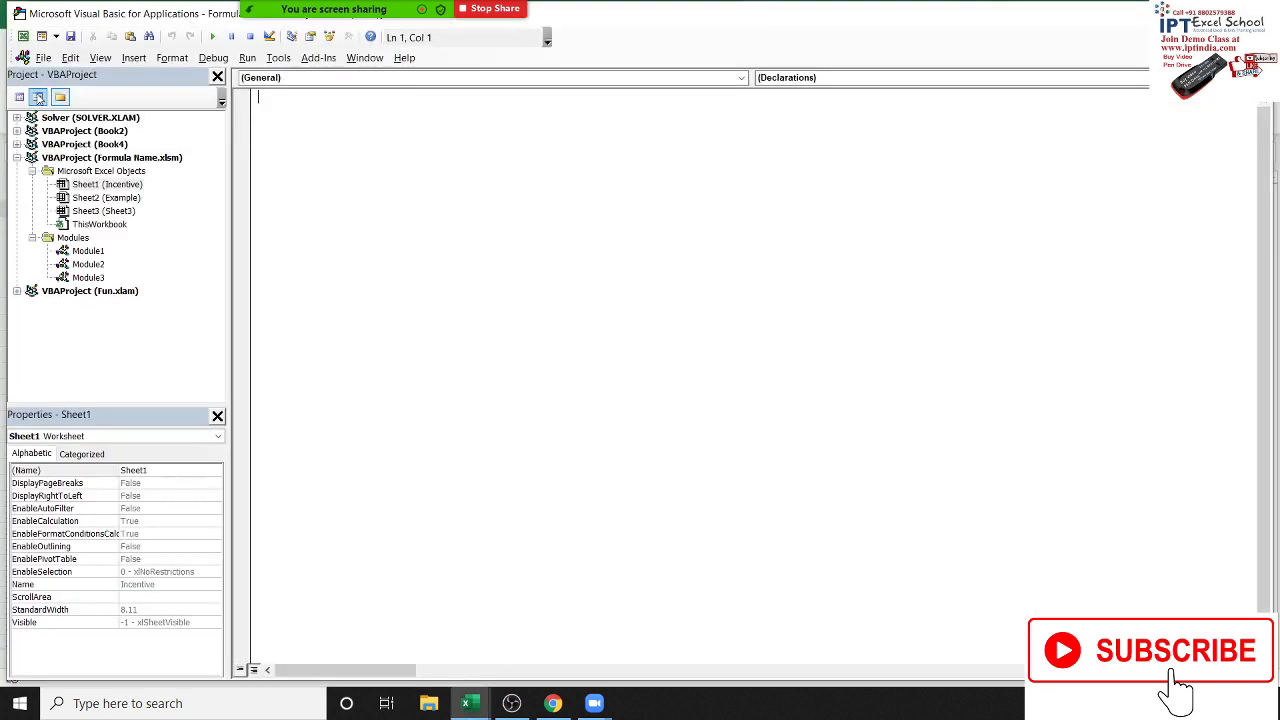
{"action": "double_click", "coordinate": [97, 250]}
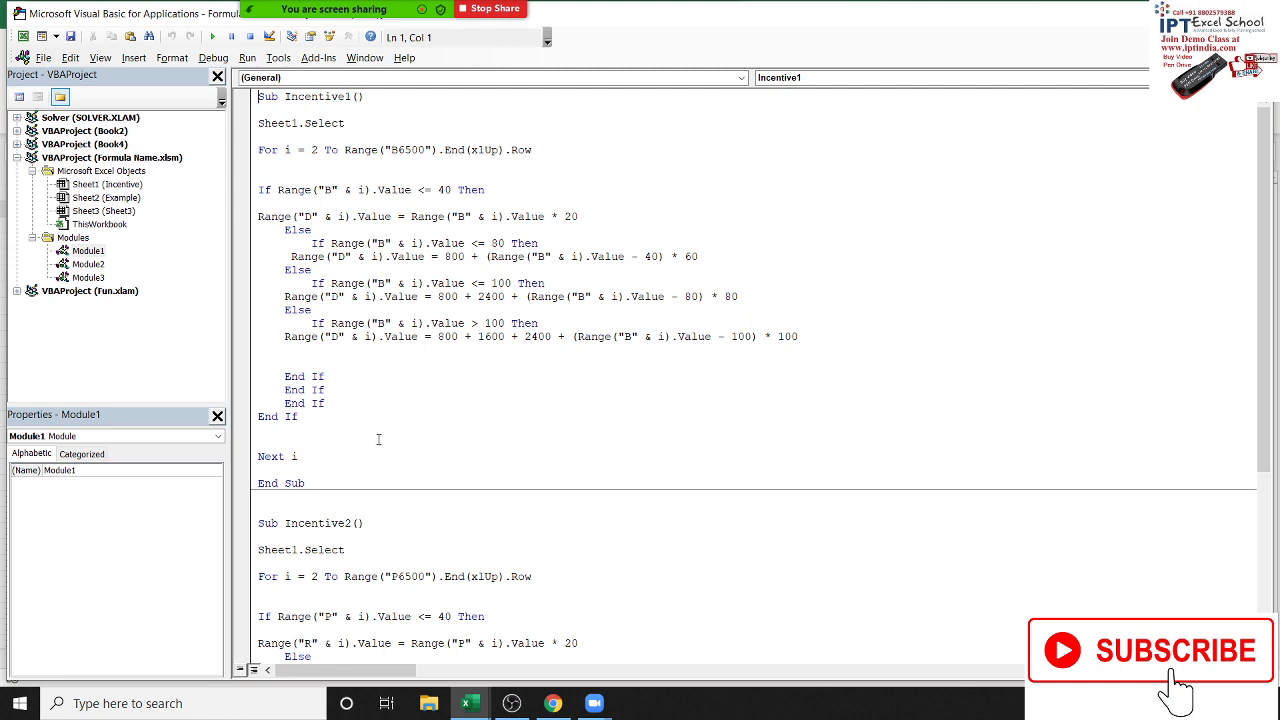
{"action": "left_click_drag", "start_coordinate": [342, 487], "coordinate": [300, 432]}
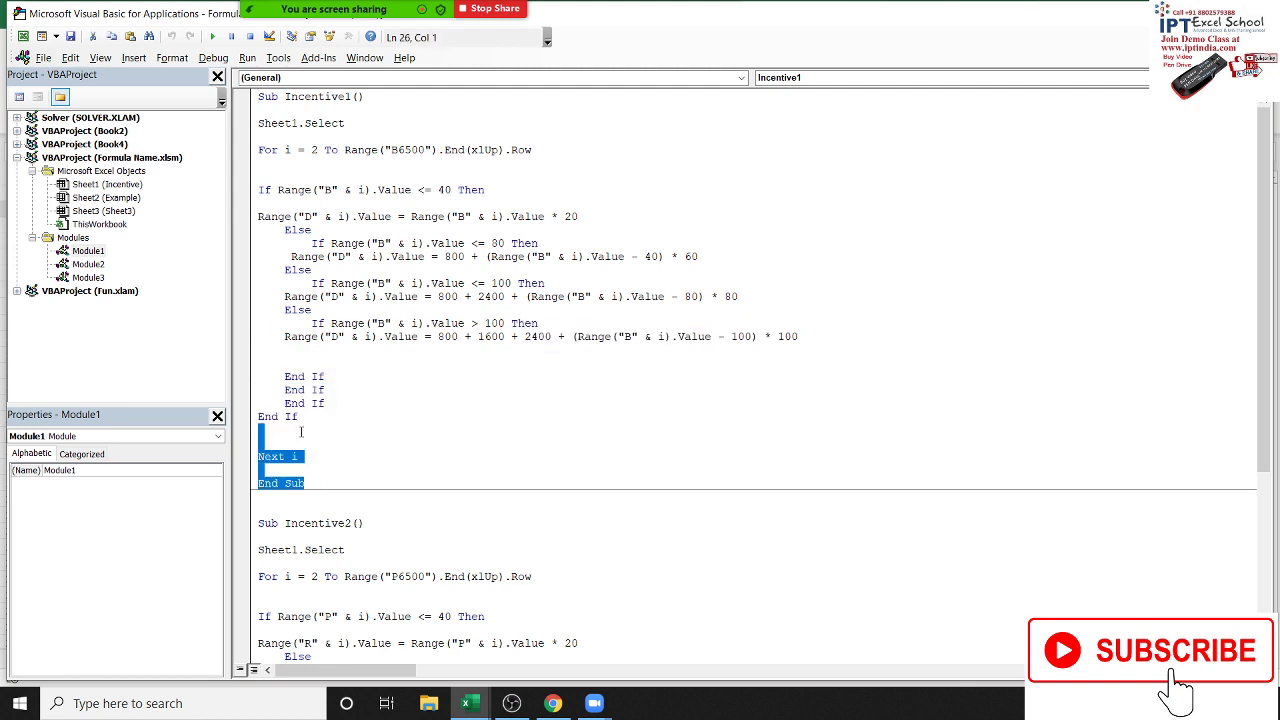
{"action": "left_click_drag", "start_coordinate": [302, 425], "coordinate": [278, 340]}
{"action": "left_click", "coordinate": [441, 388]}
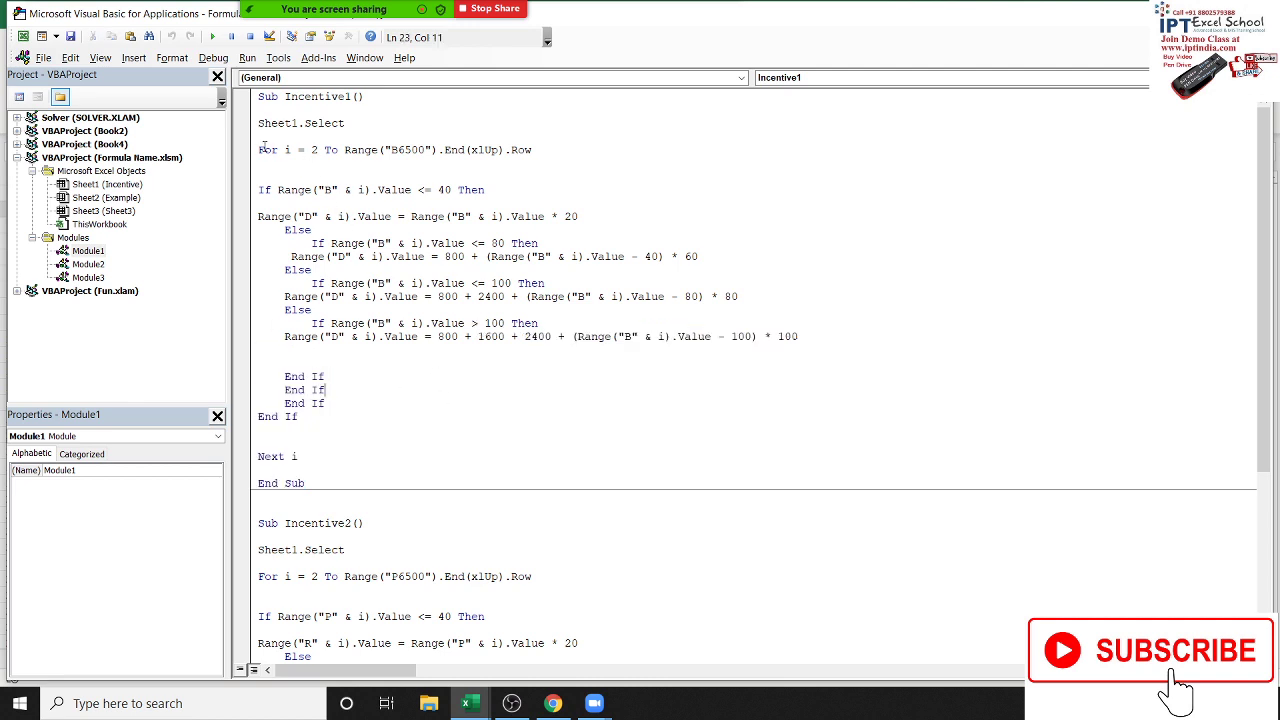
{"action": "left_click_drag", "start_coordinate": [259, 150], "coordinate": [298, 230]}
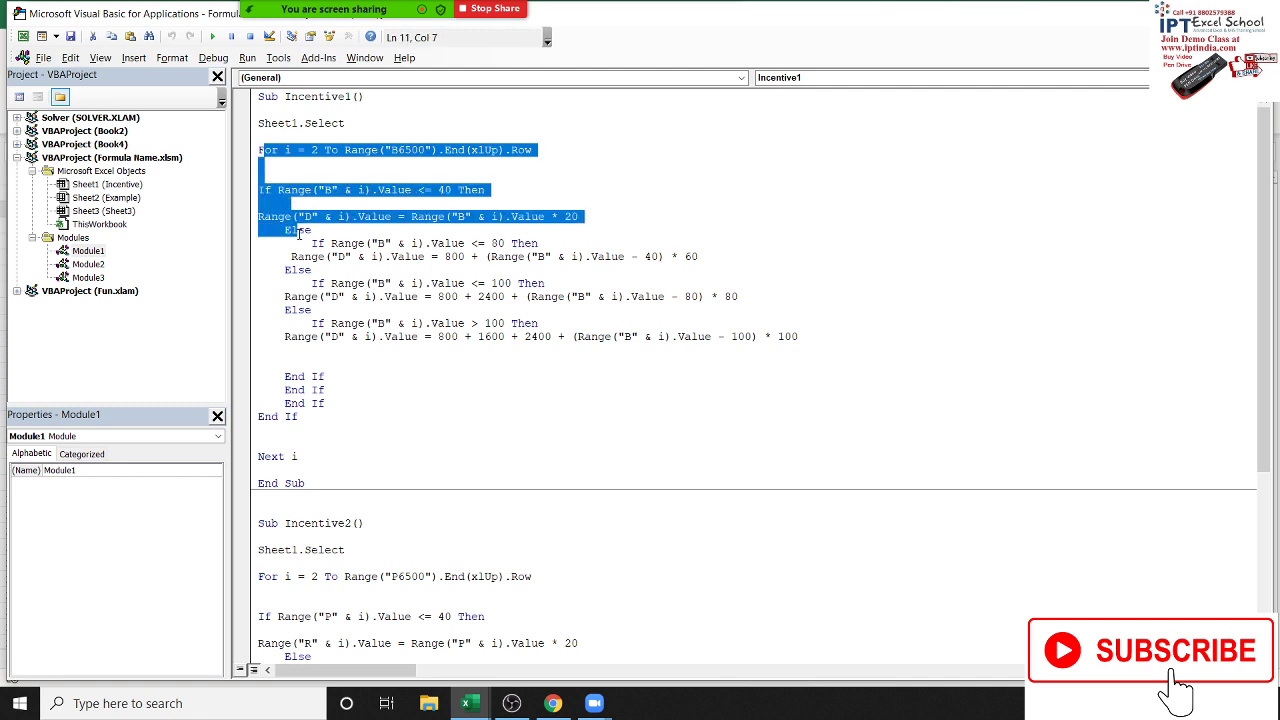
{"action": "left_click", "coordinate": [298, 231]}
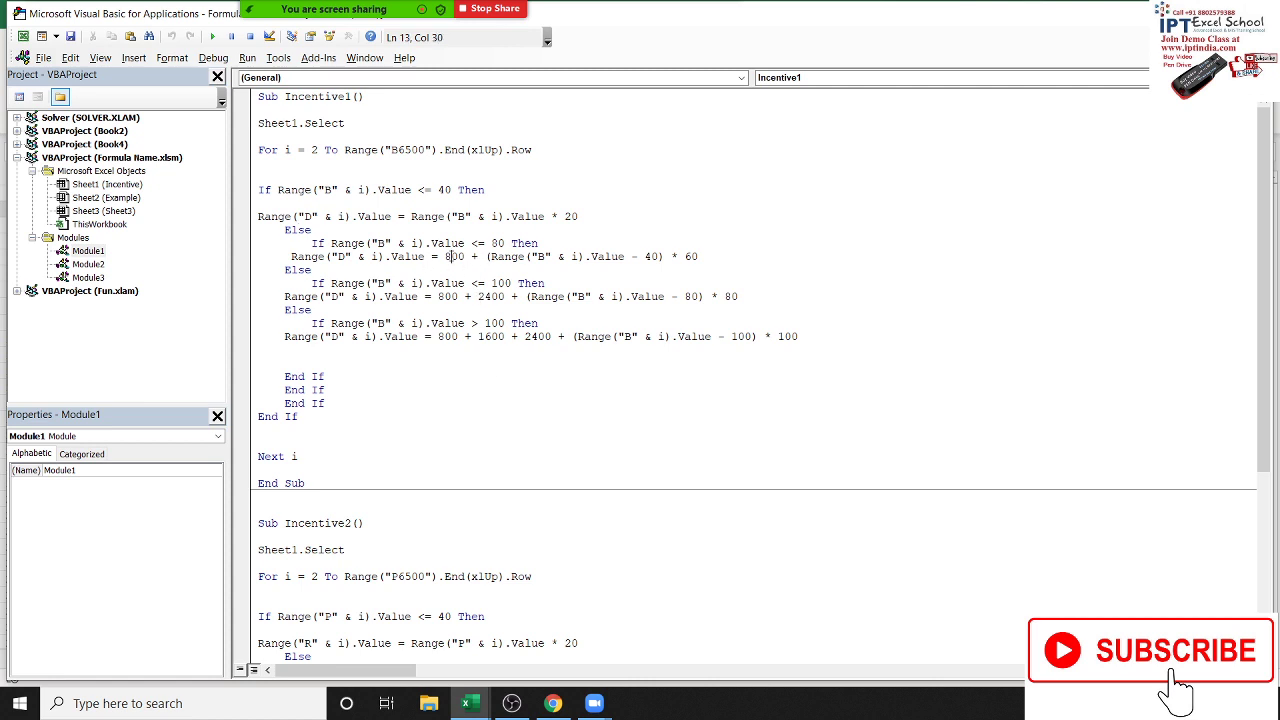
Check the 81–100 incentive formula and the Range("B6500").End(xlUp).Row expression, then return to Excel.
{"action": "left_click_drag", "start_coordinate": [448, 256], "coordinate": [472, 337]}
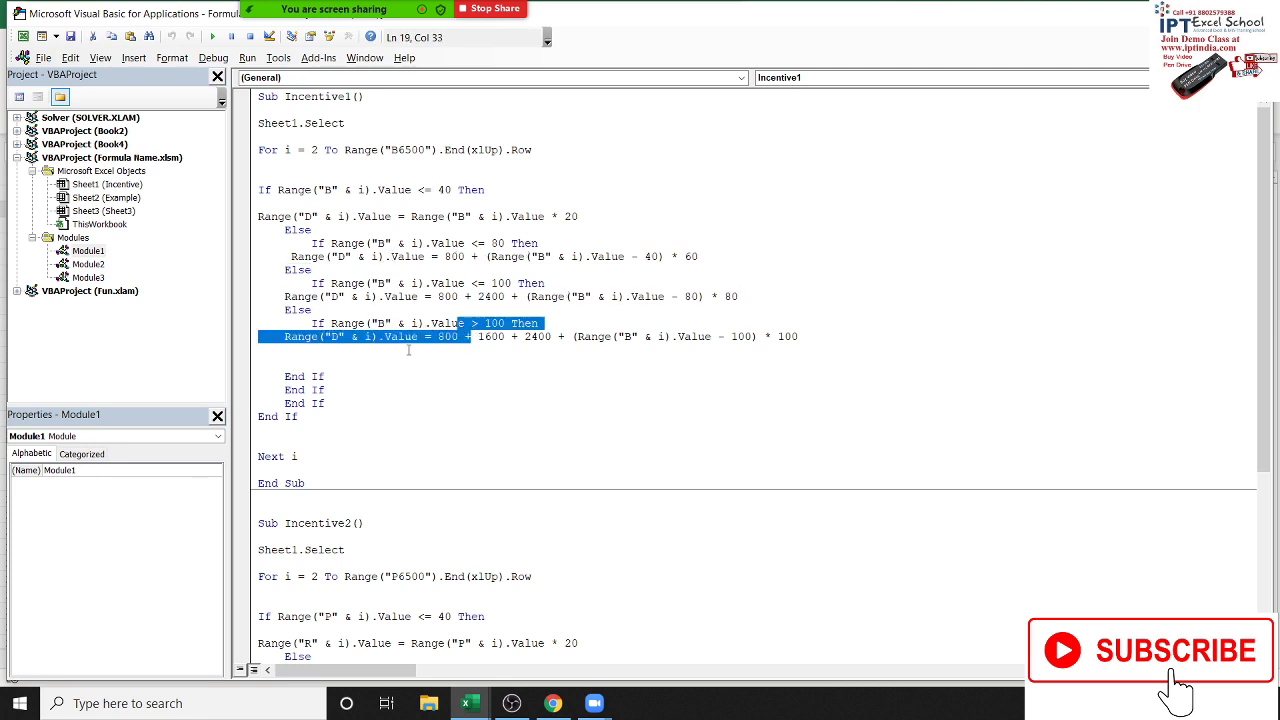
{"action": "left_click", "coordinate": [418, 389]}
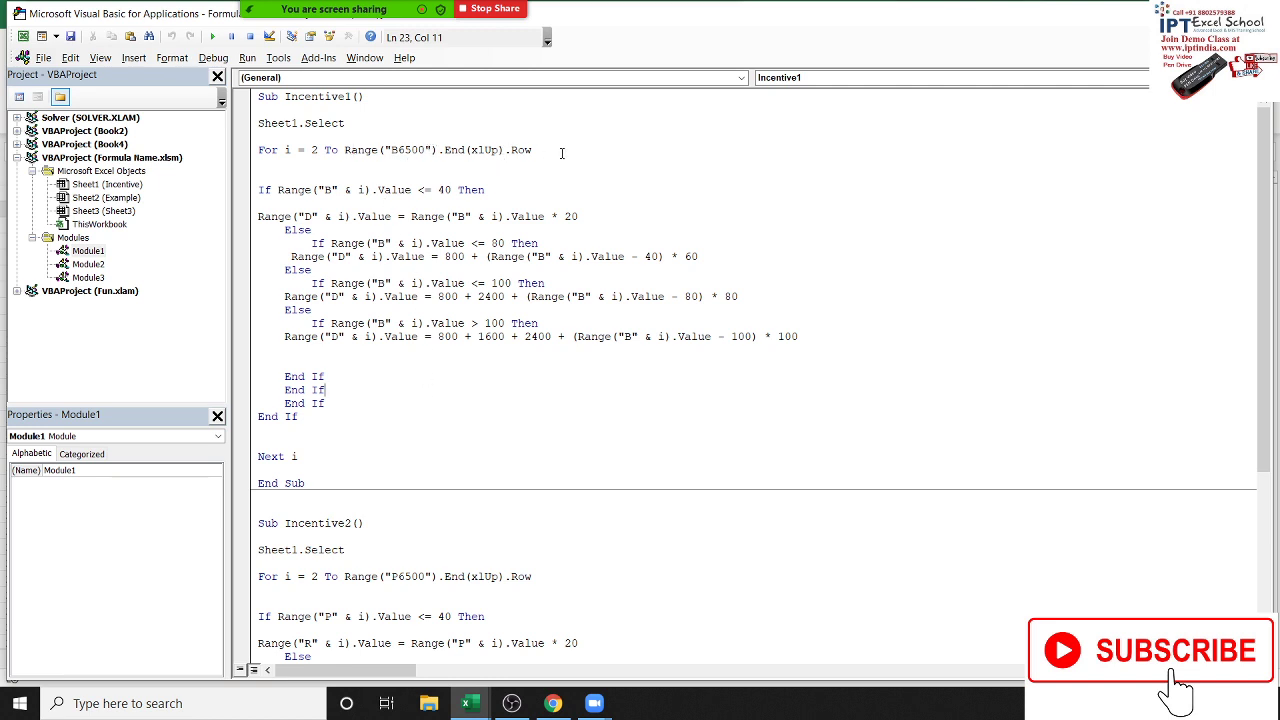
{"action": "left_click_drag", "start_coordinate": [561, 153], "coordinate": [347, 156]}
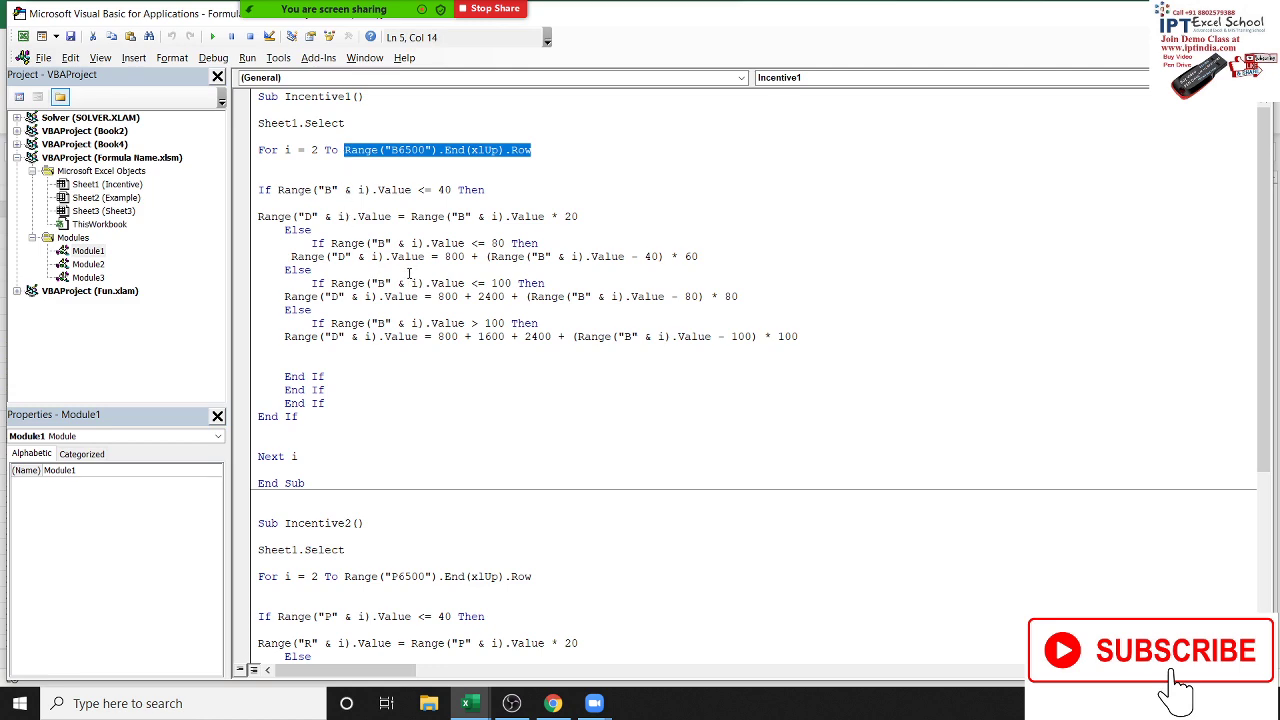
{"action": "key", "text": "alt+Tab"}
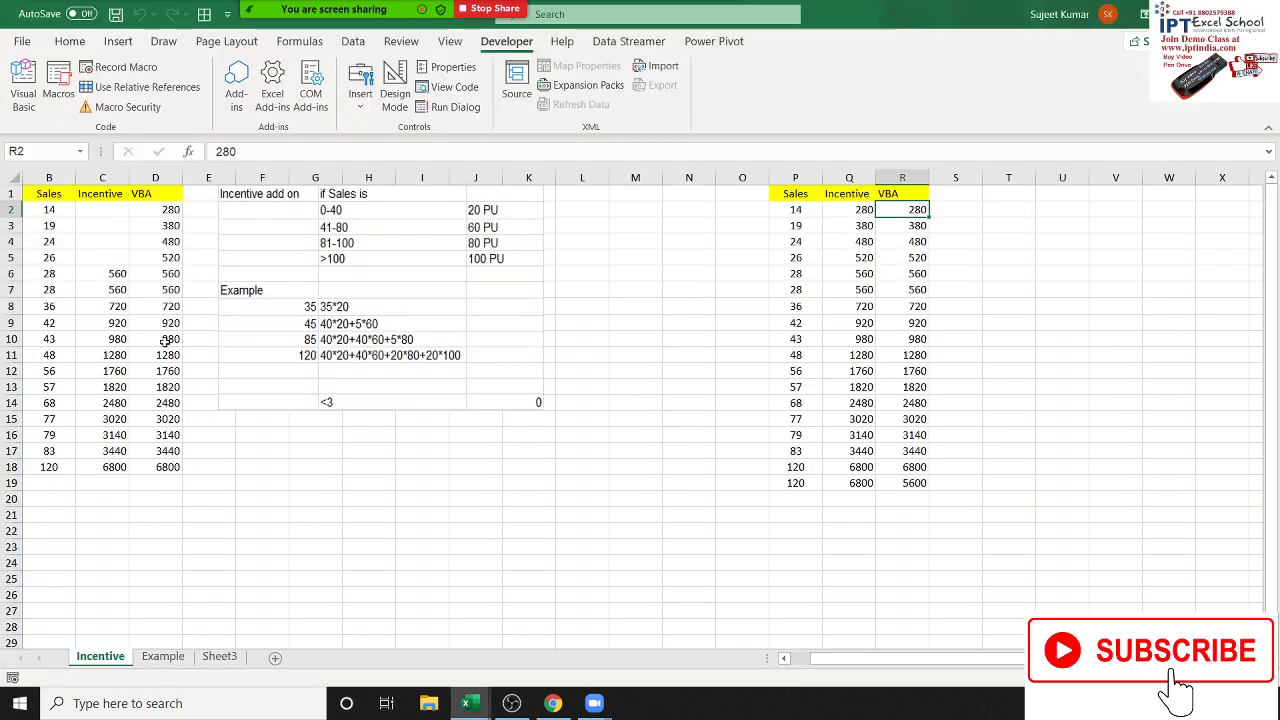
Try deleting B10's sales value 43, then undo to restore it.
{"action": "left_click", "coordinate": [70, 335]}
{"action": "key", "text": "Delete"}
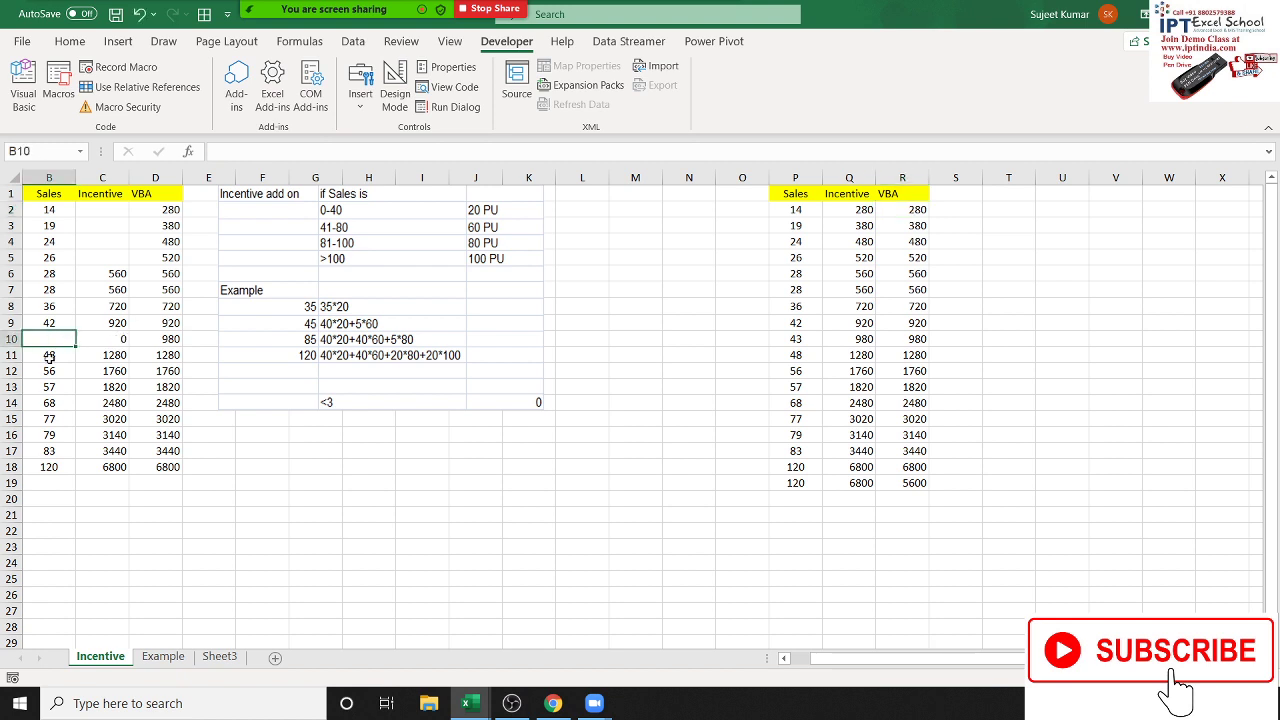
{"action": "left_click", "coordinate": [45, 452]}
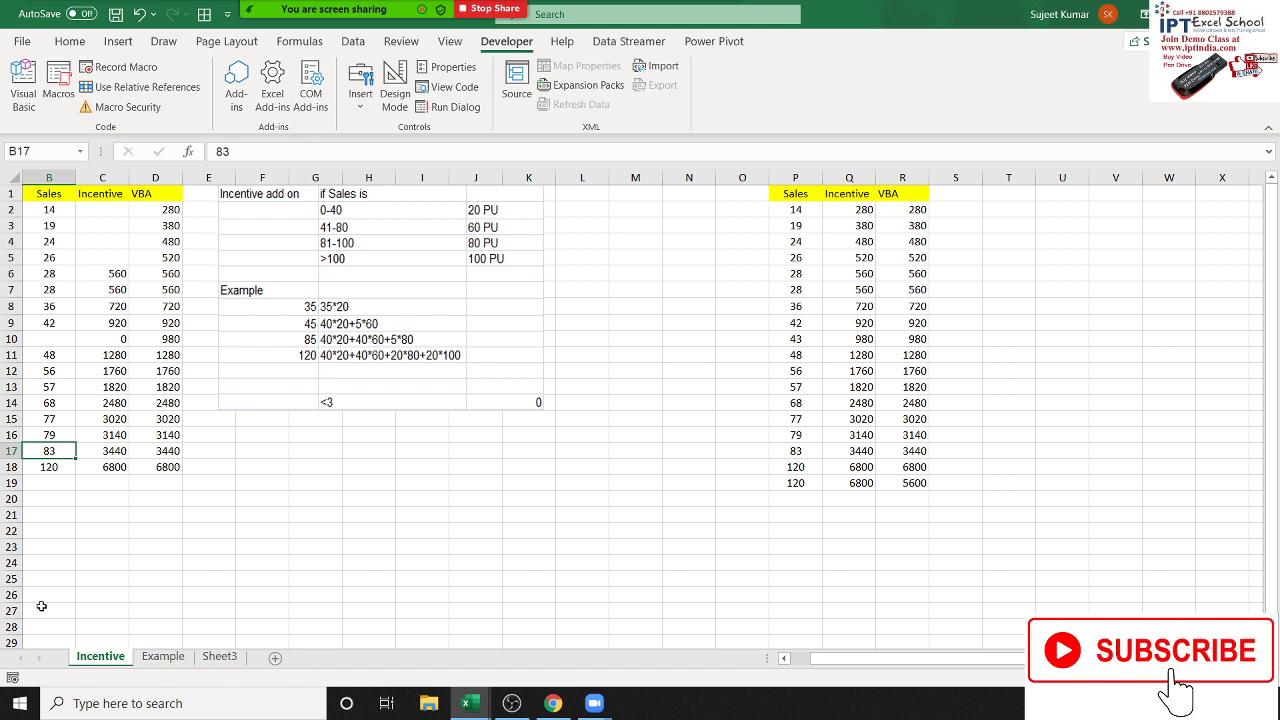
{"action": "key", "text": "ctrl+z"}
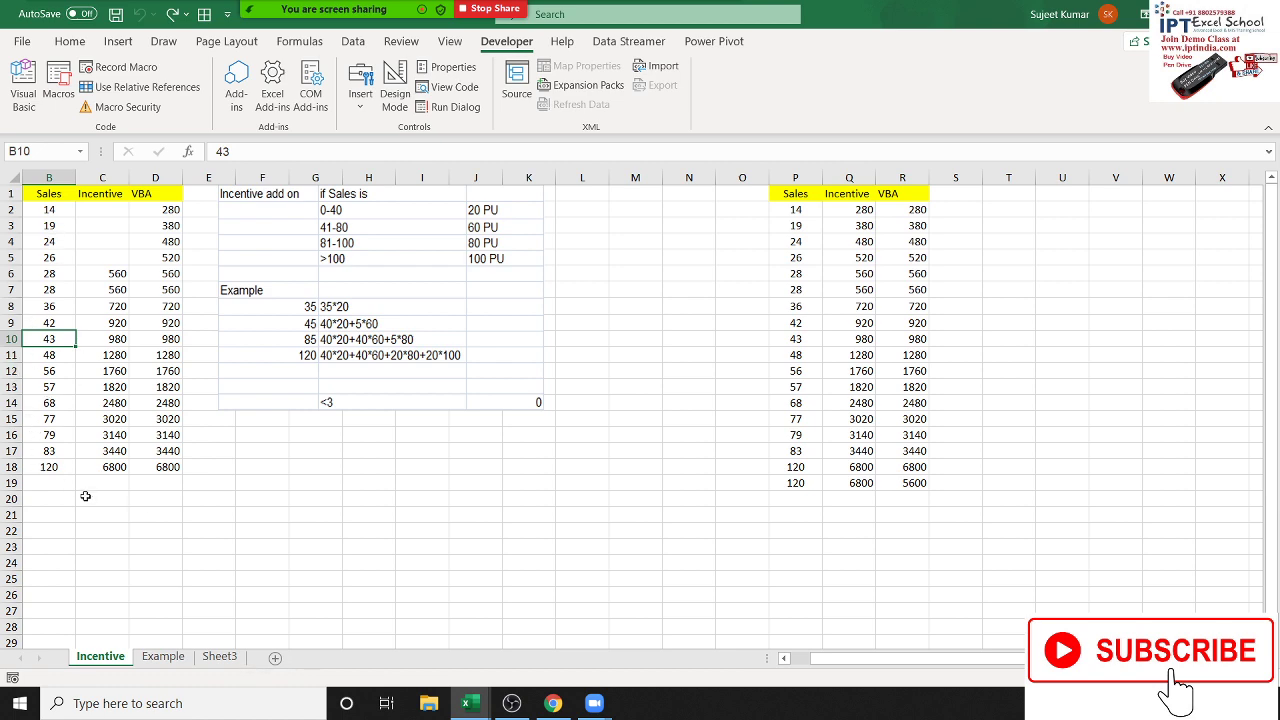
Look at the Incentive2 macro code, then return to Excel and close Formula Name.xlsm.
{"action": "key", "text": "alt+F11"}
{"action": "scroll", "coordinate": [306, 526], "scroll_direction": "down", "scroll_amount": 9}
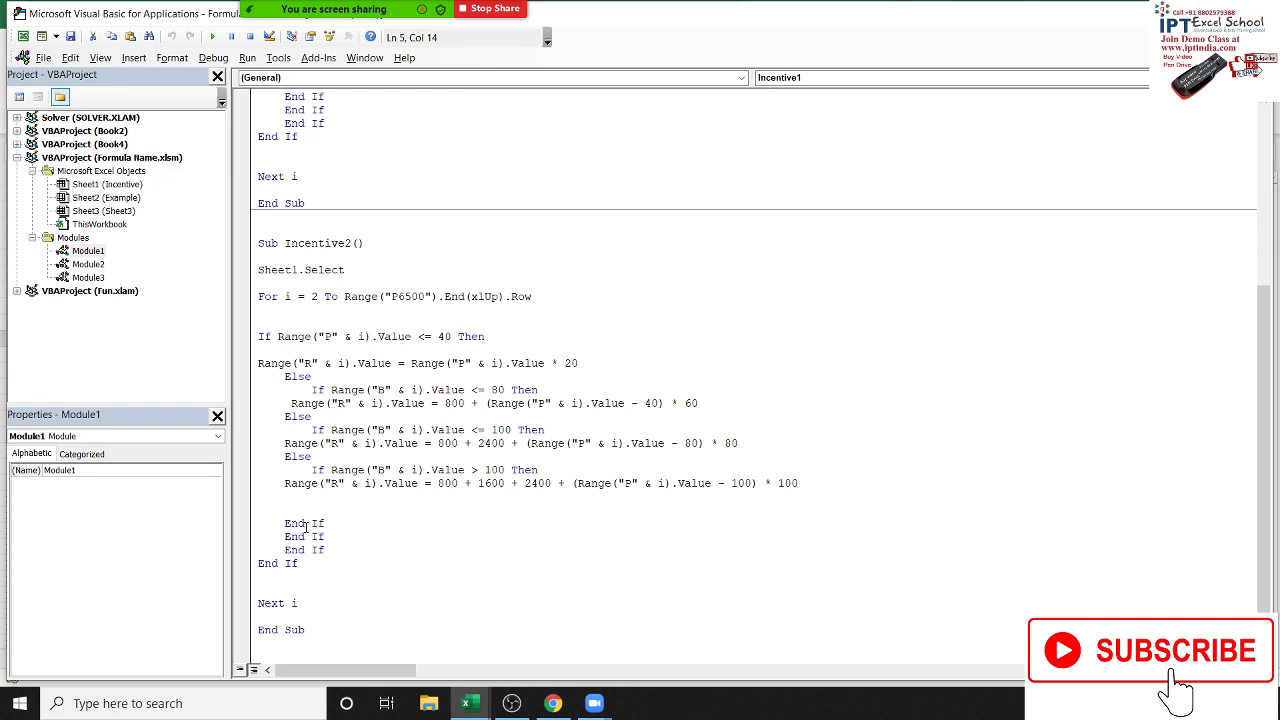
{"action": "left_click", "coordinate": [391, 624]}
{"action": "key", "text": "alt+F11"}
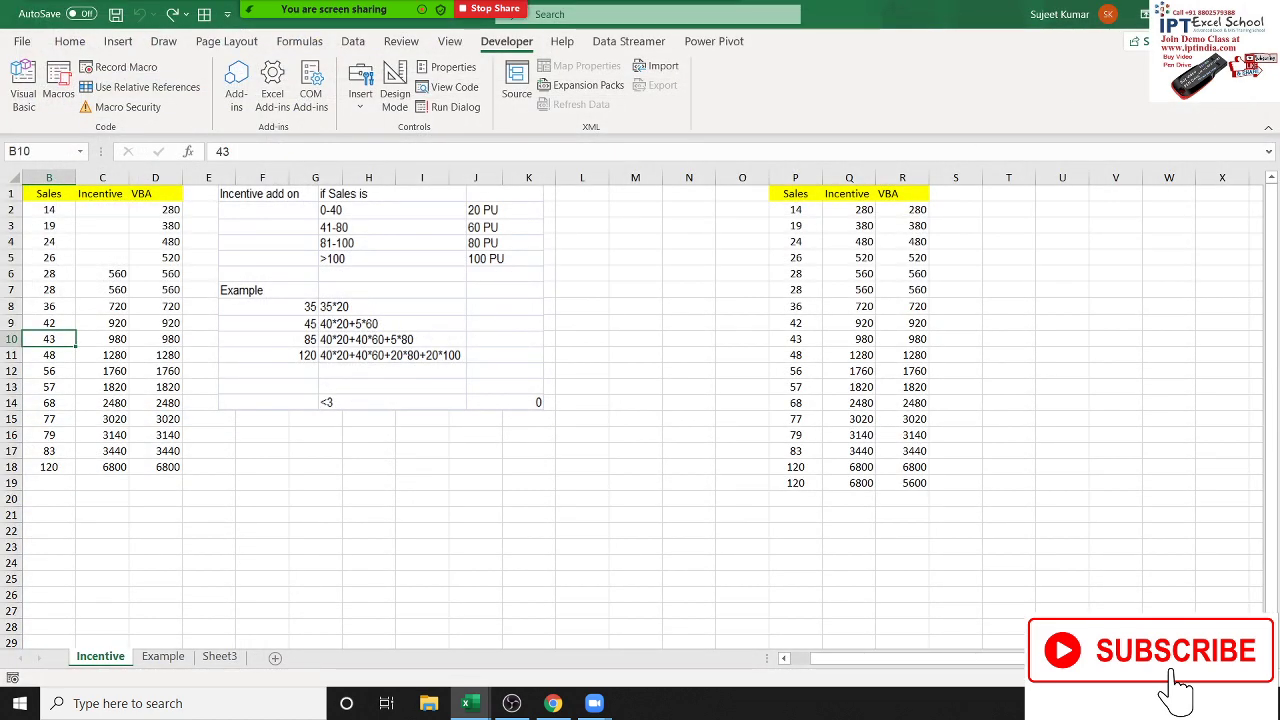
{"action": "key", "text": "ctrl+w"}
Discard the workbook's changes, go back to Gmail and start a new email.
{"action": "left_click", "coordinate": [617, 376]}
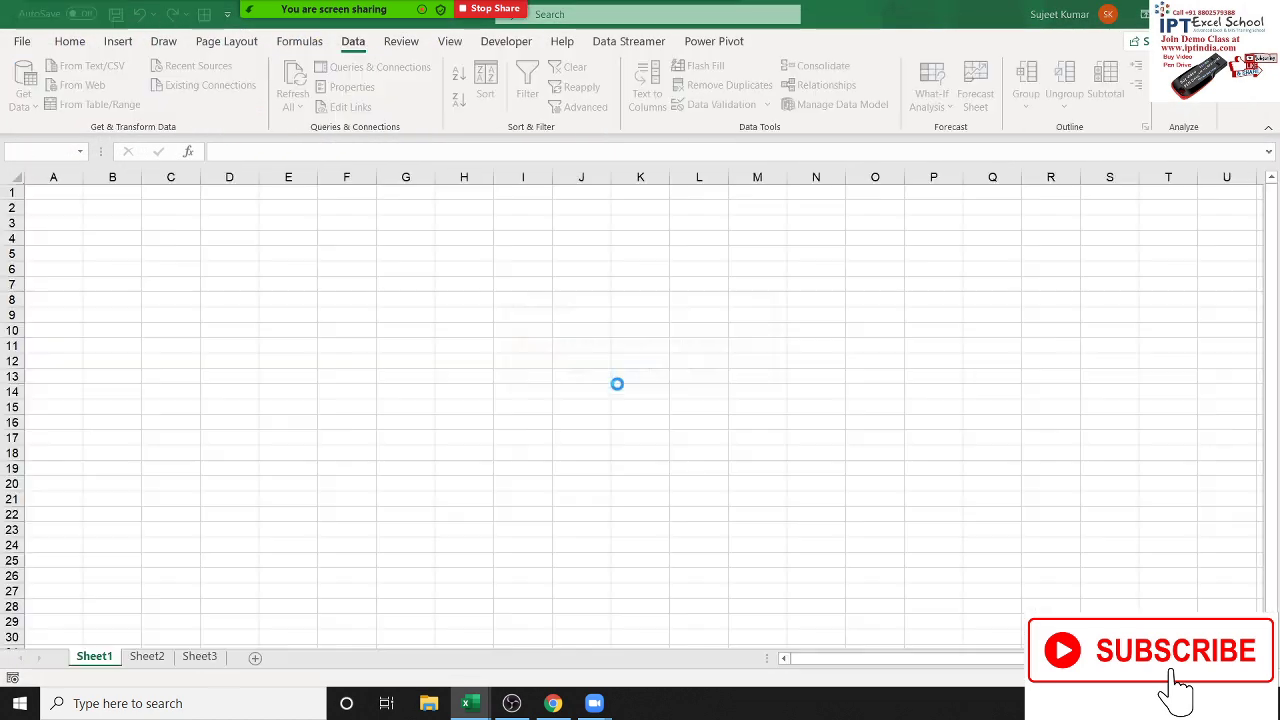
{"action": "left_click", "coordinate": [552, 703]}
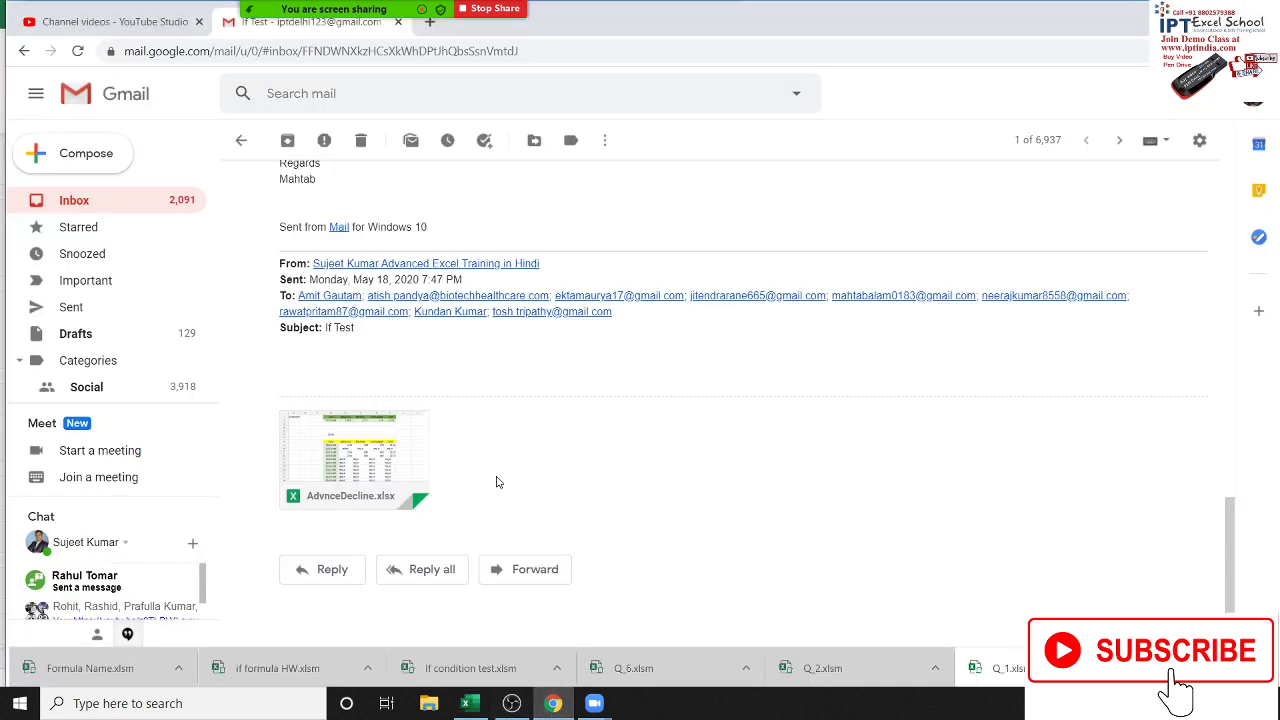
{"action": "scroll", "coordinate": [498, 482], "scroll_direction": "up", "scroll_amount": 3}
{"action": "scroll", "coordinate": [498, 482], "scroll_direction": "up", "scroll_amount": 3}
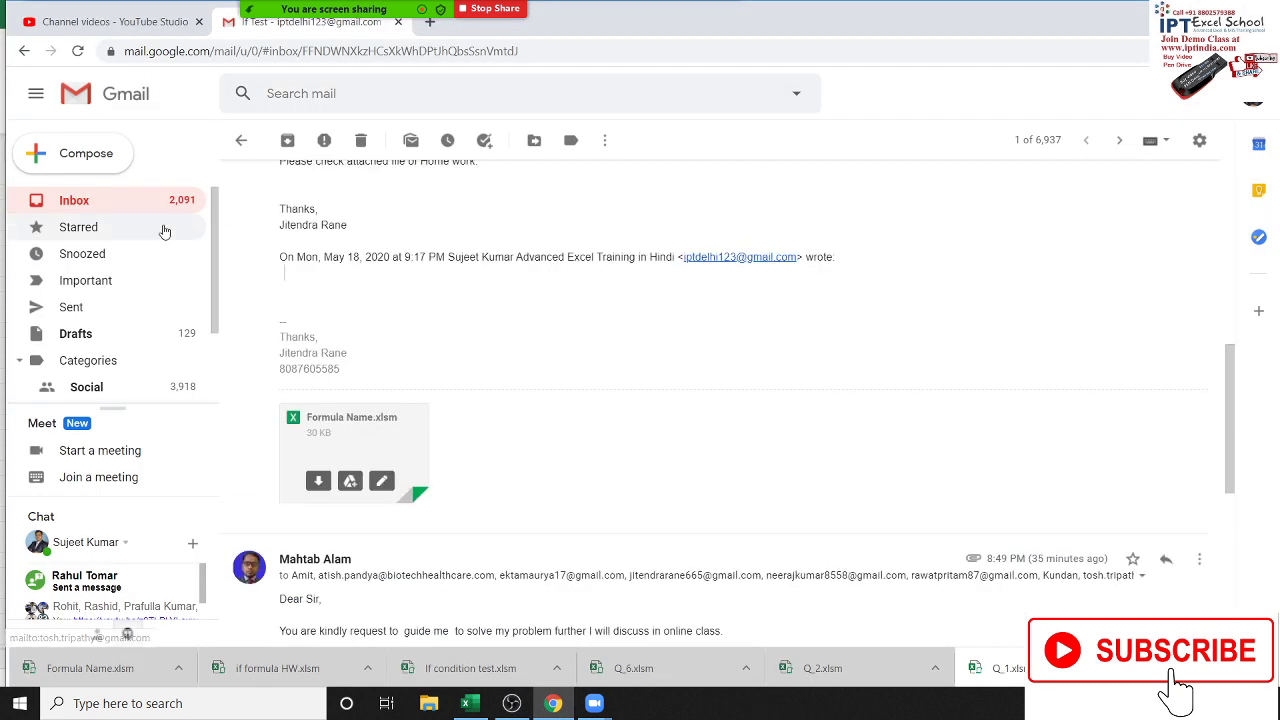
{"action": "left_click", "coordinate": [100, 153]}
{"action": "type", "text": "r"}
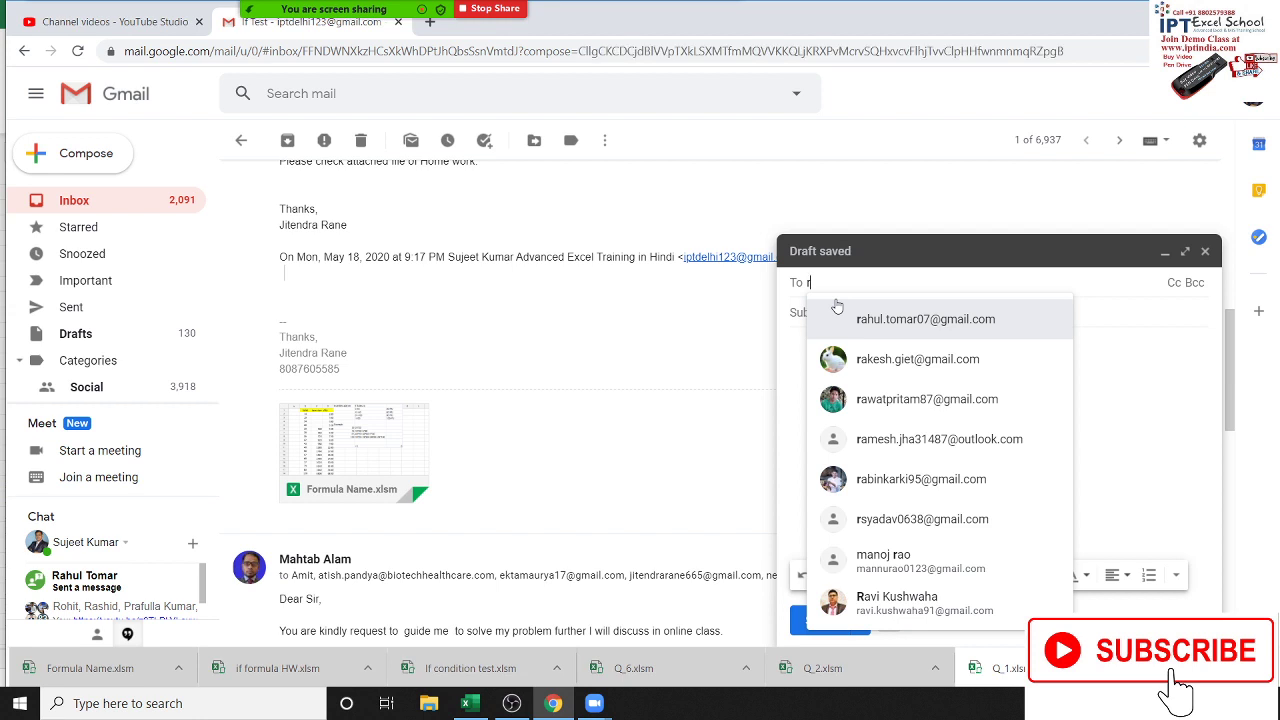
Add both students as recipients from the autocomplete suggestions, then glance at the meeting participant list.
{"action": "key", "text": "BackSpace"}
{"action": "type", "text": "ek"}
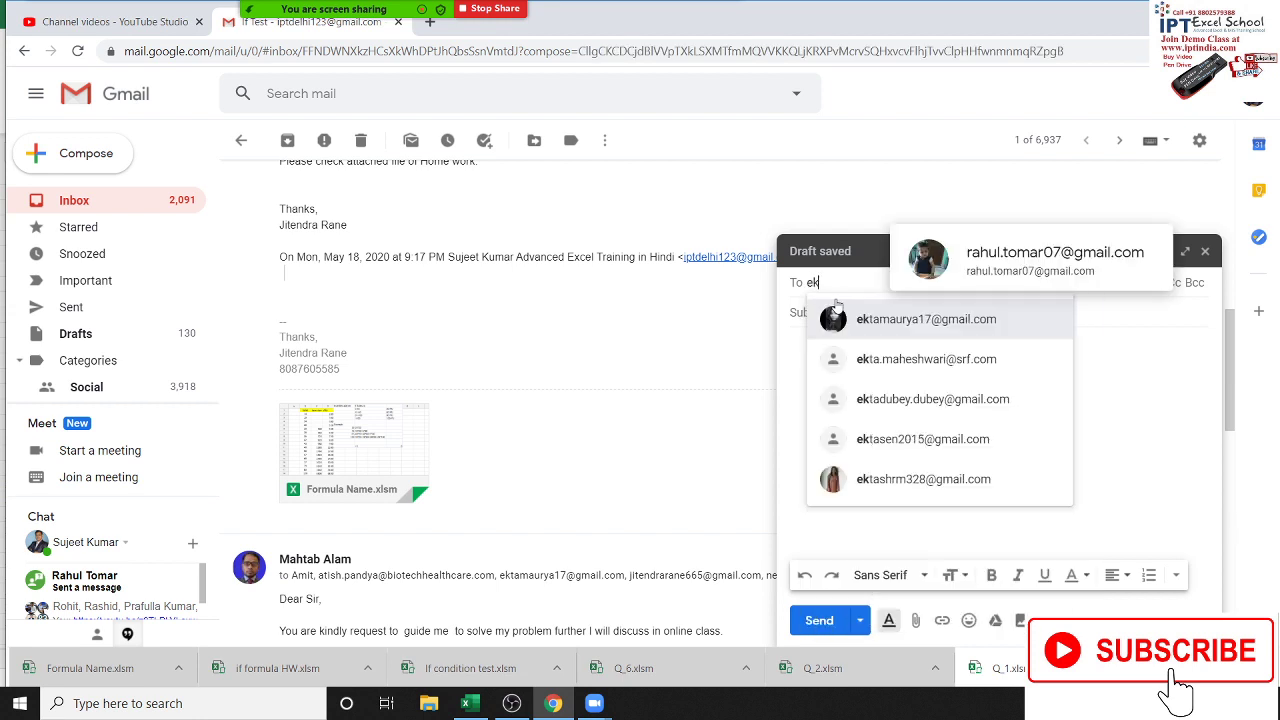
{"action": "key", "text": "Return"}
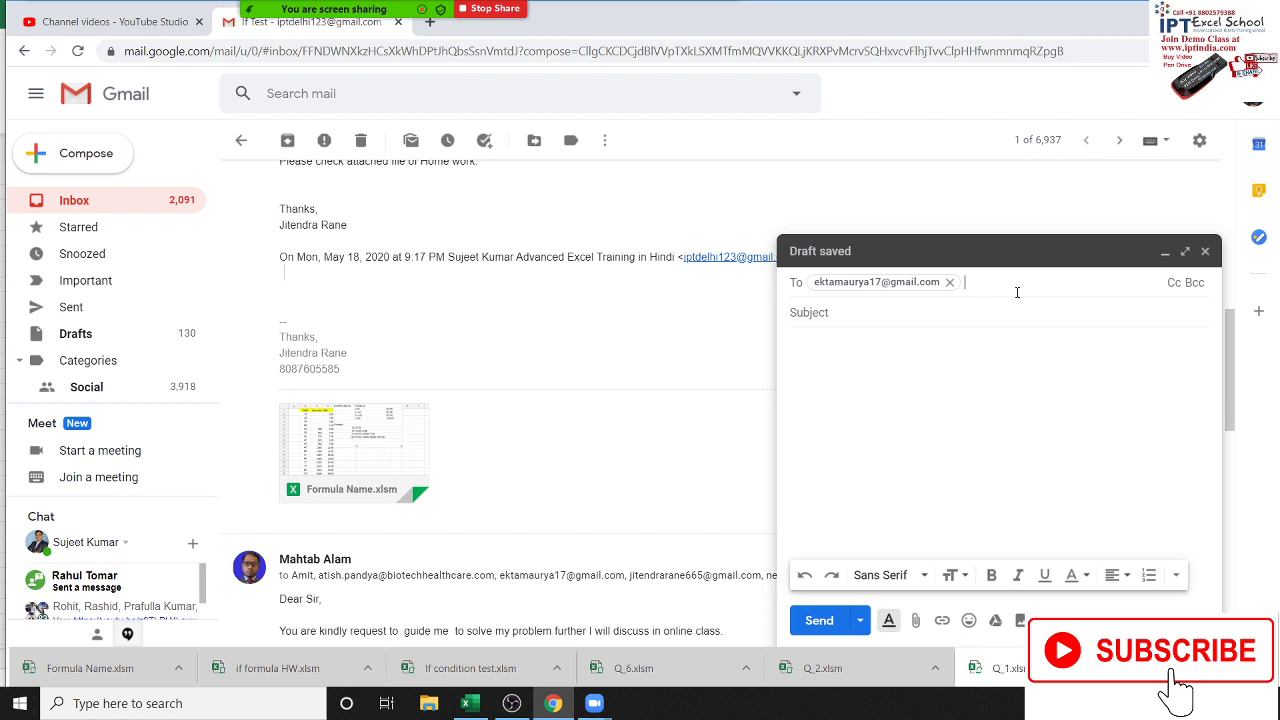
{"action": "type", "text": "jit"}
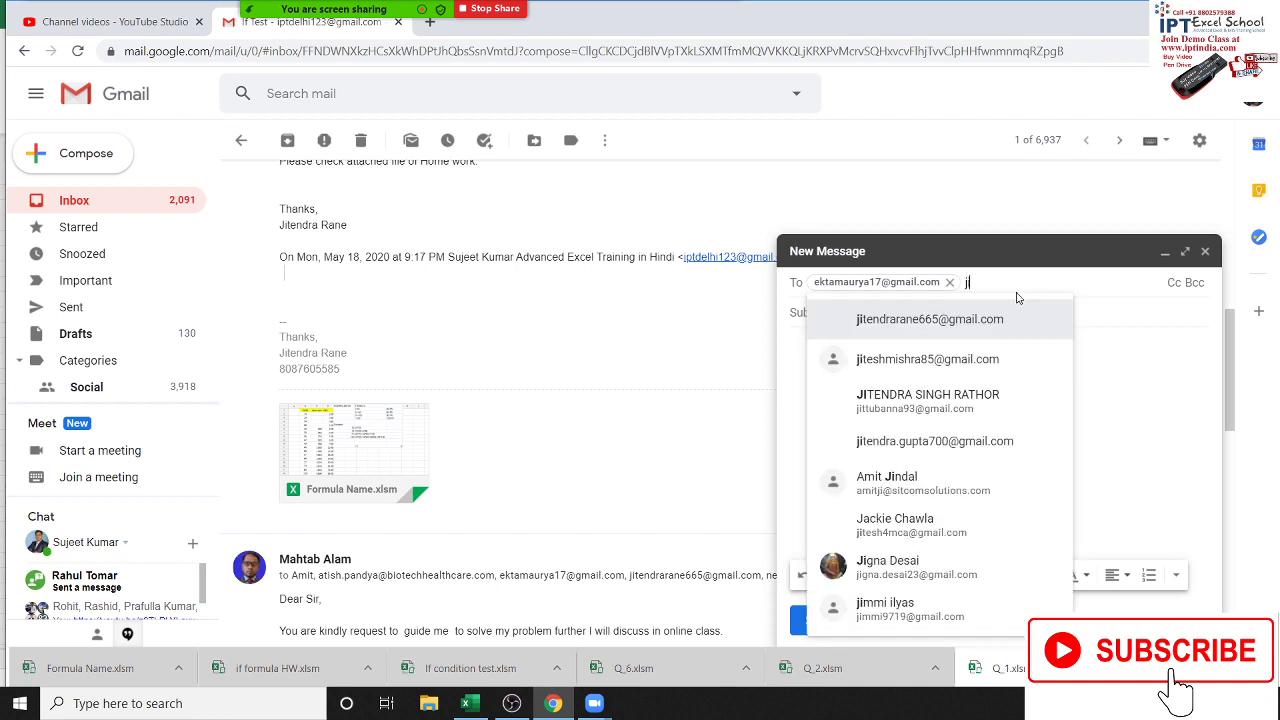
{"action": "left_click", "coordinate": [1011, 329]}
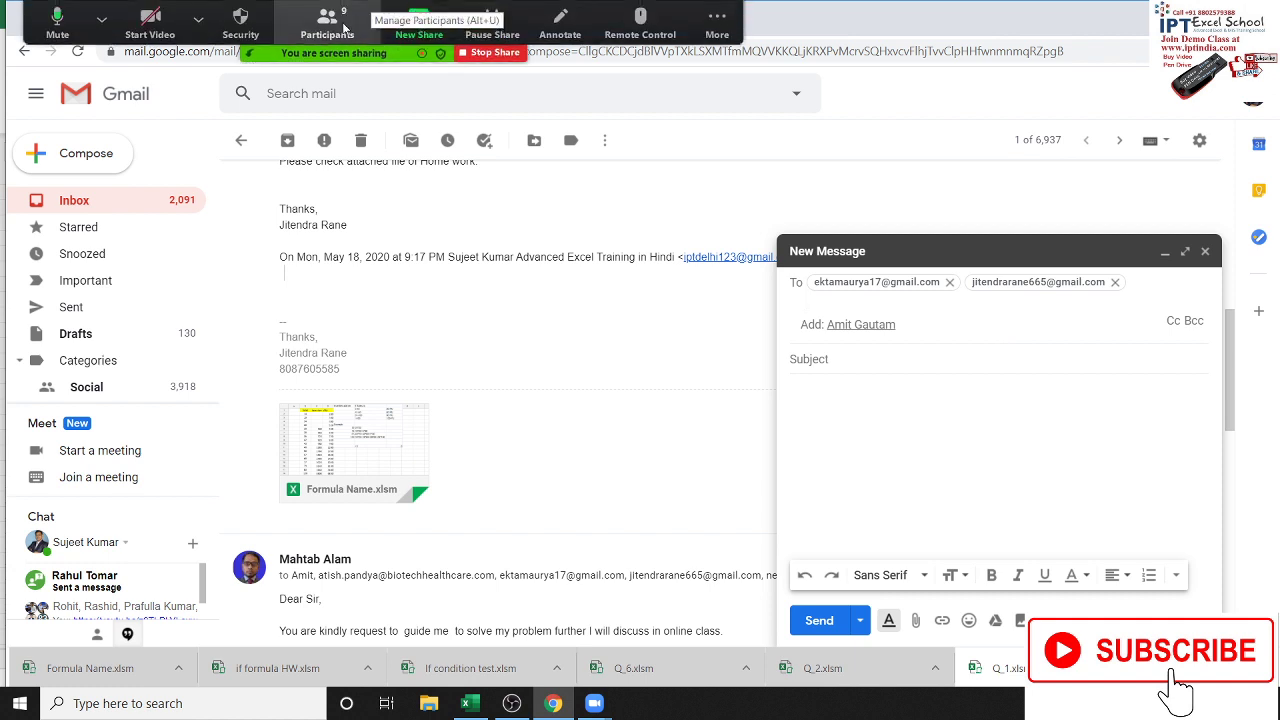
{"action": "left_click", "coordinate": [330, 22]}
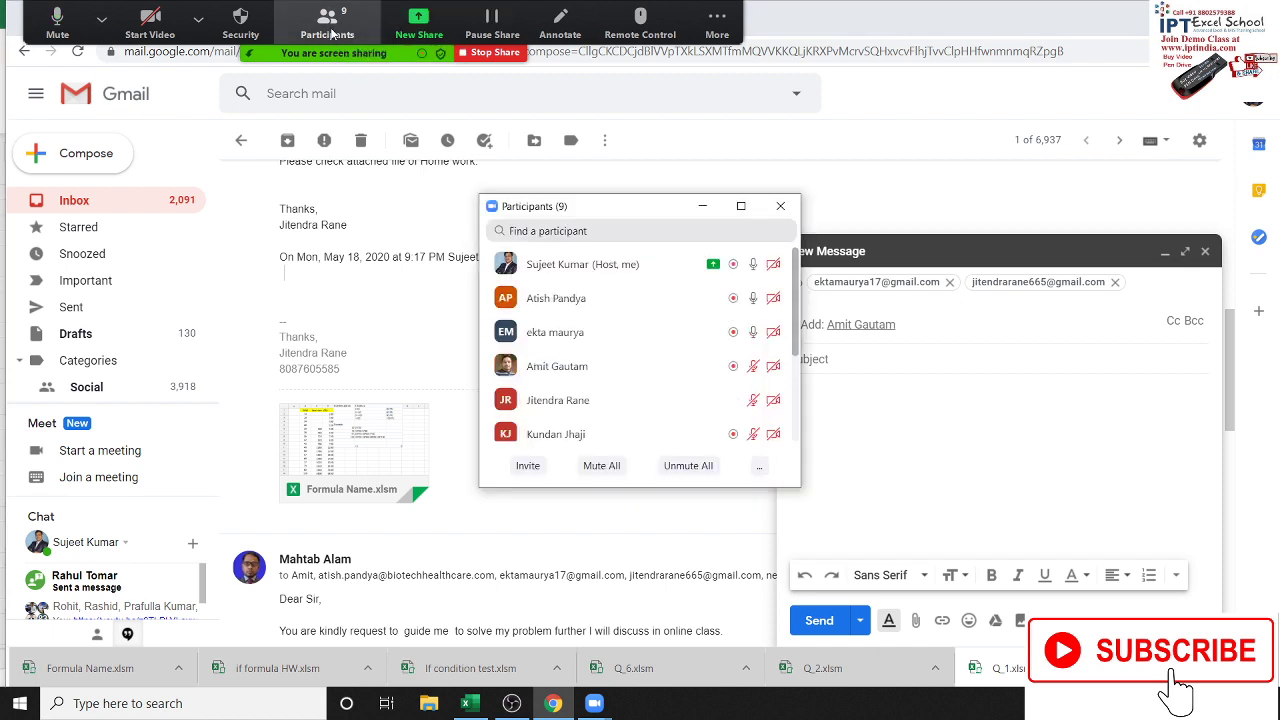
{"action": "left_click", "coordinate": [780, 206]}
Give the draft the subject 'file'.
{"action": "left_click", "coordinate": [874, 405]}
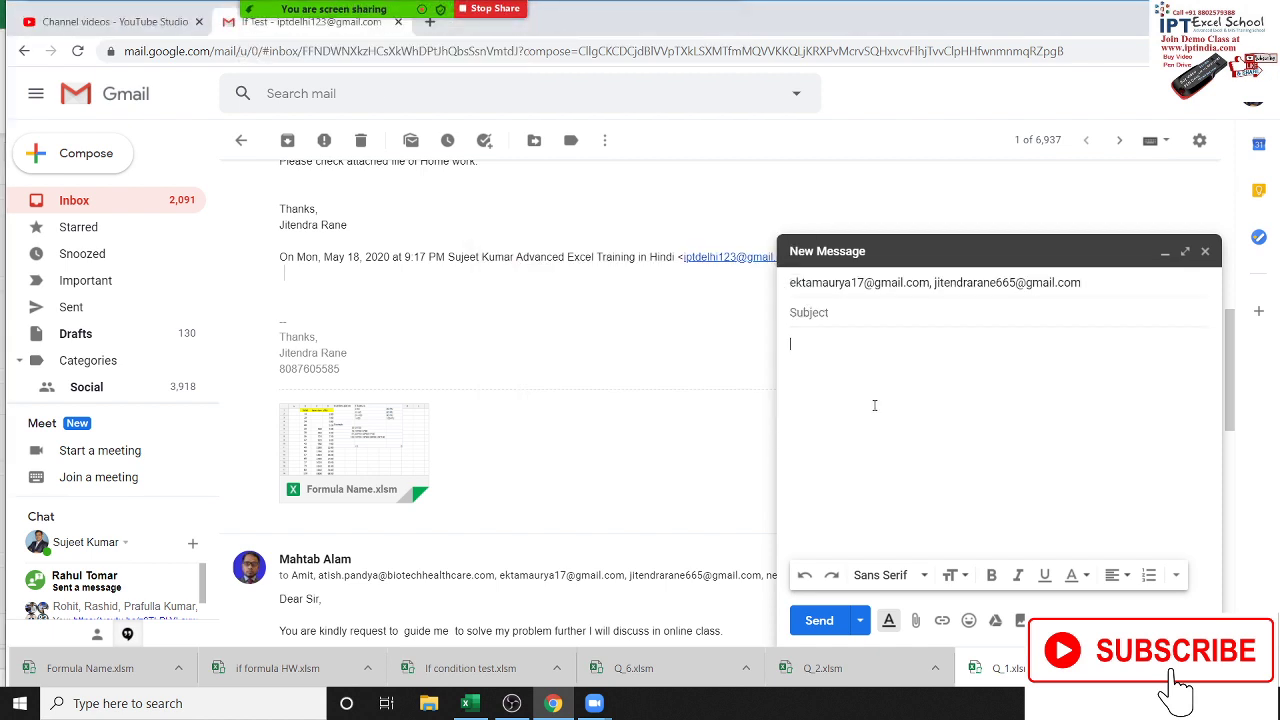
{"action": "left_click", "coordinate": [825, 306]}
{"action": "type", "text": "fi"}
{"action": "type", "text": "le"}
{"action": "left_click", "coordinate": [878, 374]}
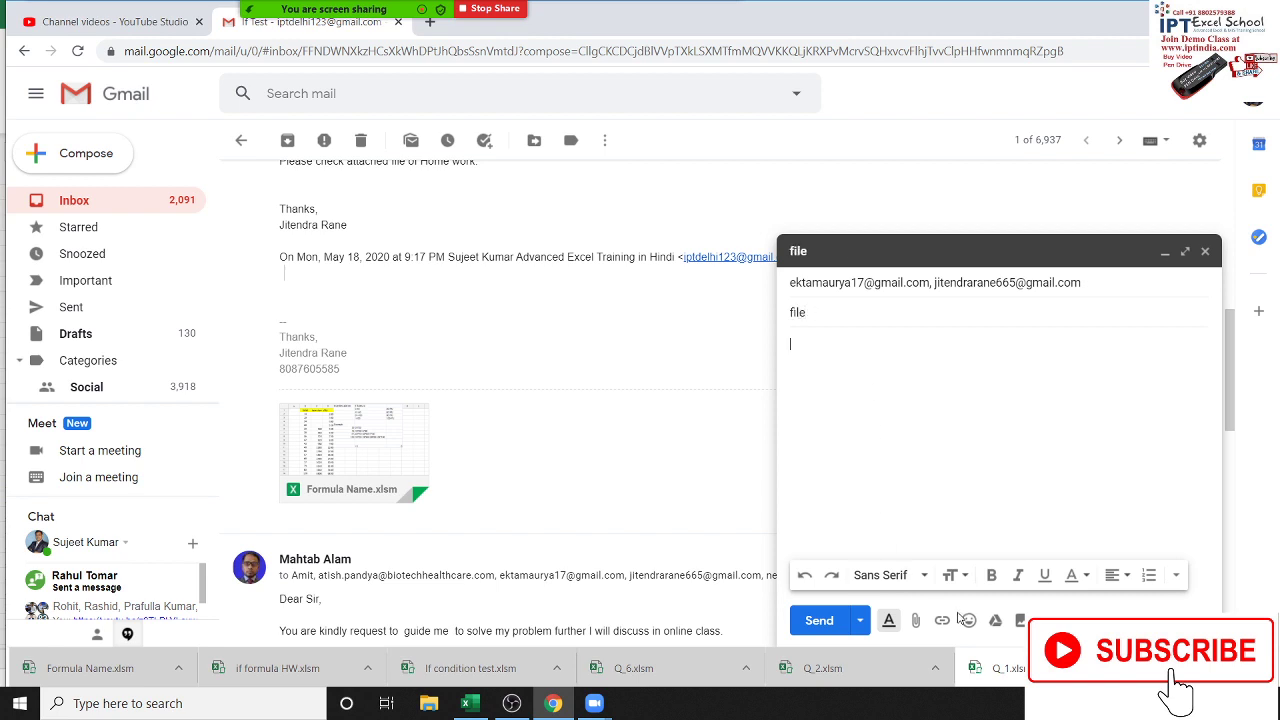
Attach If condition test.xlsm from the Downloads folder.
{"action": "left_click", "coordinate": [916, 621]}
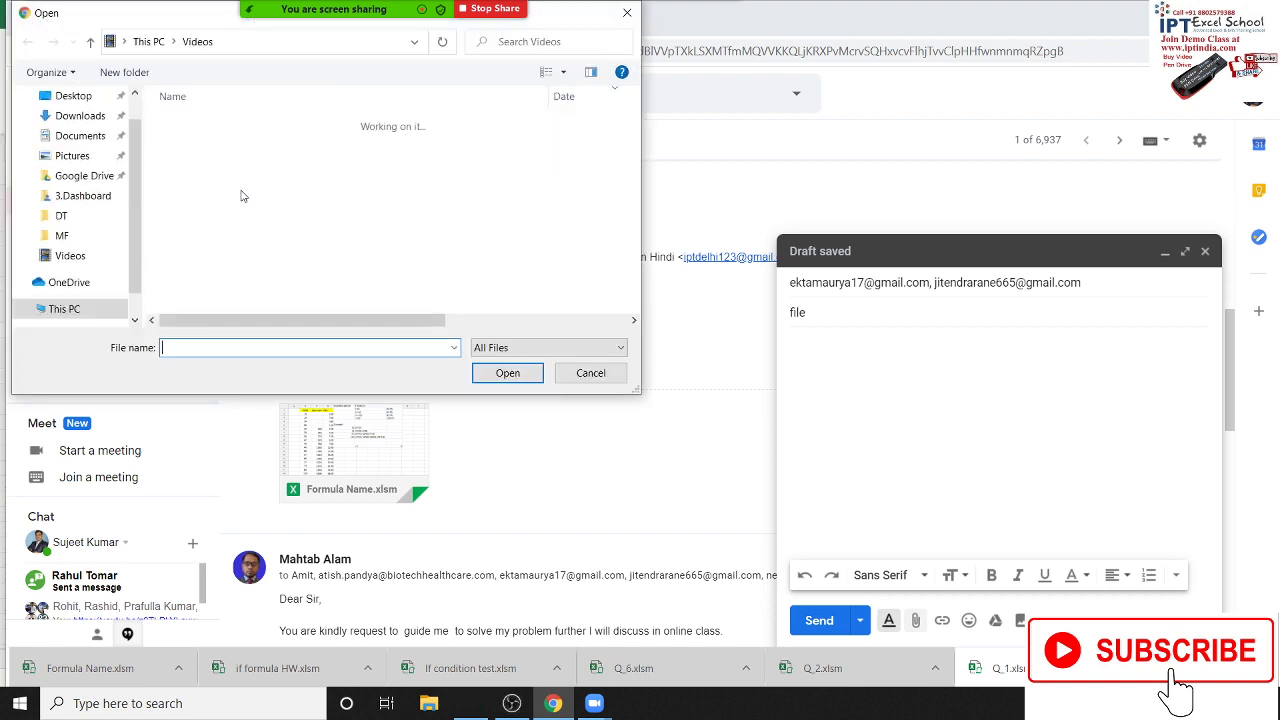
{"action": "left_click", "coordinate": [80, 164]}
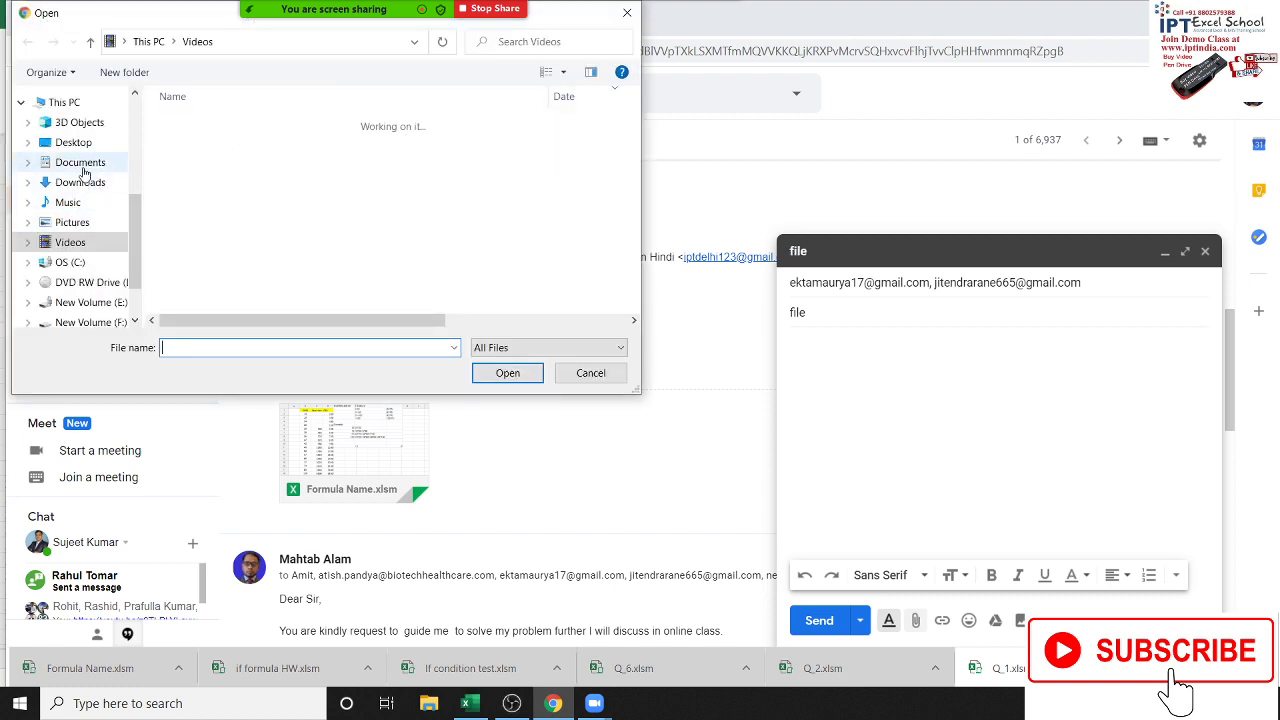
{"action": "left_click", "coordinate": [80, 183]}
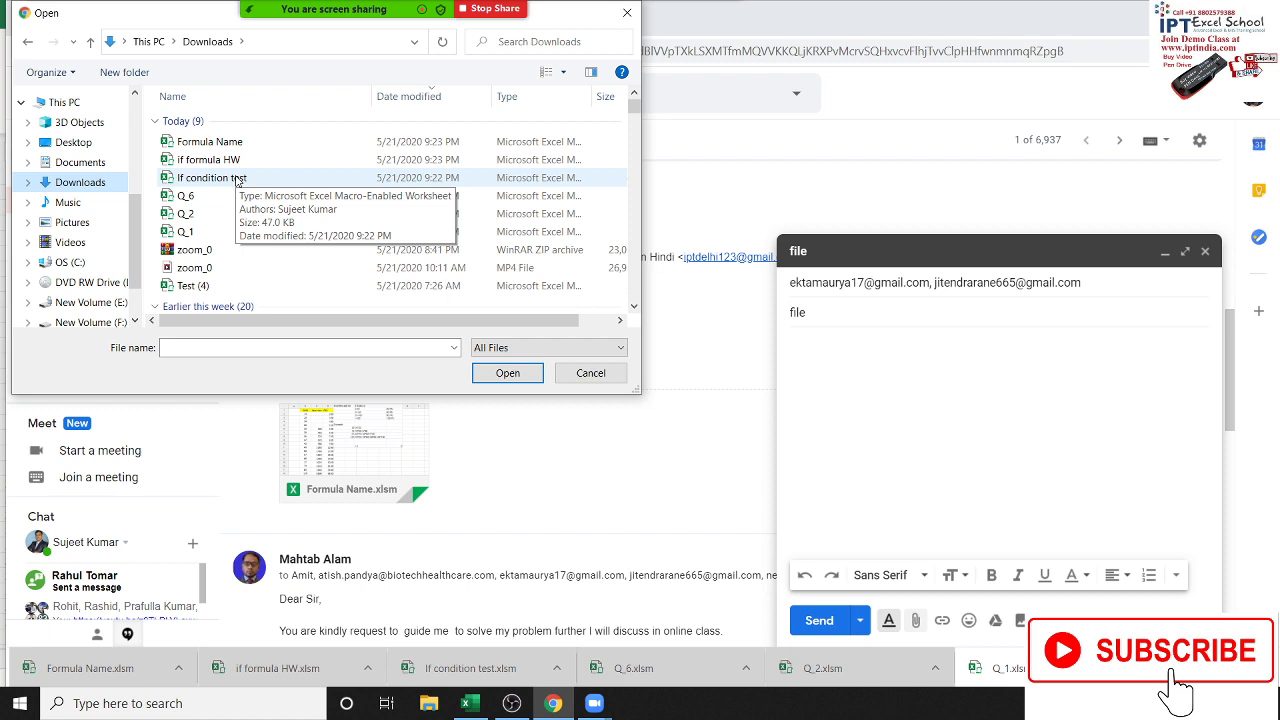
{"action": "left_click", "coordinate": [238, 178]}
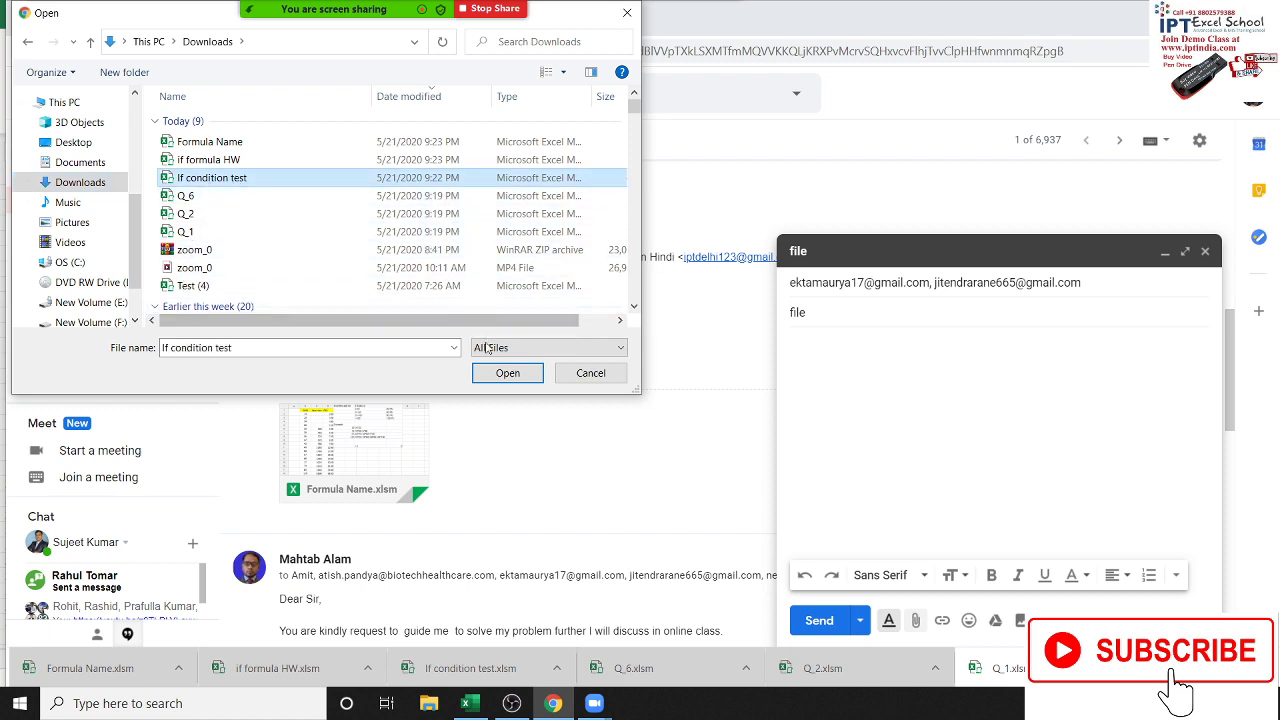
{"action": "left_click", "coordinate": [507, 373]}
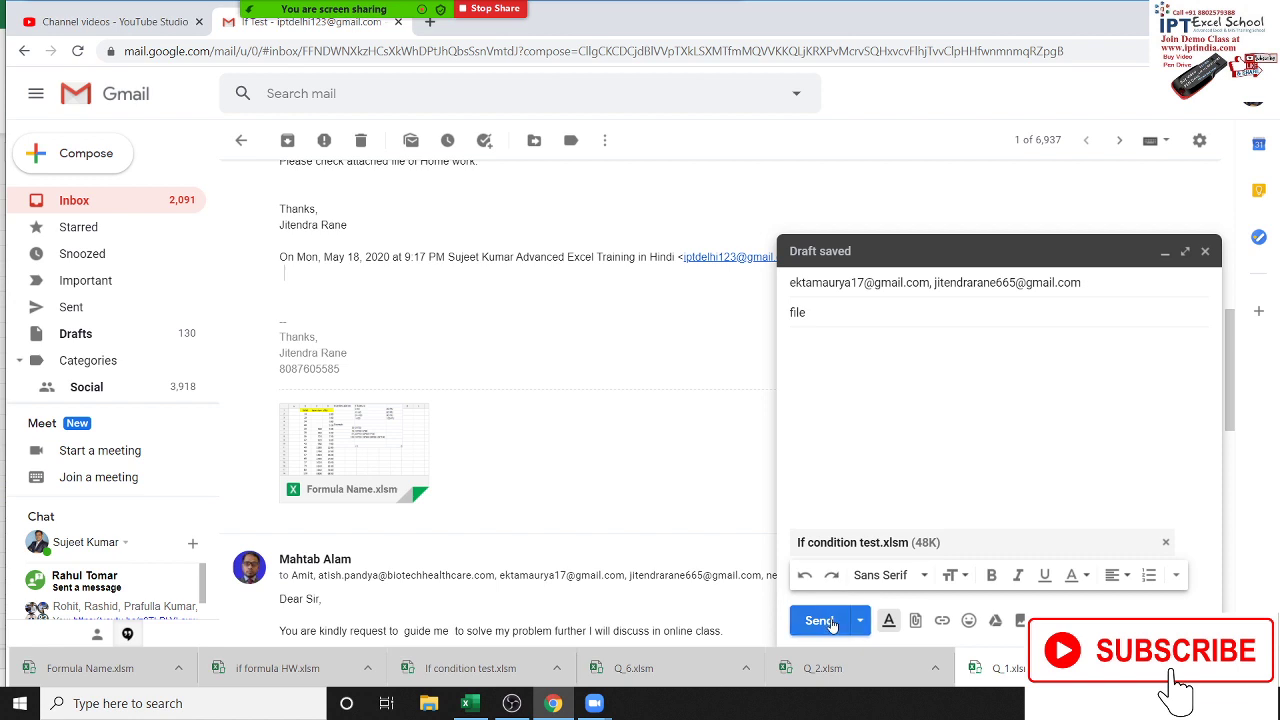
Open the attached If condition test.xlsm to verify it, then send the email to both students.
{"action": "left_click", "coordinate": [845, 548]}
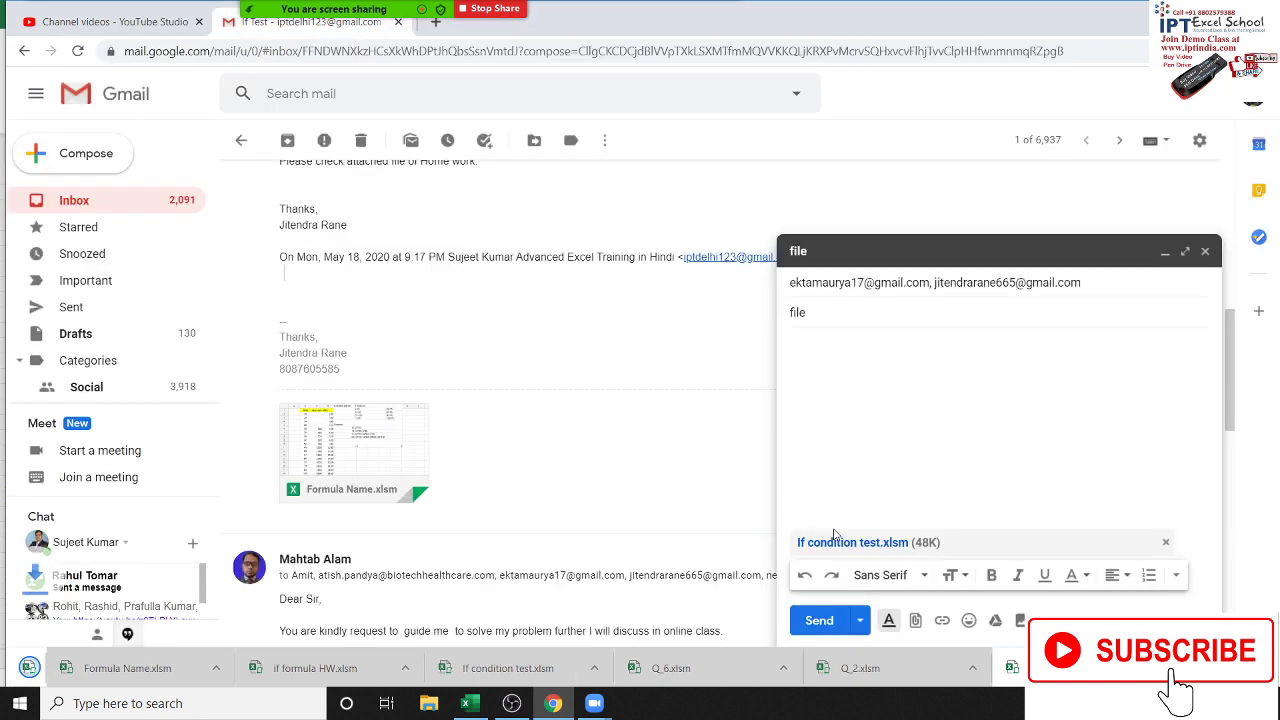
{"action": "left_click", "coordinate": [120, 668]}
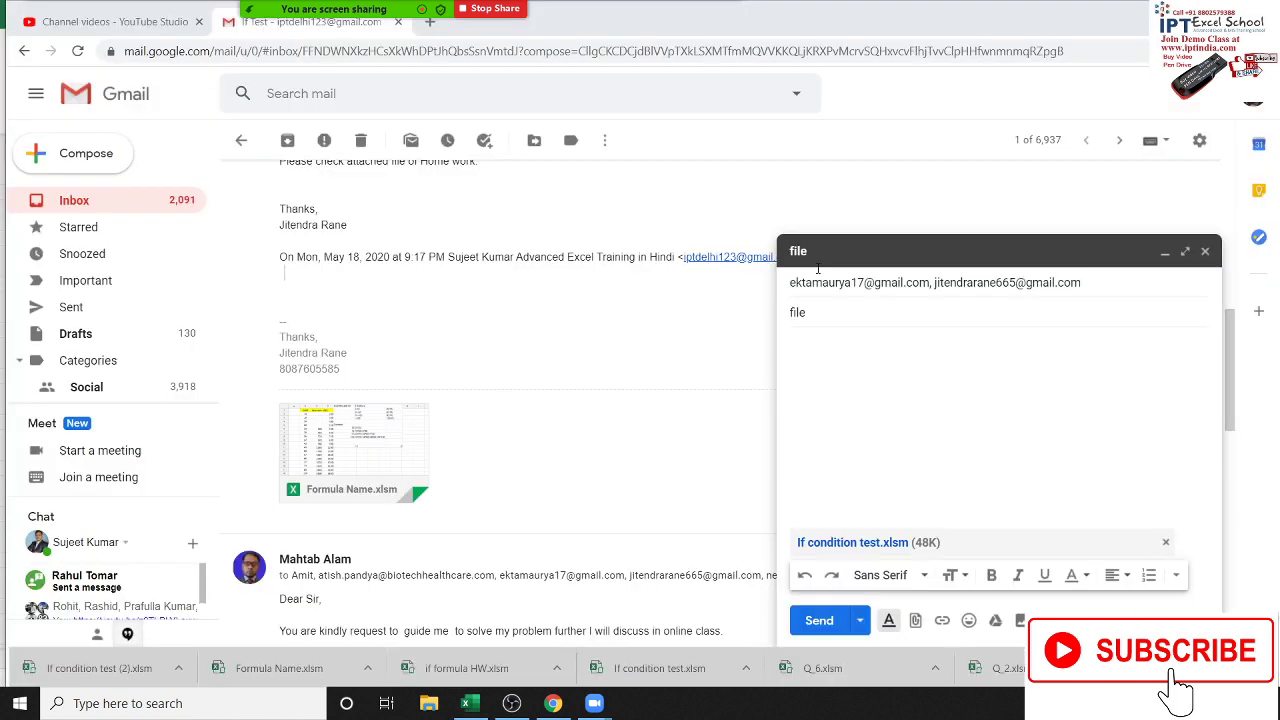
{"action": "left_click", "coordinate": [819, 620]}
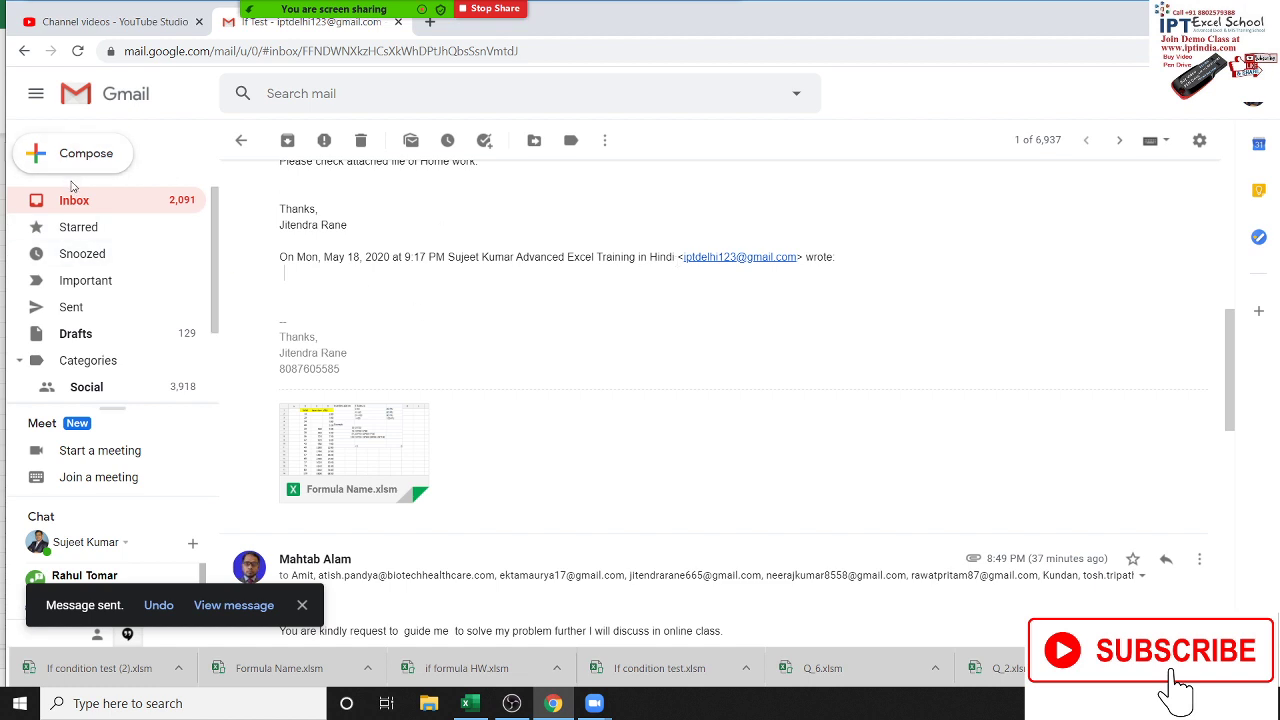
Go back to the Gmail inbox and switch to the blank Excel workbook with Sheet1 to Sheet3.
{"action": "left_click", "coordinate": [76, 204]}
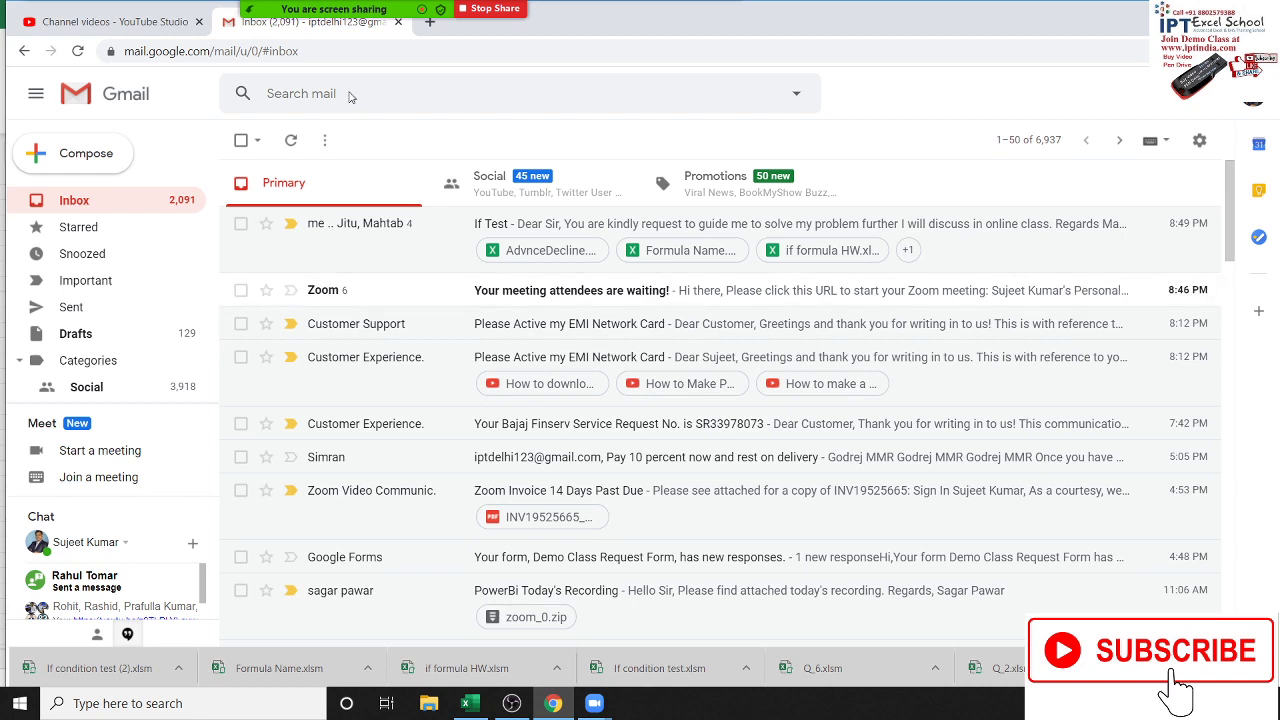
{"action": "key", "text": "alt+Tab"}
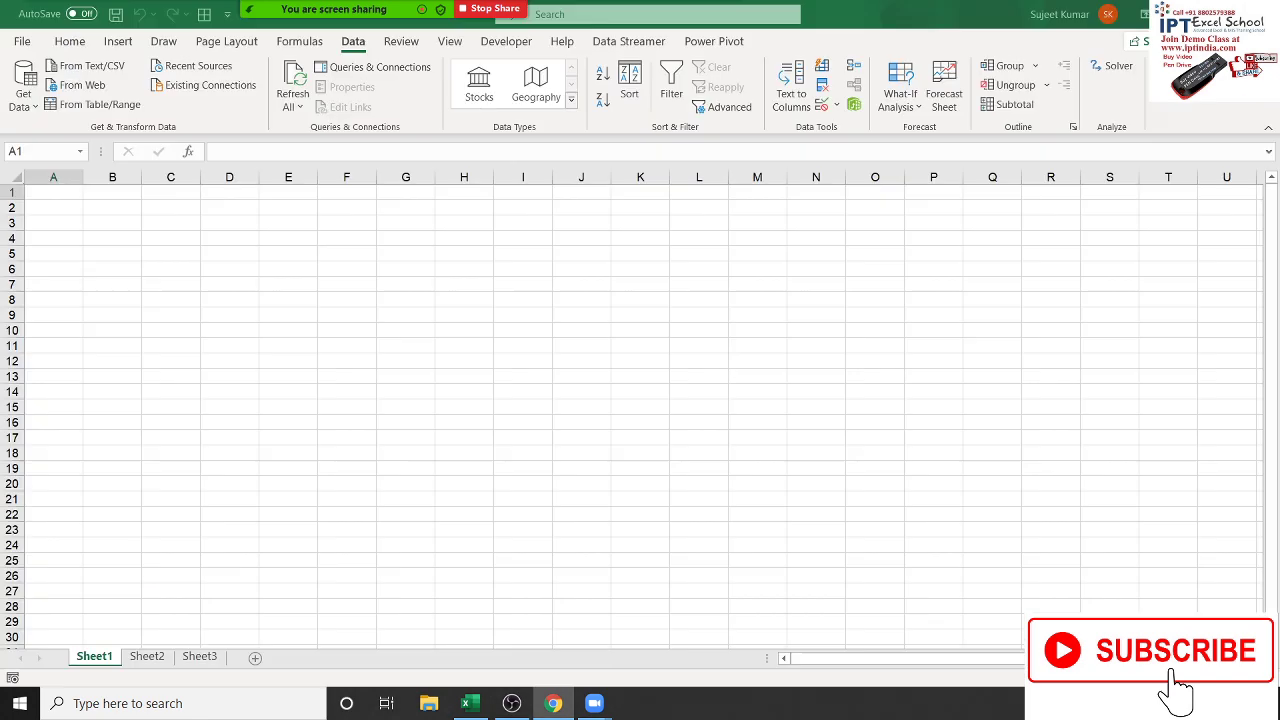
{"action": "left_click", "coordinate": [604, 452]}
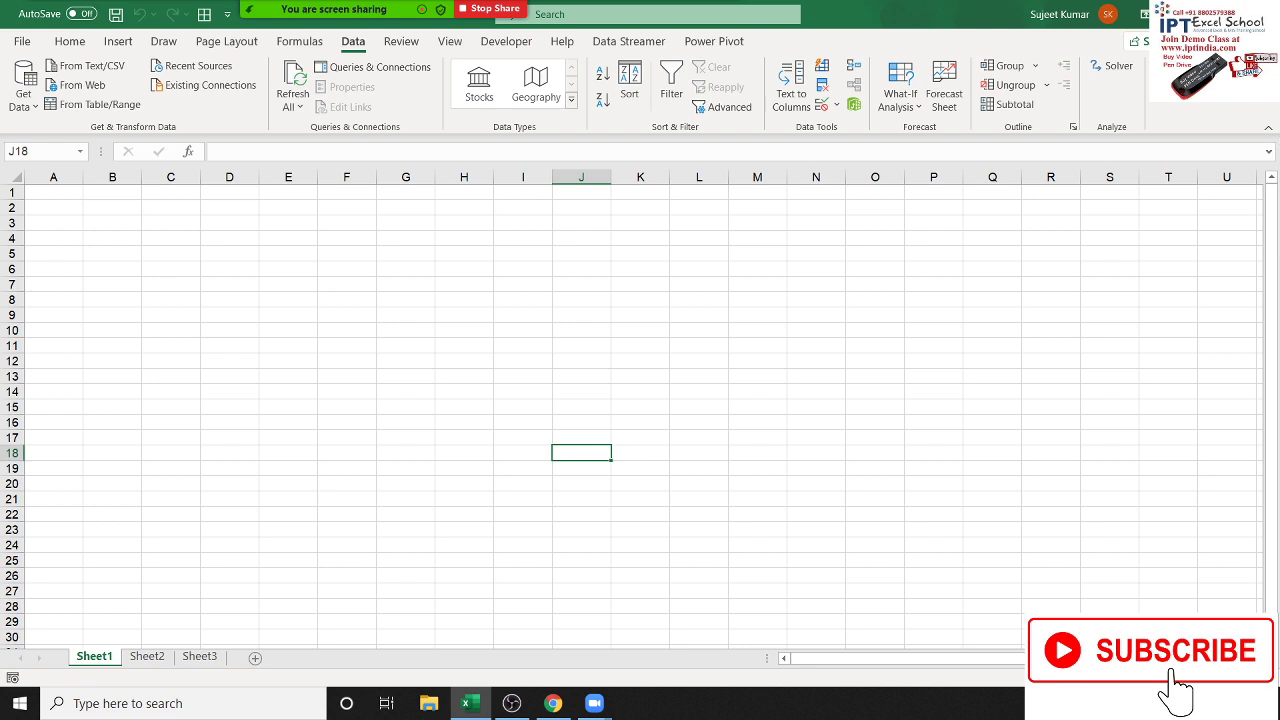
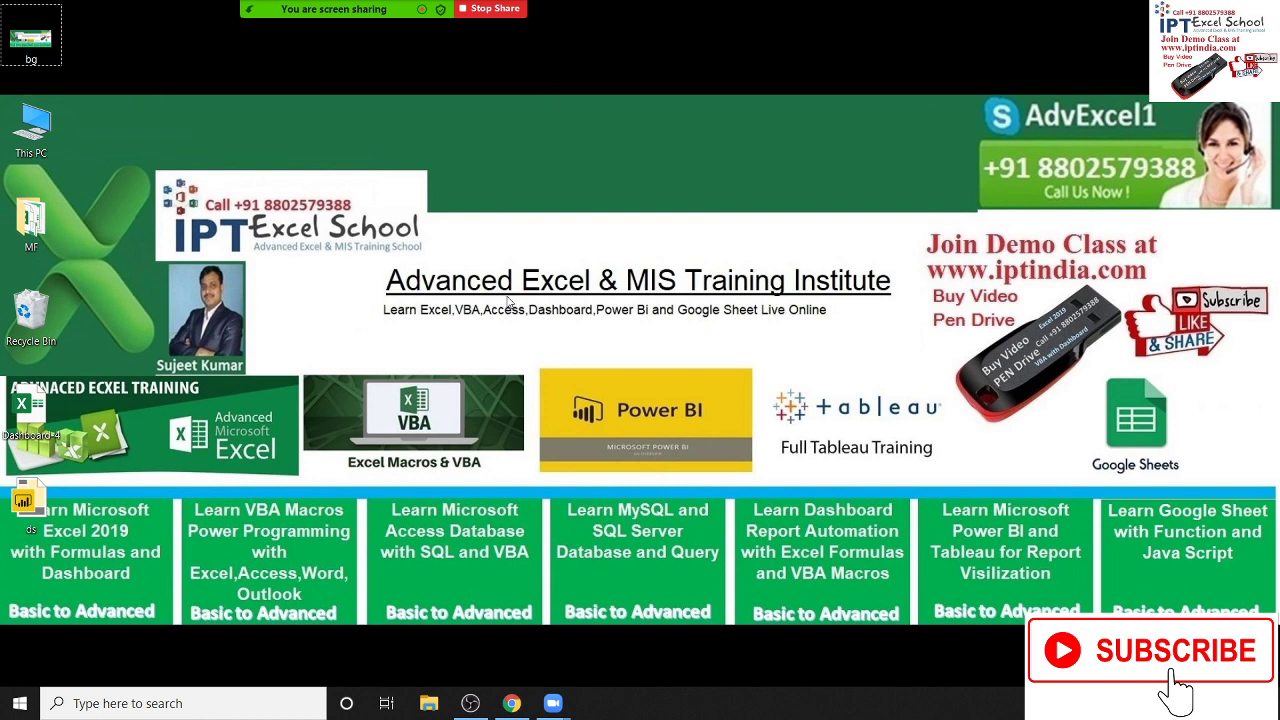
Bring Chrome to the front and load the Google home page in a new tab.
{"action": "left_click", "coordinate": [511, 703]}
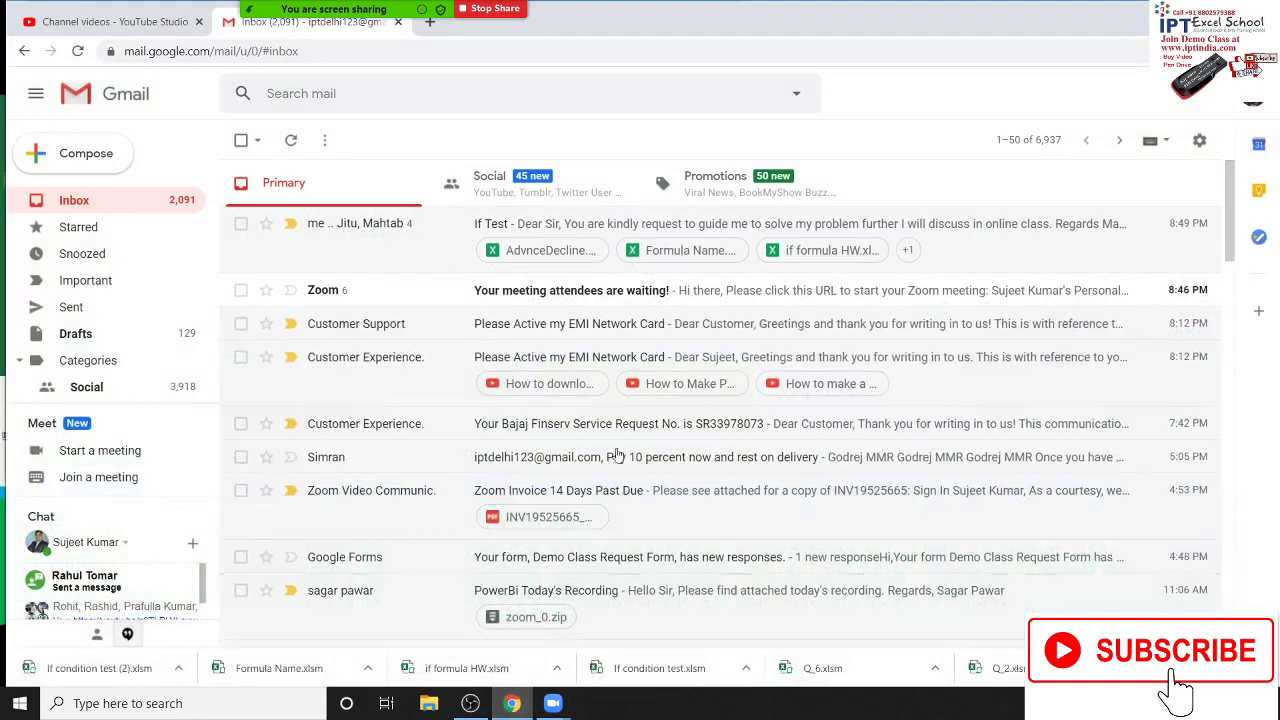
{"action": "left_click", "coordinate": [429, 28]}
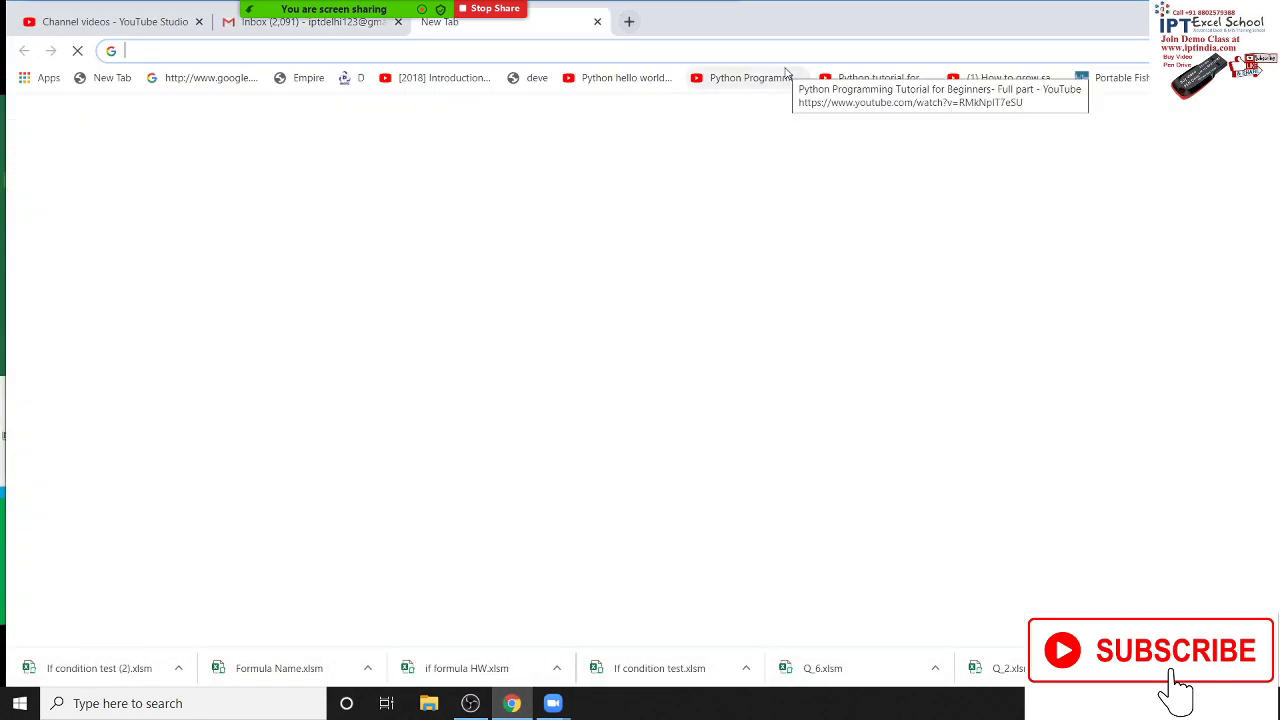
{"action": "type", "text": "goo"}
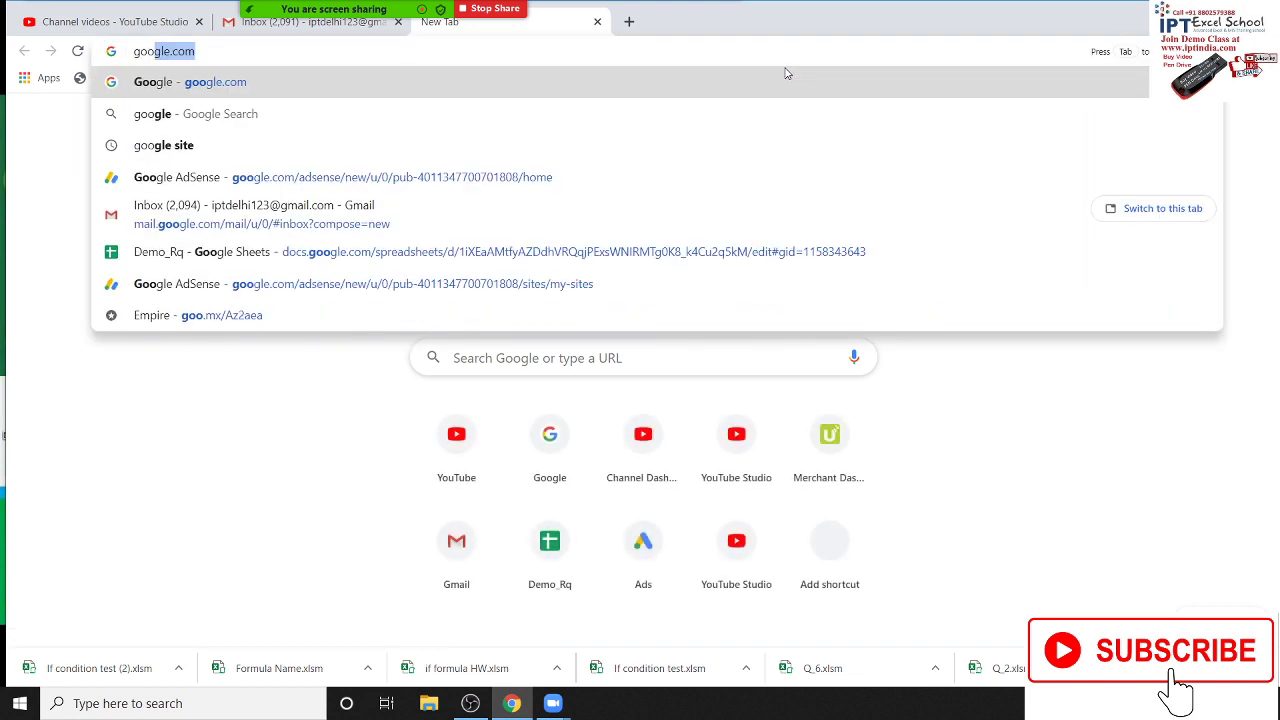
{"action": "key", "text": "Return"}
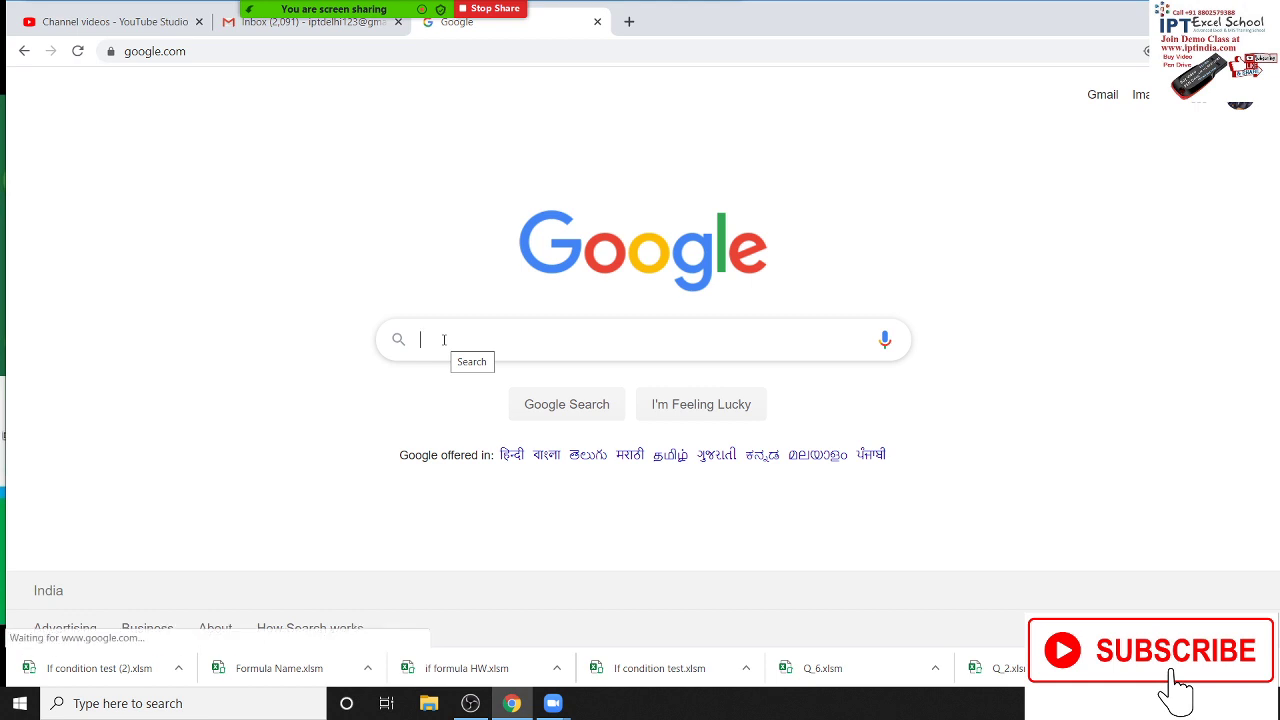
Search Google for 'vba function list'.
{"action": "type", "text": "vba"}
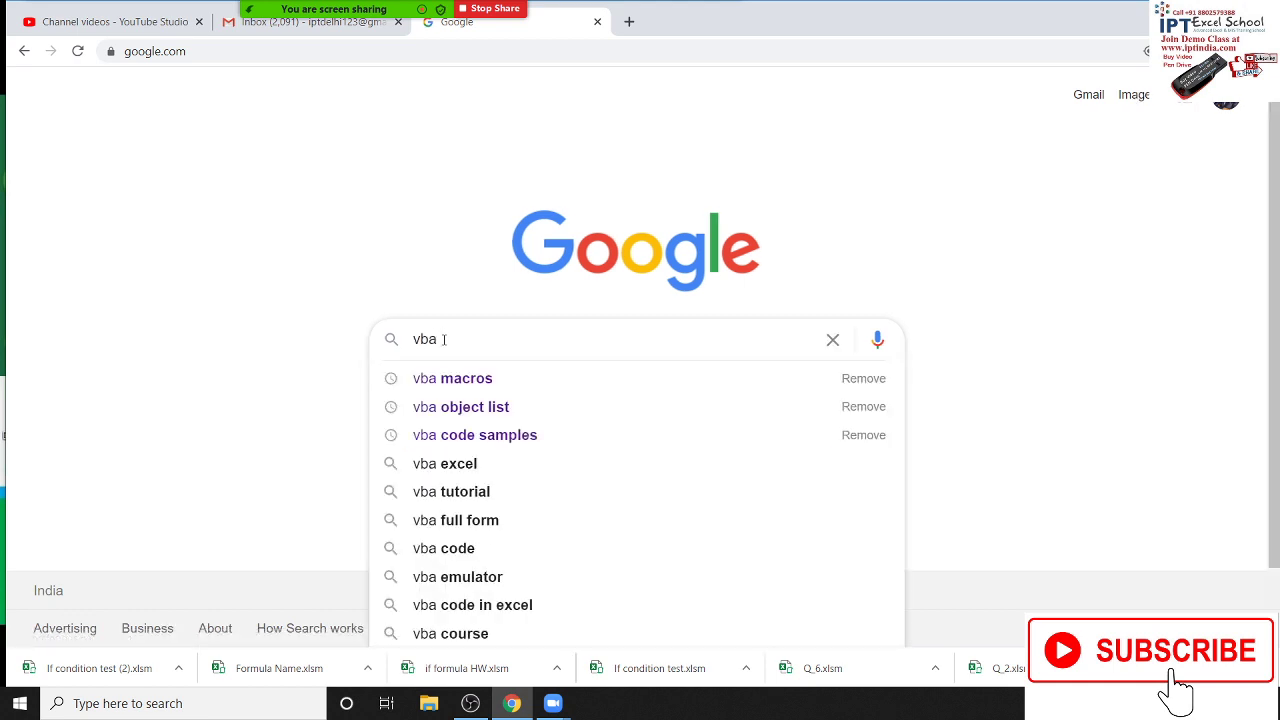
{"action": "key", "text": "Down"}
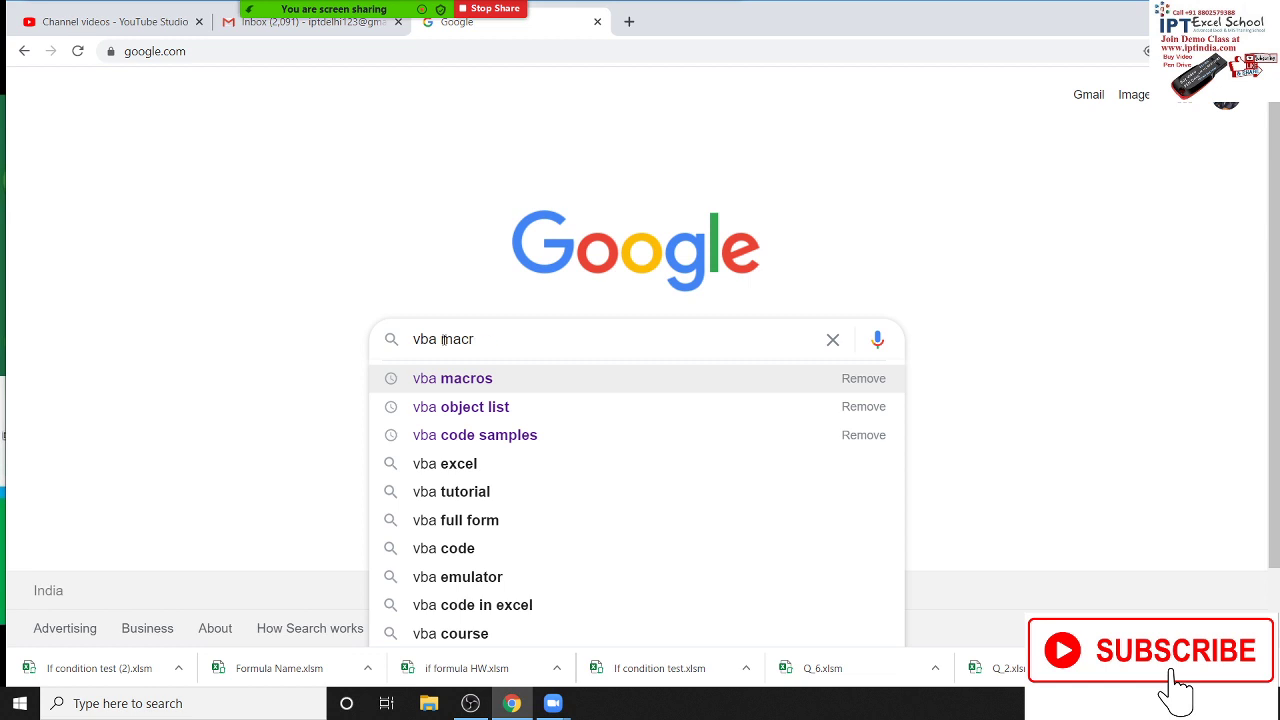
{"action": "key", "text": "BackSpace"}
{"action": "key", "text": "BackSpace"}
{"action": "key", "text": "BackSpace"}
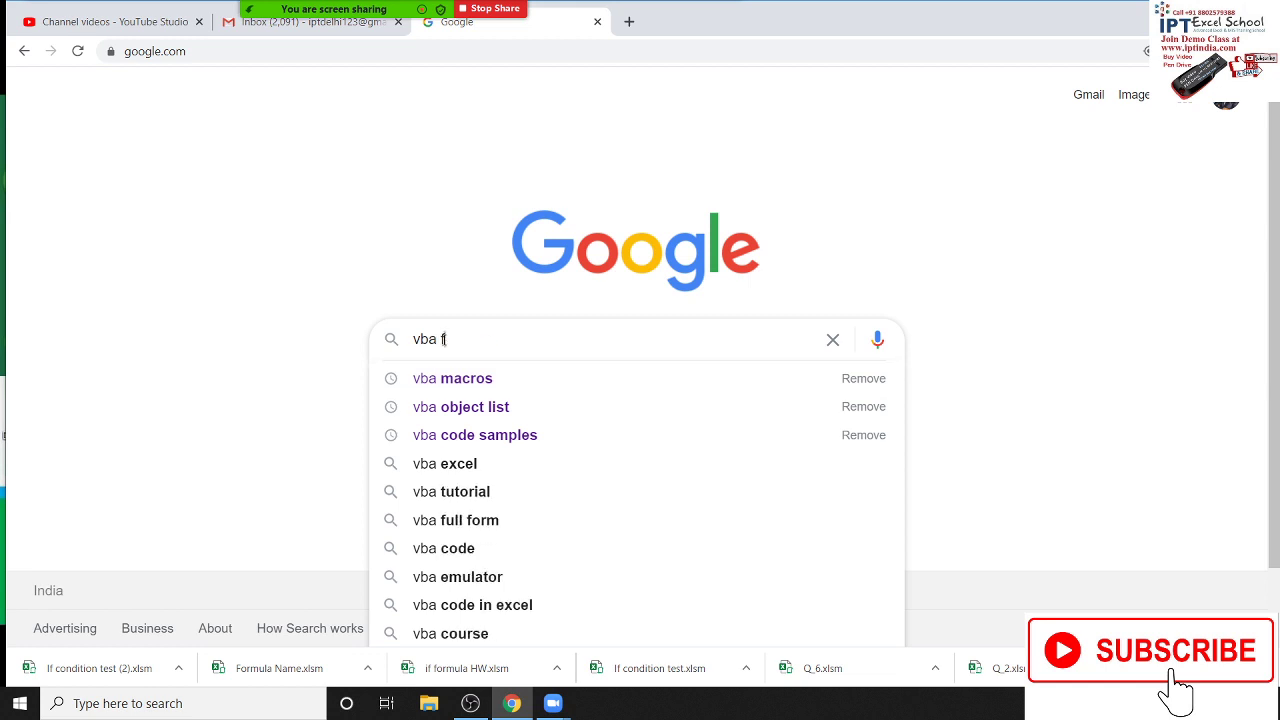
{"action": "type", "text": "unctio"}
{"action": "key", "text": "Down"}
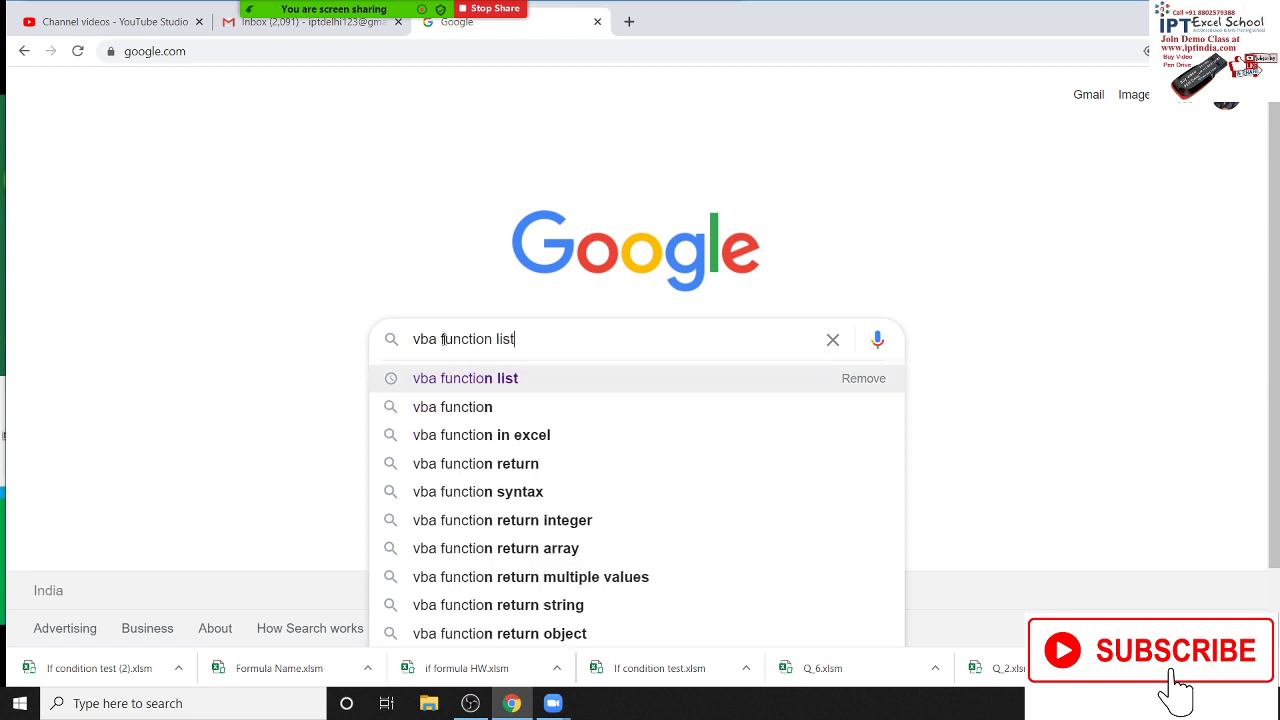
{"action": "key", "text": "Return"}
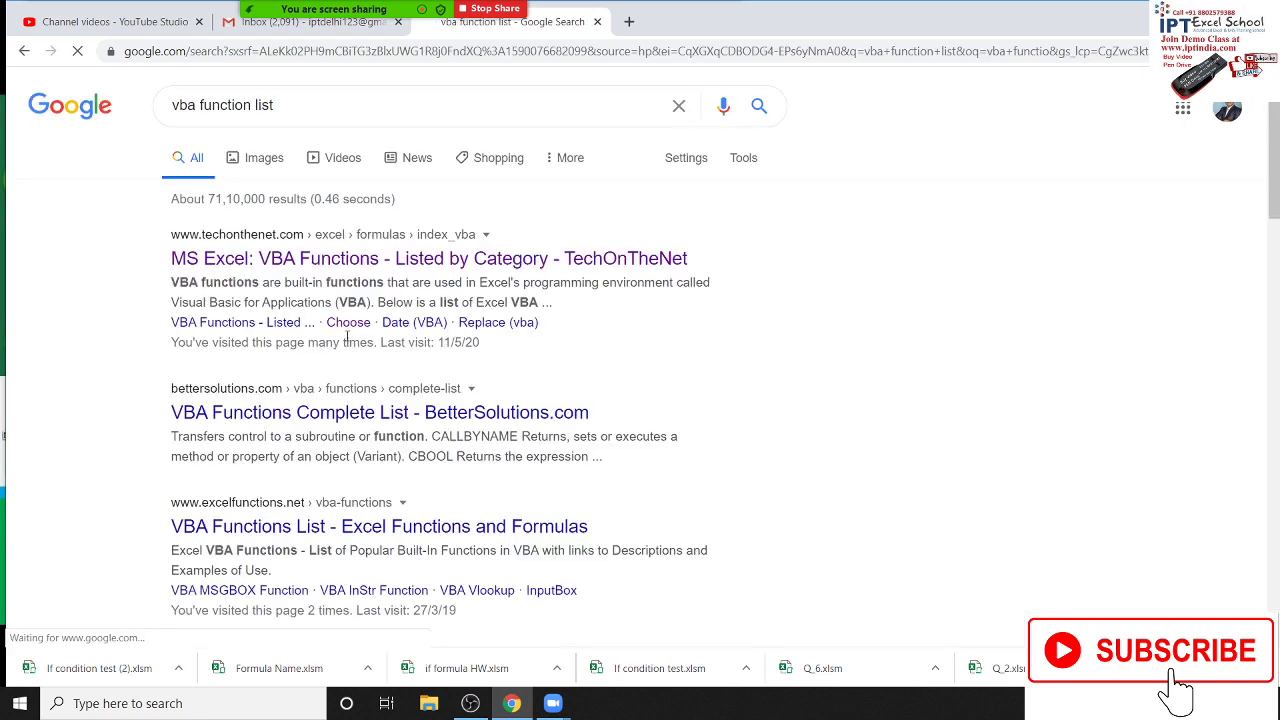
Open TechOnTheNet's VBA Functions by category page and scroll to the Logical Functions list.
{"action": "left_click", "coordinate": [285, 265]}
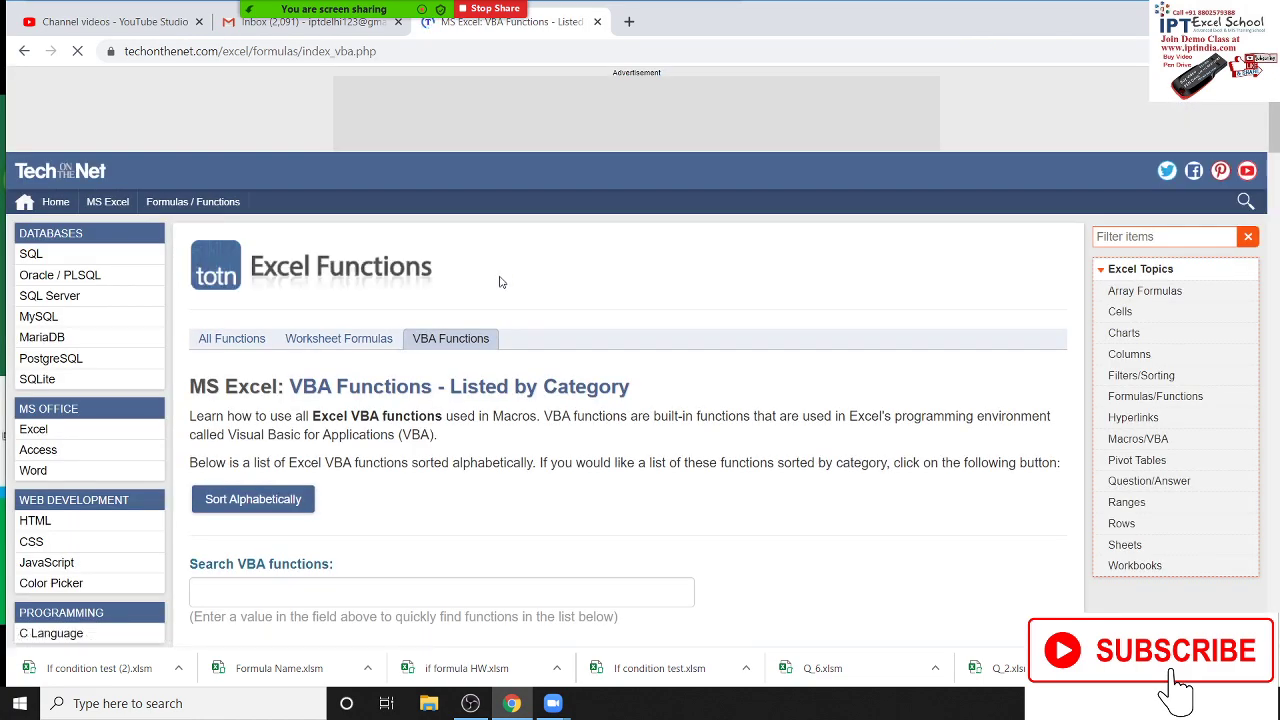
{"action": "scroll", "coordinate": [500, 285], "scroll_direction": "down", "scroll_amount": 2}
{"action": "scroll", "coordinate": [502, 293], "scroll_direction": "down", "scroll_amount": 2}
{"action": "scroll", "coordinate": [502, 293], "scroll_direction": "down", "scroll_amount": 1}
{"action": "scroll", "coordinate": [500, 290], "scroll_direction": "down", "scroll_amount": 5}
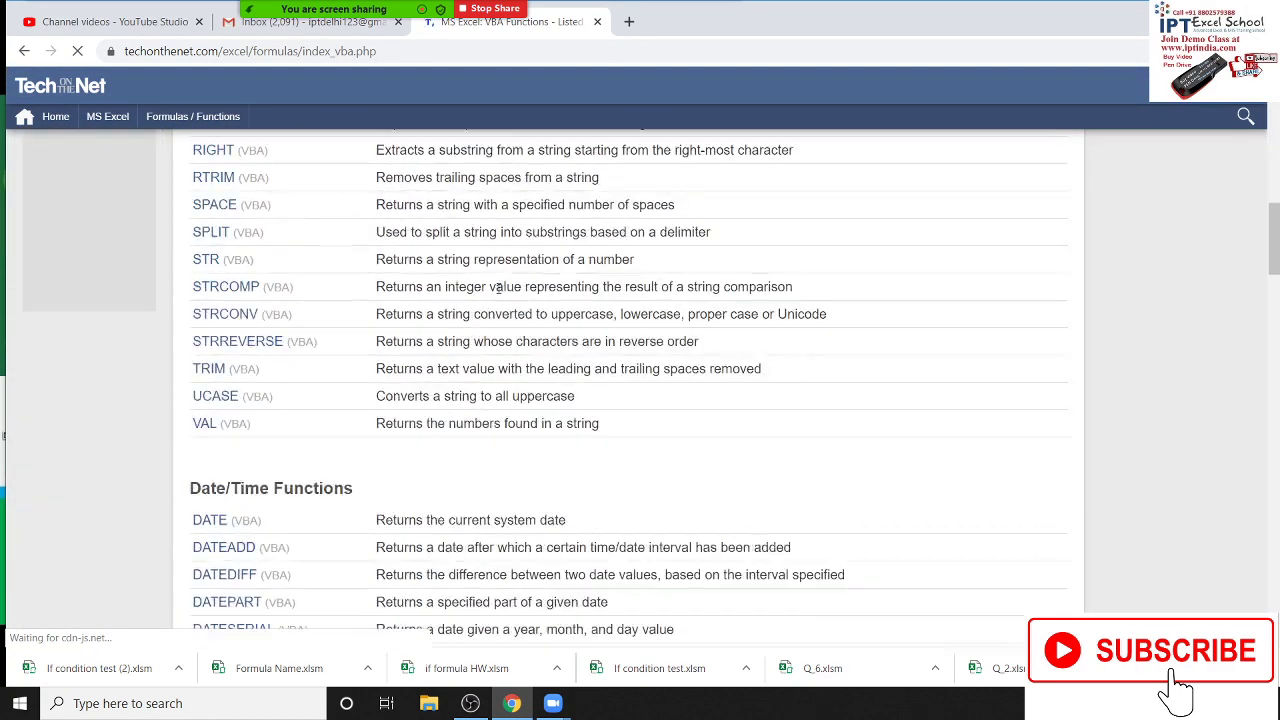
{"action": "scroll", "coordinate": [497, 288], "scroll_direction": "down", "scroll_amount": 3}
{"action": "scroll", "coordinate": [497, 288], "scroll_direction": "up", "scroll_amount": 10}
{"action": "scroll", "coordinate": [497, 288], "scroll_direction": "up", "scroll_amount": 1}
{"action": "scroll", "coordinate": [497, 288], "scroll_direction": "down", "scroll_amount": 1}
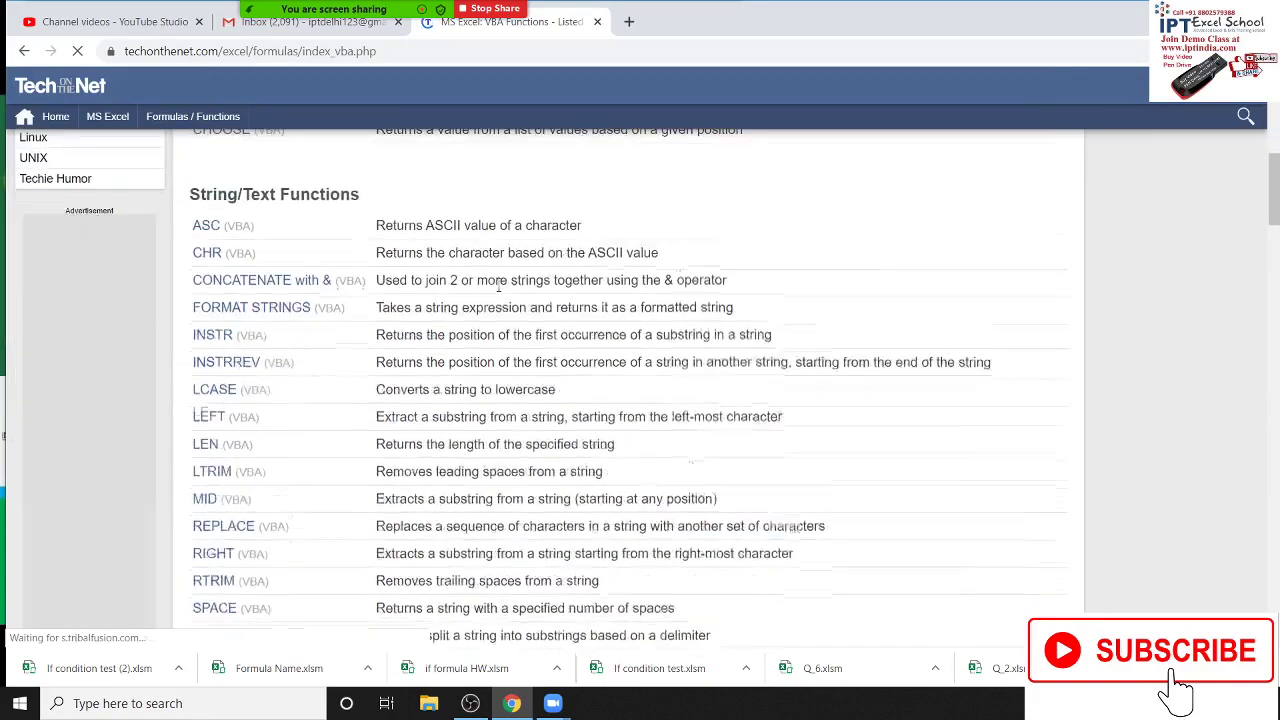
{"action": "scroll", "coordinate": [499, 287], "scroll_direction": "down", "scroll_amount": 10}
{"action": "scroll", "coordinate": [499, 287], "scroll_direction": "down", "scroll_amount": 4}
{"action": "scroll", "coordinate": [499, 287], "scroll_direction": "down", "scroll_amount": 2}
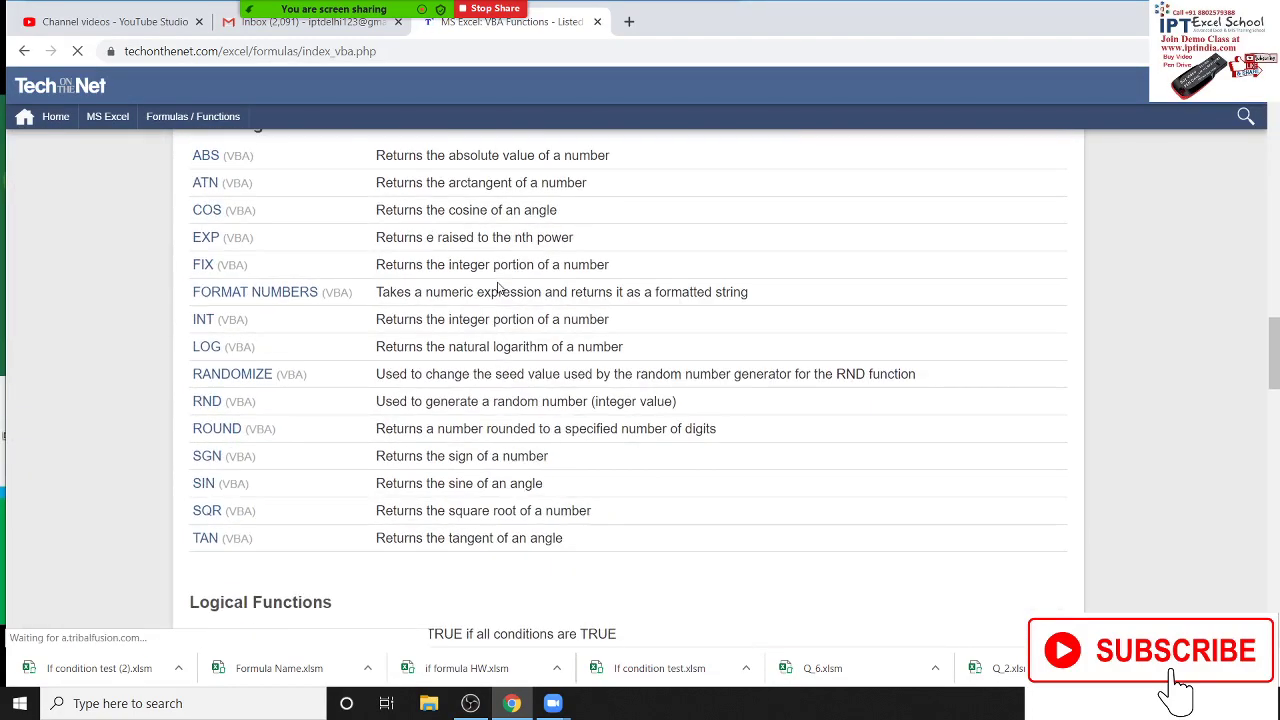
{"action": "scroll", "coordinate": [499, 287], "scroll_direction": "down", "scroll_amount": 5}
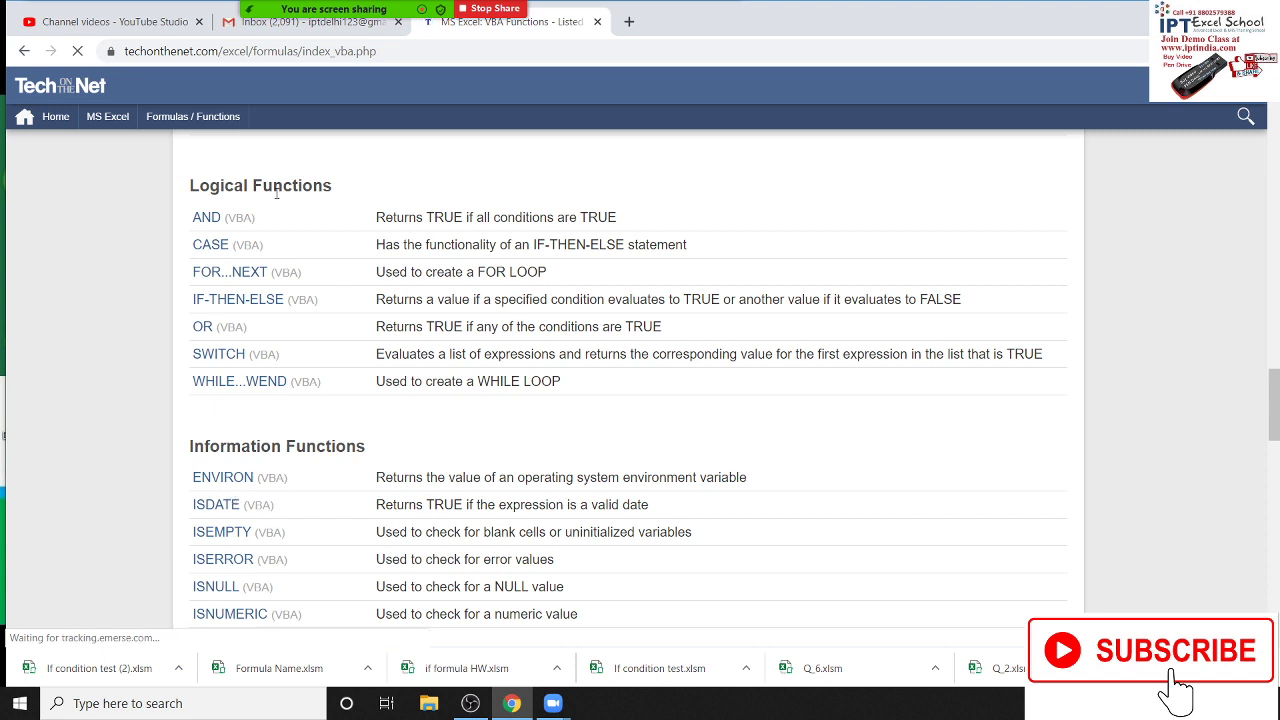
Open the IF-THEN-ELSE page and highlight condition_1, ElseIf, result_2 and the whole syntax block.
{"action": "left_click", "coordinate": [226, 309]}
{"action": "scroll", "coordinate": [532, 398], "scroll_direction": "down", "scroll_amount": 1}
{"action": "scroll", "coordinate": [532, 398], "scroll_direction": "down", "scroll_amount": 4}
{"action": "scroll", "coordinate": [532, 398], "scroll_direction": "down", "scroll_amount": 2}
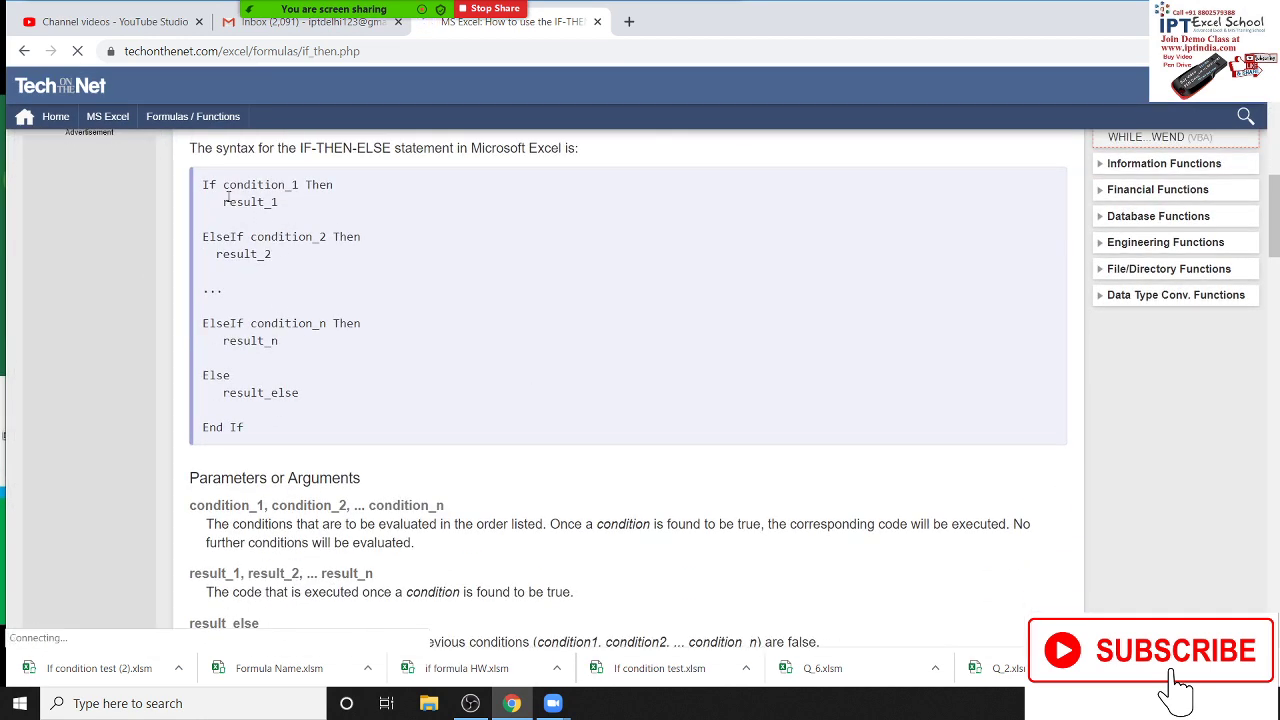
{"action": "left_click_drag", "start_coordinate": [223, 185], "coordinate": [295, 185]}
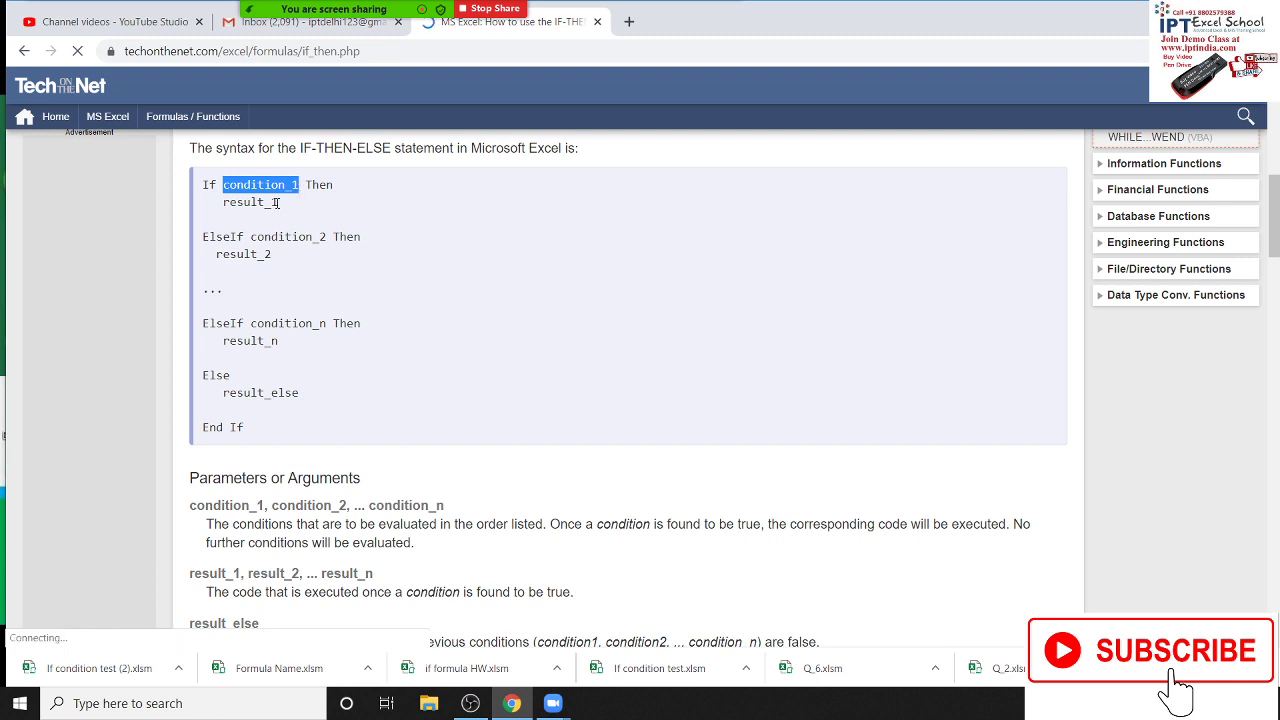
{"action": "left_click", "coordinate": [277, 202]}
{"action": "double_click", "coordinate": [218, 237]}
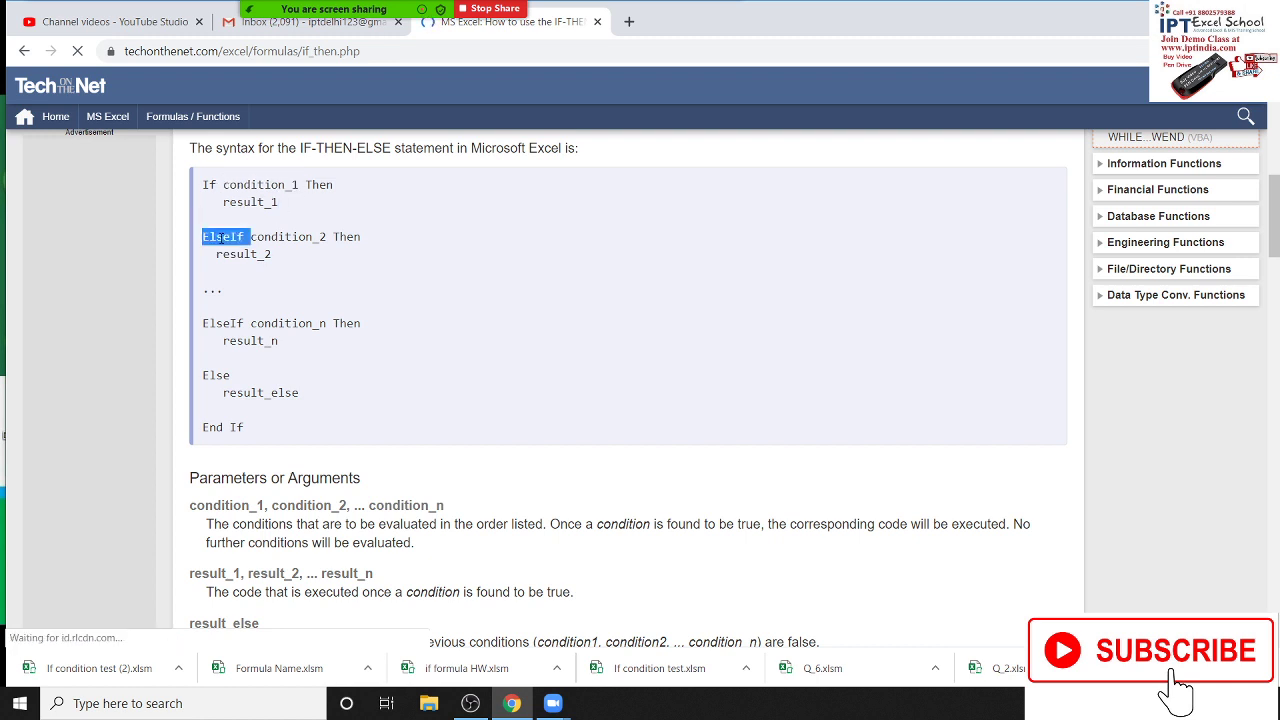
{"action": "left_click", "coordinate": [287, 251]}
{"action": "double_click", "coordinate": [253, 256]}
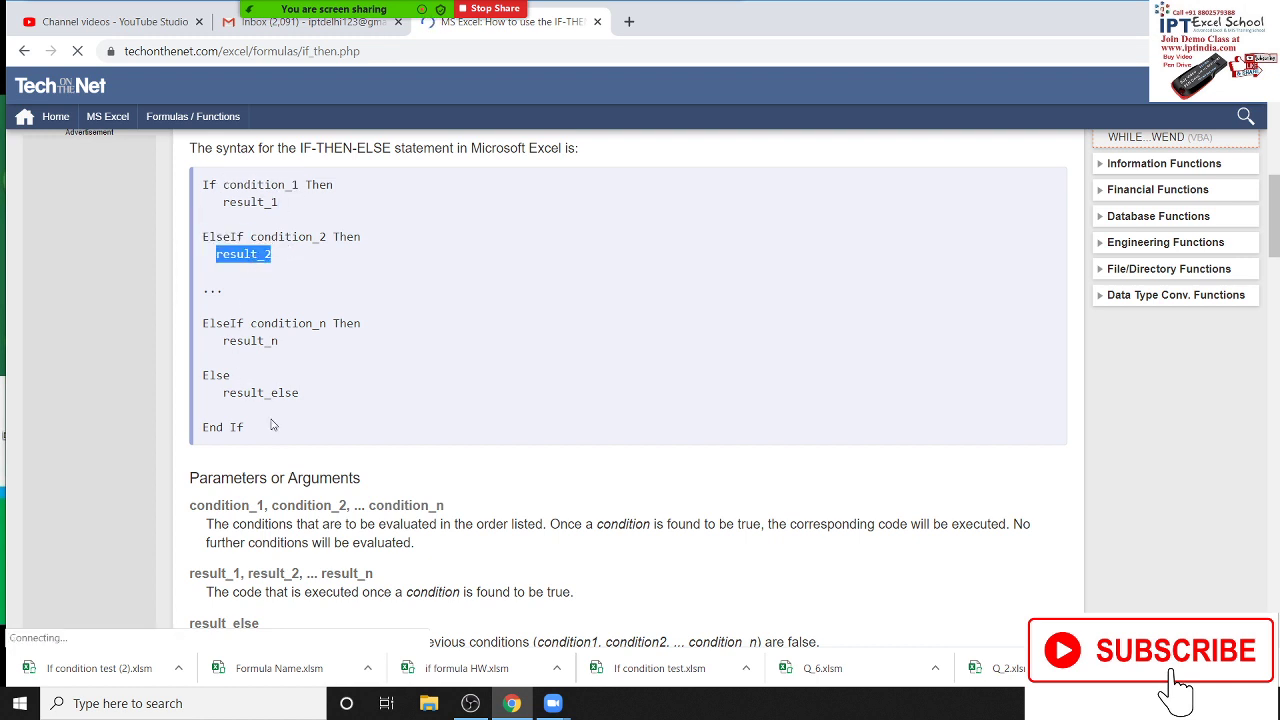
{"action": "left_click_drag", "start_coordinate": [263, 428], "coordinate": [193, 196]}
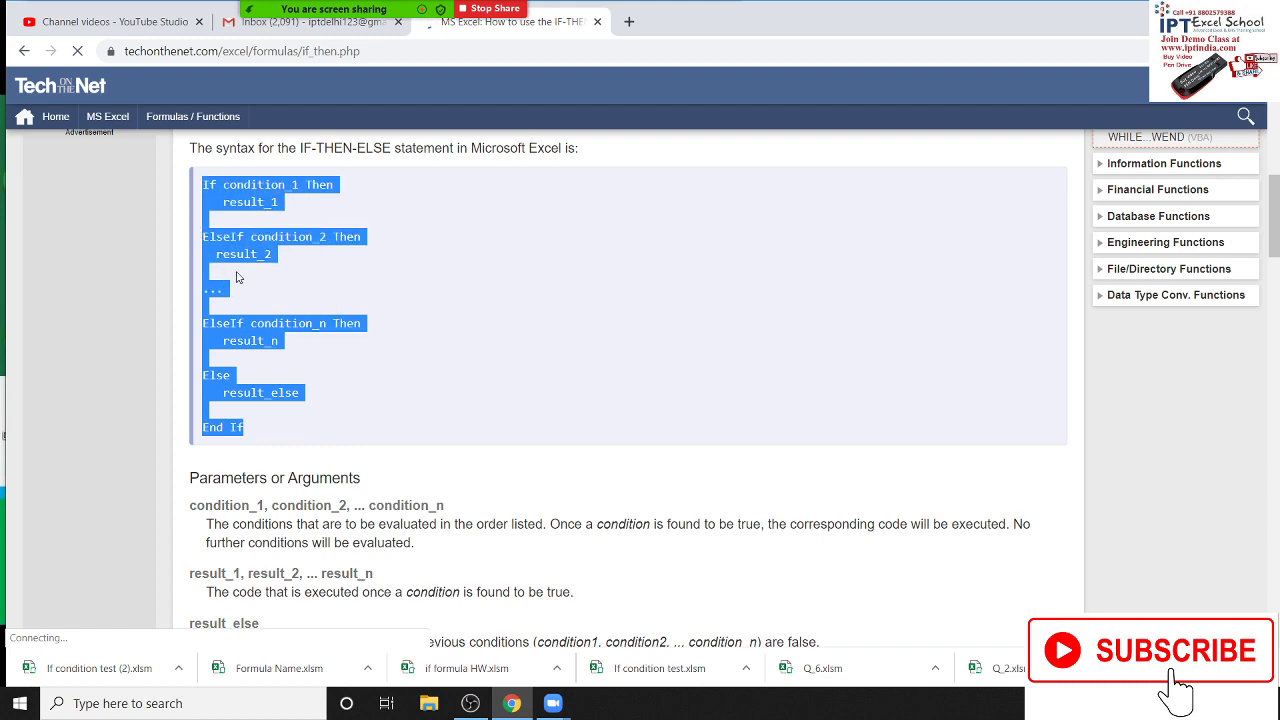
Highlight LRegion and LRegionName in the simple and ElseIf code examples.
{"action": "scroll", "coordinate": [311, 288], "scroll_direction": "down", "scroll_amount": 2}
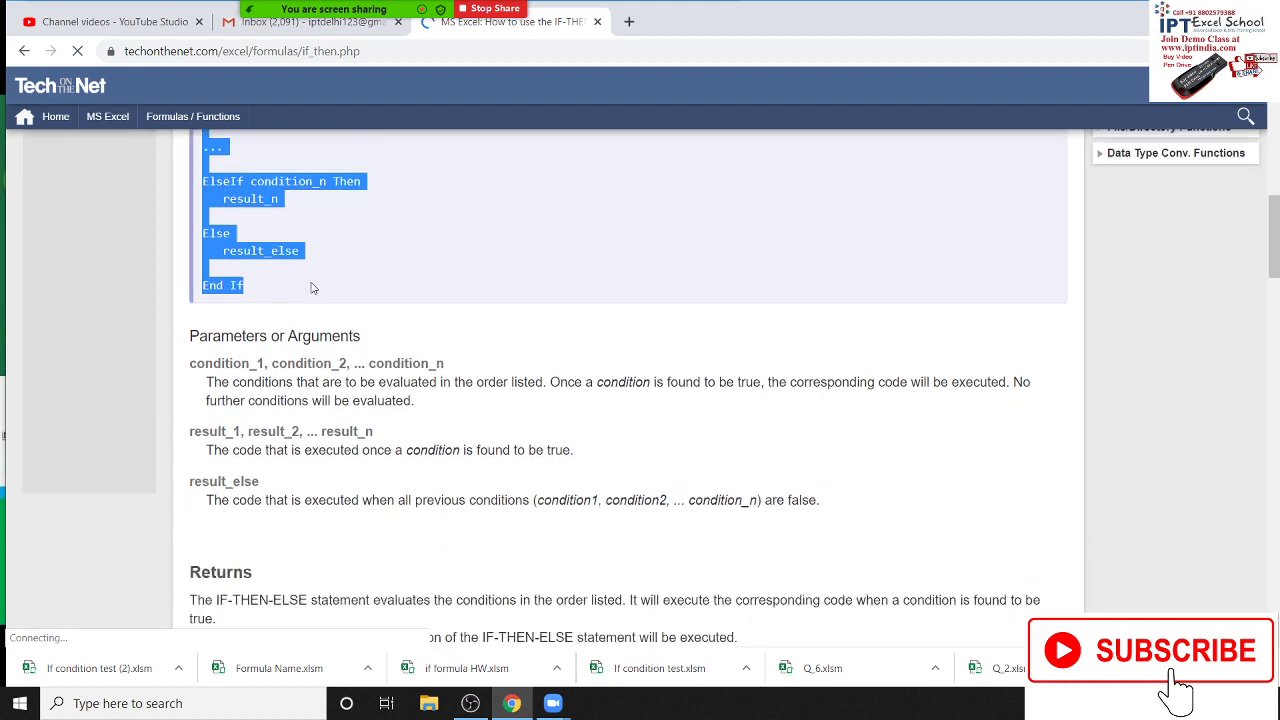
{"action": "scroll", "coordinate": [311, 288], "scroll_direction": "down", "scroll_amount": 1}
{"action": "scroll", "coordinate": [311, 288], "scroll_direction": "down", "scroll_amount": 1}
{"action": "scroll", "coordinate": [311, 288], "scroll_direction": "down", "scroll_amount": 3}
{"action": "scroll", "coordinate": [311, 288], "scroll_direction": "down", "scroll_amount": 1}
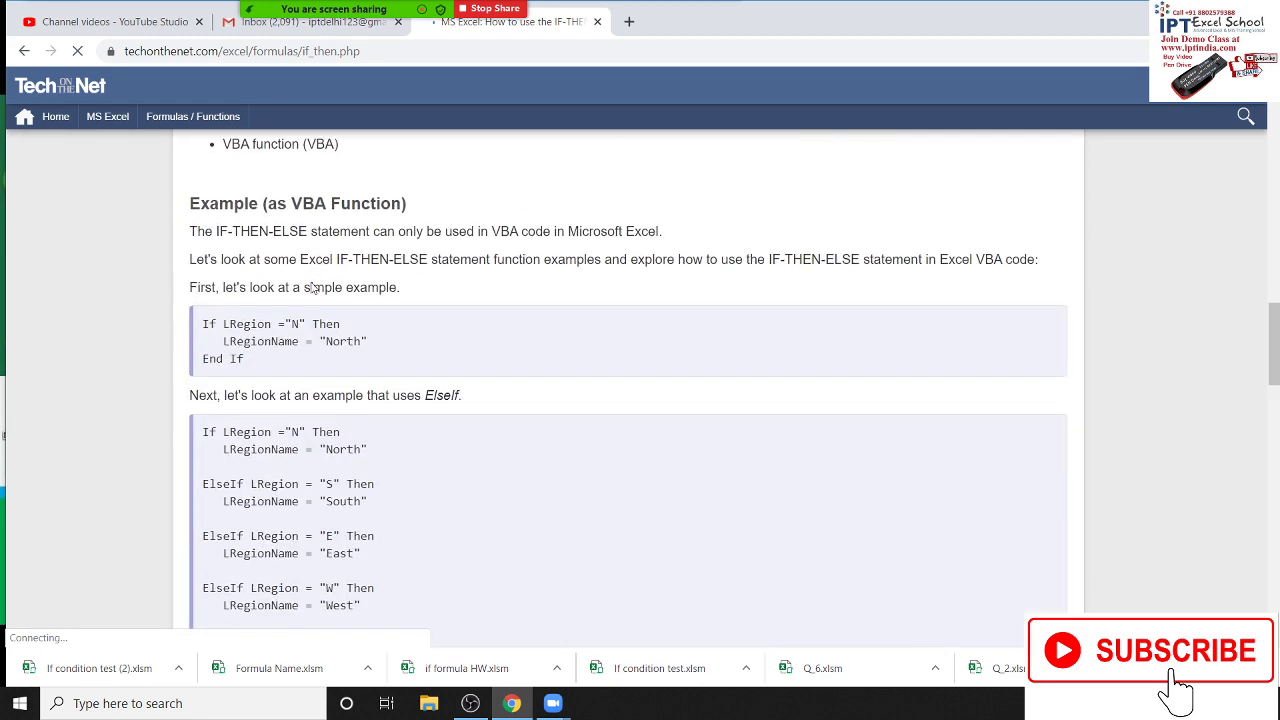
{"action": "double_click", "coordinate": [250, 306]}
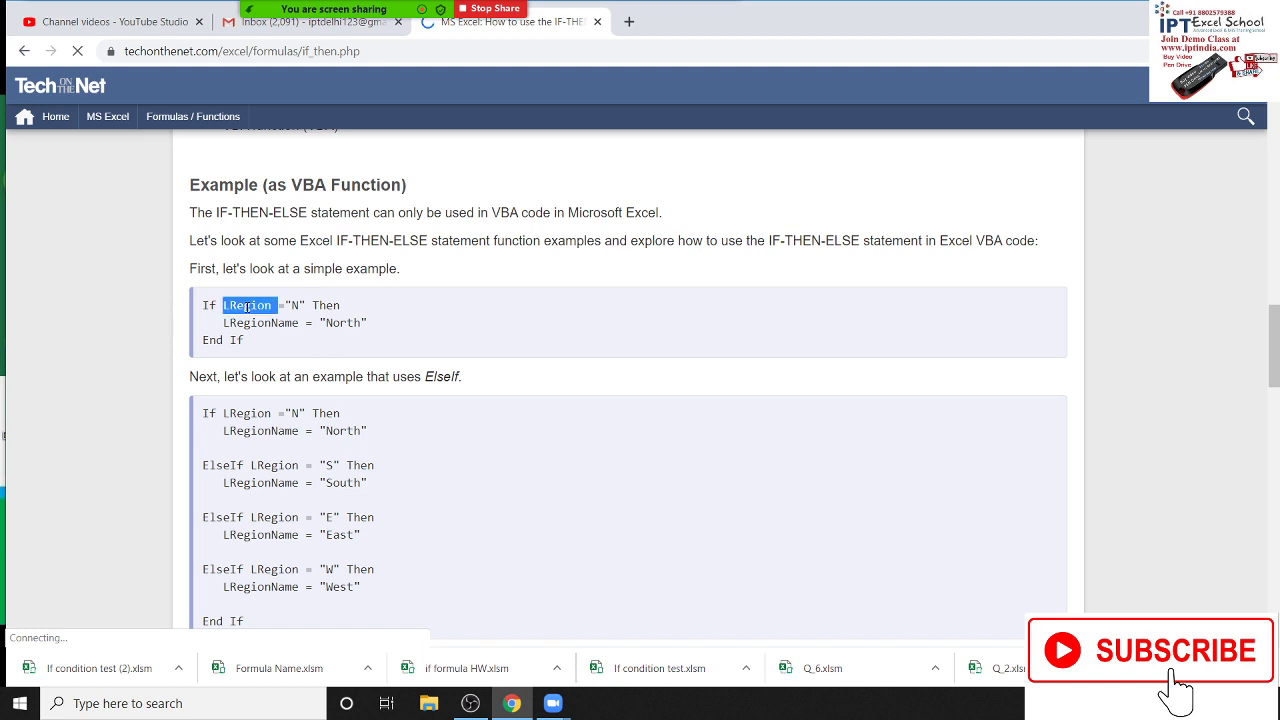
{"action": "scroll", "coordinate": [287, 325], "scroll_direction": "down", "scroll_amount": 2}
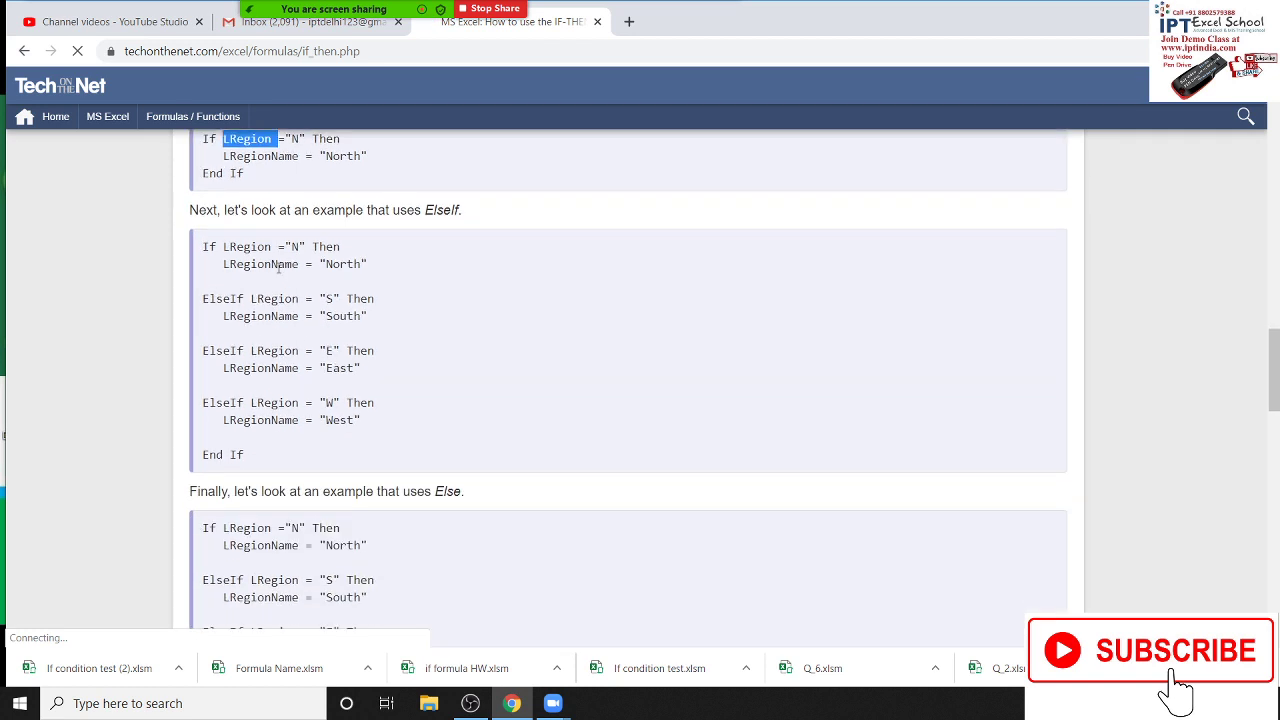
{"action": "double_click", "coordinate": [247, 247]}
{"action": "double_click", "coordinate": [240, 316]}
{"action": "scroll", "coordinate": [268, 341], "scroll_direction": "down", "scroll_amount": 3}
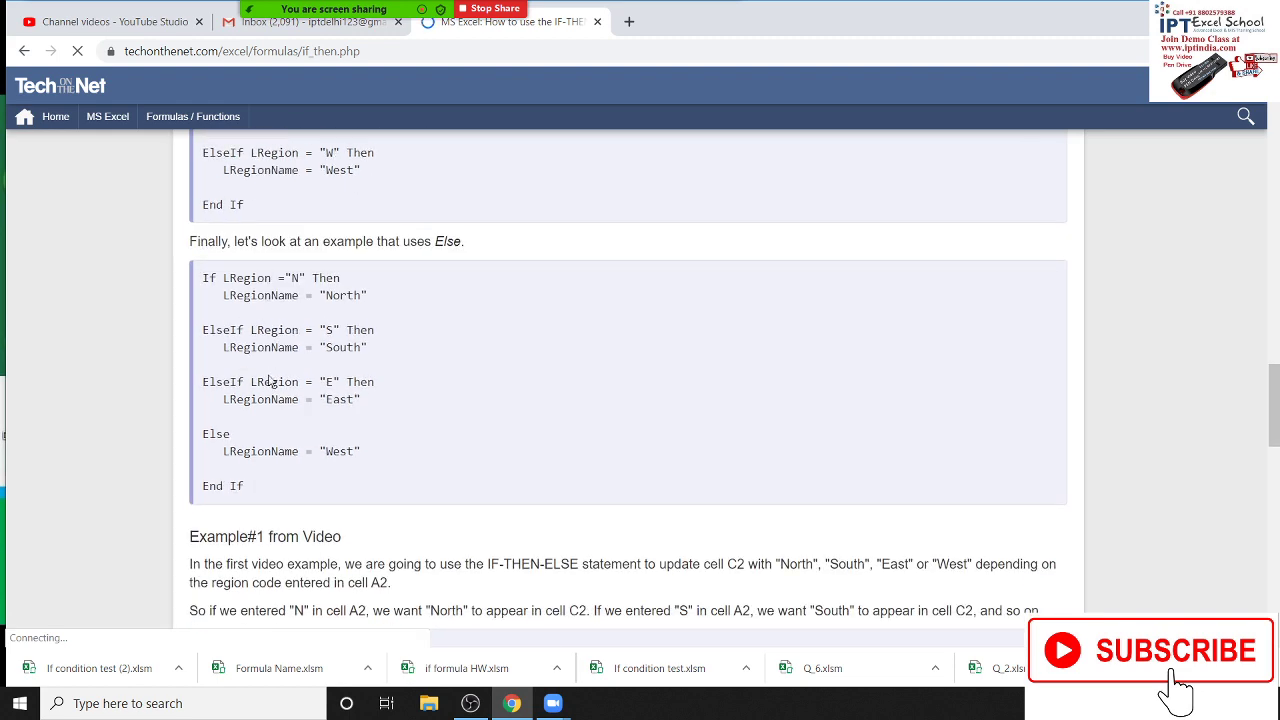
{"action": "double_click", "coordinate": [266, 385]}
{"action": "scroll", "coordinate": [266, 385], "scroll_direction": "down", "scroll_amount": 3}
{"action": "scroll", "coordinate": [280, 389], "scroll_direction": "down", "scroll_amount": 1}
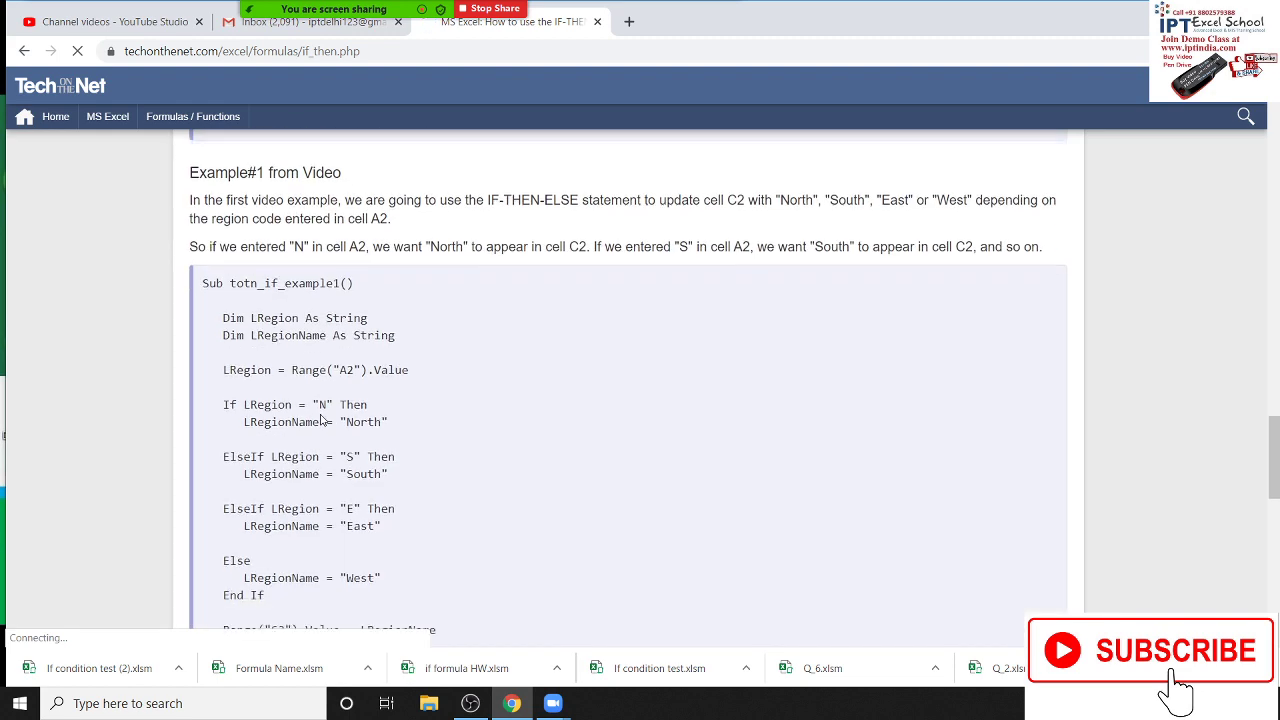
{"action": "double_click", "coordinate": [252, 356]}
{"action": "scroll", "coordinate": [260, 355], "scroll_direction": "down", "scroll_amount": 4}
{"action": "scroll", "coordinate": [268, 346], "scroll_direction": "down", "scroll_amount": 1}
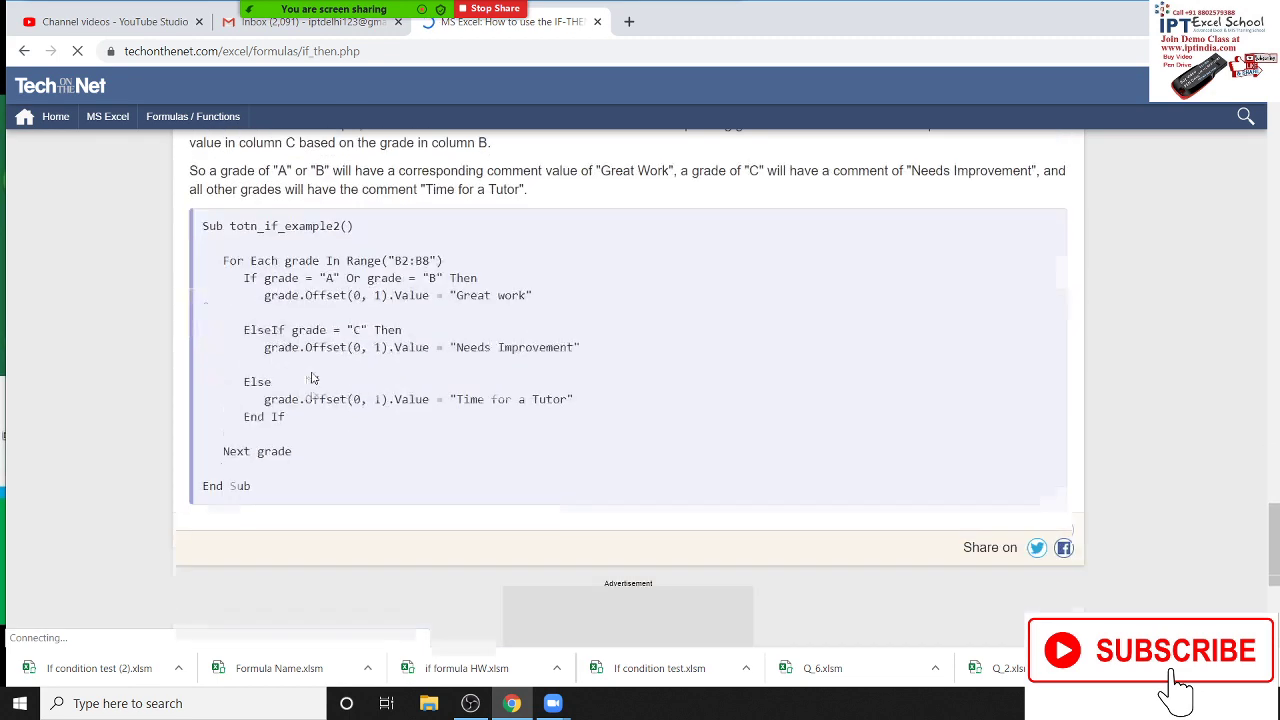
Highlight For, If, ElseIf and End If in the grade example.
{"action": "double_click", "coordinate": [232, 242]}
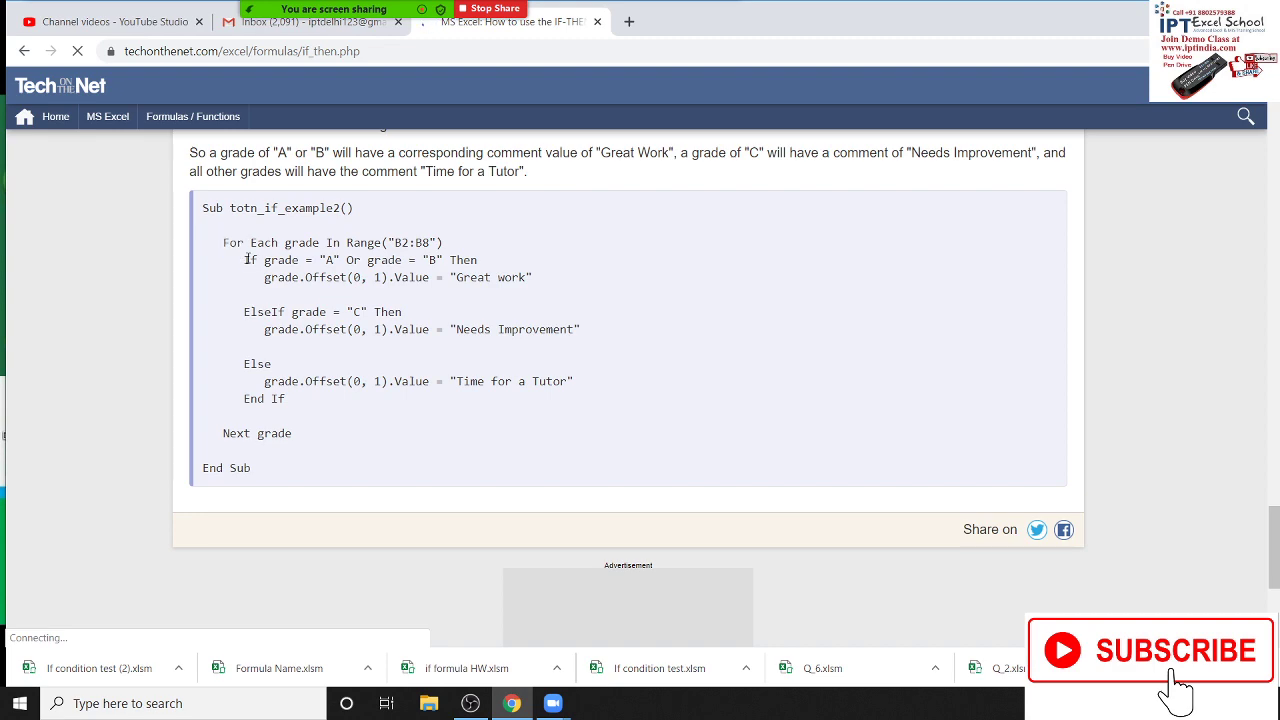
{"action": "double_click", "coordinate": [250, 260]}
{"action": "double_click", "coordinate": [258, 312]}
{"action": "double_click", "coordinate": [279, 398]}
{"action": "scroll", "coordinate": [280, 400], "scroll_direction": "down", "scroll_amount": 1}
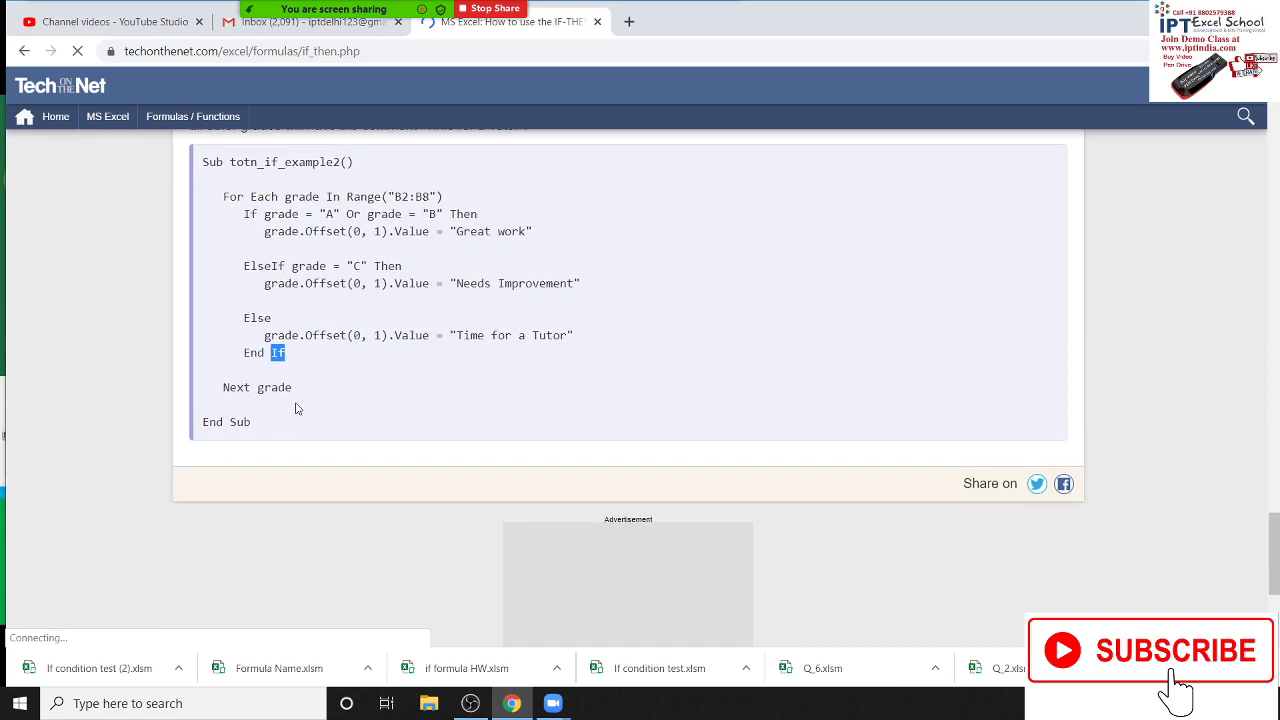
{"action": "scroll", "coordinate": [296, 408], "scroll_direction": "down", "scroll_amount": 2}
Scroll to the top of the page and go back to the VBA functions list.
{"action": "scroll", "coordinate": [296, 408], "scroll_direction": "up", "scroll_amount": 10}
{"action": "scroll", "coordinate": [300, 390], "scroll_direction": "up", "scroll_amount": 5}
{"action": "scroll", "coordinate": [305, 370], "scroll_direction": "up", "scroll_amount": 5}
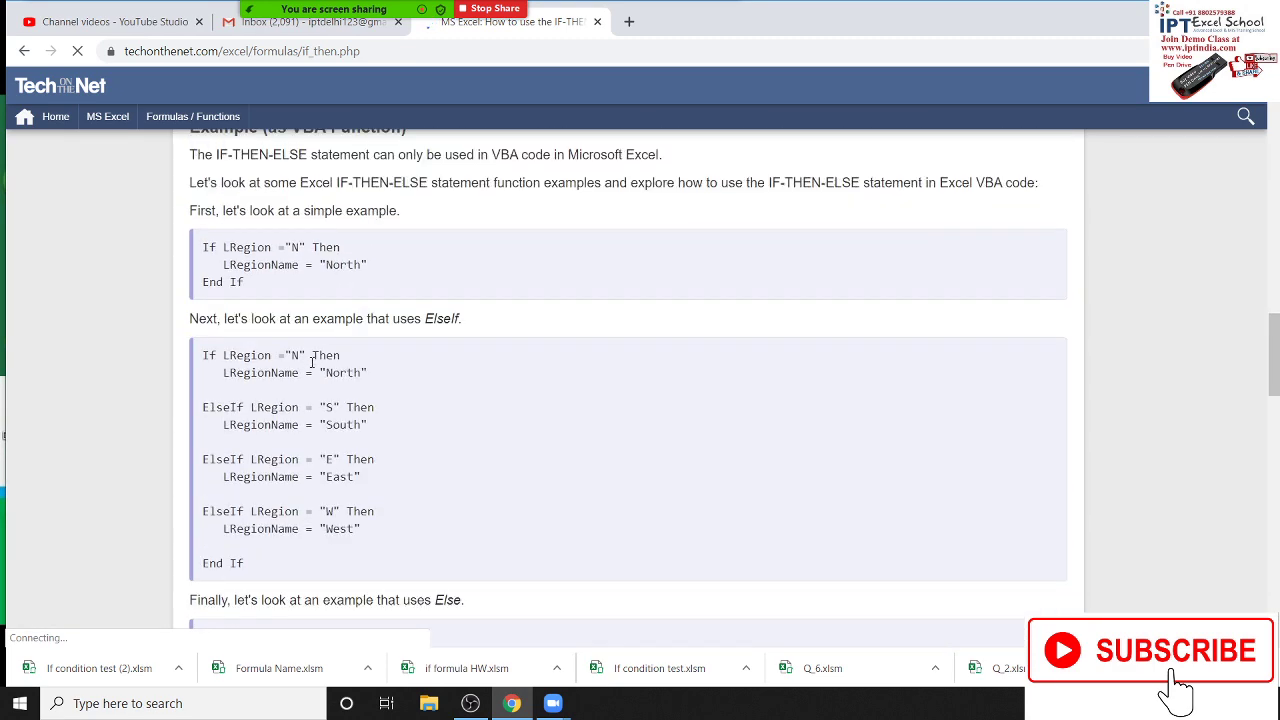
{"action": "scroll", "coordinate": [310, 355], "scroll_direction": "up", "scroll_amount": 5}
{"action": "scroll", "coordinate": [316, 343], "scroll_direction": "up", "scroll_amount": 5}
{"action": "scroll", "coordinate": [316, 343], "scroll_direction": "up", "scroll_amount": 5}
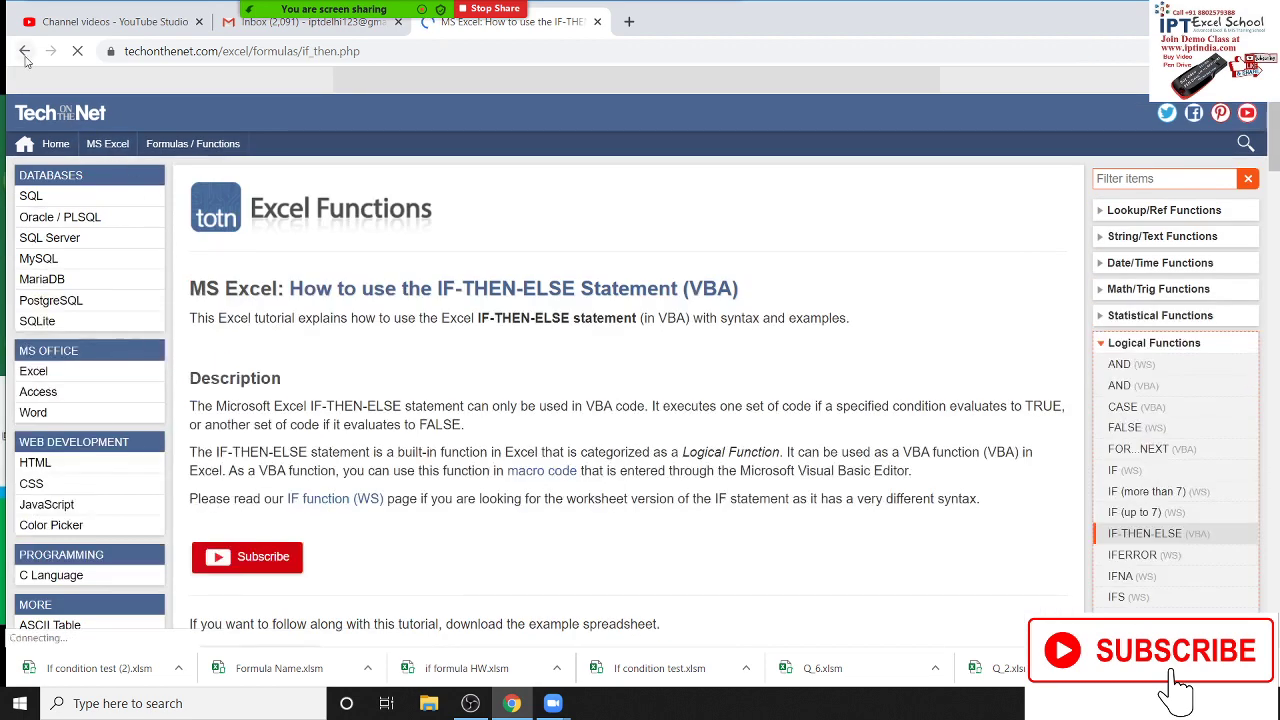
{"action": "left_click", "coordinate": [24, 50]}
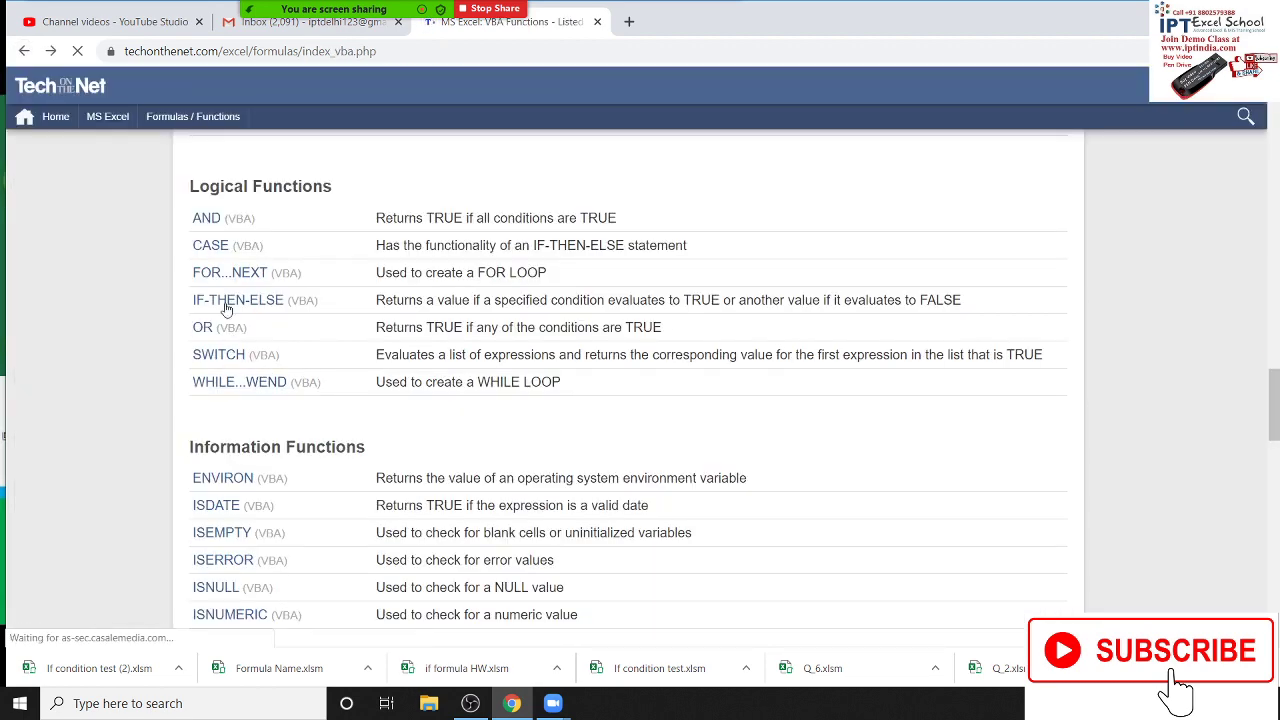
Open the CASE (VBA) tutorial and scroll down to its first example.
{"action": "left_click", "coordinate": [211, 249]}
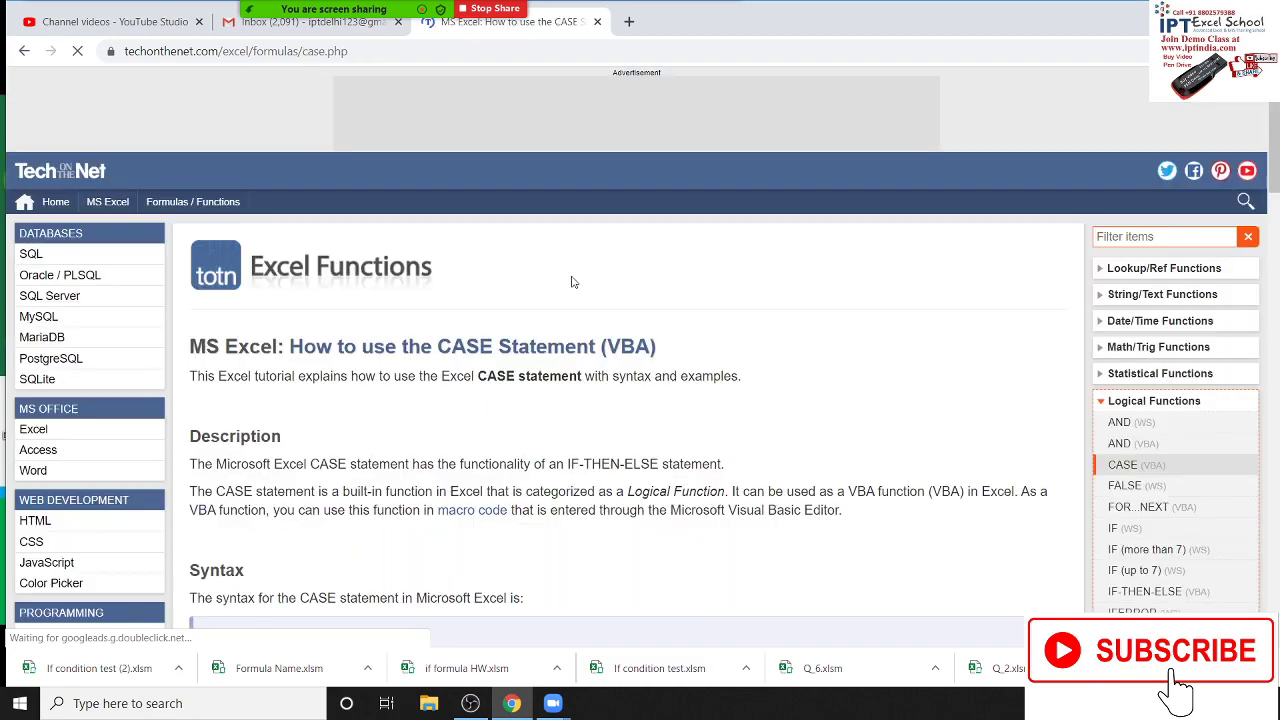
{"action": "scroll", "coordinate": [634, 279], "scroll_direction": "down", "scroll_amount": 5}
{"action": "scroll", "coordinate": [634, 279], "scroll_direction": "down", "scroll_amount": 2}
{"action": "scroll", "coordinate": [630, 282], "scroll_direction": "up", "scroll_amount": 2}
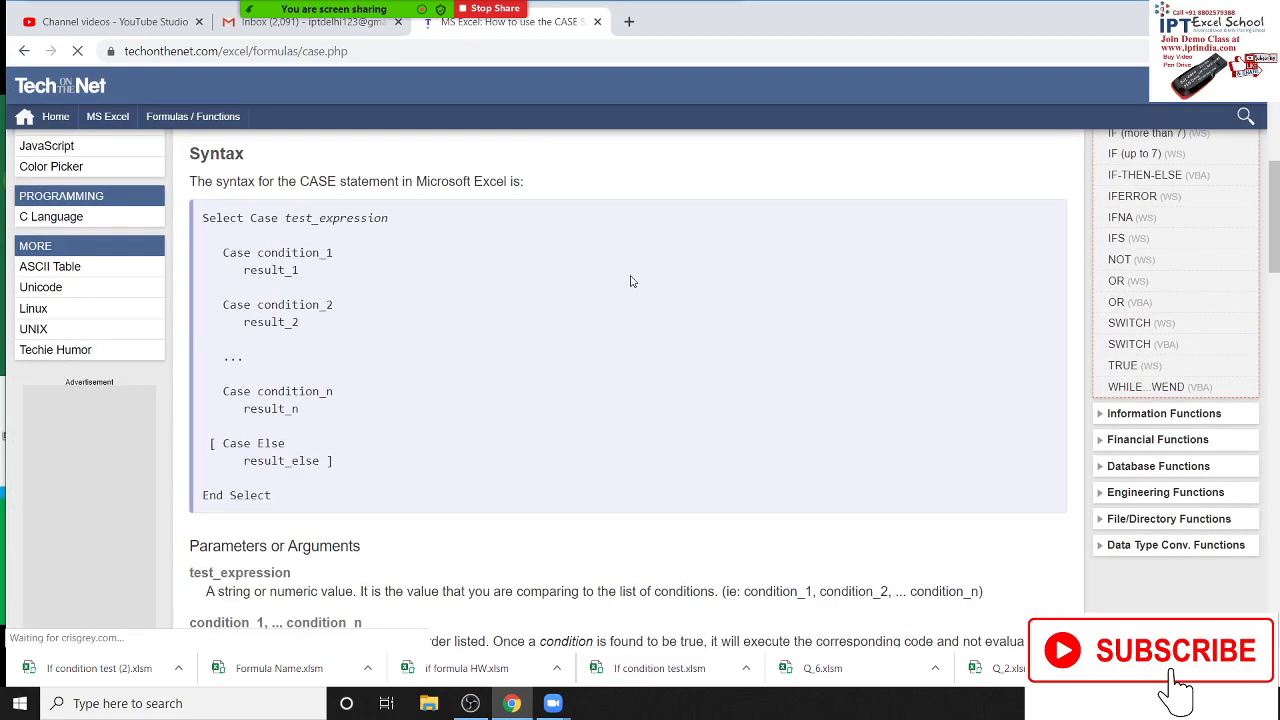
{"action": "scroll", "coordinate": [630, 283], "scroll_direction": "down", "scroll_amount": 3}
{"action": "scroll", "coordinate": [617, 297], "scroll_direction": "up", "scroll_amount": 3}
{"action": "scroll", "coordinate": [580, 271], "scroll_direction": "down", "scroll_amount": 1}
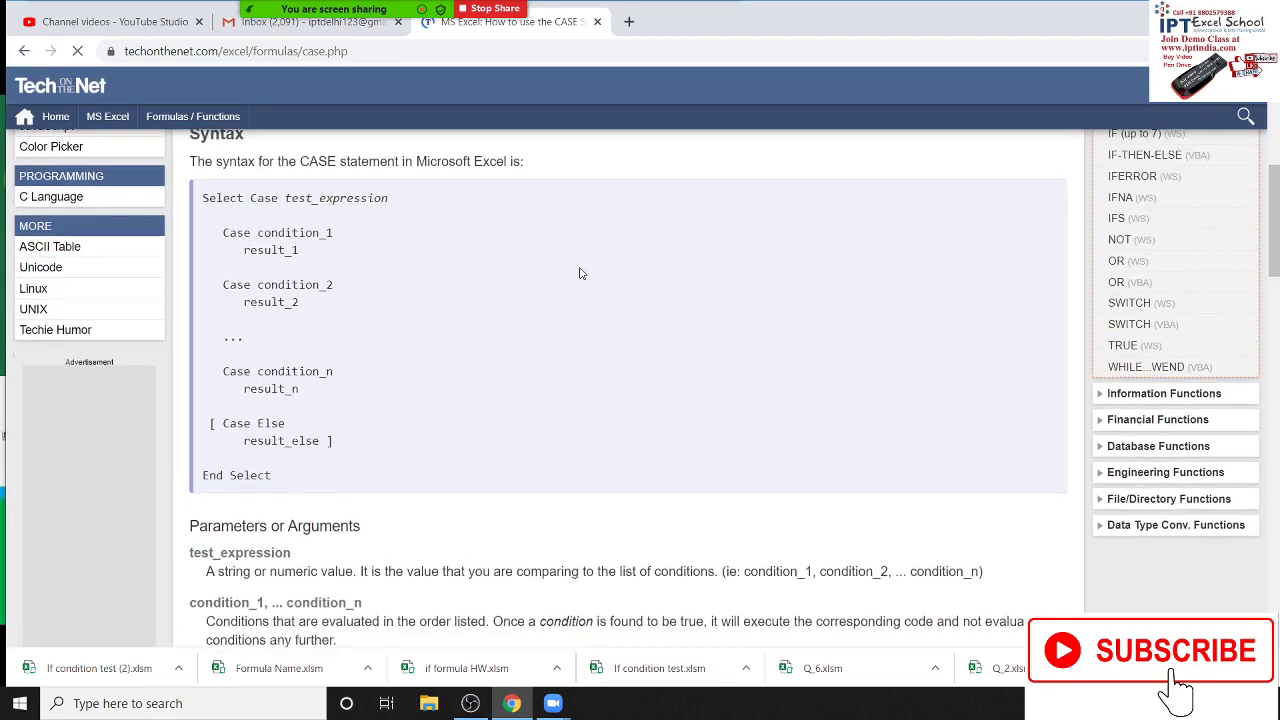
{"action": "scroll", "coordinate": [533, 289], "scroll_direction": "down", "scroll_amount": 4}
{"action": "scroll", "coordinate": [533, 289], "scroll_direction": "down", "scroll_amount": 4}
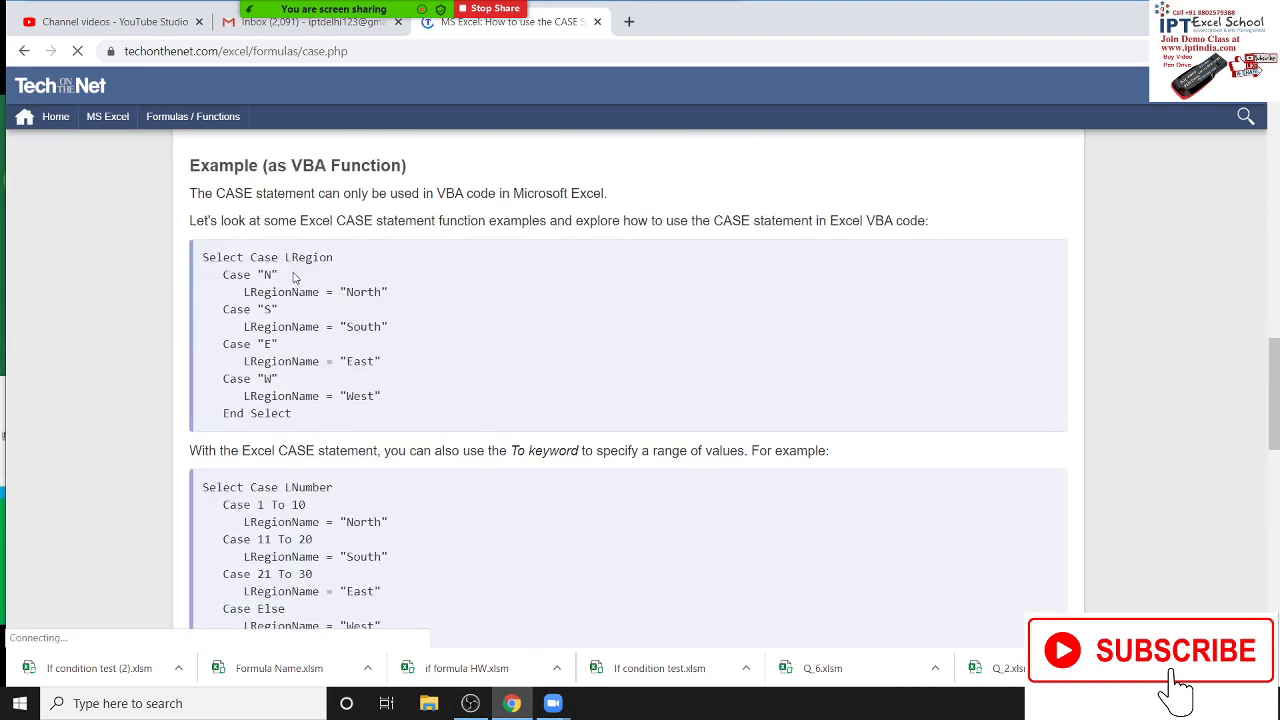
Highlight the Select Case LRegion line, Case "S" and South lines, and the whole first example.
{"action": "double_click", "coordinate": [224, 258]}
{"action": "triple_click", "coordinate": [336, 257]}
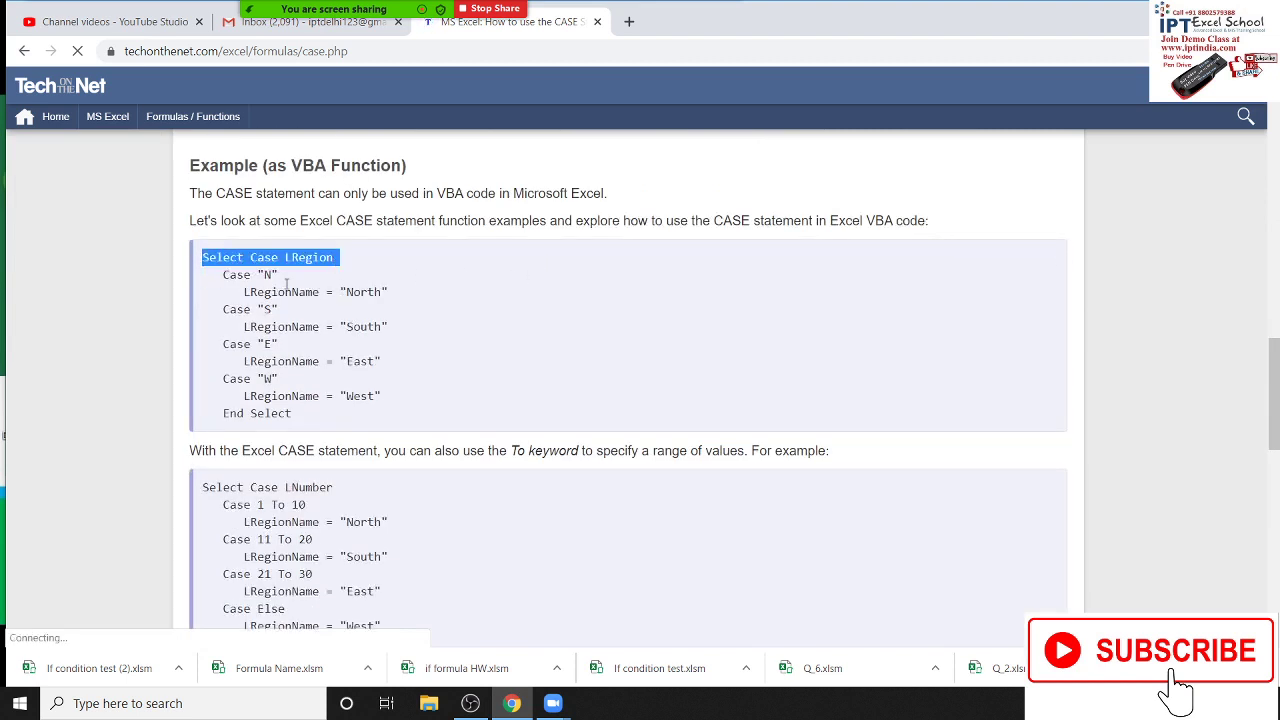
{"action": "left_click", "coordinate": [246, 277]}
{"action": "double_click", "coordinate": [273, 291]}
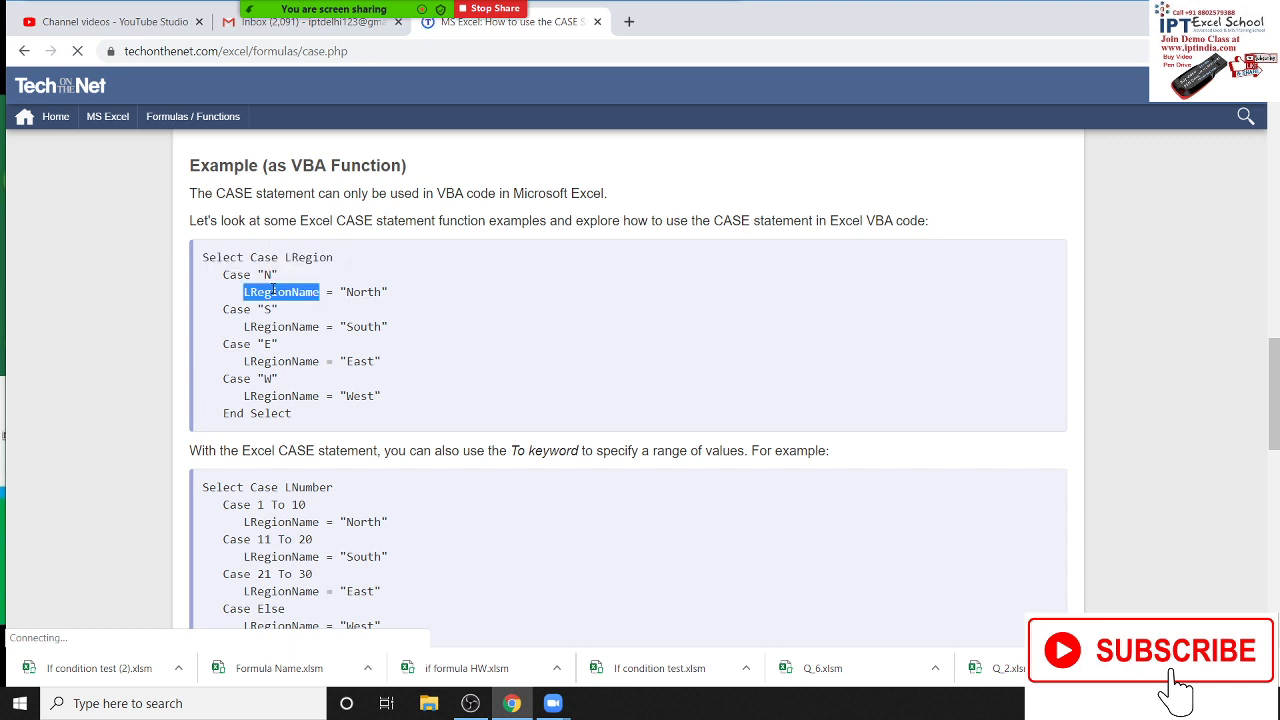
{"action": "double_click", "coordinate": [280, 310]}
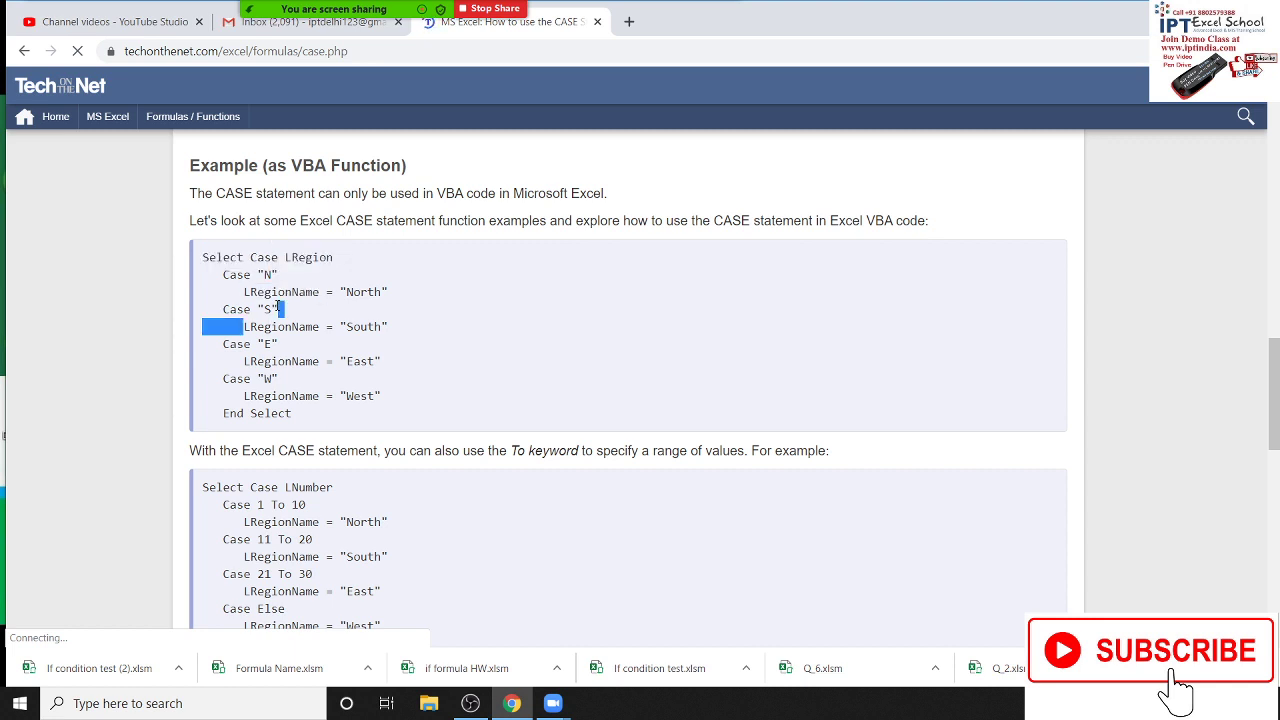
{"action": "double_click", "coordinate": [343, 328]}
{"action": "left_click_drag", "start_coordinate": [300, 434], "coordinate": [193, 271]}
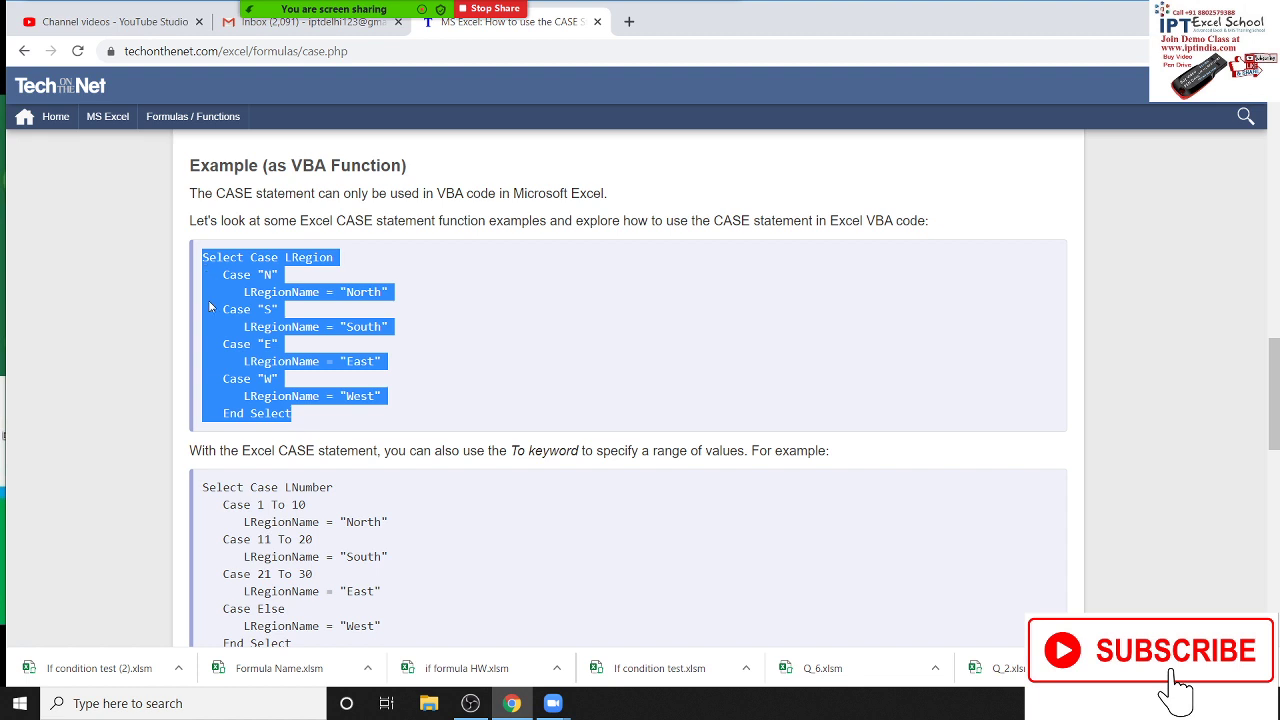
{"action": "left_click", "coordinate": [372, 357]}
{"action": "left_click", "coordinate": [332, 416]}
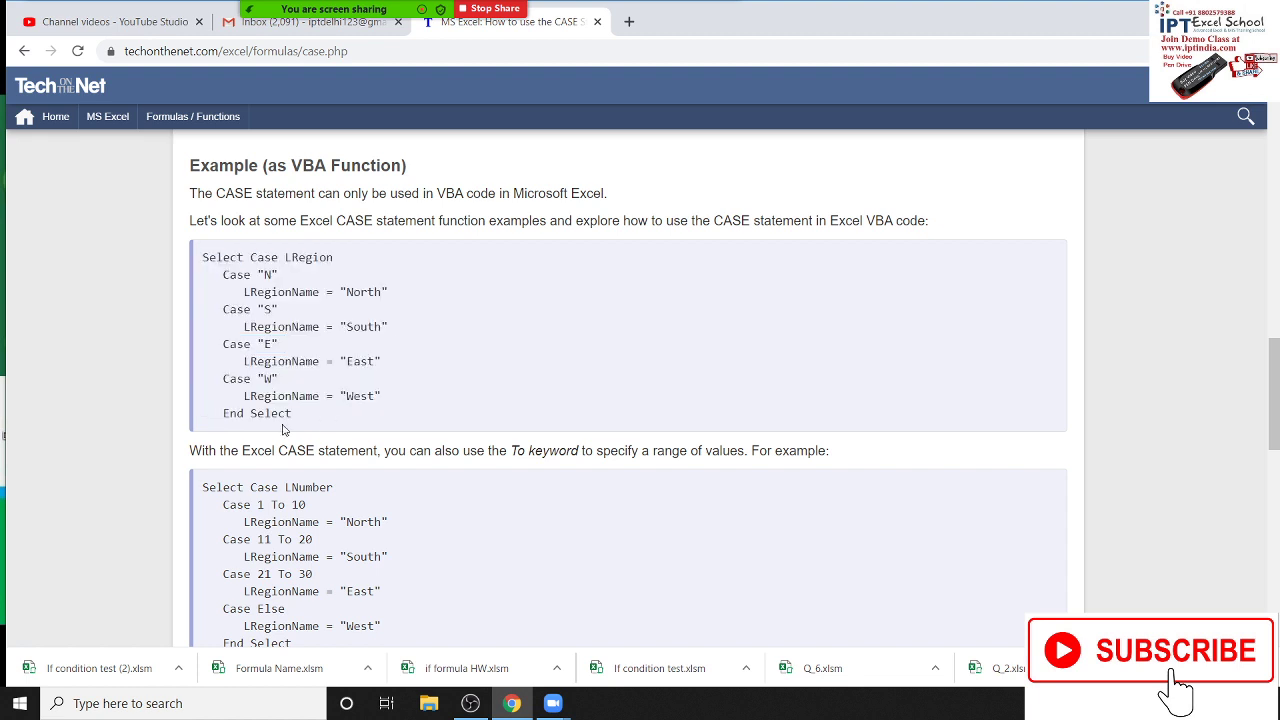
{"action": "left_click_drag", "start_coordinate": [292, 420], "coordinate": [198, 252]}
Highlight the range cases 1 To 10, 11 To 20, 21 To 30 and the comma-list example.
{"action": "scroll", "coordinate": [389, 459], "scroll_direction": "down", "scroll_amount": 3}
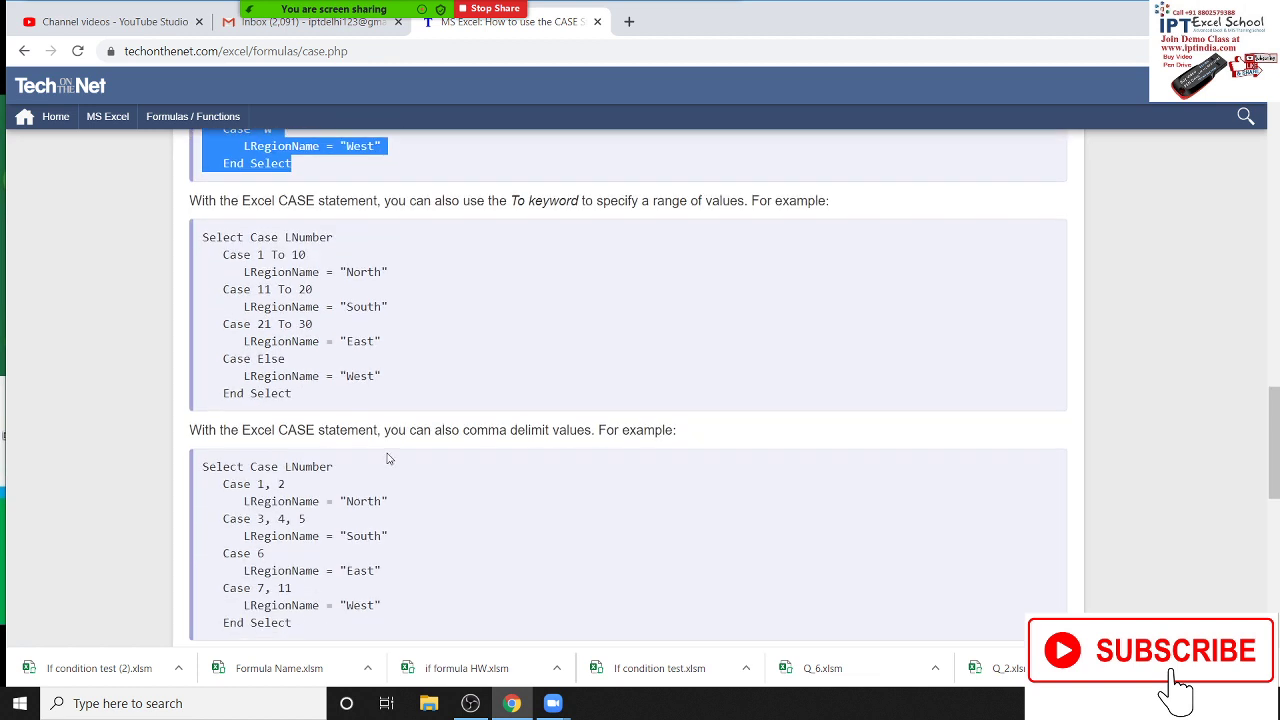
{"action": "double_click", "coordinate": [223, 256]}
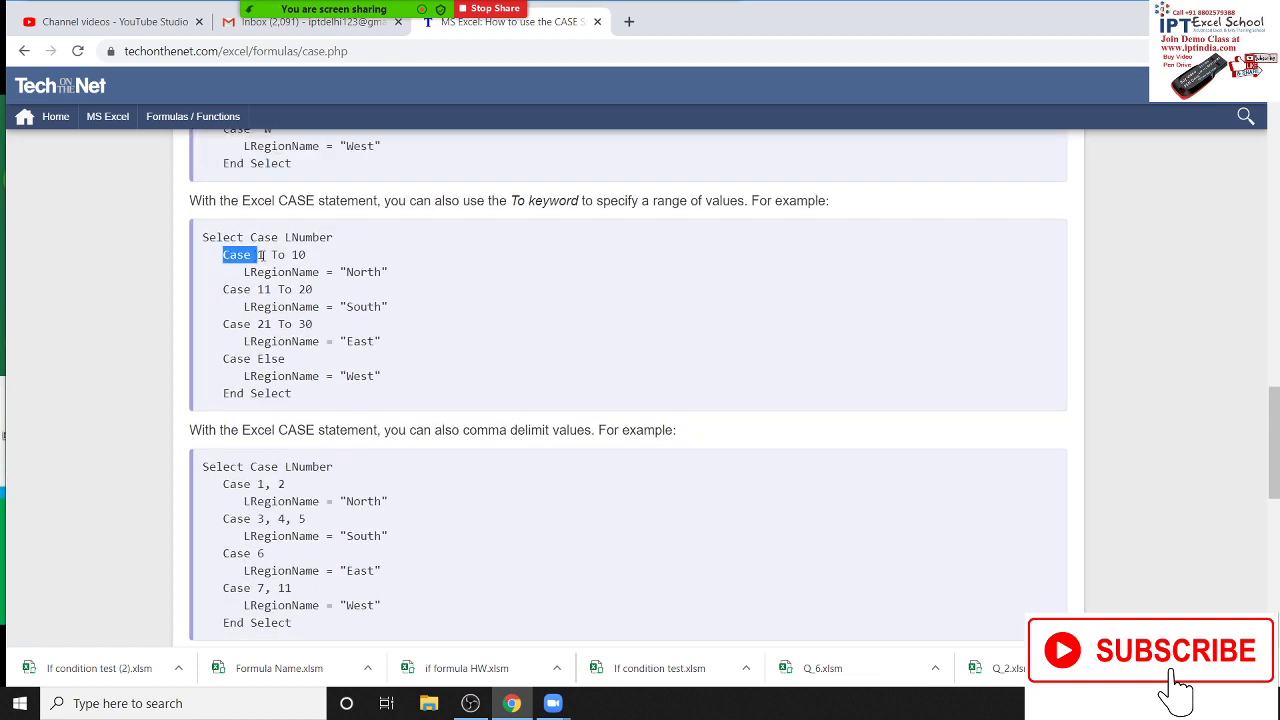
{"action": "double_click", "coordinate": [264, 289]}
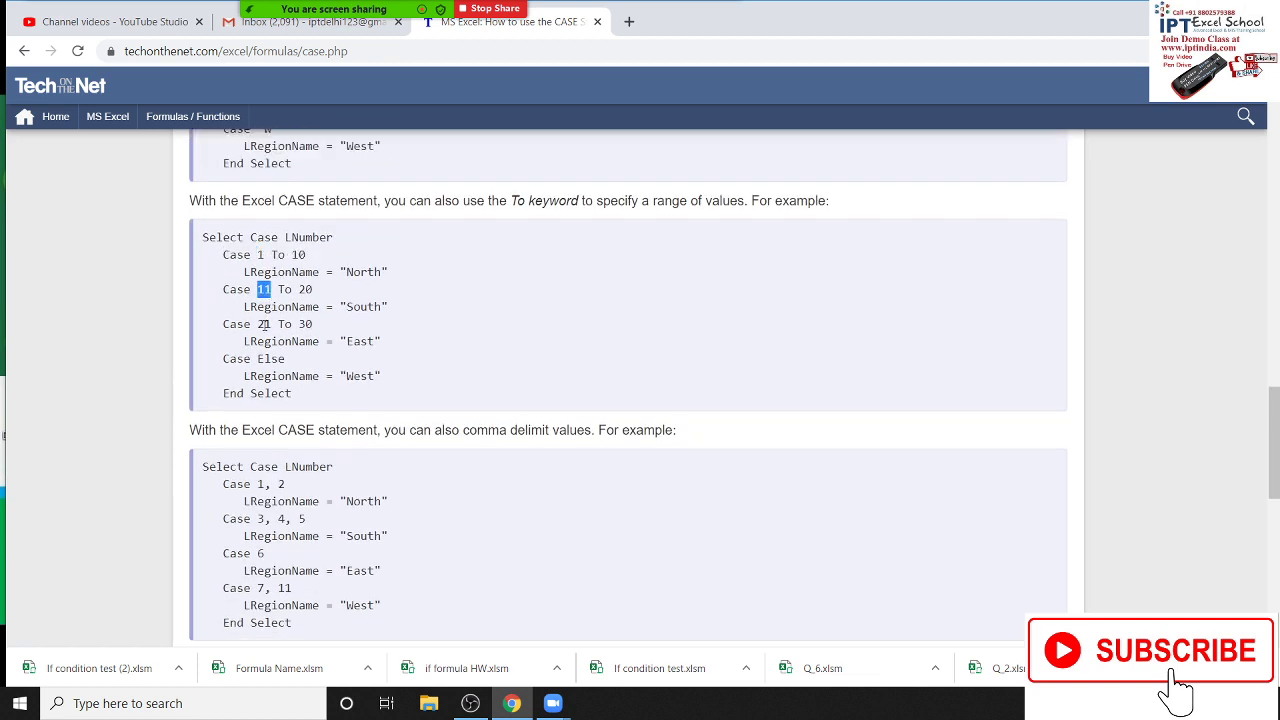
{"action": "double_click", "coordinate": [264, 324]}
{"action": "scroll", "coordinate": [577, 396], "scroll_direction": "down", "scroll_amount": 3}
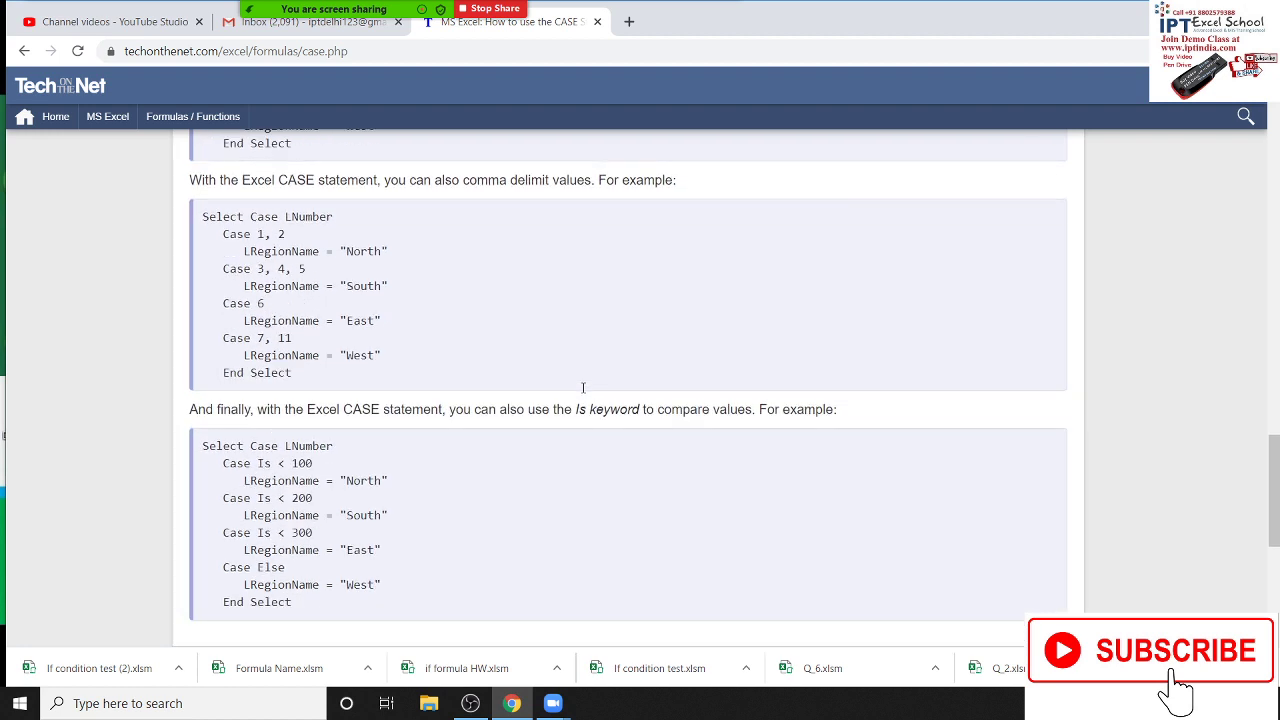
{"action": "double_click", "coordinate": [259, 234]}
{"action": "left_click", "coordinate": [287, 234]}
{"action": "mouse_move", "coordinate": [287, 373]}
{"action": "left_mouse_down"}
{"action": "mouse_move", "coordinate": [228, 214]}
{"action": "mouse_move", "coordinate": [197, 214]}
{"action": "left_mouse_up"}
Highlight the Is keyword example, then select the page's web address.
{"action": "scroll", "coordinate": [381, 376], "scroll_direction": "down", "scroll_amount": 3}
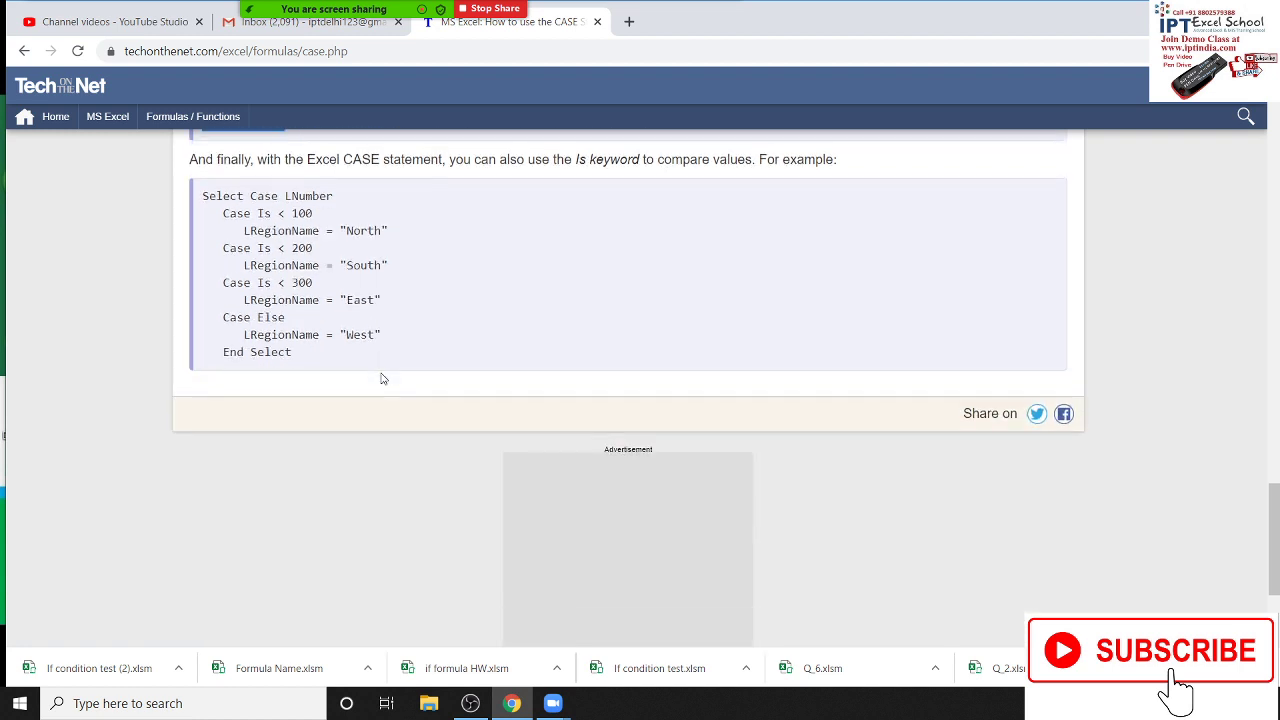
{"action": "left_click_drag", "start_coordinate": [215, 196], "coordinate": [326, 357]}
{"action": "scroll", "coordinate": [331, 357], "scroll_direction": "up", "scroll_amount": 2}
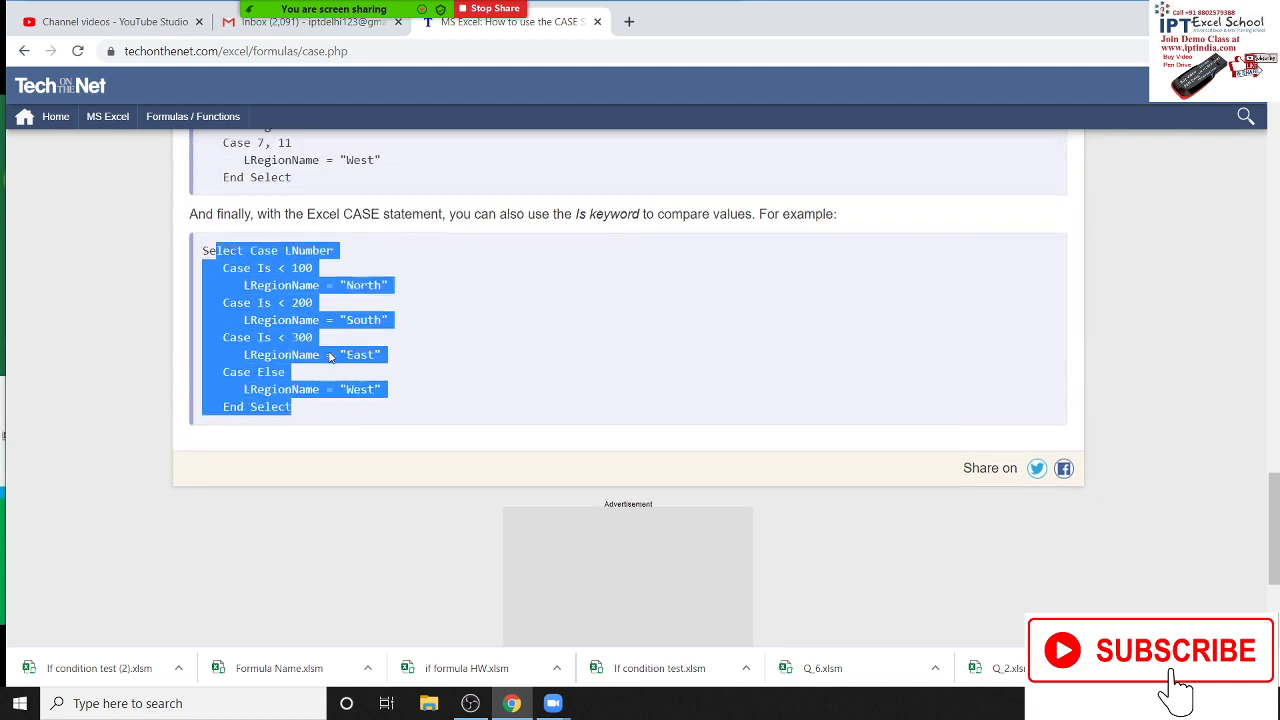
{"action": "scroll", "coordinate": [345, 350], "scroll_direction": "up", "scroll_amount": 1}
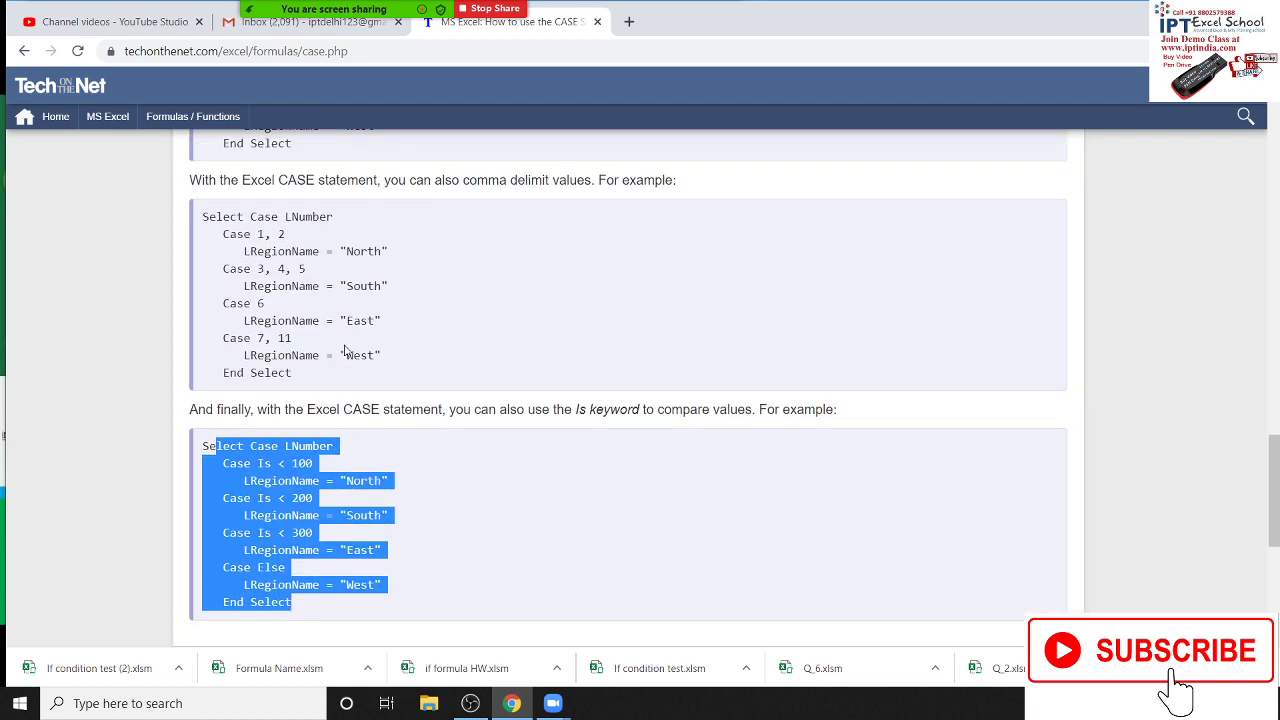
{"action": "double_click", "coordinate": [272, 372]}
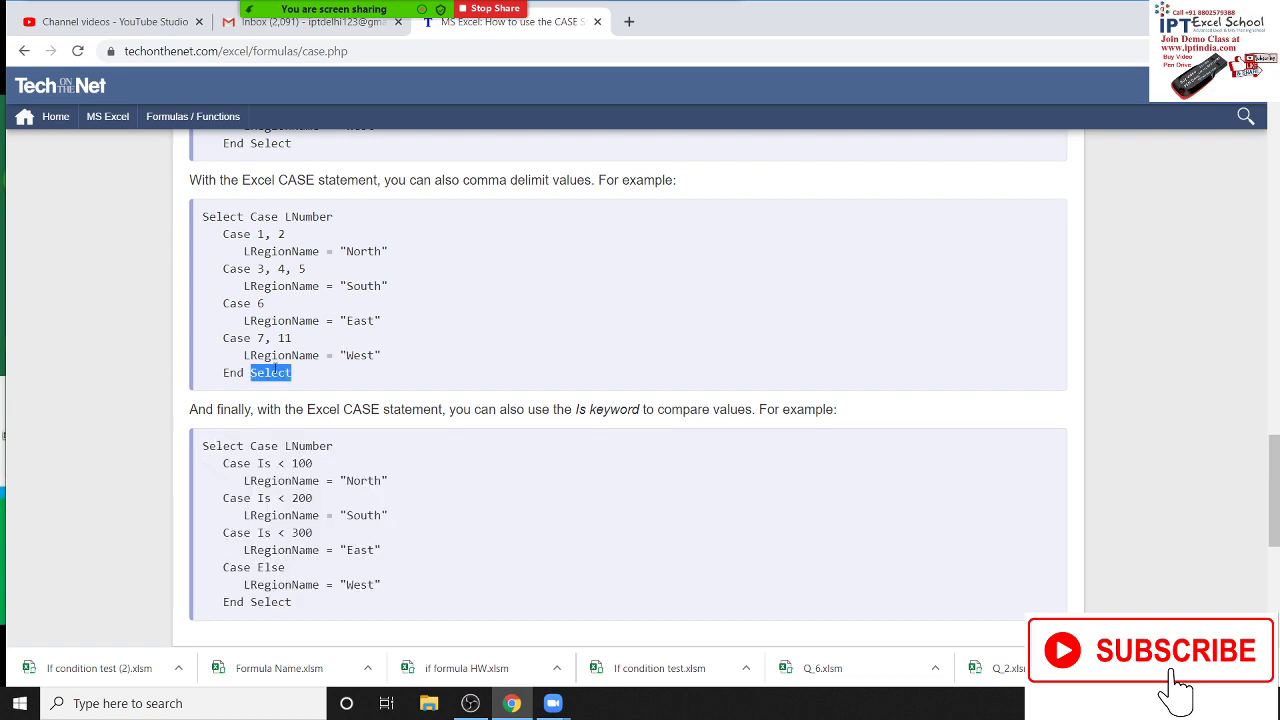
{"action": "left_click", "coordinate": [303, 51]}
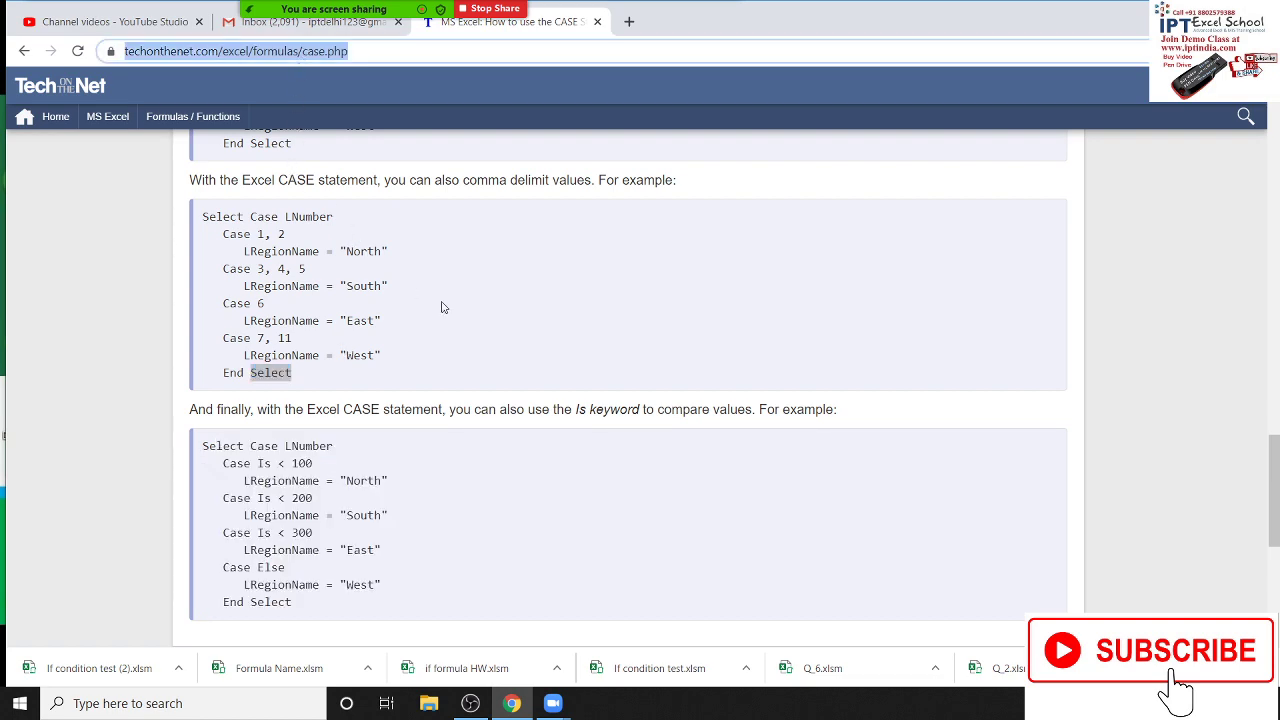
Scroll back through the CASE tutorial, then switch to the Gmail inbox tab.
{"action": "scroll", "coordinate": [445, 306], "scroll_direction": "up", "scroll_amount": 5}
{"action": "scroll", "coordinate": [445, 306], "scroll_direction": "up", "scroll_amount": 5}
{"action": "scroll", "coordinate": [448, 305], "scroll_direction": "up", "scroll_amount": 6}
{"action": "scroll", "coordinate": [448, 305], "scroll_direction": "up", "scroll_amount": 5}
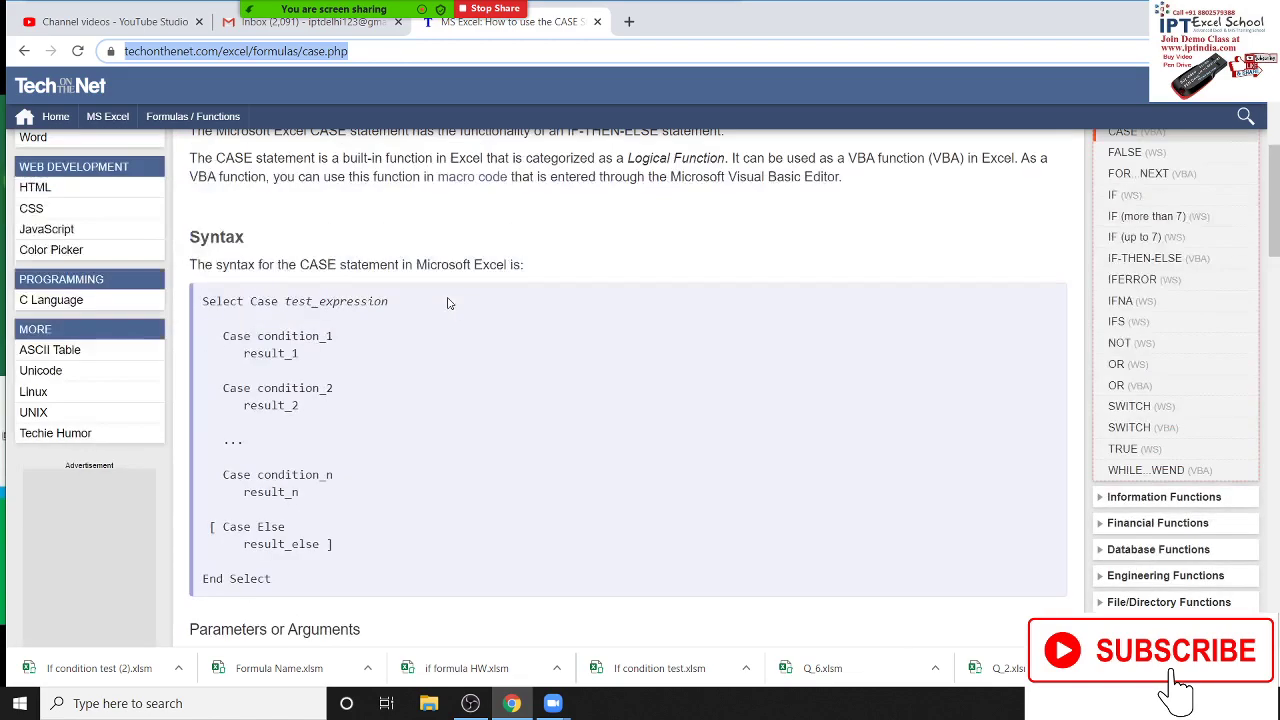
{"action": "scroll", "coordinate": [448, 305], "scroll_direction": "up", "scroll_amount": 2}
{"action": "scroll", "coordinate": [450, 308], "scroll_direction": "up", "scroll_amount": 2}
{"action": "scroll", "coordinate": [465, 322], "scroll_direction": "down", "scroll_amount": 4}
{"action": "scroll", "coordinate": [465, 322], "scroll_direction": "down", "scroll_amount": 3}
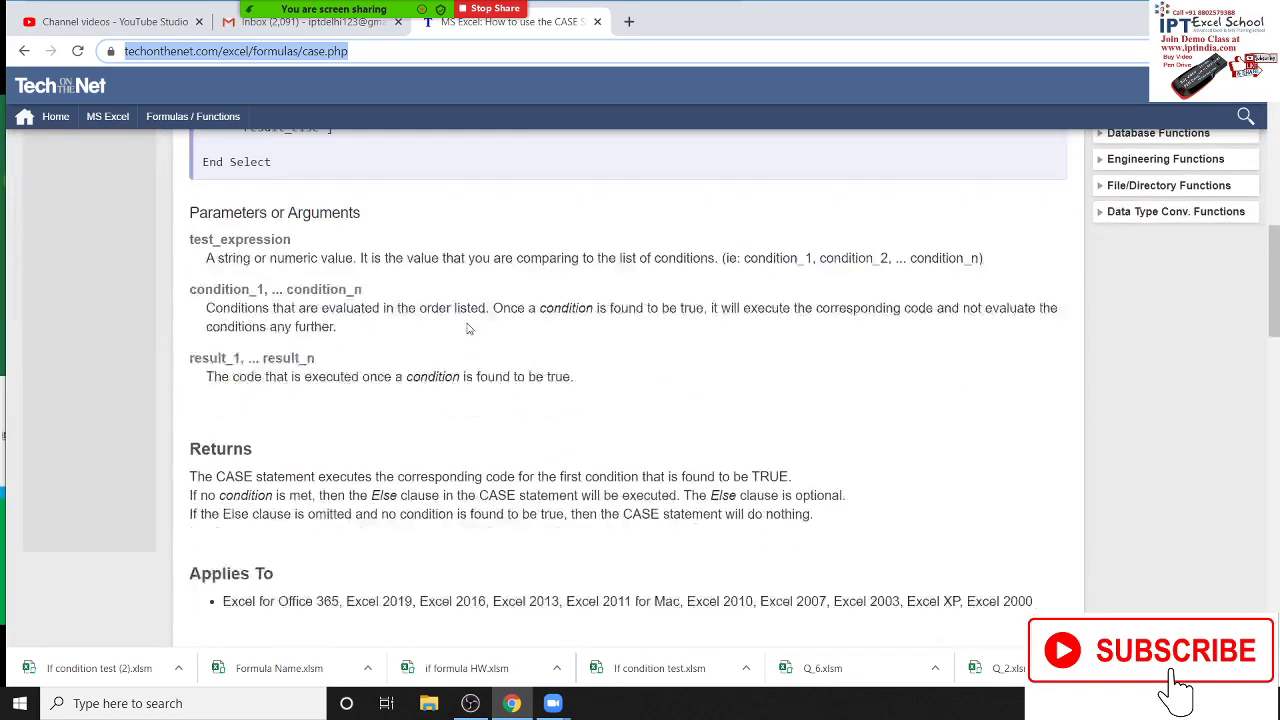
{"action": "scroll", "coordinate": [467, 325], "scroll_direction": "down", "scroll_amount": 4}
{"action": "scroll", "coordinate": [467, 325], "scroll_direction": "down", "scroll_amount": 4}
{"action": "scroll", "coordinate": [468, 326], "scroll_direction": "down", "scroll_amount": 2}
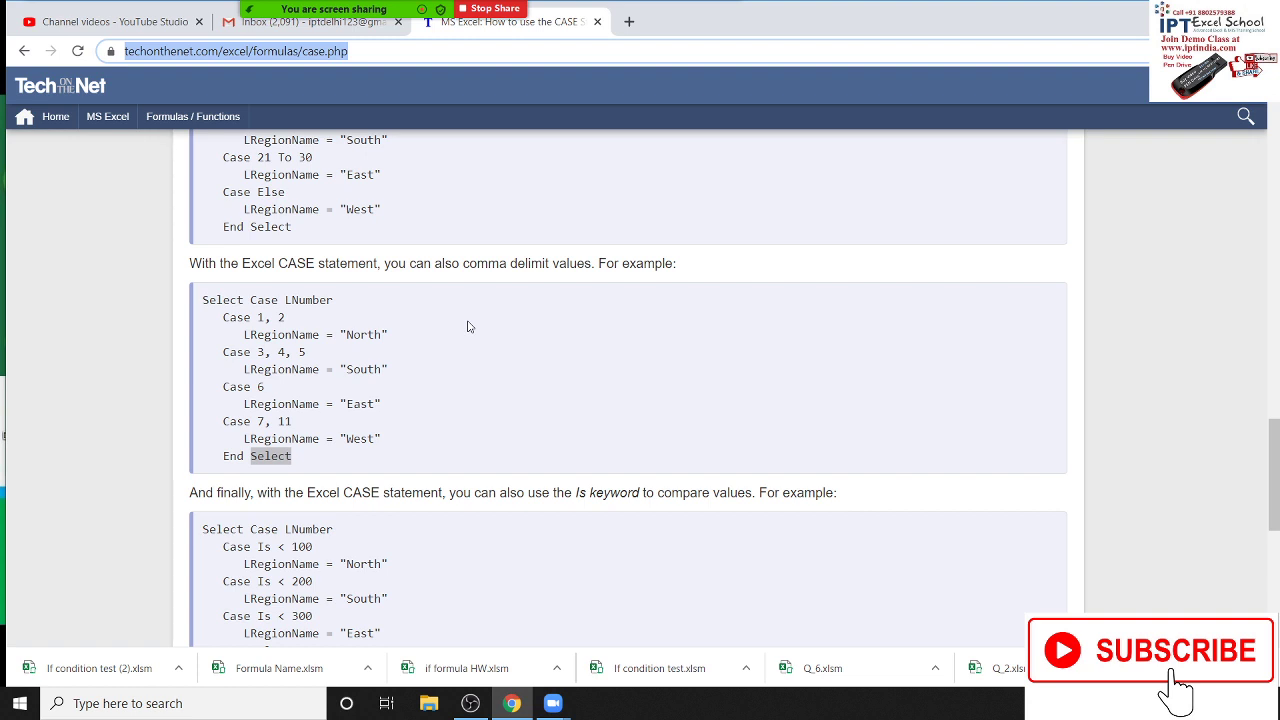
{"action": "left_click", "coordinate": [340, 30]}
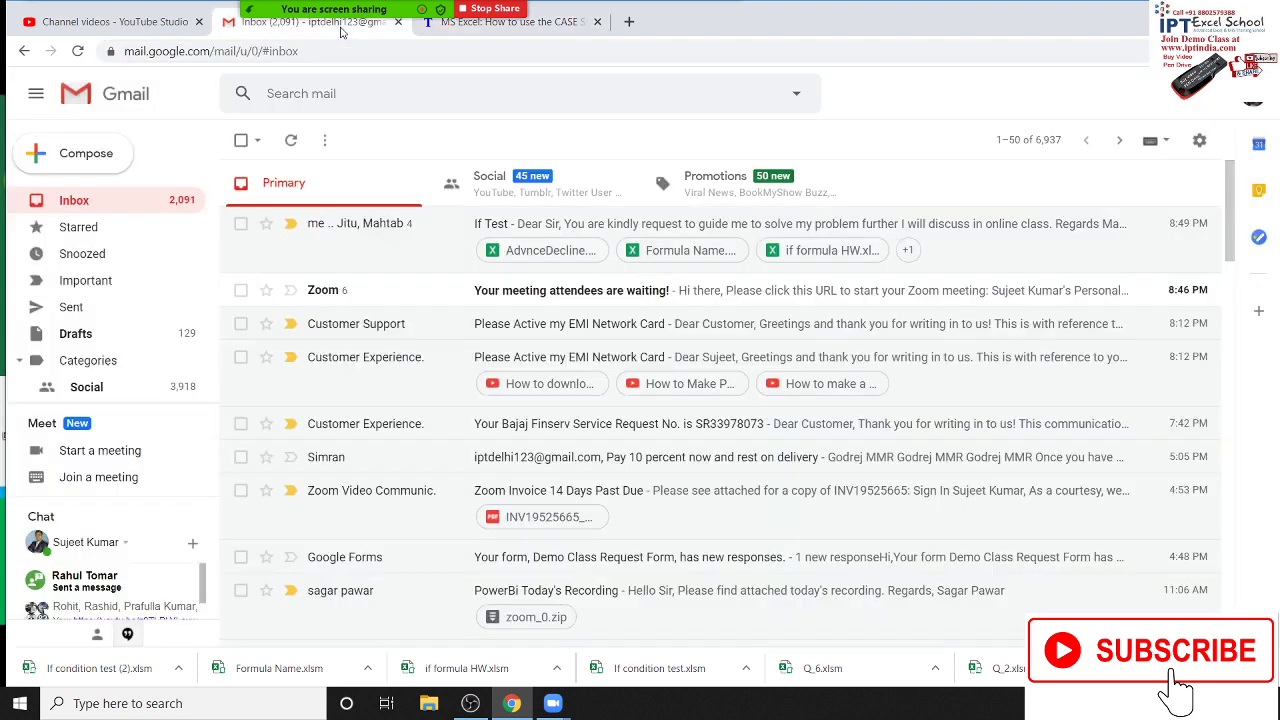
Open the If Test thread and send a reply with the pasted CASE page link.
{"action": "left_click", "coordinate": [92, 314]}
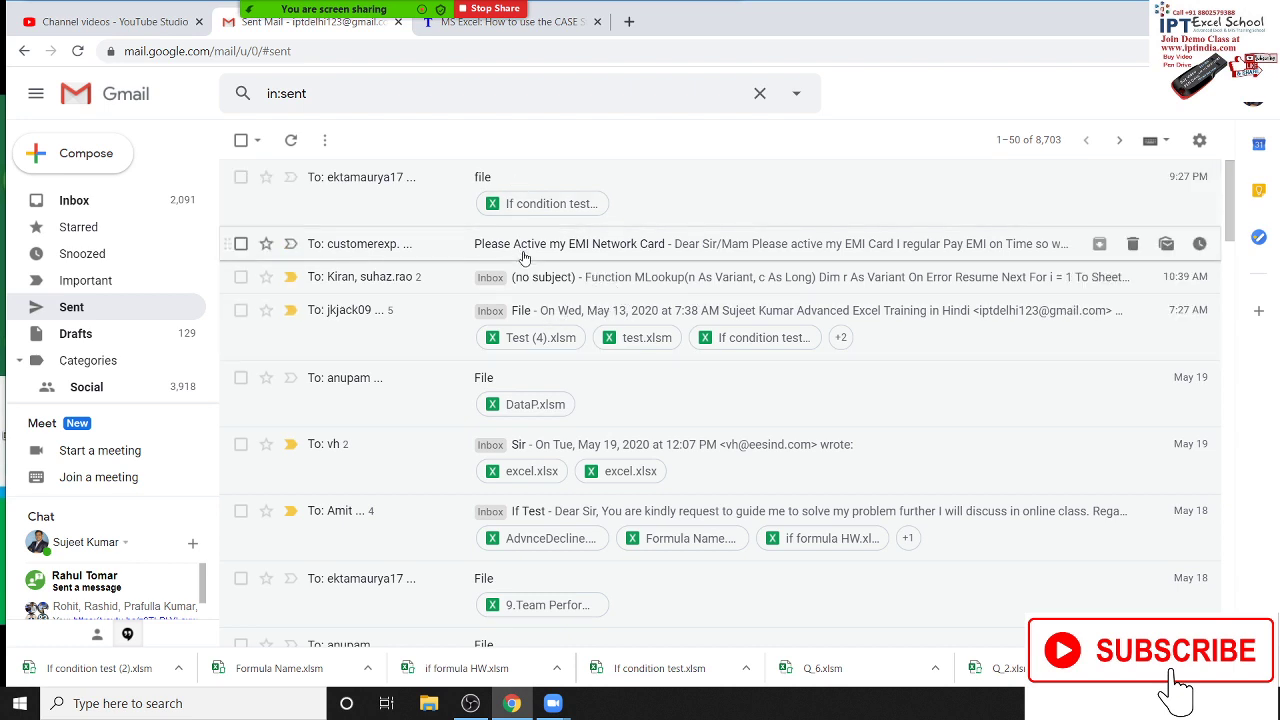
{"action": "left_click", "coordinate": [114, 203]}
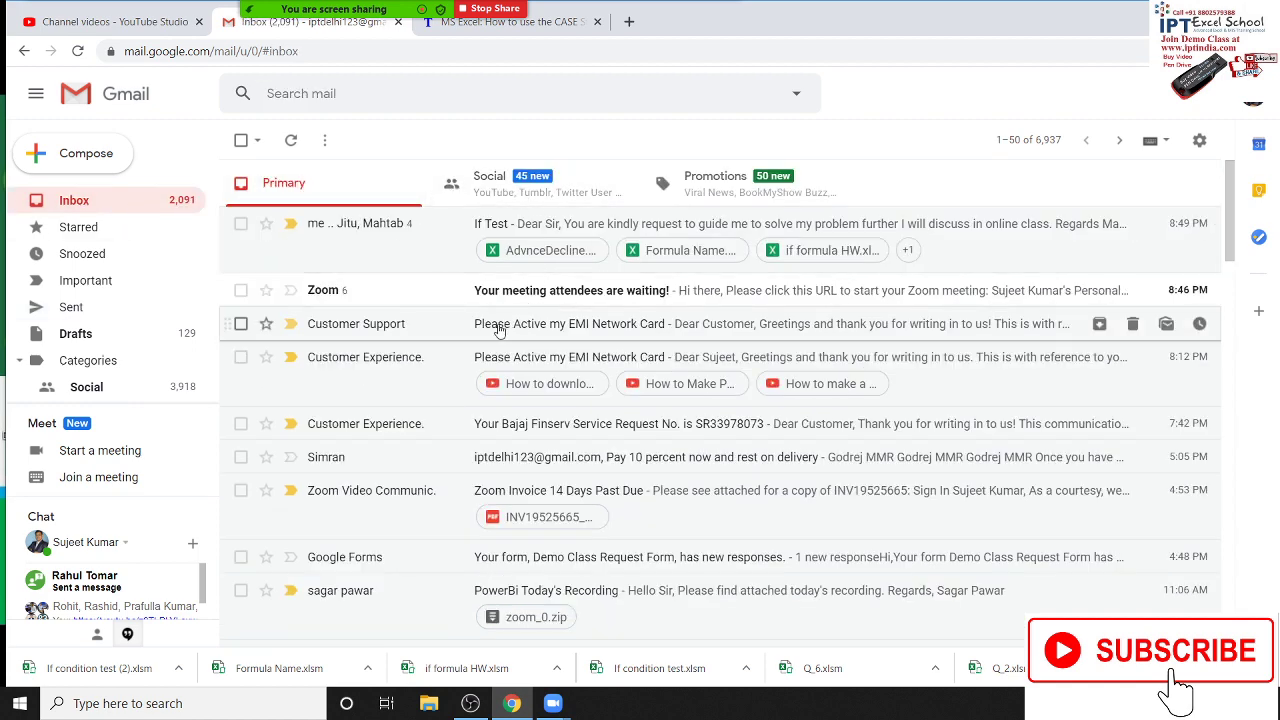
{"action": "left_click", "coordinate": [413, 232]}
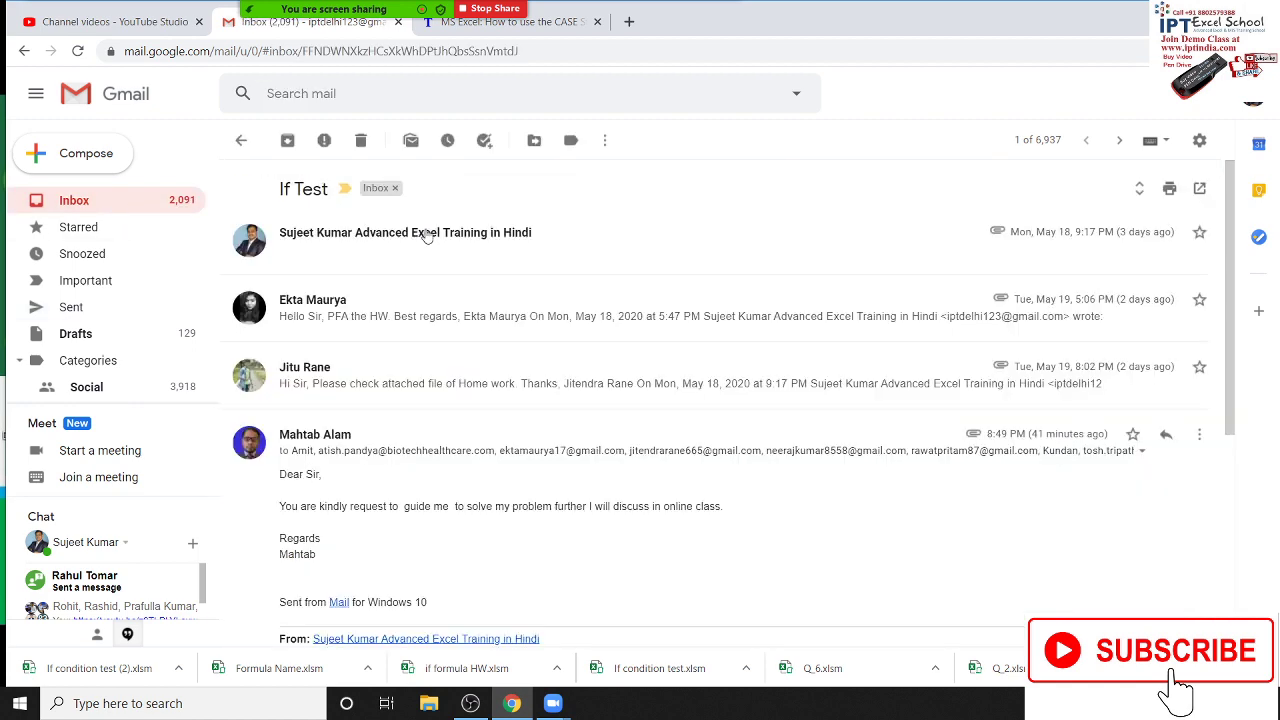
{"action": "left_click", "coordinate": [358, 236]}
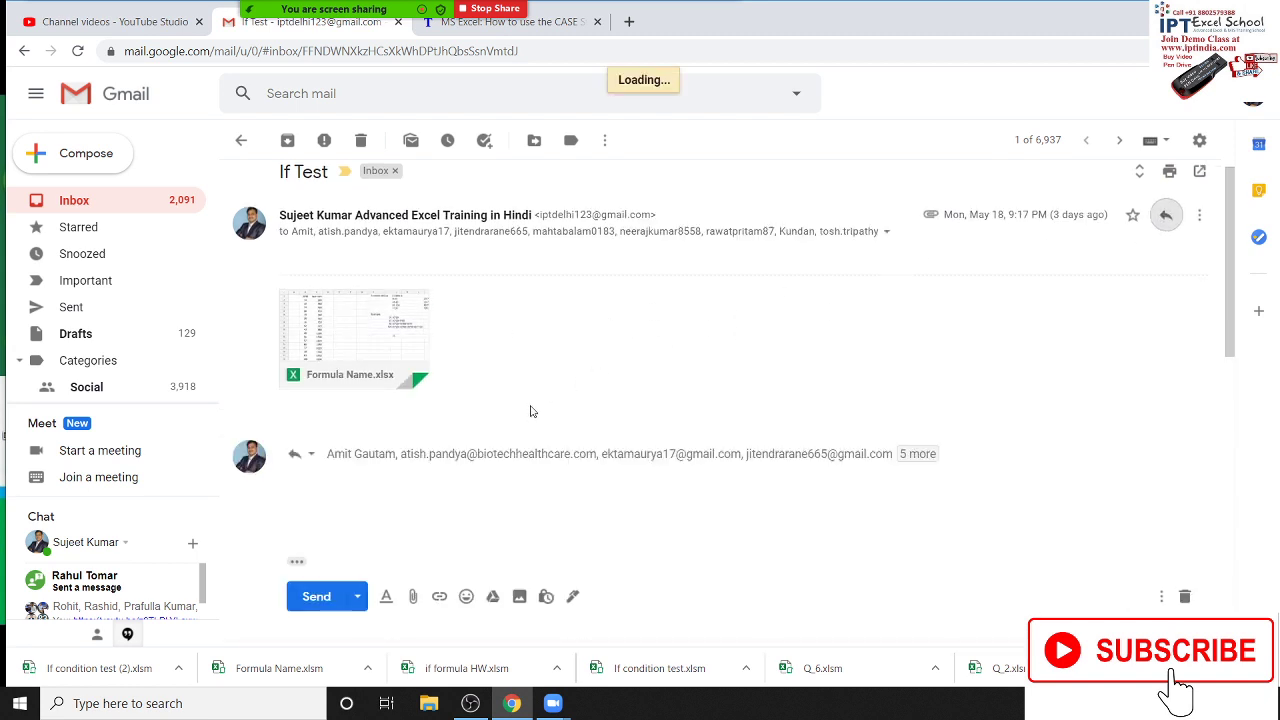
{"action": "type", "text": "https://www.techonthenet.com/excel/formulas/case.php"}
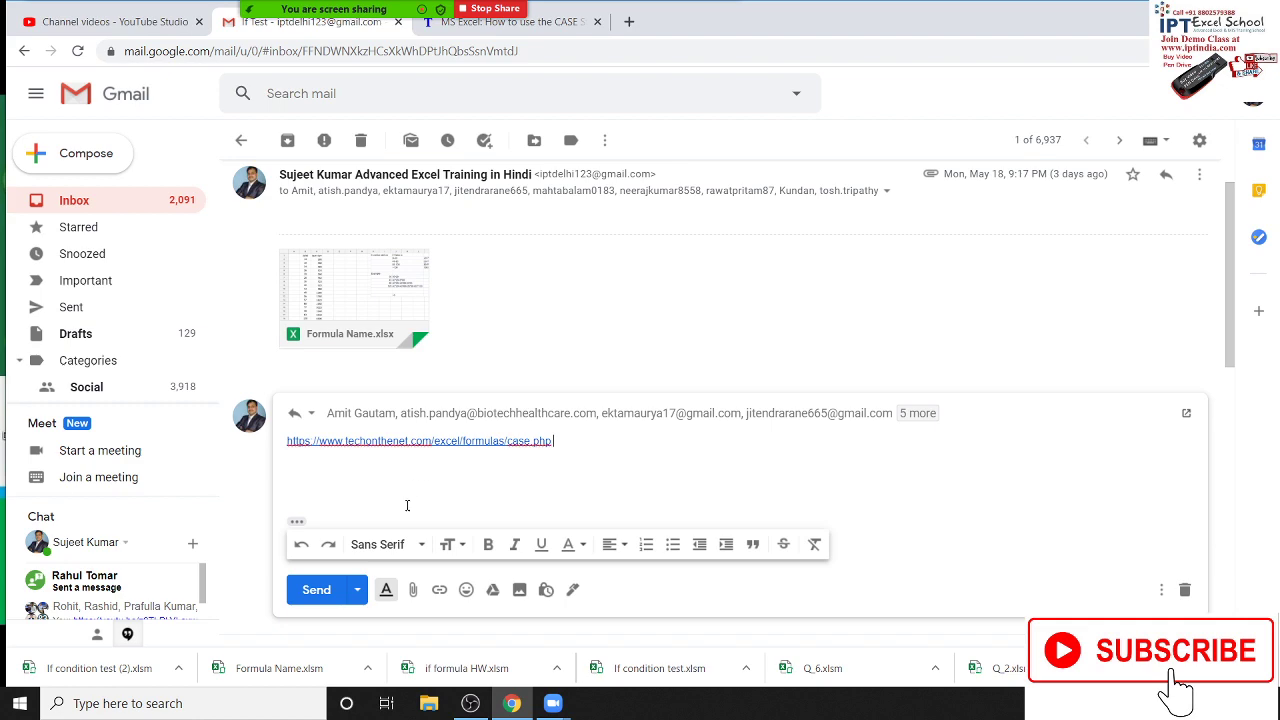
{"action": "left_click", "coordinate": [316, 590]}
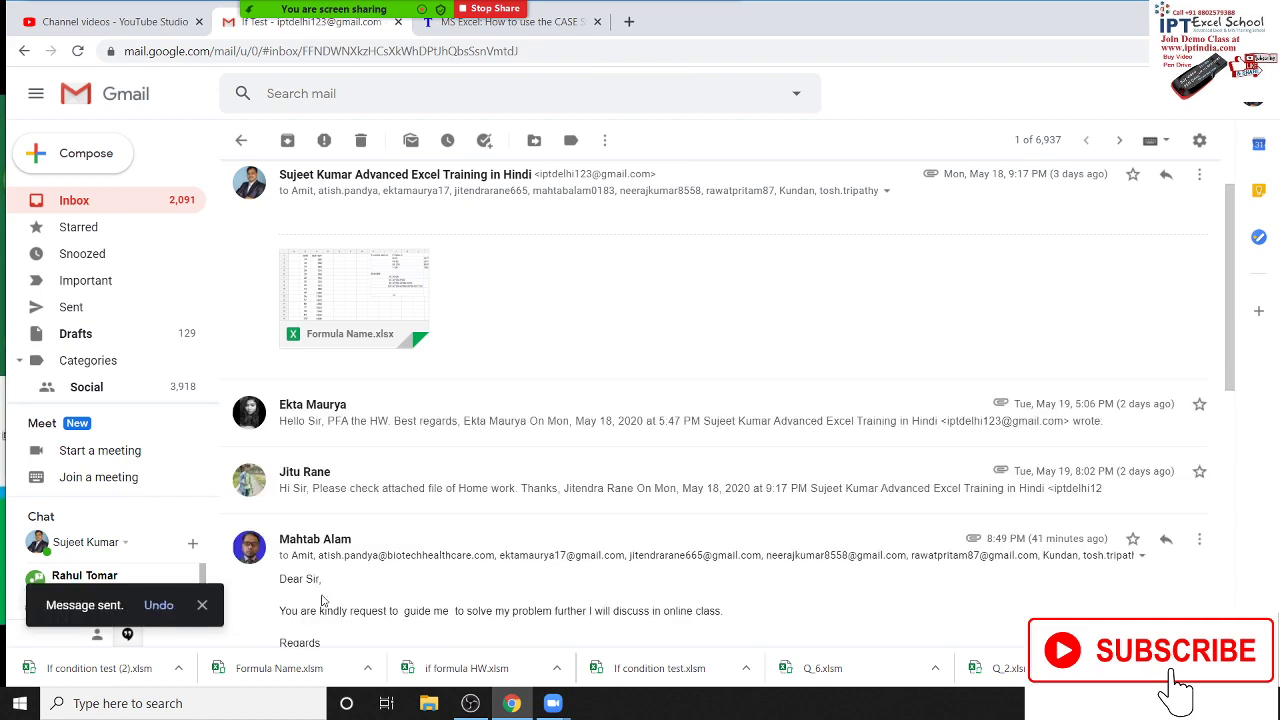
{"action": "key", "text": "super+d"}
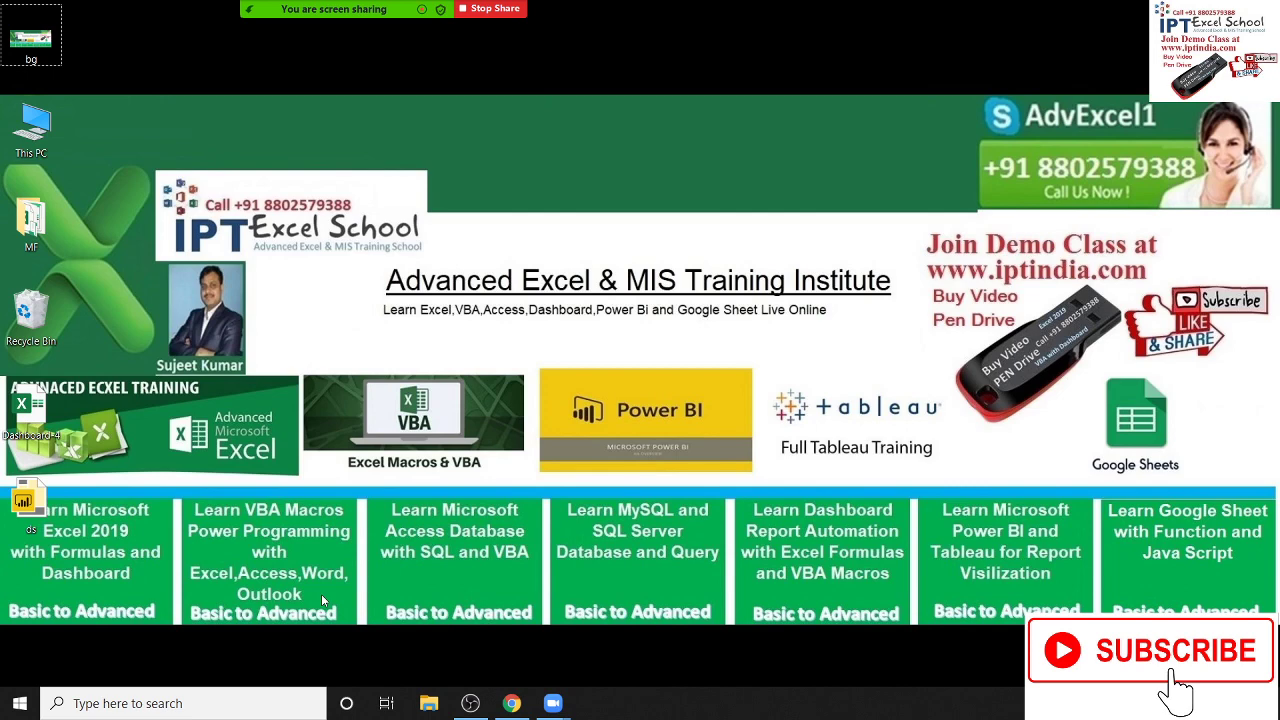
{"action": "key", "text": "alt+Tab"}
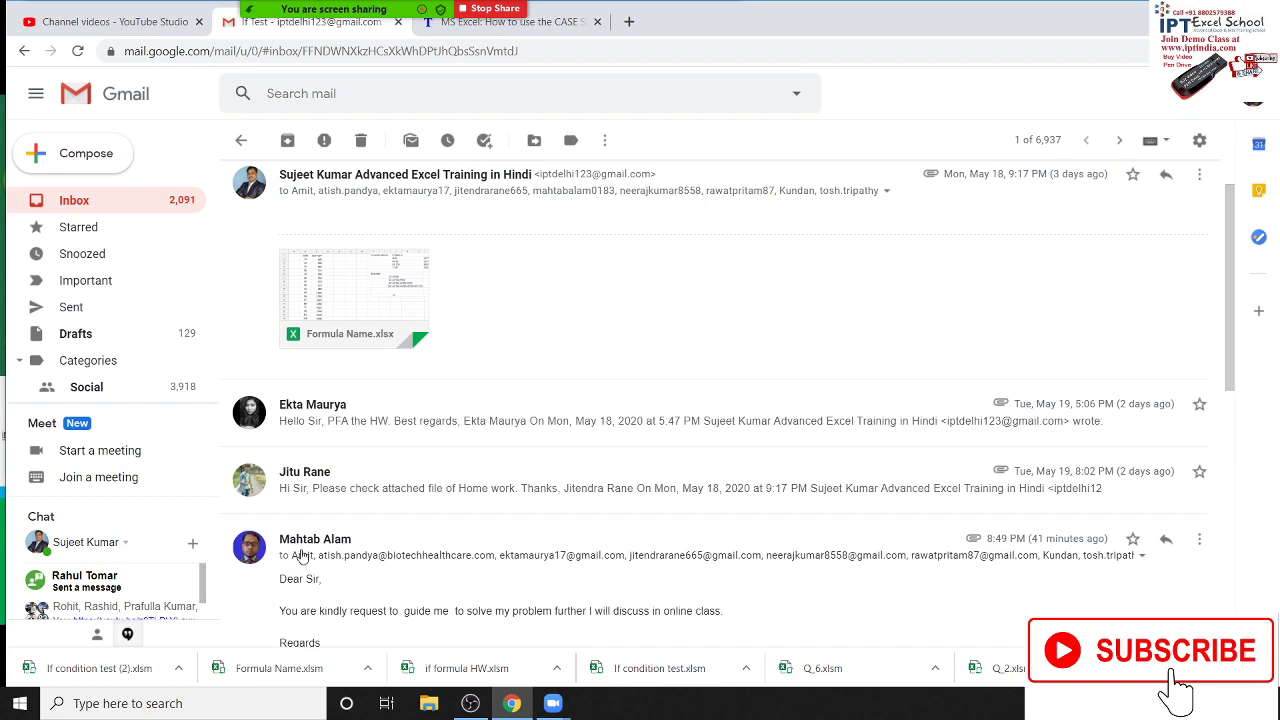
Download AdvnceDecline.xlsx from the earlier message and open it from the download bar.
{"action": "left_click", "coordinate": [302, 555]}
{"action": "left_click", "coordinate": [302, 555]}
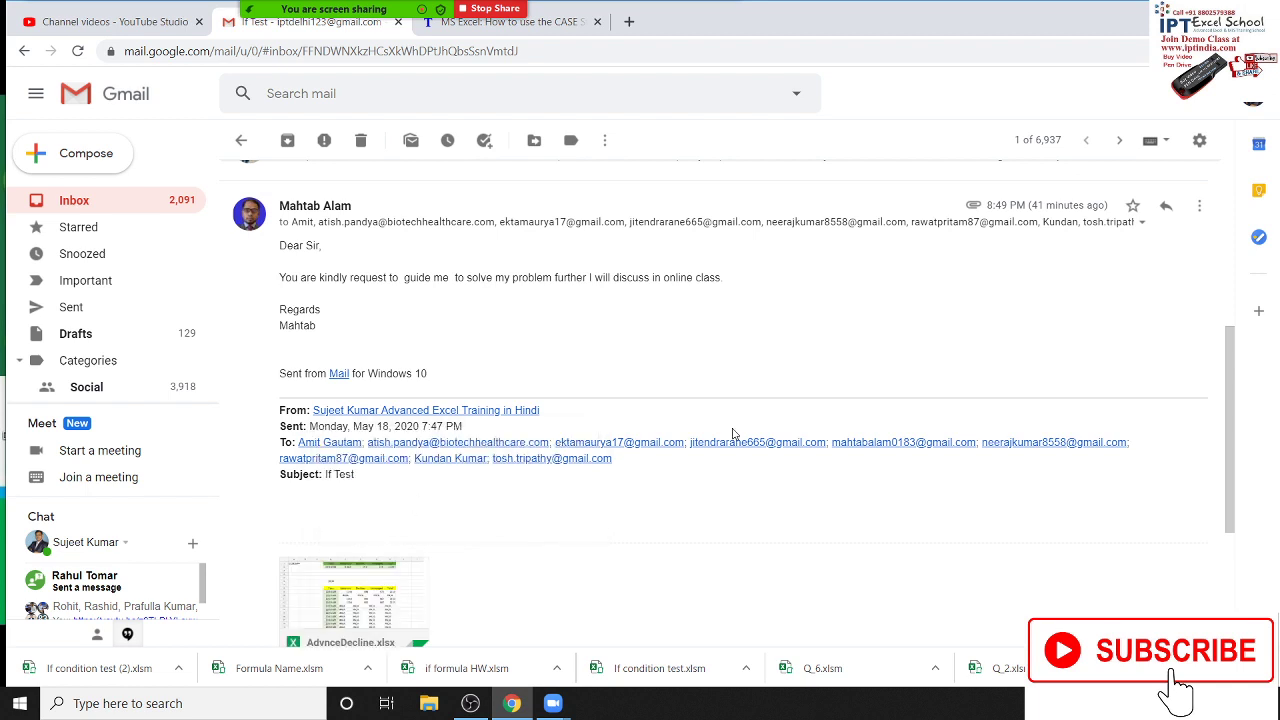
{"action": "scroll", "coordinate": [731, 483], "scroll_direction": "down", "scroll_amount": 1}
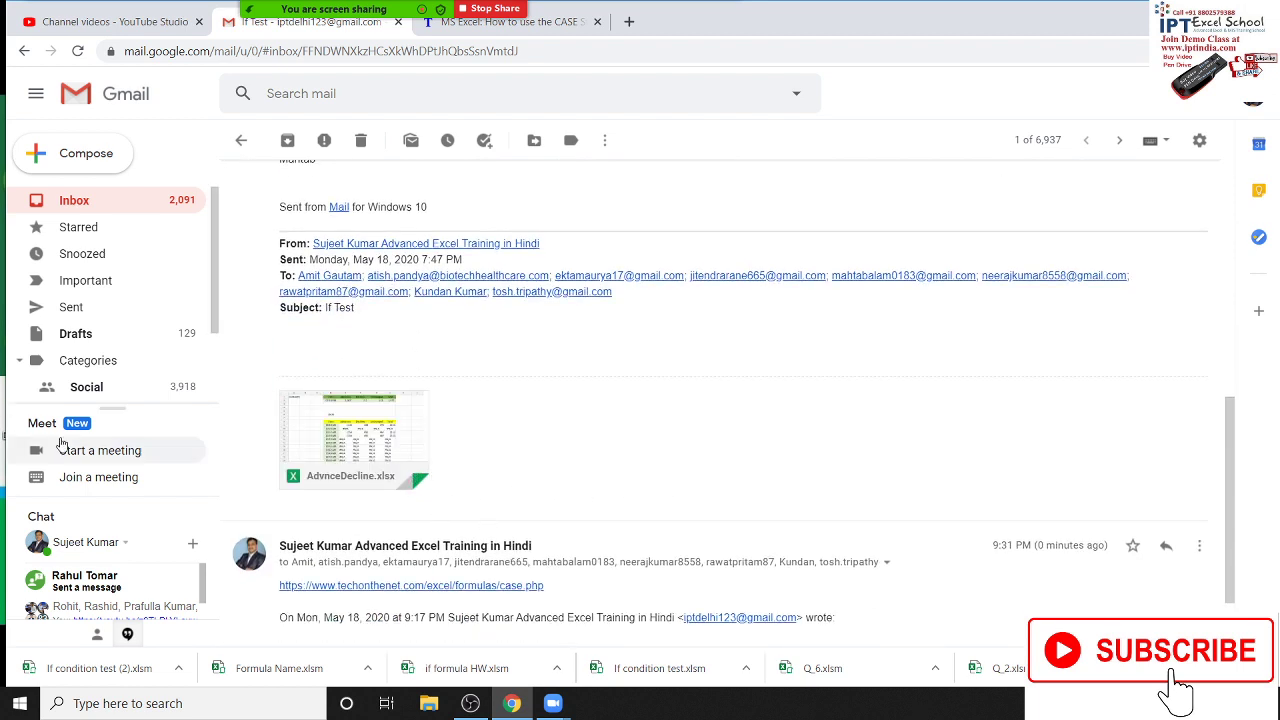
{"action": "mouse_move", "coordinate": [353, 440]}
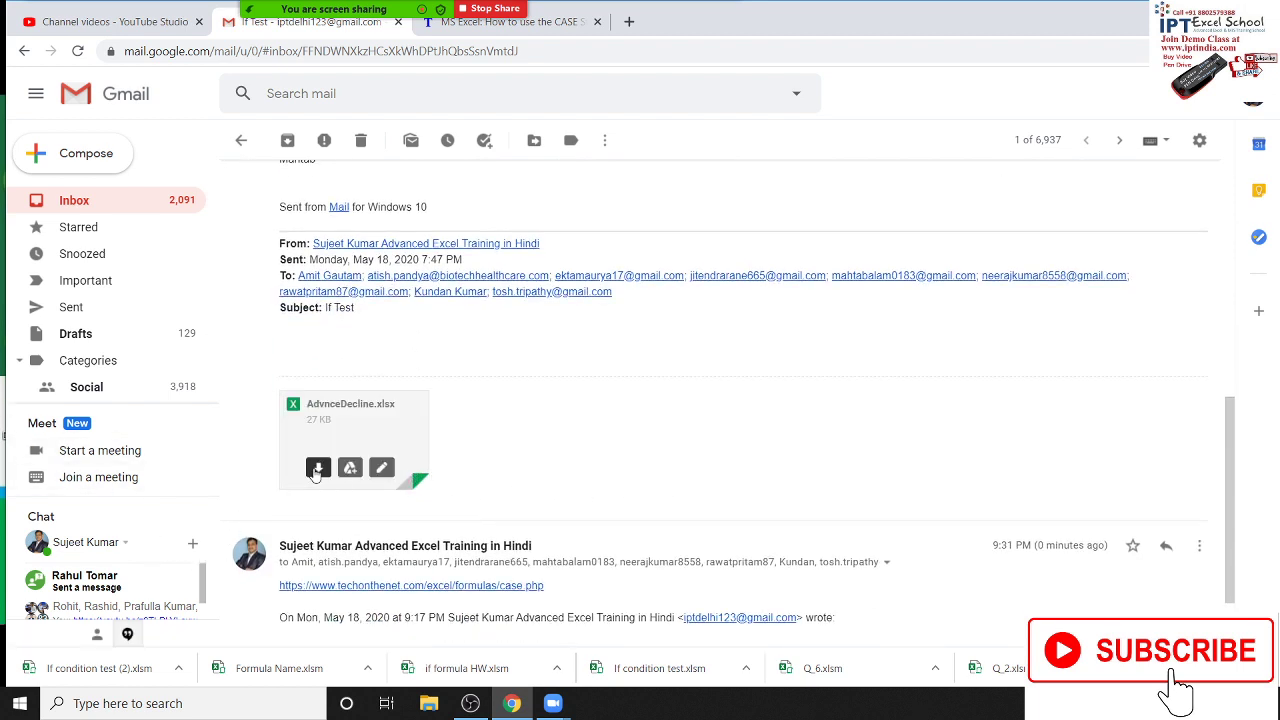
{"action": "left_click", "coordinate": [317, 469]}
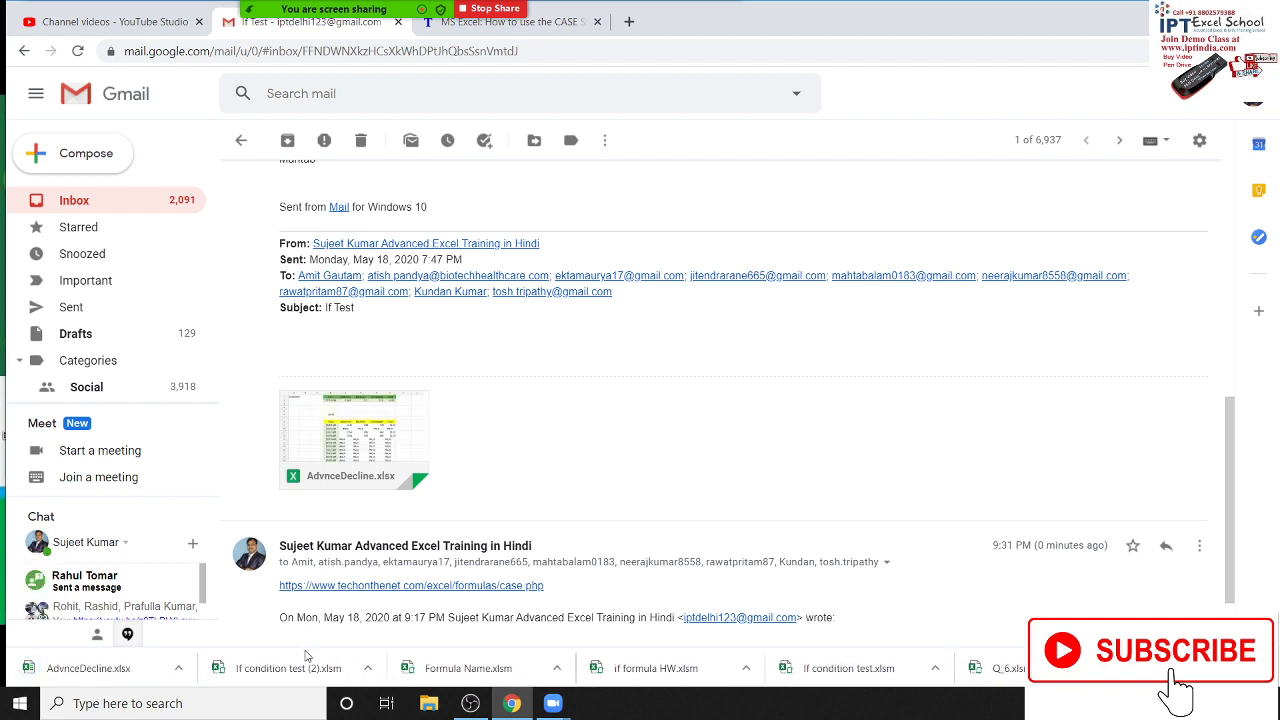
{"action": "left_click", "coordinate": [141, 672]}
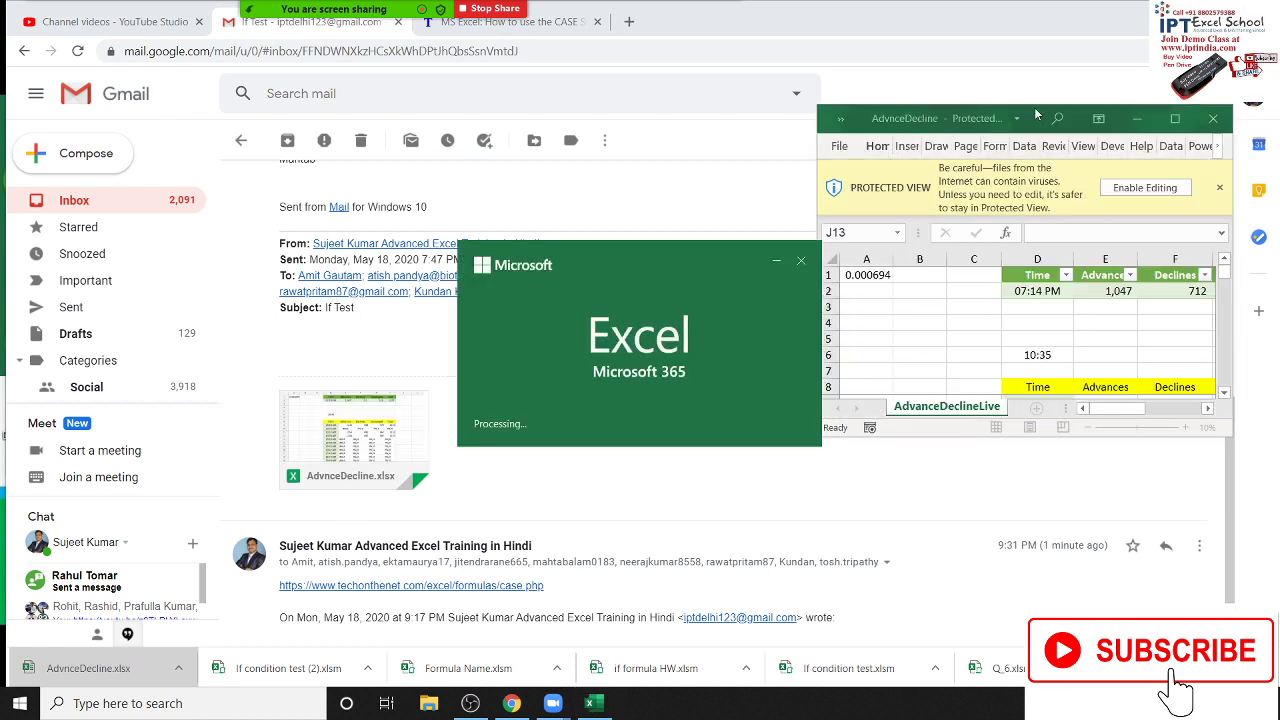
Maximize Excel, enable editing and external content, and select the live market row D2:H2.
{"action": "left_click", "coordinate": [1170, 118]}
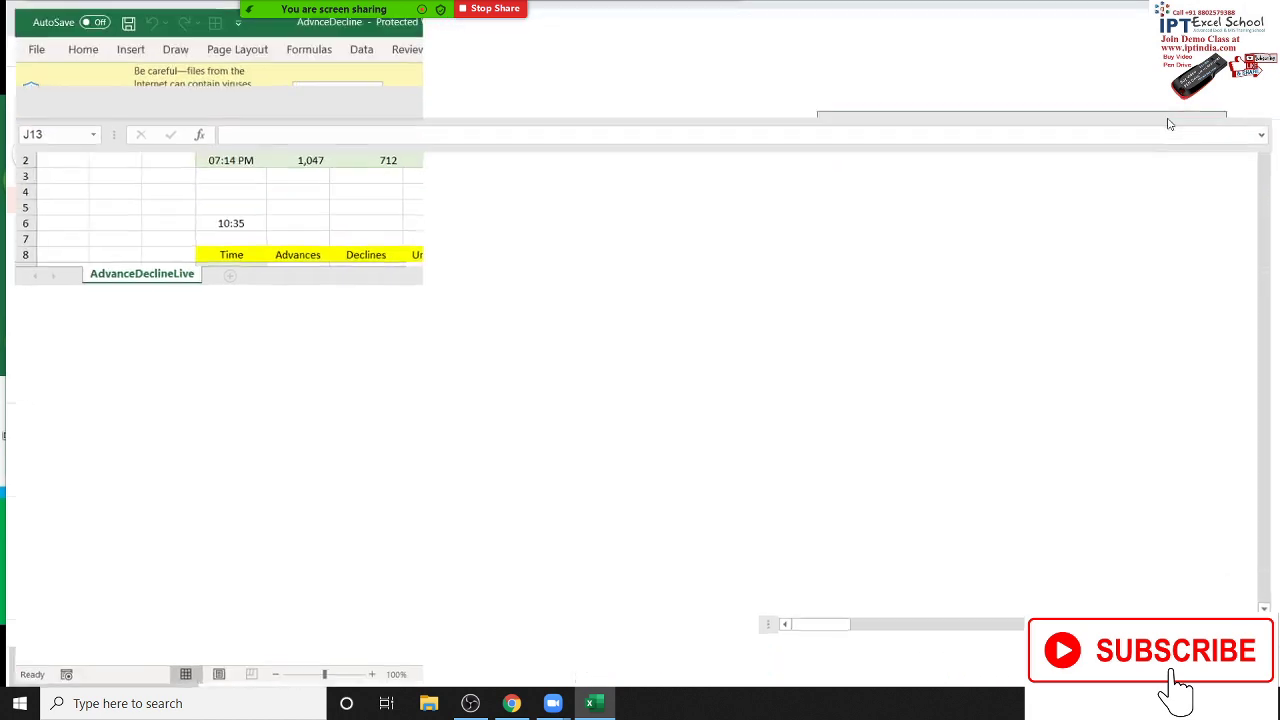
{"action": "left_click", "coordinate": [690, 68]}
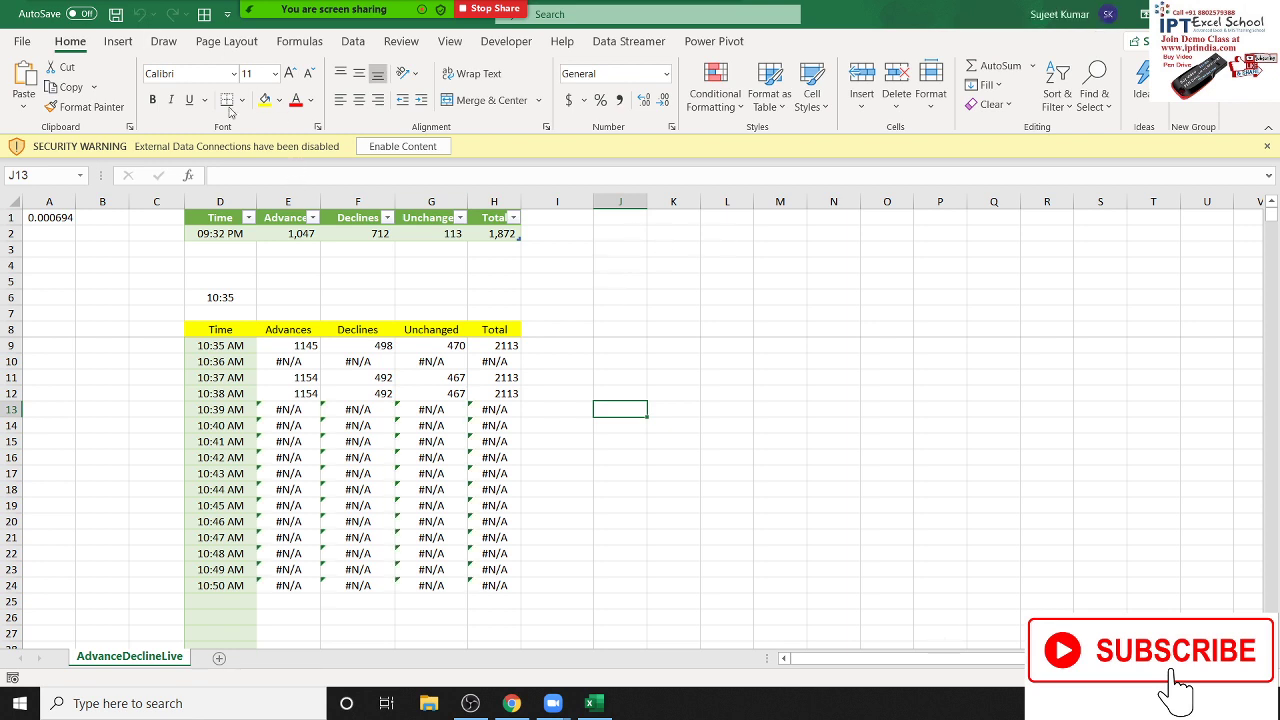
{"action": "left_click", "coordinate": [410, 147]}
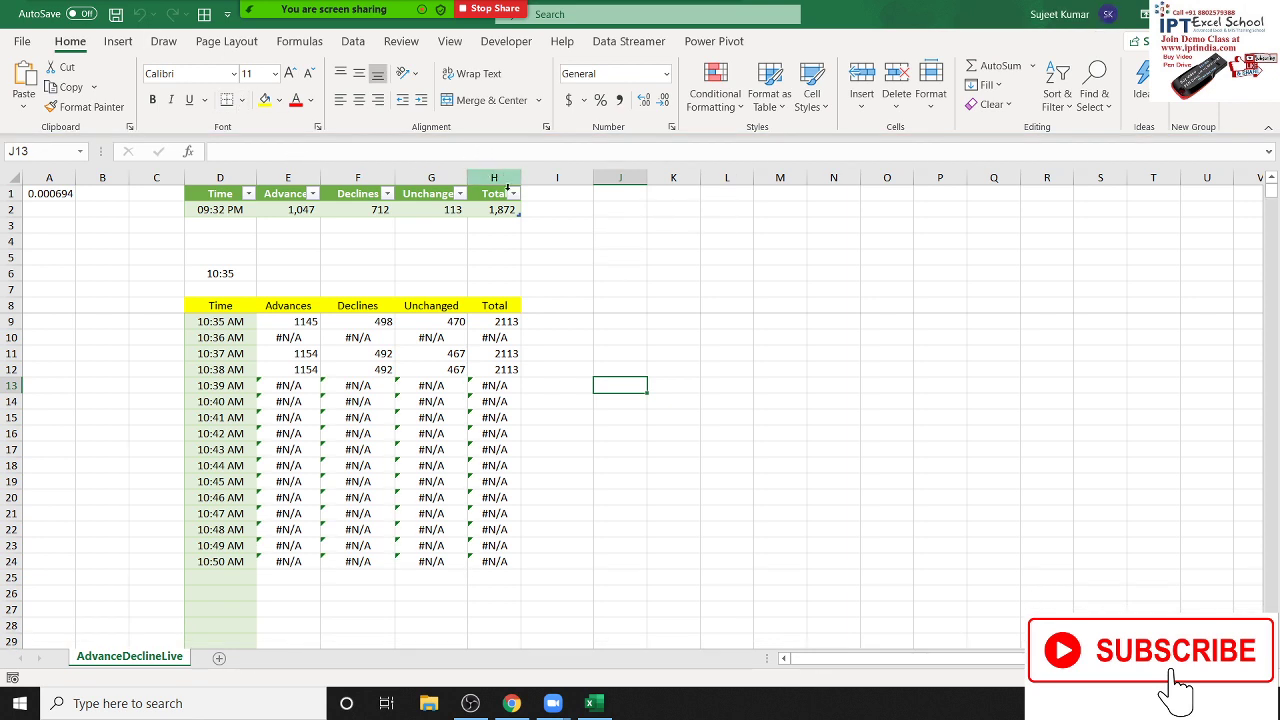
{"action": "left_click", "coordinate": [437, 250]}
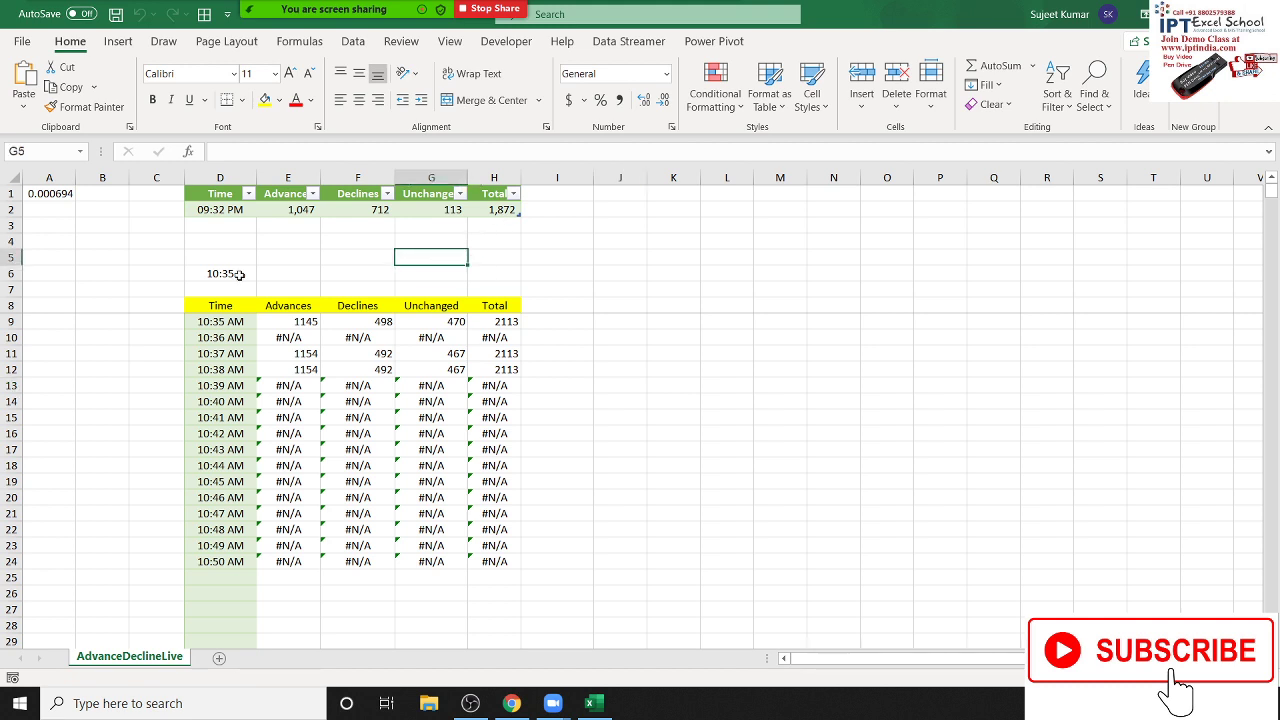
{"action": "left_click", "coordinate": [222, 208]}
{"action": "left_click_drag", "start_coordinate": [222, 208], "coordinate": [500, 209]}
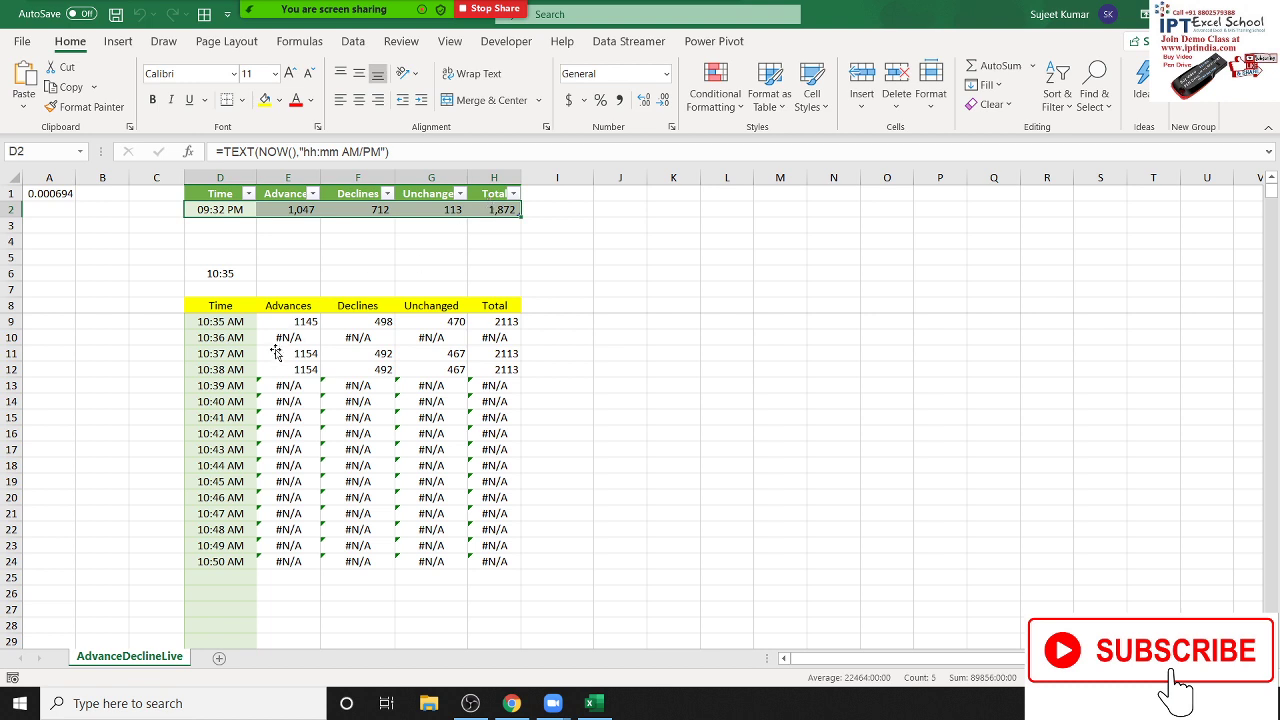
Review the column D and E formulas, then delete the logged data in D9:H24.
{"action": "left_click", "coordinate": [279, 384]}
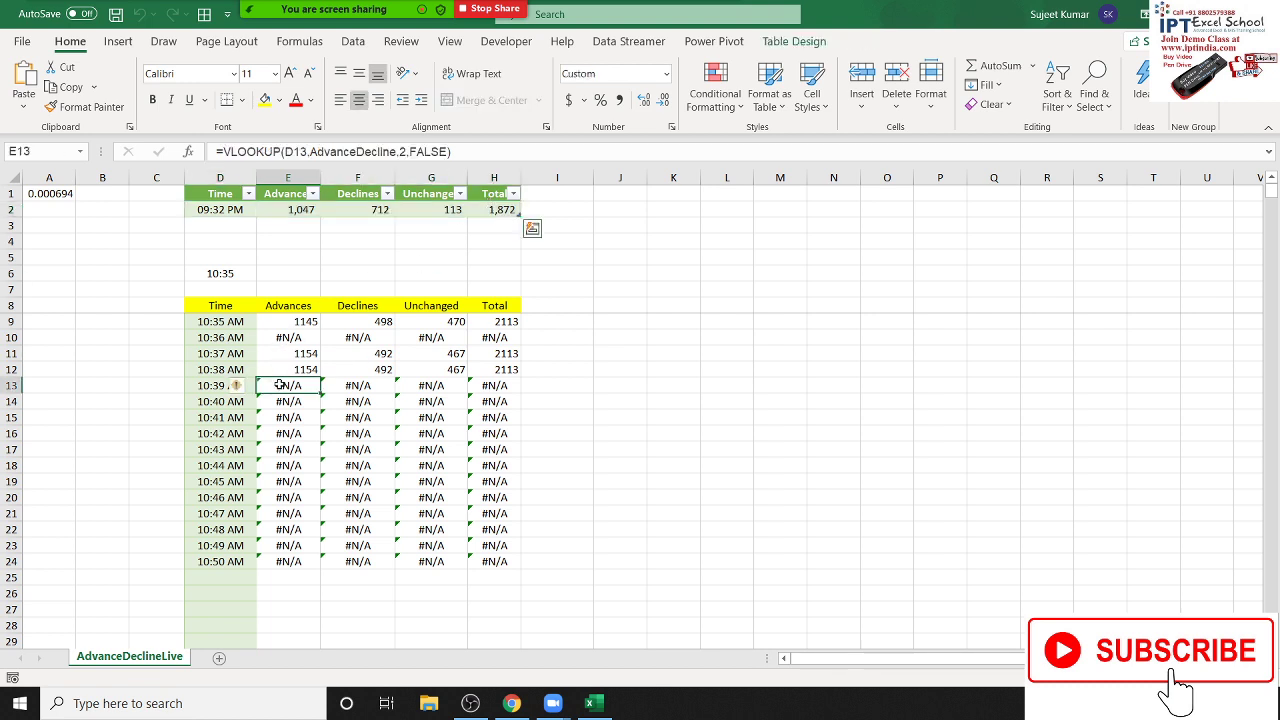
{"action": "left_click", "coordinate": [231, 338]}
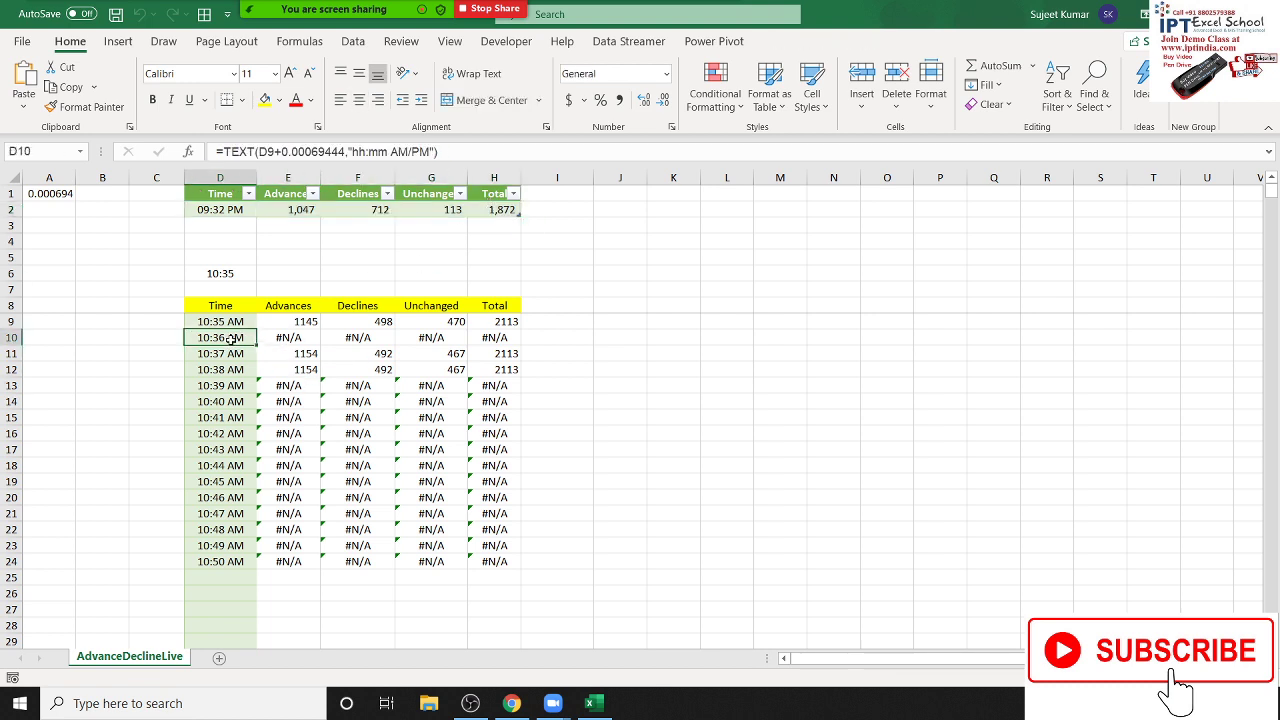
{"action": "left_click", "coordinate": [285, 385]}
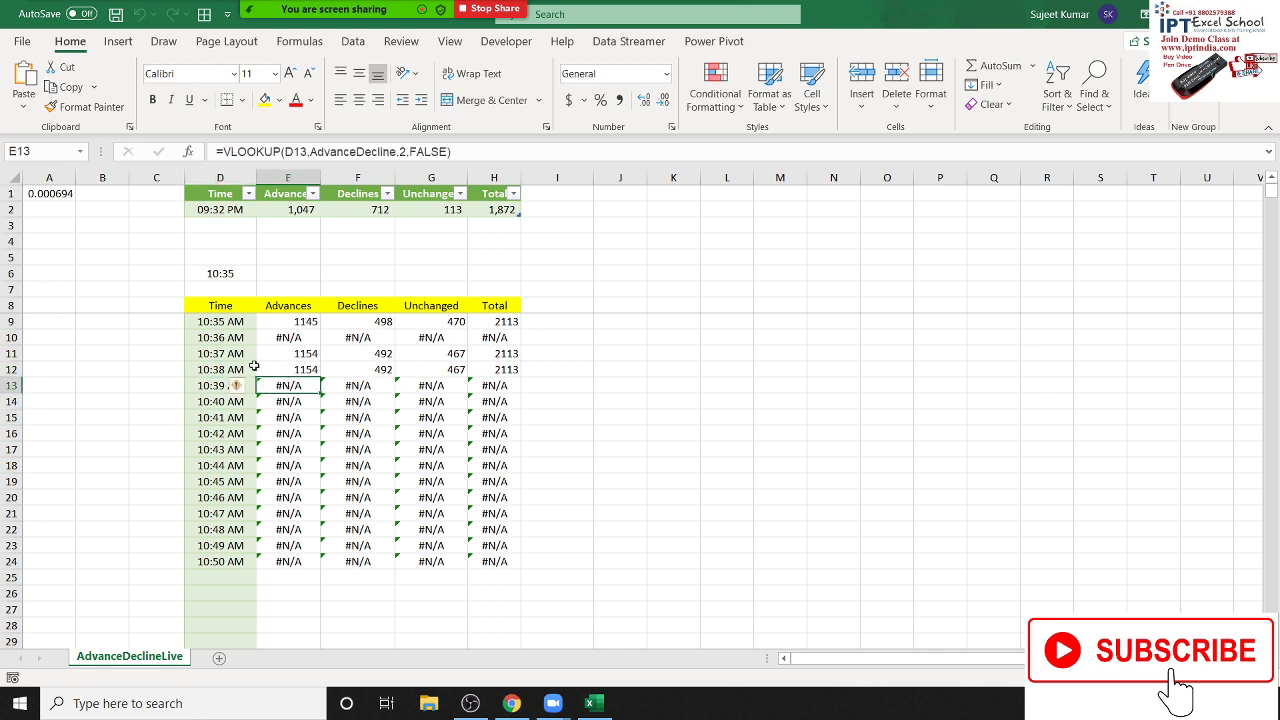
{"action": "left_click", "coordinate": [306, 366]}
{"action": "left_click", "coordinate": [305, 401]}
{"action": "left_click", "coordinate": [308, 481]}
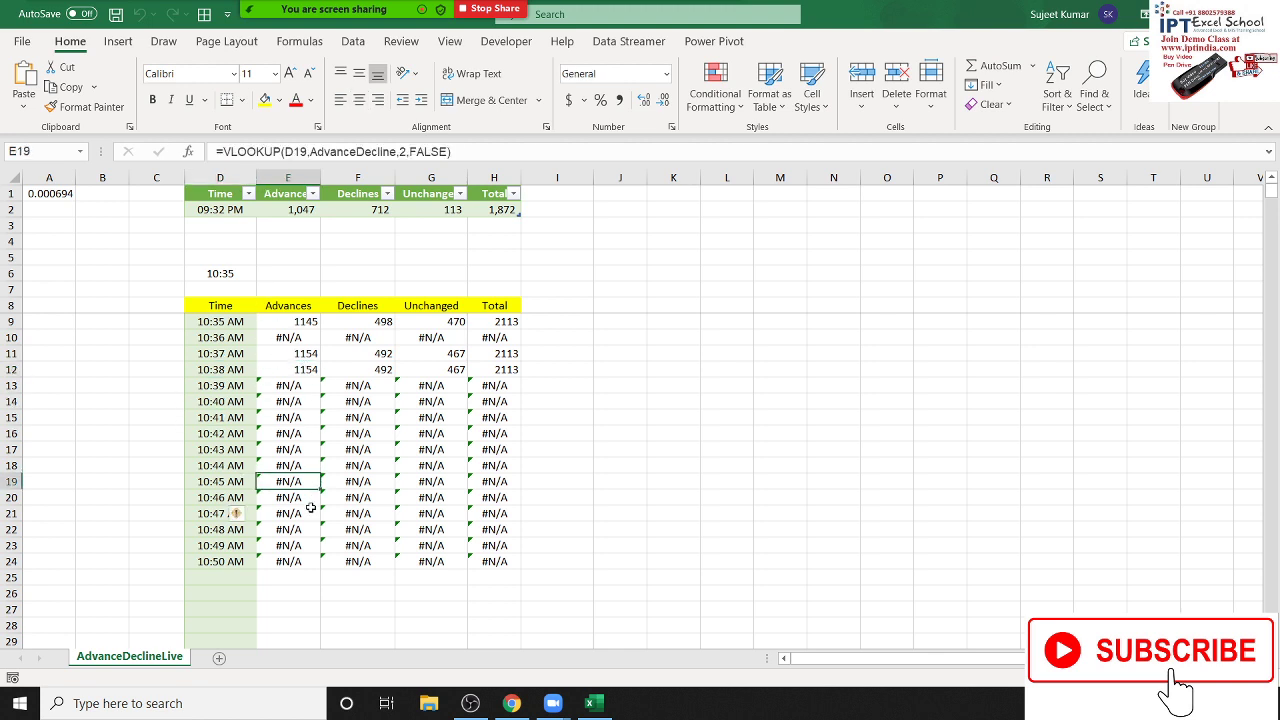
{"action": "left_click", "coordinate": [312, 530]}
{"action": "left_click", "coordinate": [230, 382]}
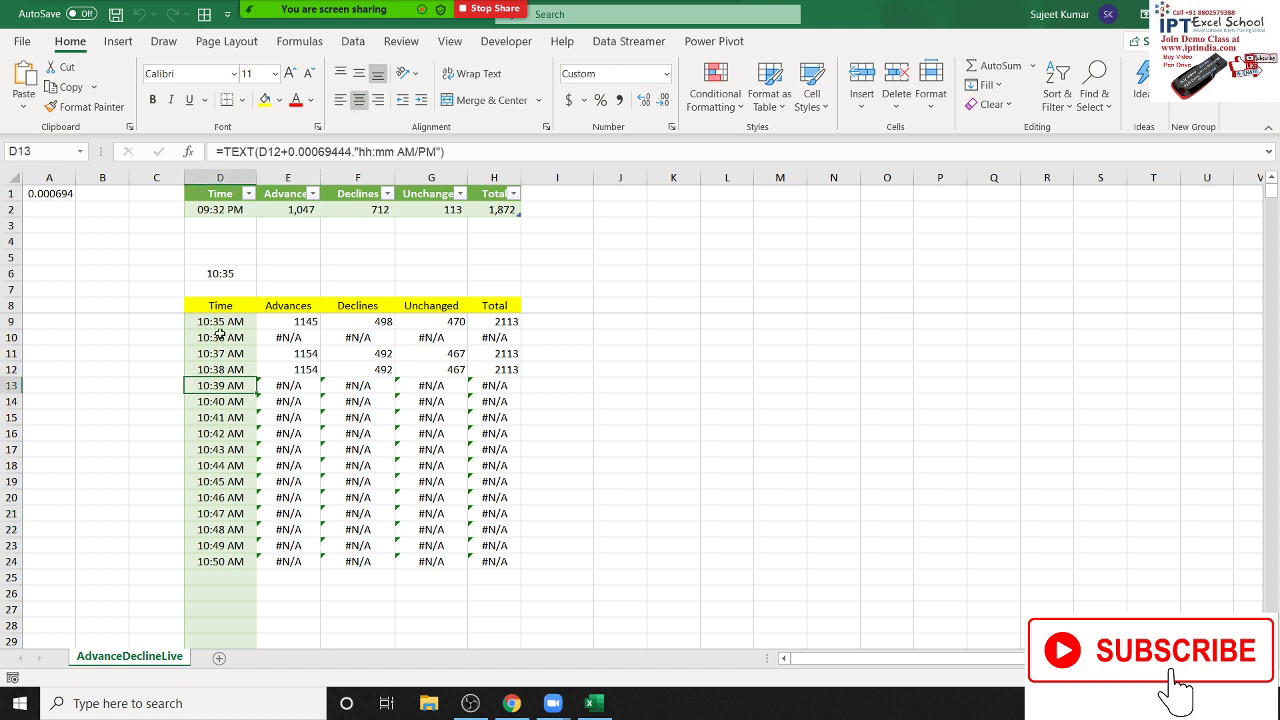
{"action": "mouse_move", "coordinate": [220, 322]}
{"action": "left_mouse_down"}
{"action": "mouse_move", "coordinate": [497, 551]}
{"action": "mouse_move", "coordinate": [495, 563]}
{"action": "left_mouse_up"}
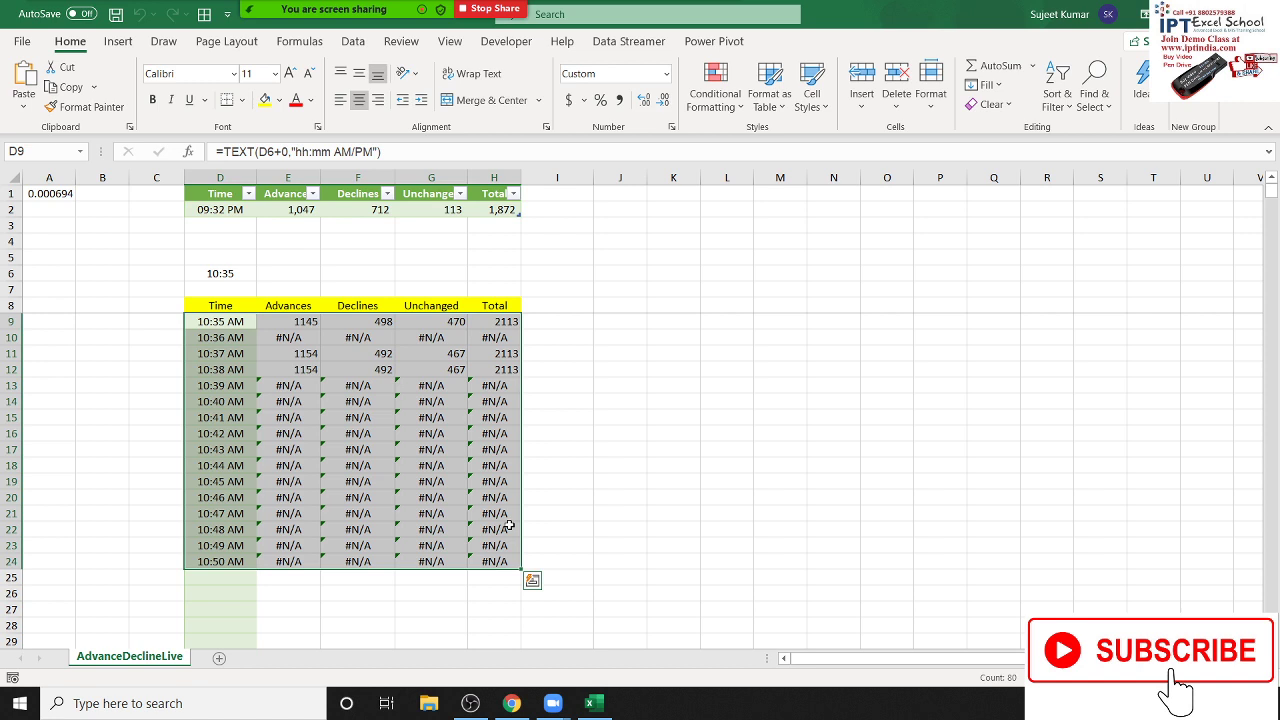
{"action": "key", "text": "Delete"}
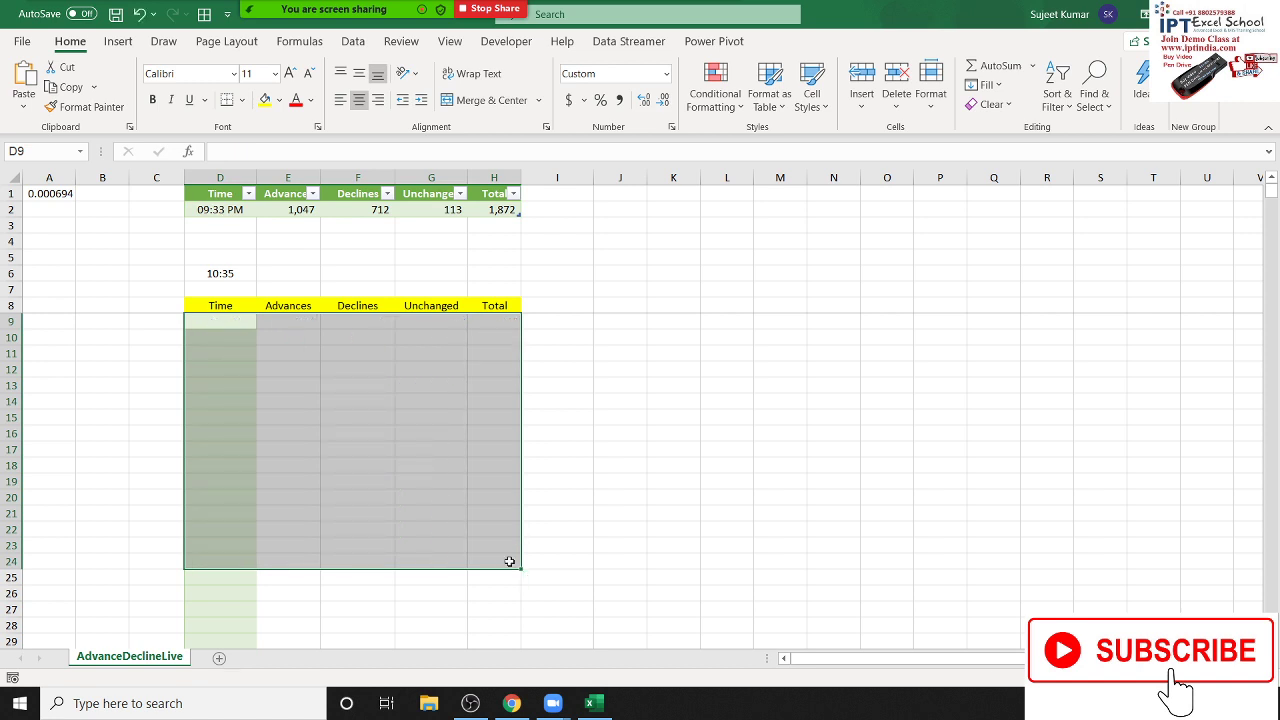
Check the live Time, Advances, Declines, Unchanged and Total values in D2:H2.
{"action": "left_click", "coordinate": [218, 209]}
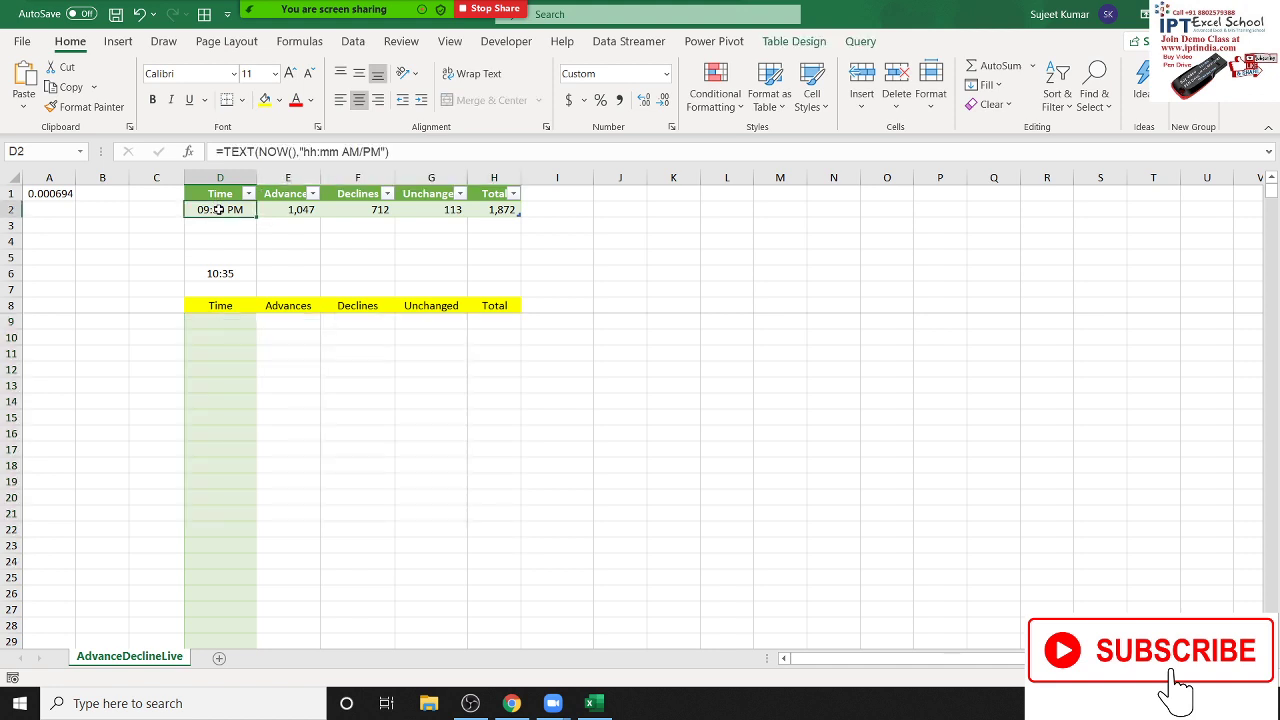
{"action": "left_click", "coordinate": [294, 209]}
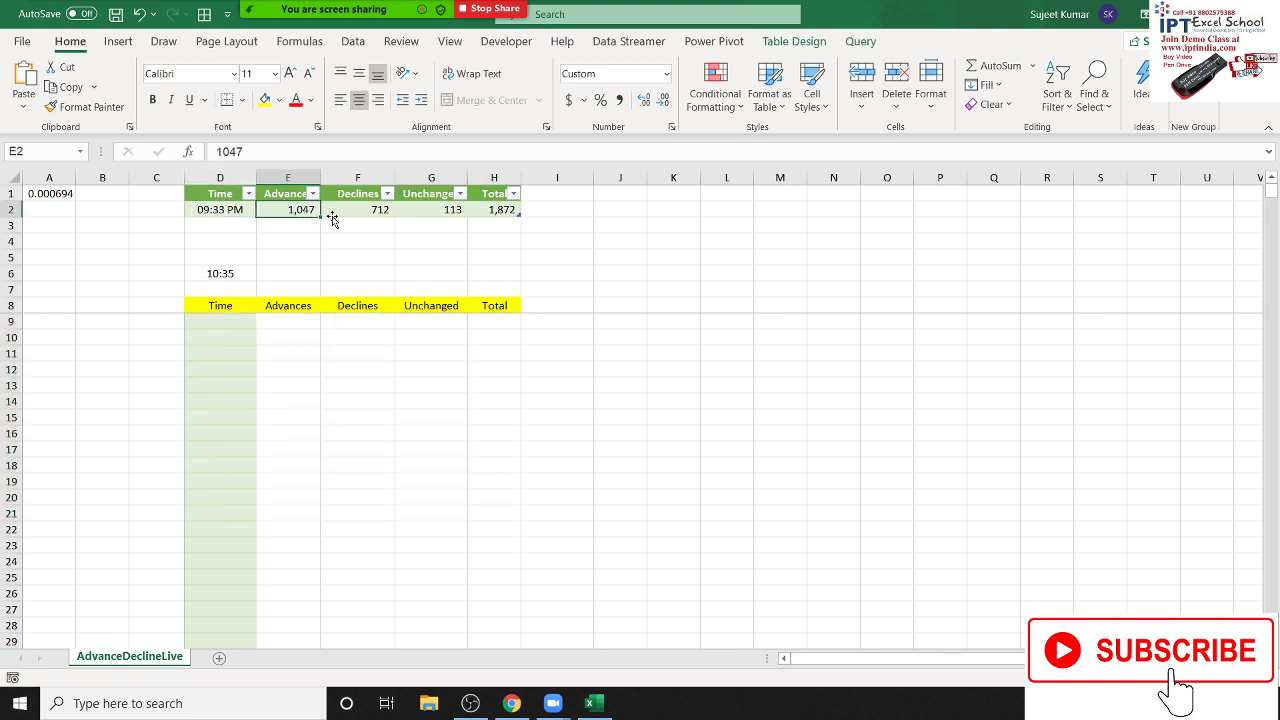
{"action": "left_click", "coordinate": [342, 213]}
{"action": "left_click", "coordinate": [447, 209]}
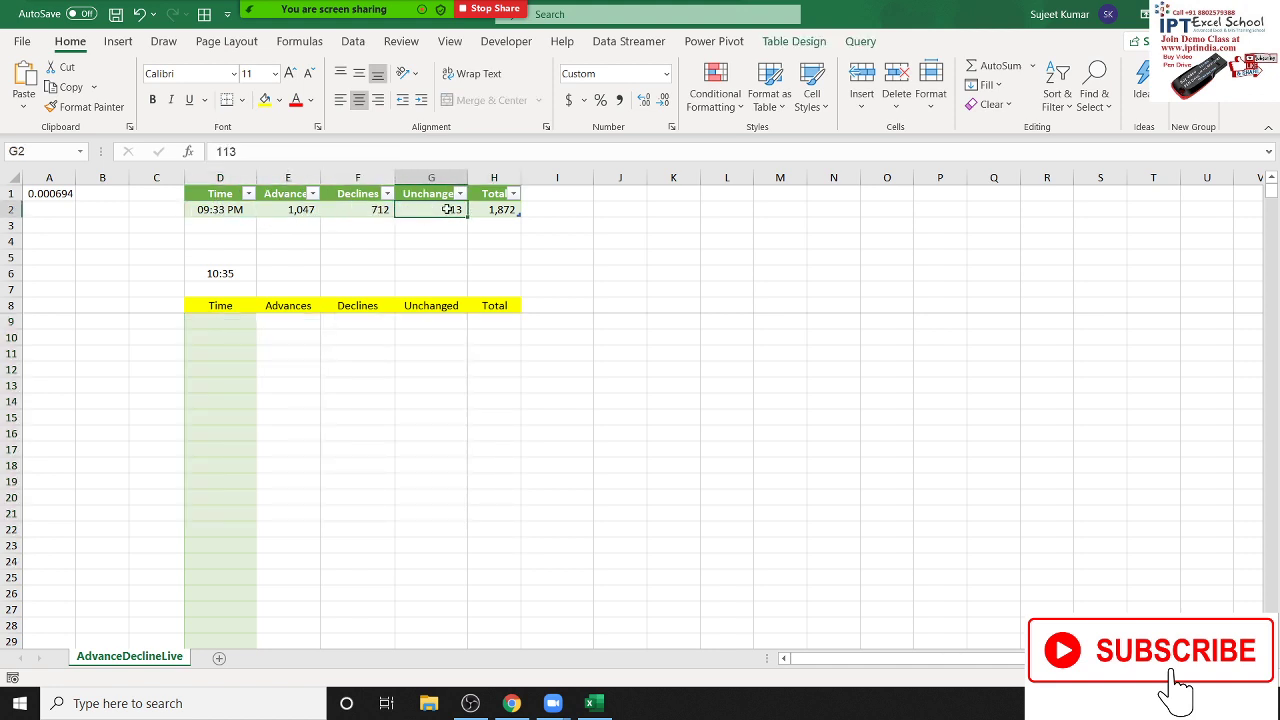
{"action": "left_click", "coordinate": [497, 209]}
Switch to the Developer tab and review the live market formulas across row 2.
{"action": "left_click", "coordinate": [506, 41]}
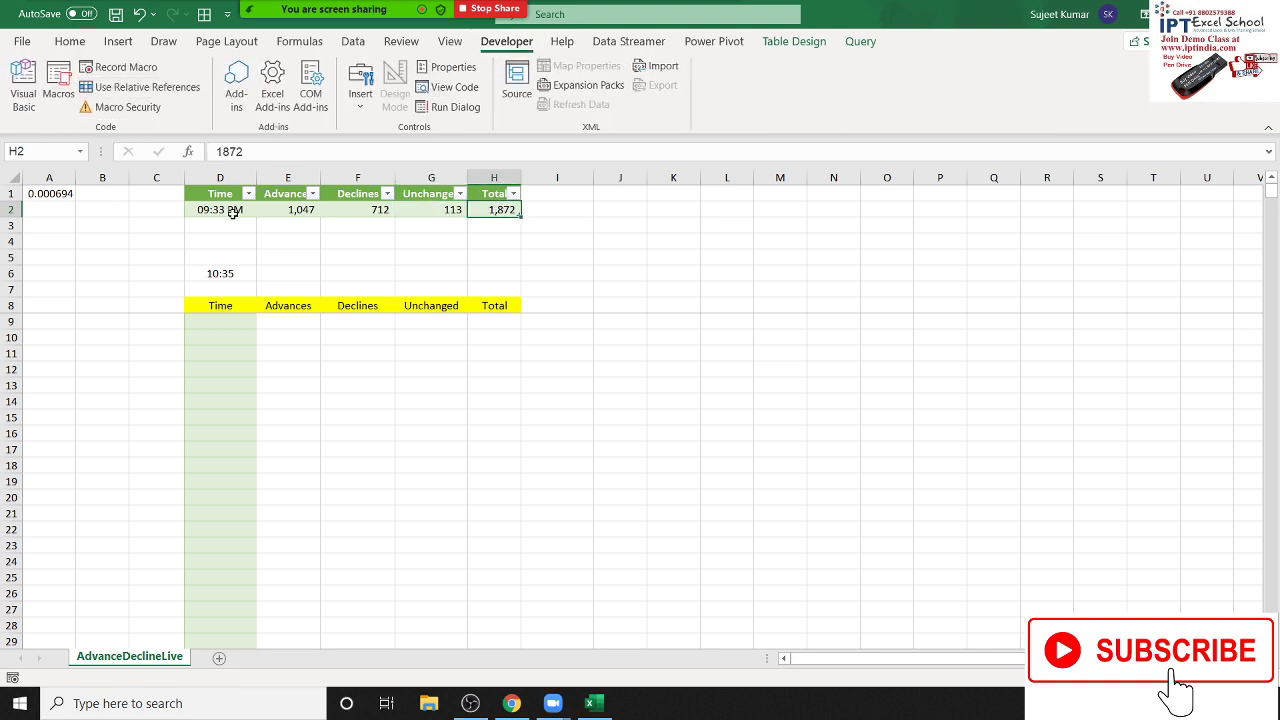
{"action": "left_click", "coordinate": [232, 212]}
{"action": "left_click", "coordinate": [284, 208]}
{"action": "left_click", "coordinate": [352, 211]}
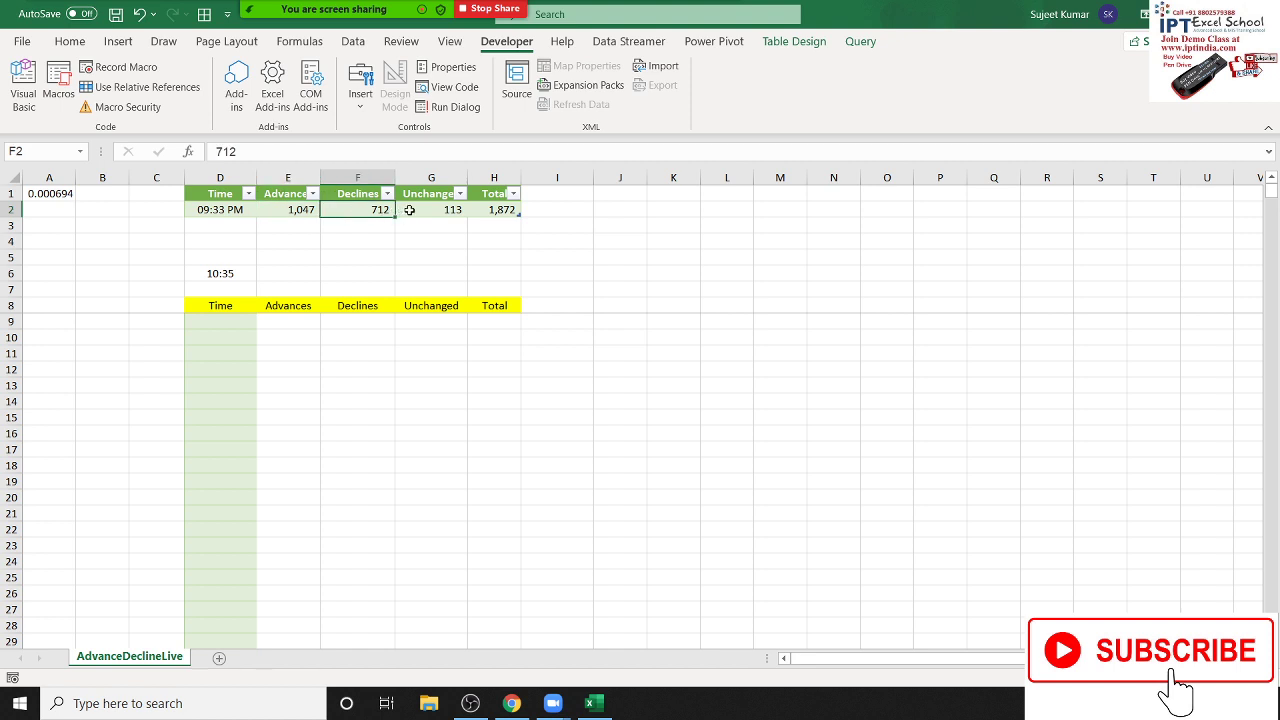
{"action": "left_click", "coordinate": [410, 210]}
{"action": "left_click", "coordinate": [494, 209]}
{"action": "left_click", "coordinate": [431, 211]}
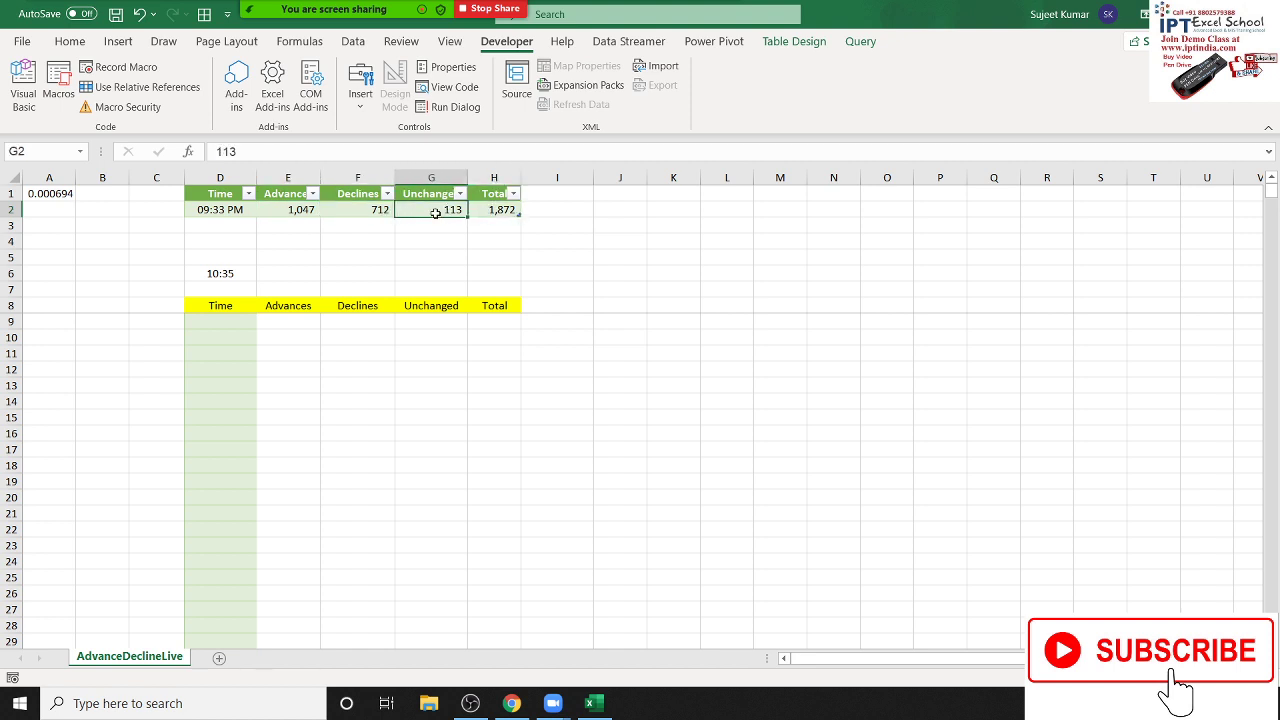
{"action": "left_click", "coordinate": [364, 210]}
{"action": "left_click", "coordinate": [229, 207]}
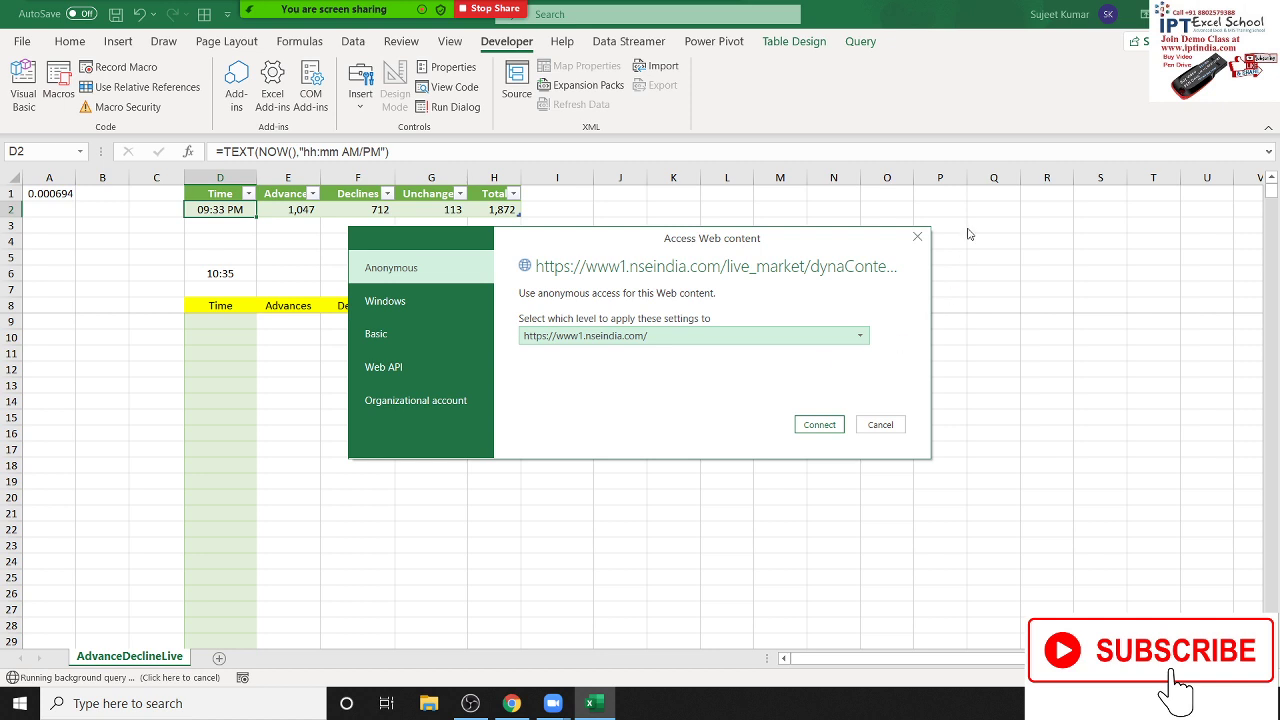
Dismiss the web content access prompt and permission error, then select the Time header in D8.
{"action": "left_click", "coordinate": [918, 239]}
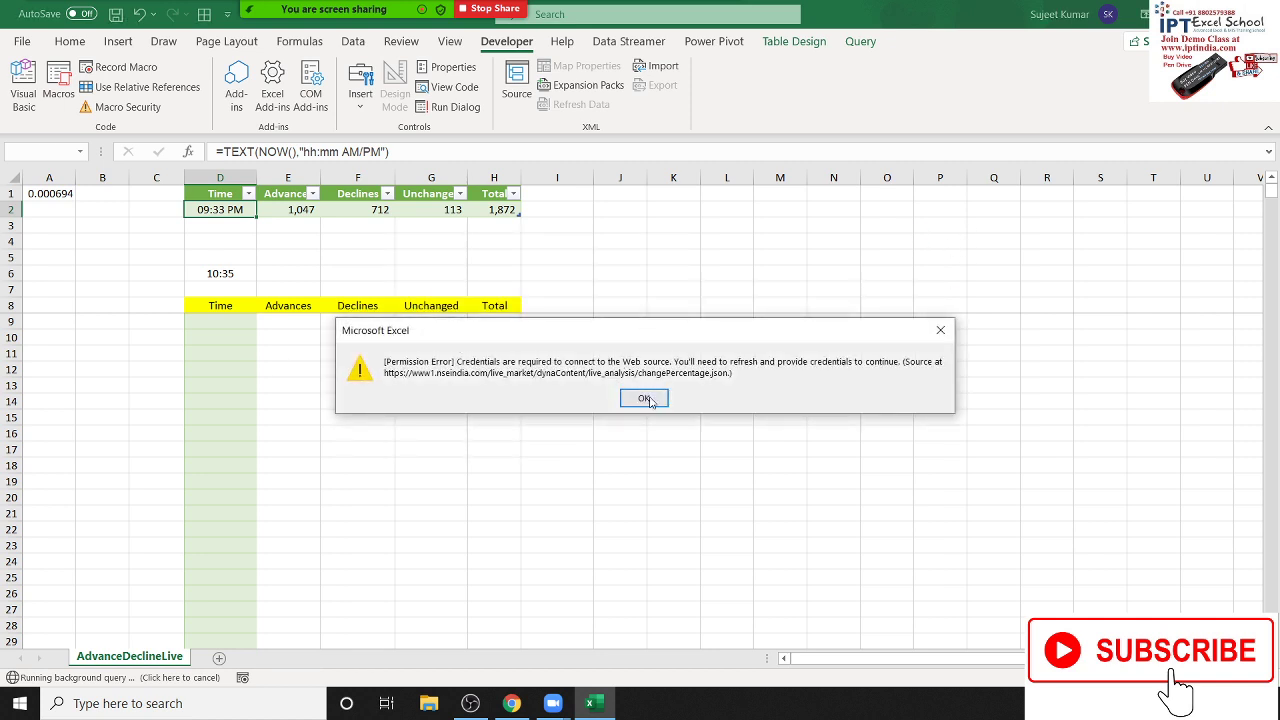
{"action": "left_click", "coordinate": [648, 400]}
{"action": "left_click", "coordinate": [280, 308]}
{"action": "left_click", "coordinate": [229, 305]}
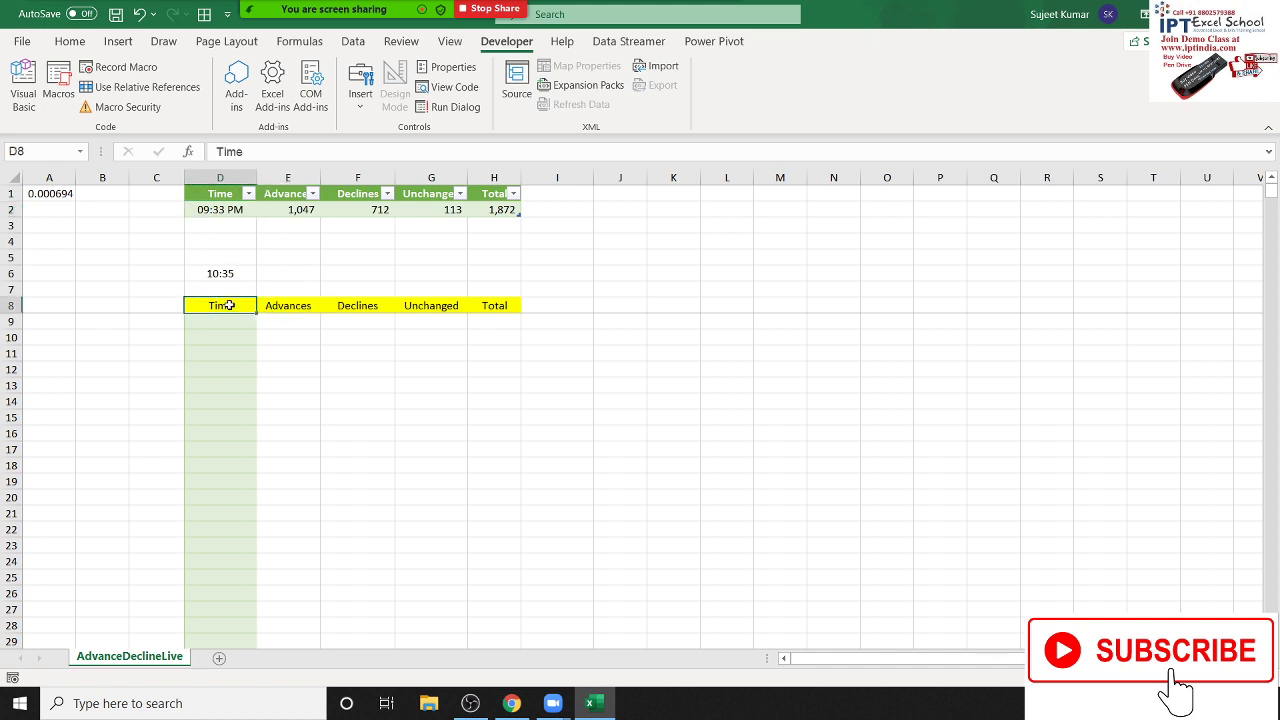
{"action": "key", "text": "Down"}
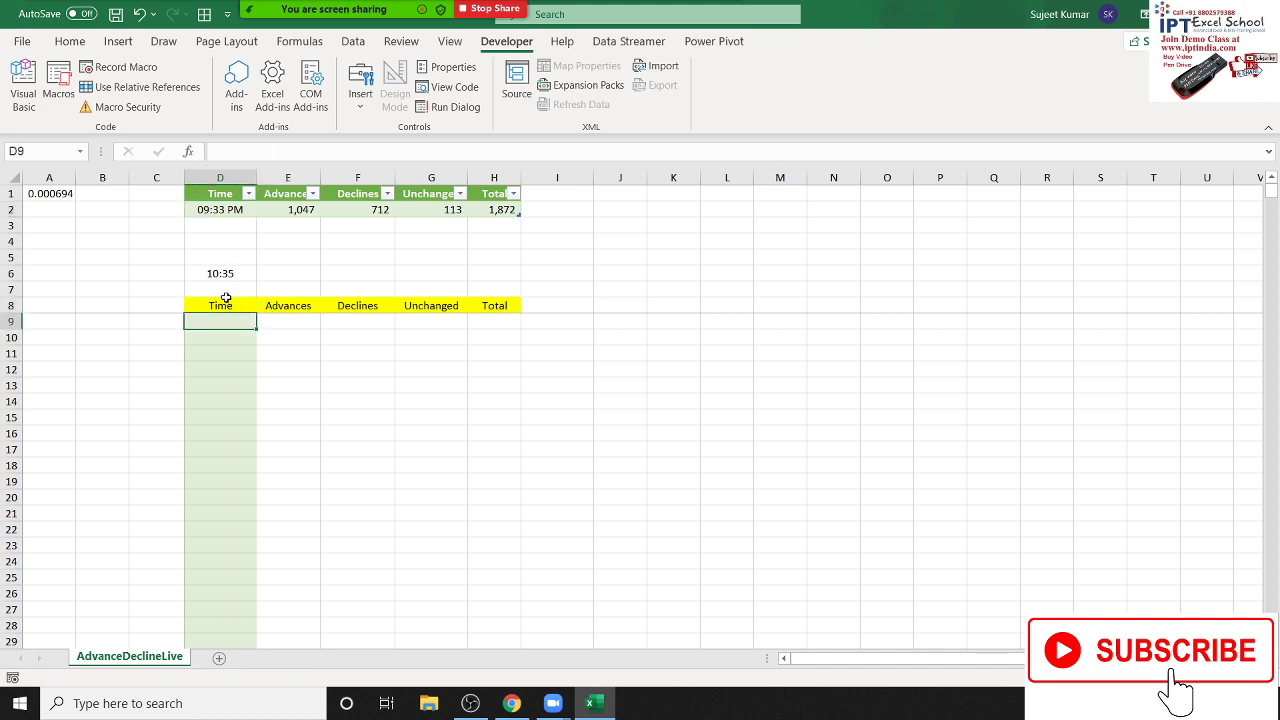
{"action": "key", "text": "Up"}
{"action": "key", "text": "Up"}
{"action": "key", "text": "Up"}
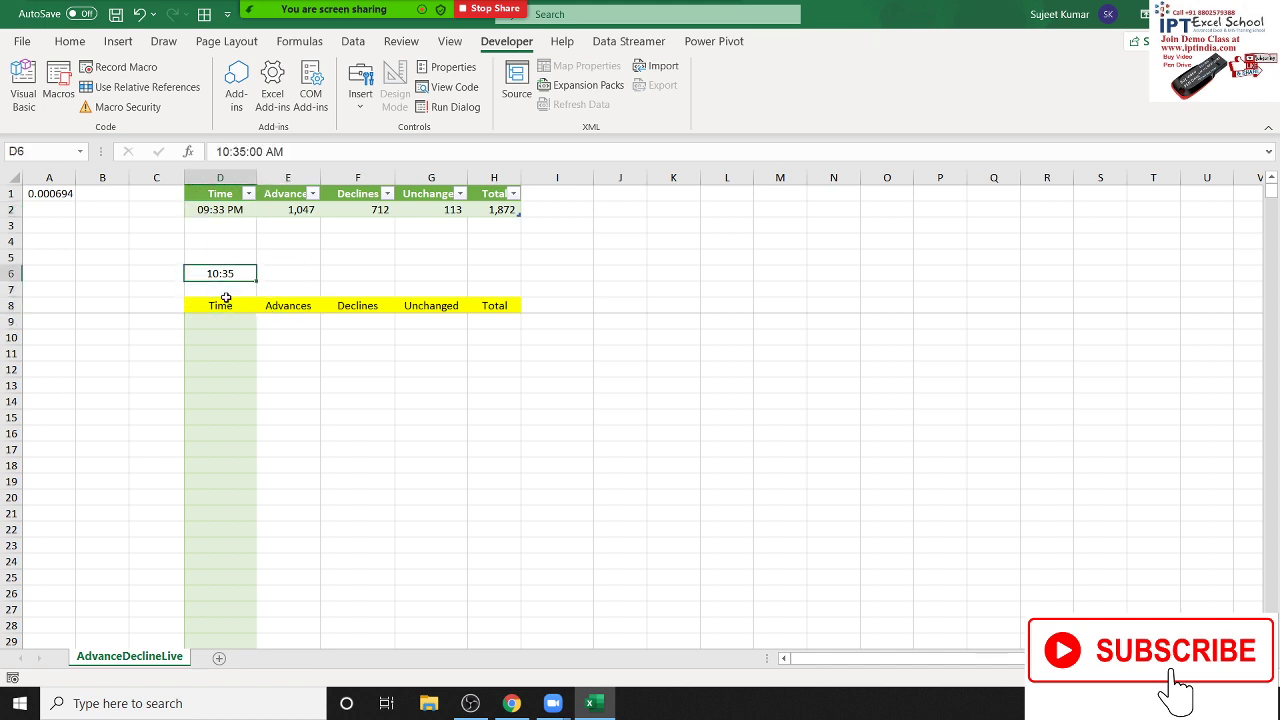
Select the yellow header row D8:H8.
{"action": "left_click", "coordinate": [263, 349]}
{"action": "left_click_drag", "start_coordinate": [156, 257], "coordinate": [522, 352]}
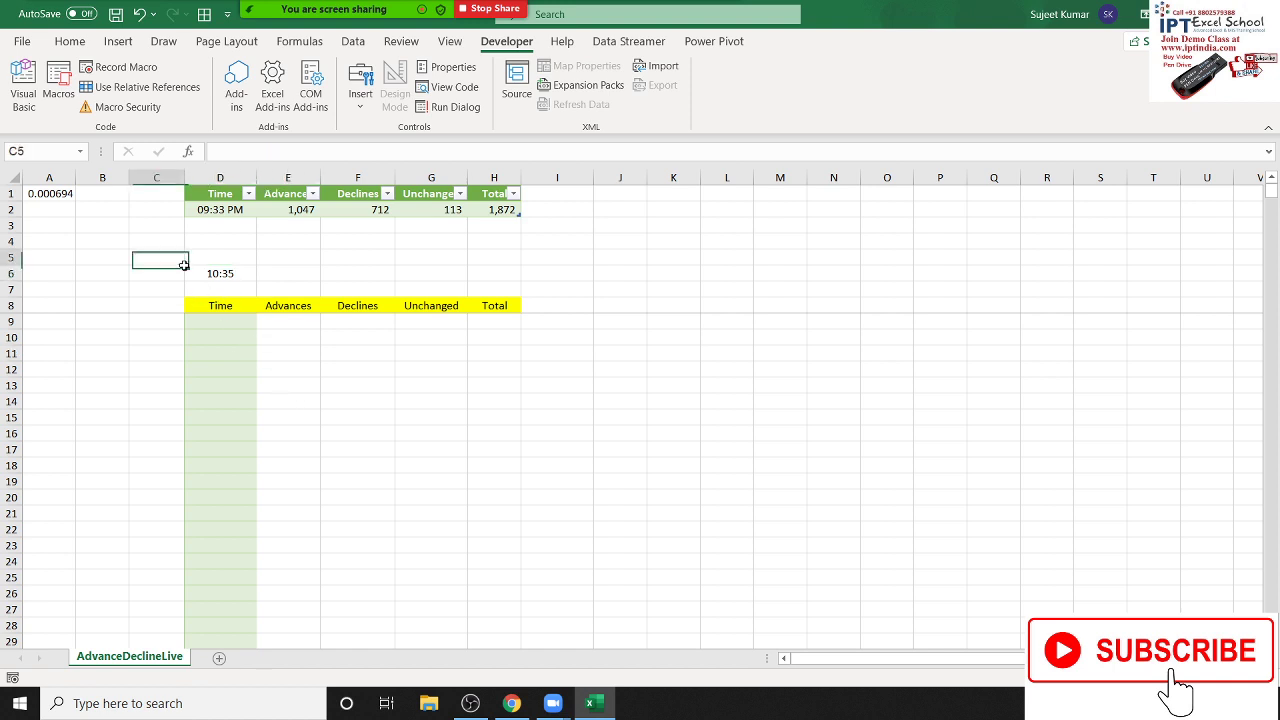
{"action": "left_click_drag", "start_coordinate": [238, 306], "coordinate": [480, 305]}
Copy the header row into A6:E6 of a new sheet and cancel the copy on AdvanceDeclineLive.
{"action": "key", "text": "ctrl+c"}
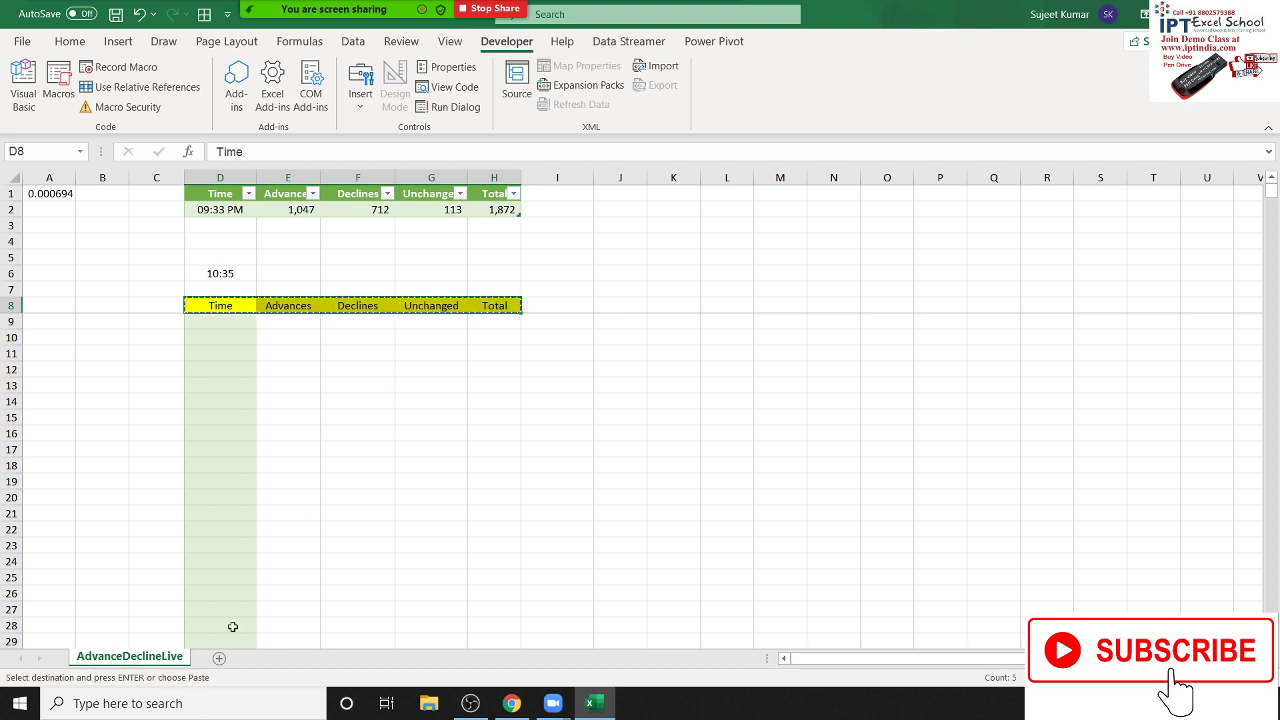
{"action": "left_click", "coordinate": [220, 658]}
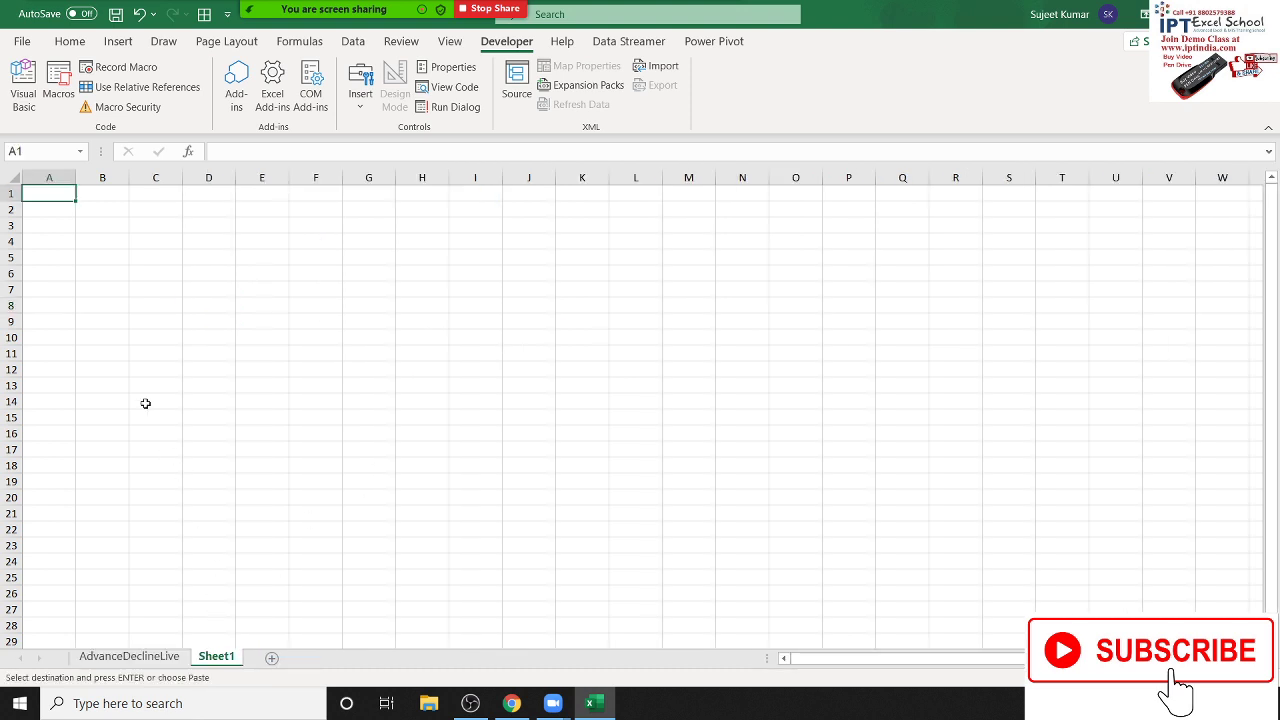
{"action": "left_click", "coordinate": [67, 275]}
{"action": "key", "text": "ctrl+v"}
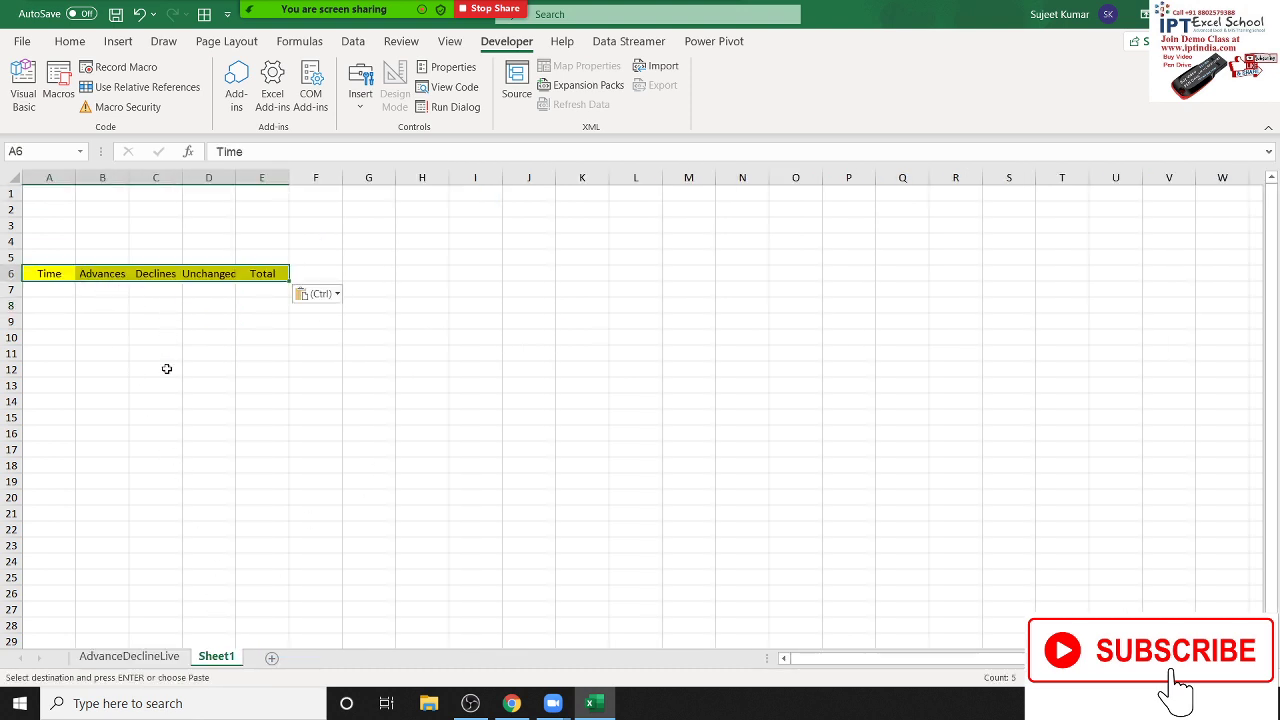
{"action": "left_click", "coordinate": [149, 663]}
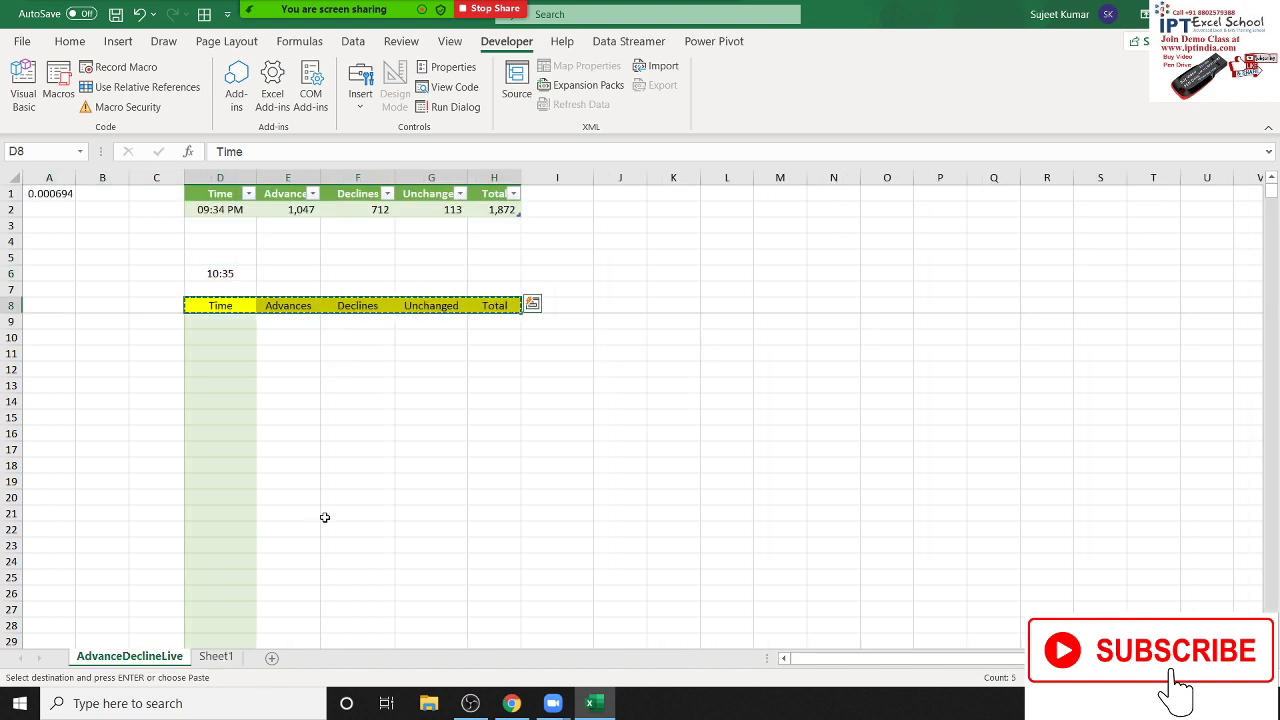
{"action": "left_click", "coordinate": [333, 510]}
{"action": "key", "text": "Escape"}
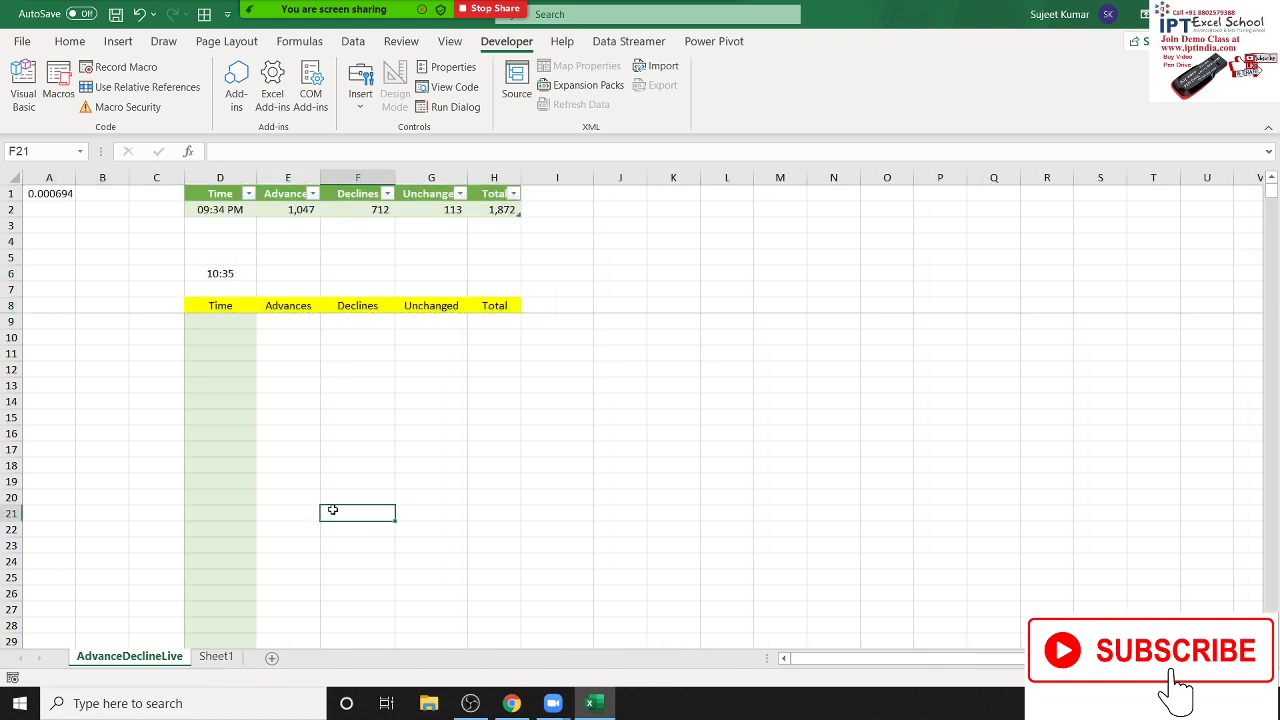
Rename the new sheet to 'Market' and return to AdvanceDeclineLive.
{"action": "left_click", "coordinate": [218, 657]}
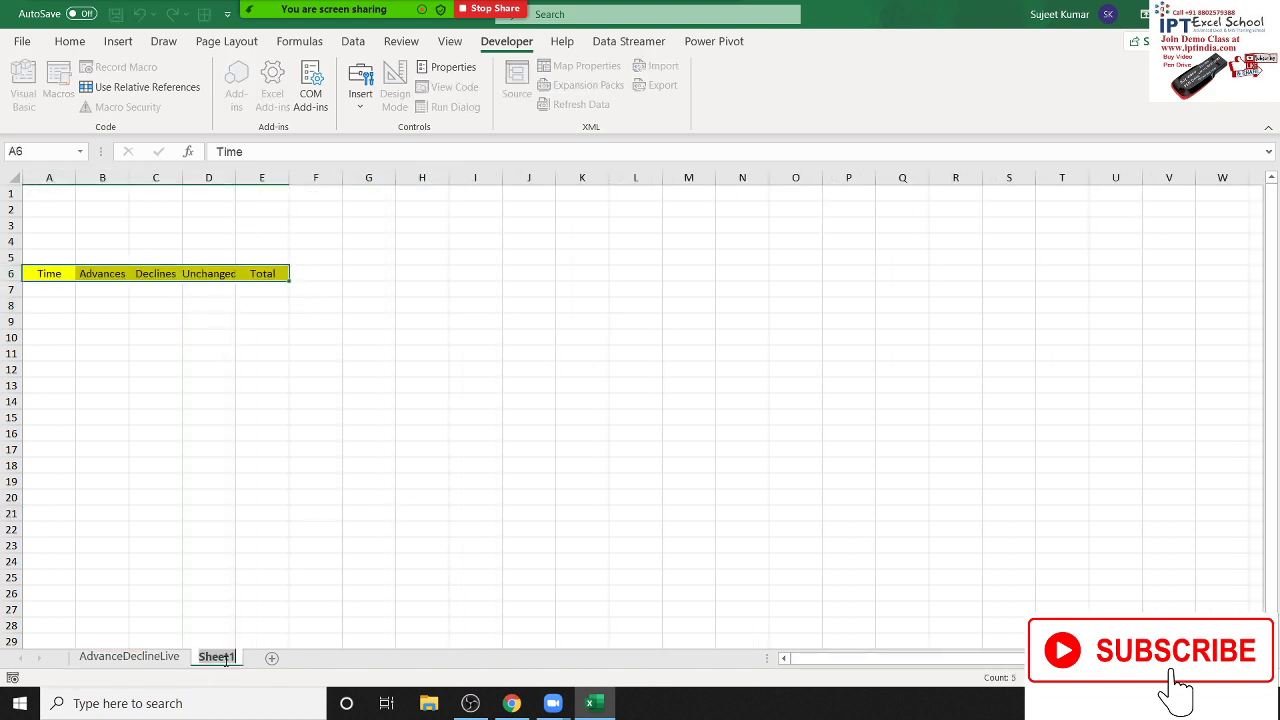
{"action": "type", "text": "SA"}
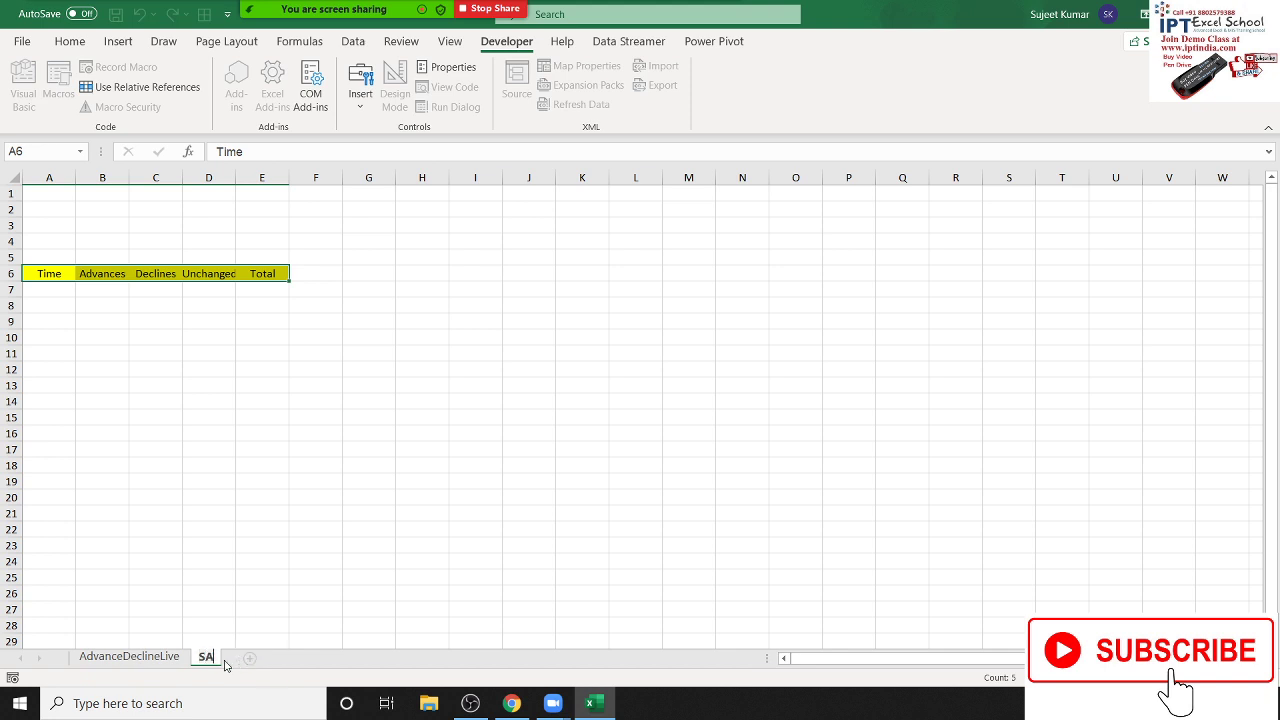
{"action": "key", "text": "BackSpace"}
{"action": "key", "text": "BackSpace"}
{"action": "type", "text": "ale"}
{"action": "type", "text": "s"}
{"action": "key", "text": "BackSpace"}
{"action": "key", "text": "BackSpace"}
{"action": "key", "text": "BackSpace"}
{"action": "key", "text": "BackSpace"}
{"action": "type", "text": "Sa"}
{"action": "key", "text": "BackSpace"}
{"action": "key", "text": "BackSpace"}
{"action": "type", "text": "M"}
{"action": "type", "text": "Arke"}
{"action": "key", "text": "BackSpace"}
{"action": "key", "text": "BackSpace"}
{"action": "key", "text": "BackSpace"}
{"action": "key", "text": "BackSpace"}
{"action": "type", "text": "a"}
{"action": "type", "text": "rket"}
{"action": "key", "text": "Return"}
{"action": "left_click", "coordinate": [155, 658]}
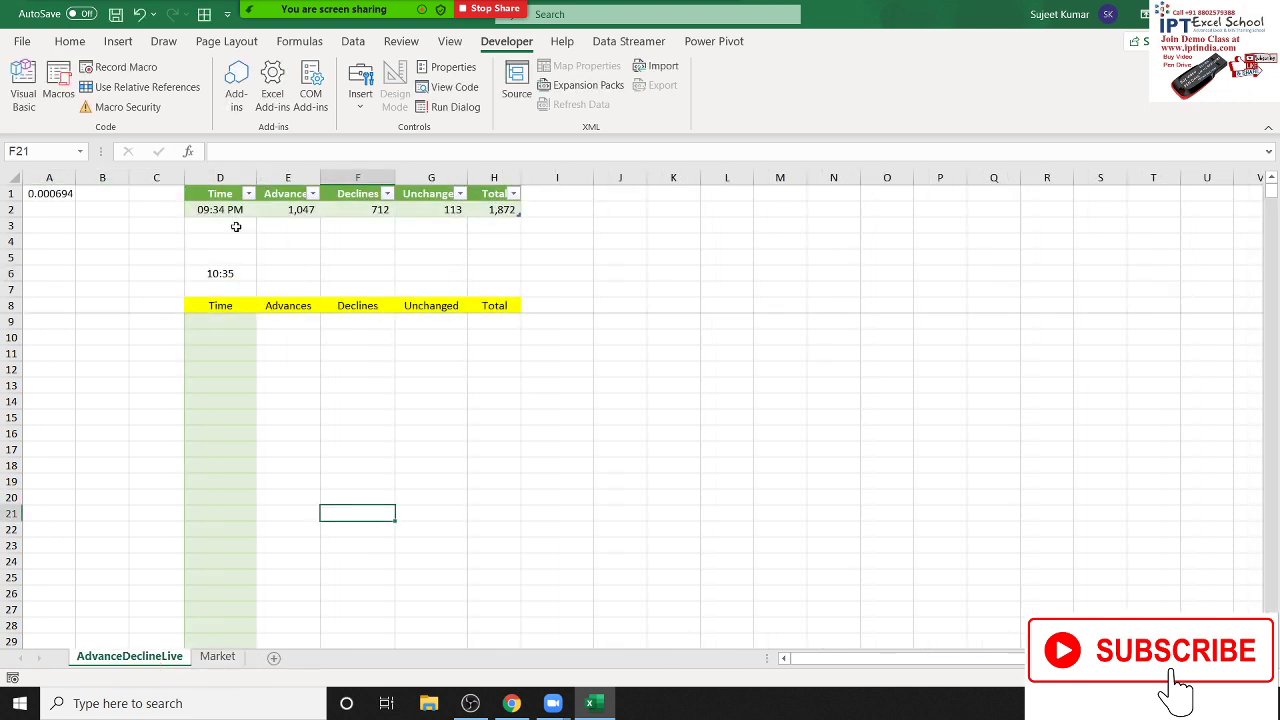
{"action": "left_click", "coordinate": [235, 212]}
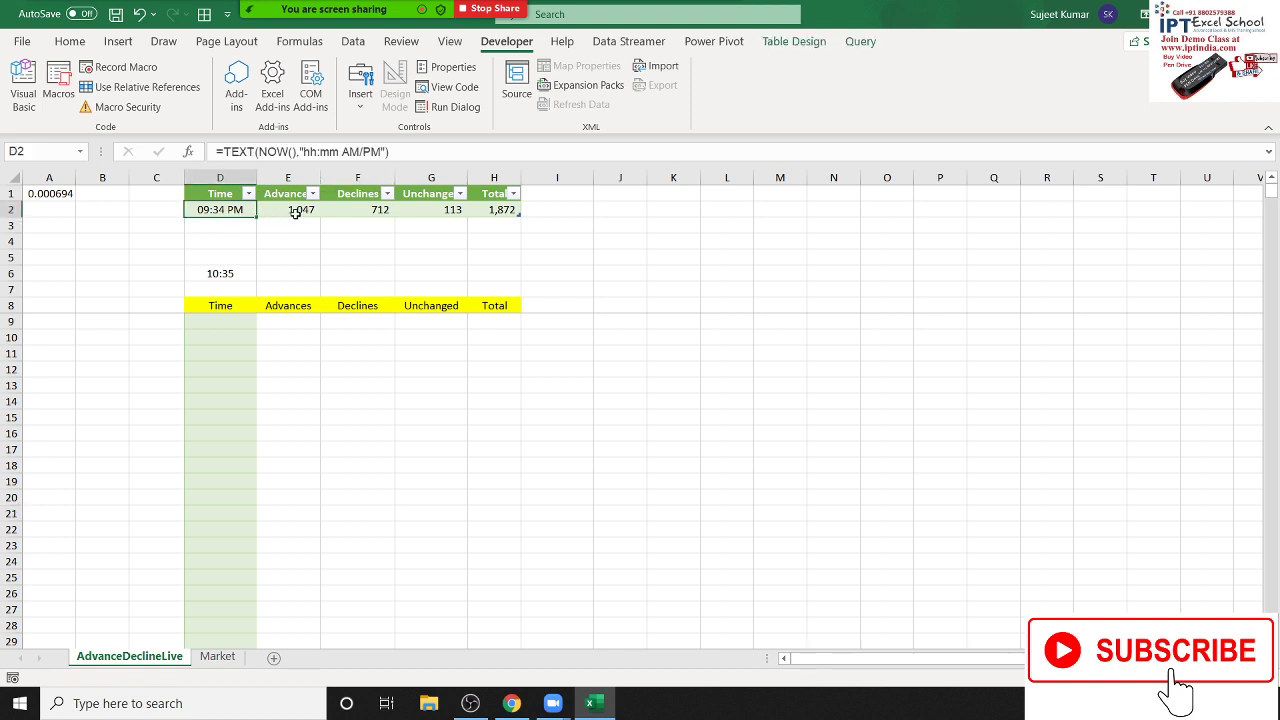
{"action": "left_click", "coordinate": [294, 210]}
{"action": "left_click", "coordinate": [347, 211]}
{"action": "left_click", "coordinate": [425, 210]}
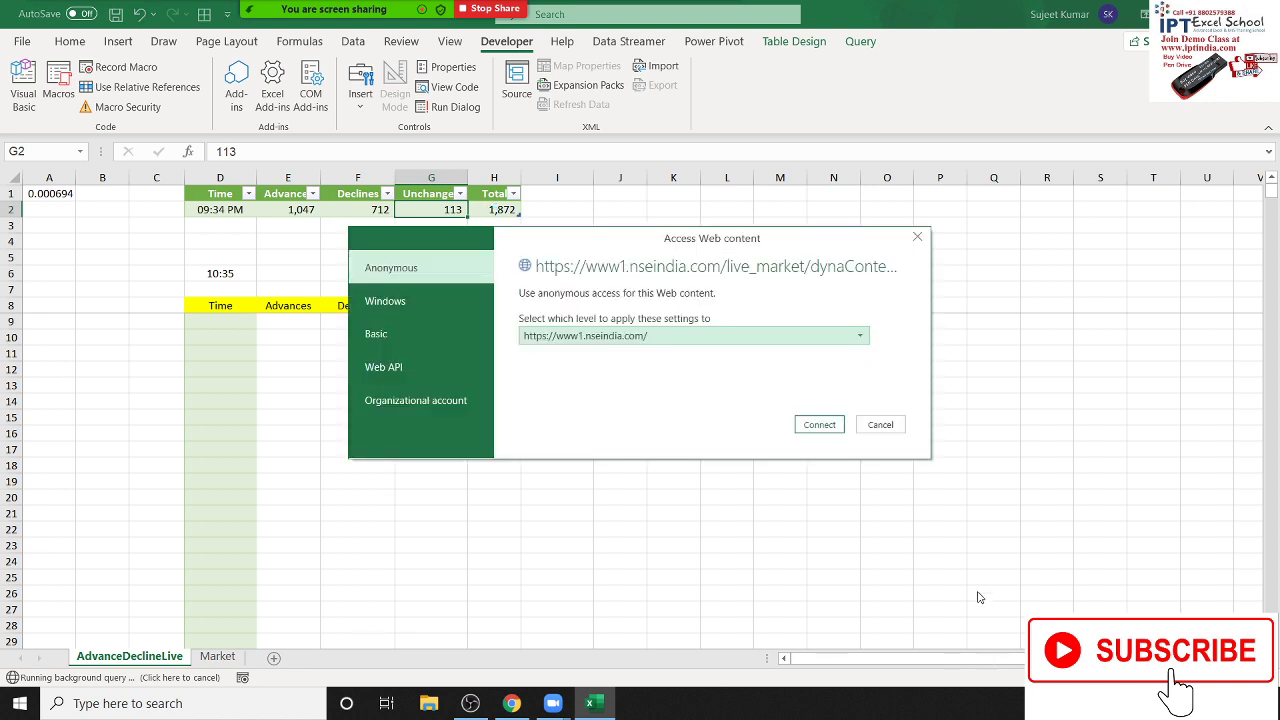
{"action": "left_click", "coordinate": [880, 425]}
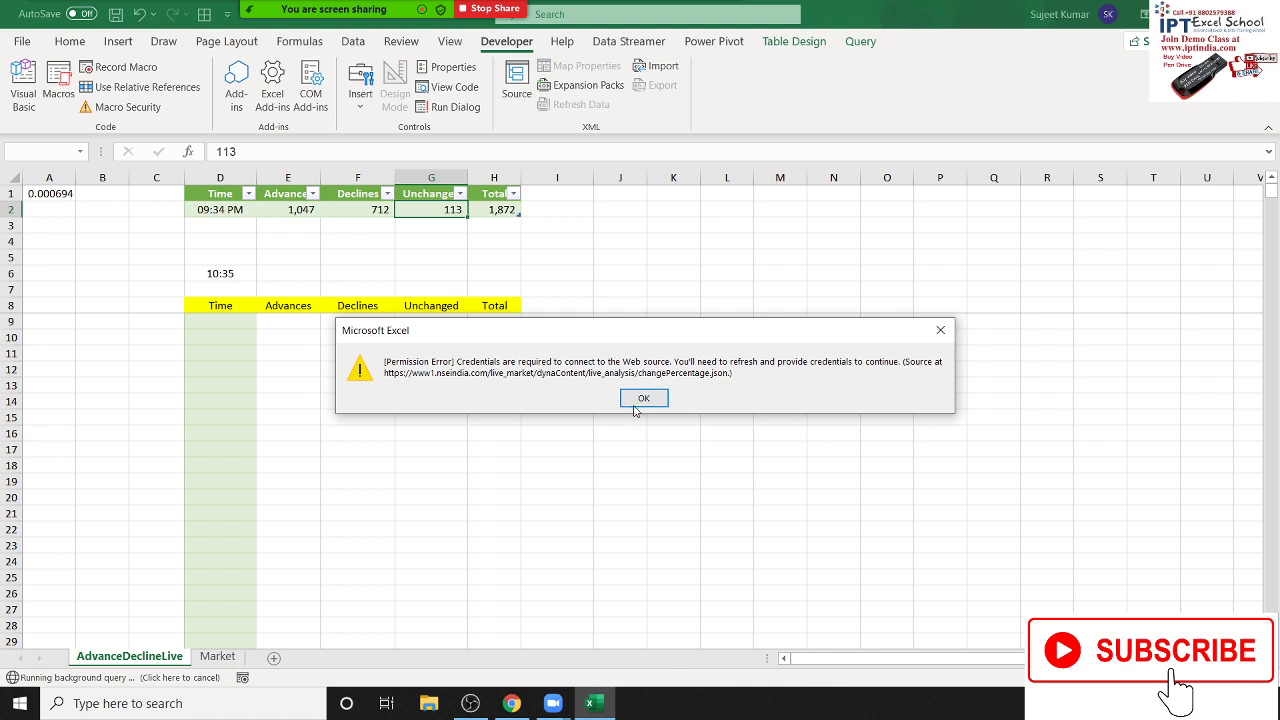
{"action": "left_click", "coordinate": [636, 400]}
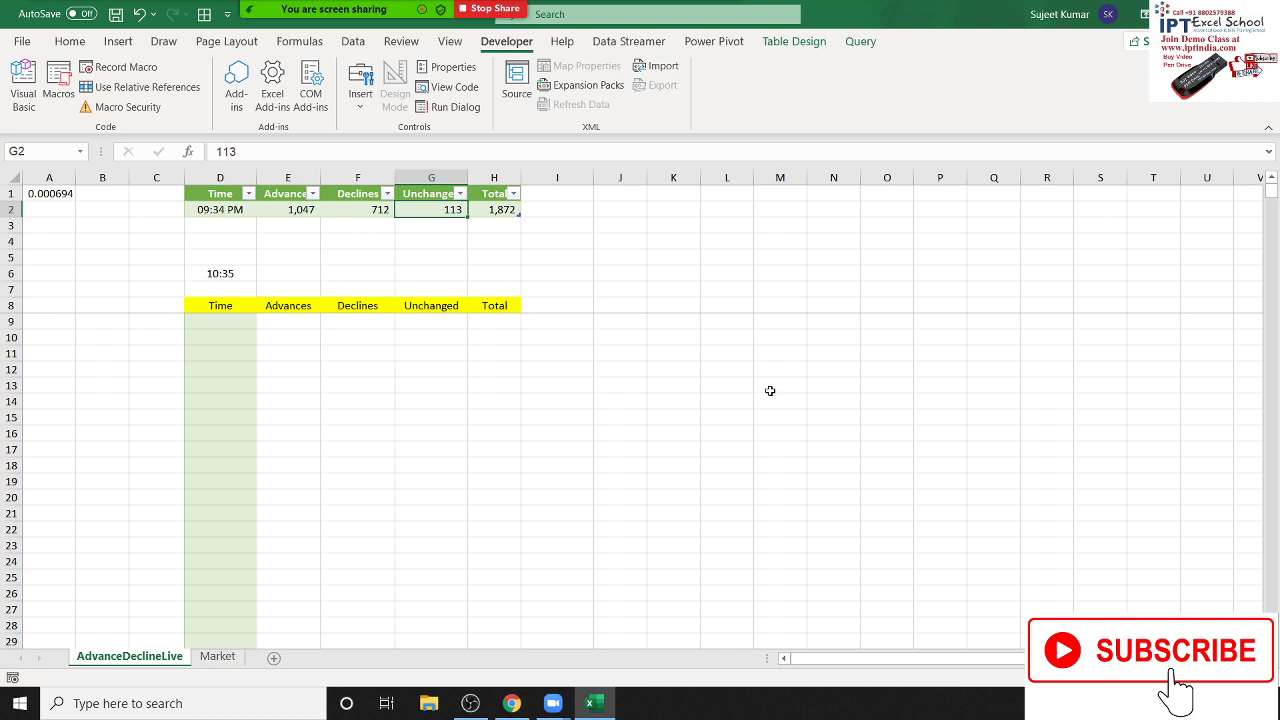
Select the logging rows D9:H10 below the header, then go back to D2.
{"action": "left_click", "coordinate": [218, 218]}
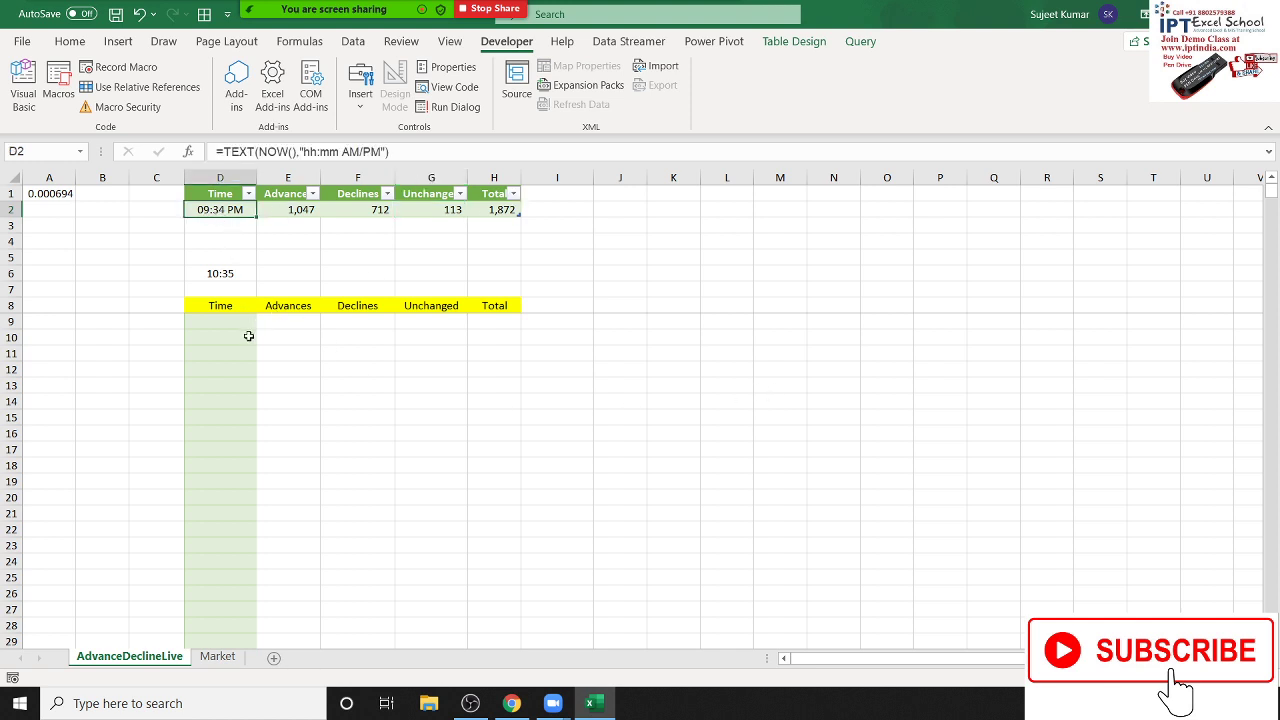
{"action": "left_click_drag", "start_coordinate": [228, 321], "coordinate": [490, 338]}
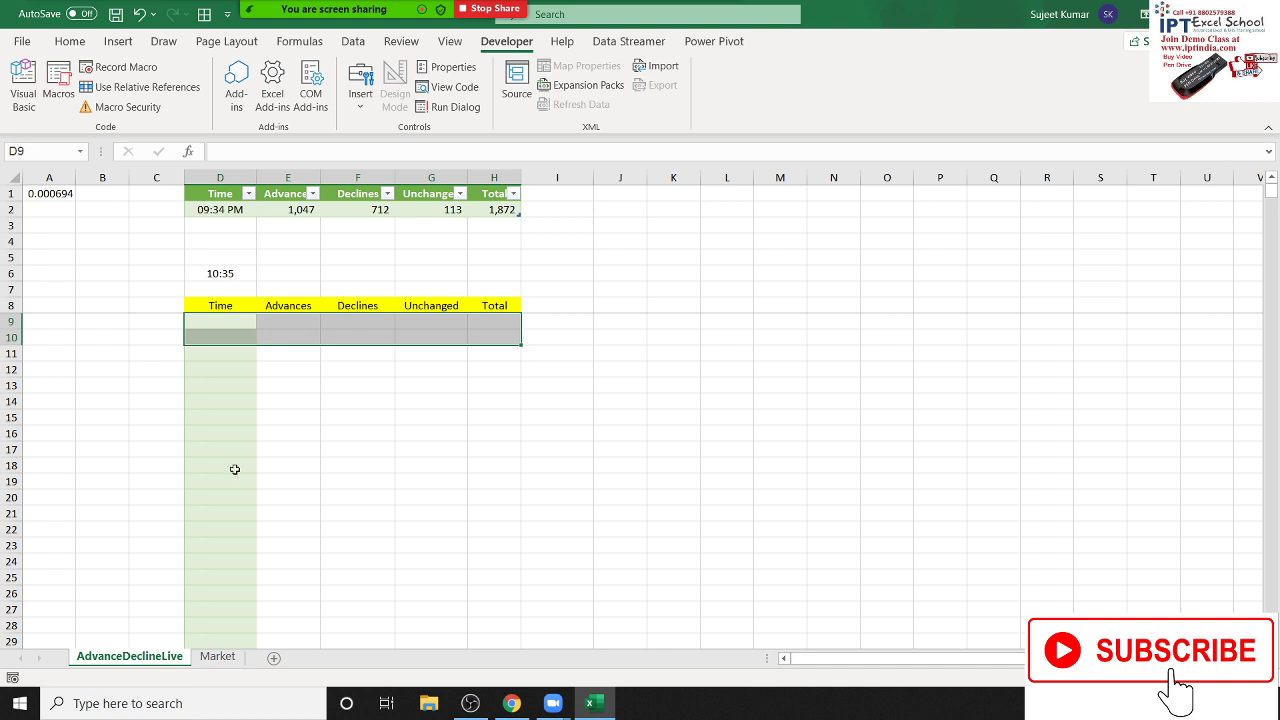
{"action": "left_click", "coordinate": [219, 214]}
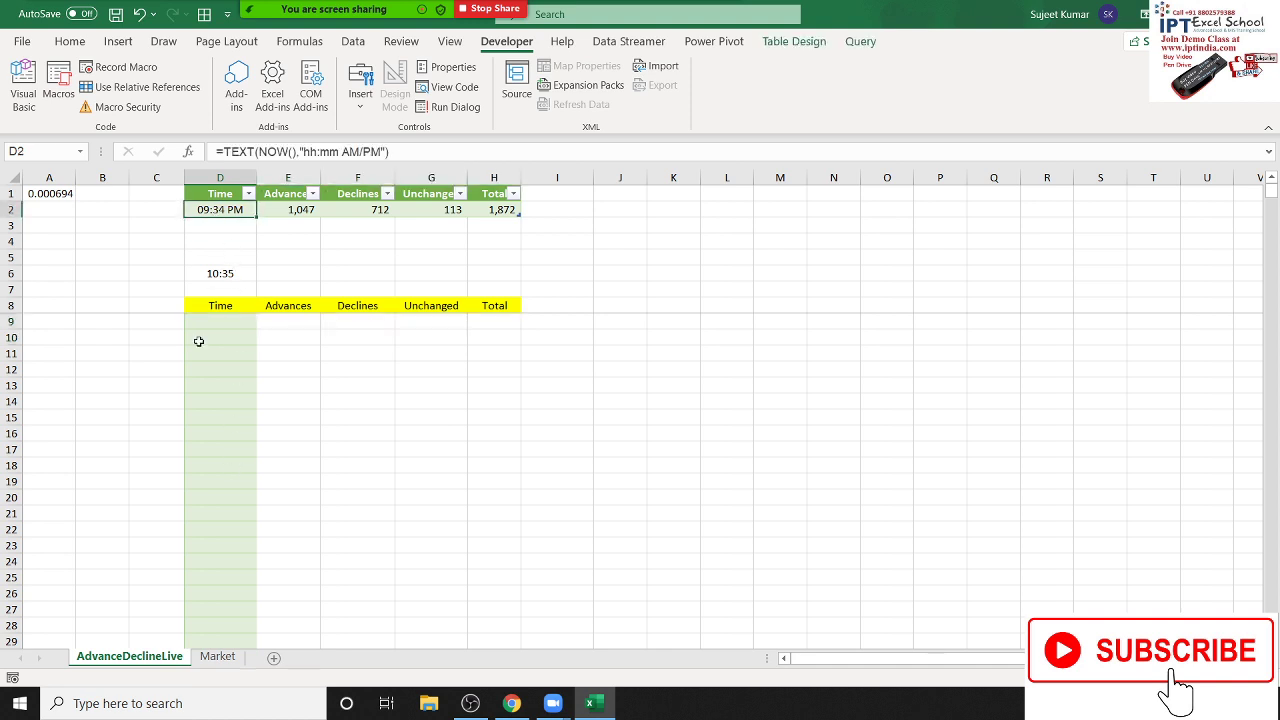
Go to cell A7 on the Market sheet and close the workbook with Ctrl+W.
{"action": "left_click", "coordinate": [217, 656]}
{"action": "left_click", "coordinate": [50, 293]}
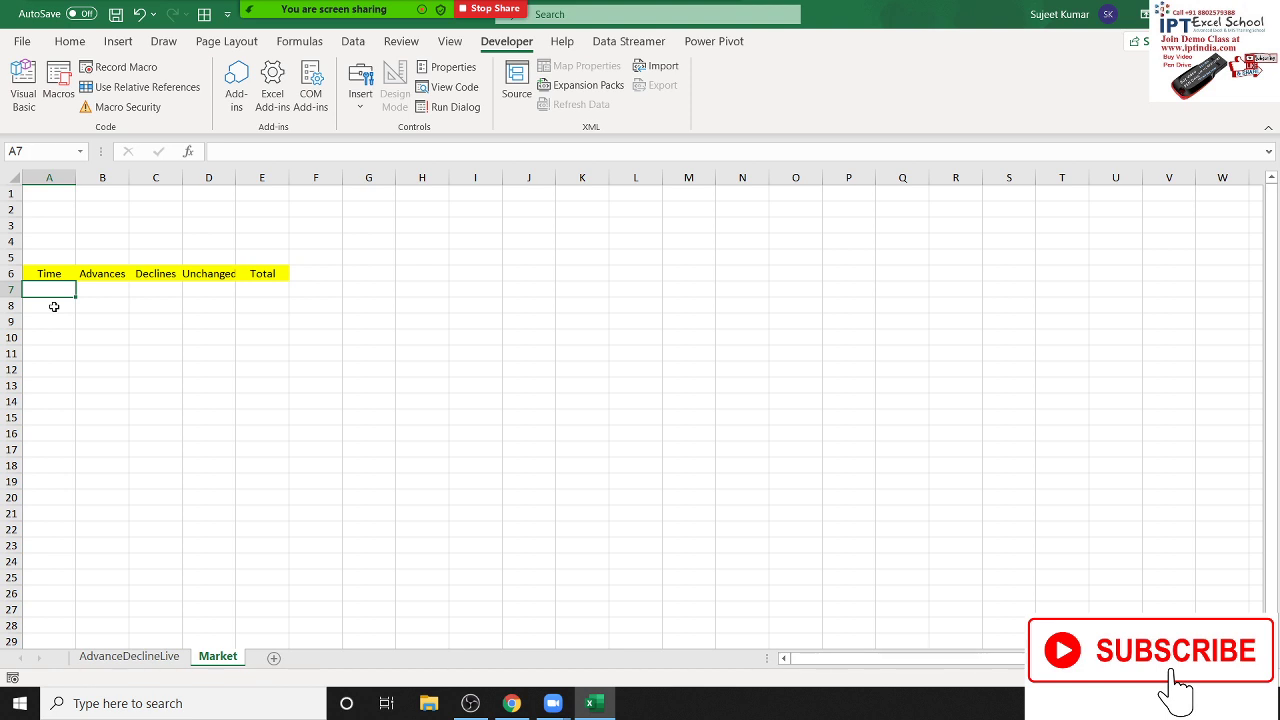
{"action": "mouse_move", "coordinate": [327, 14]}
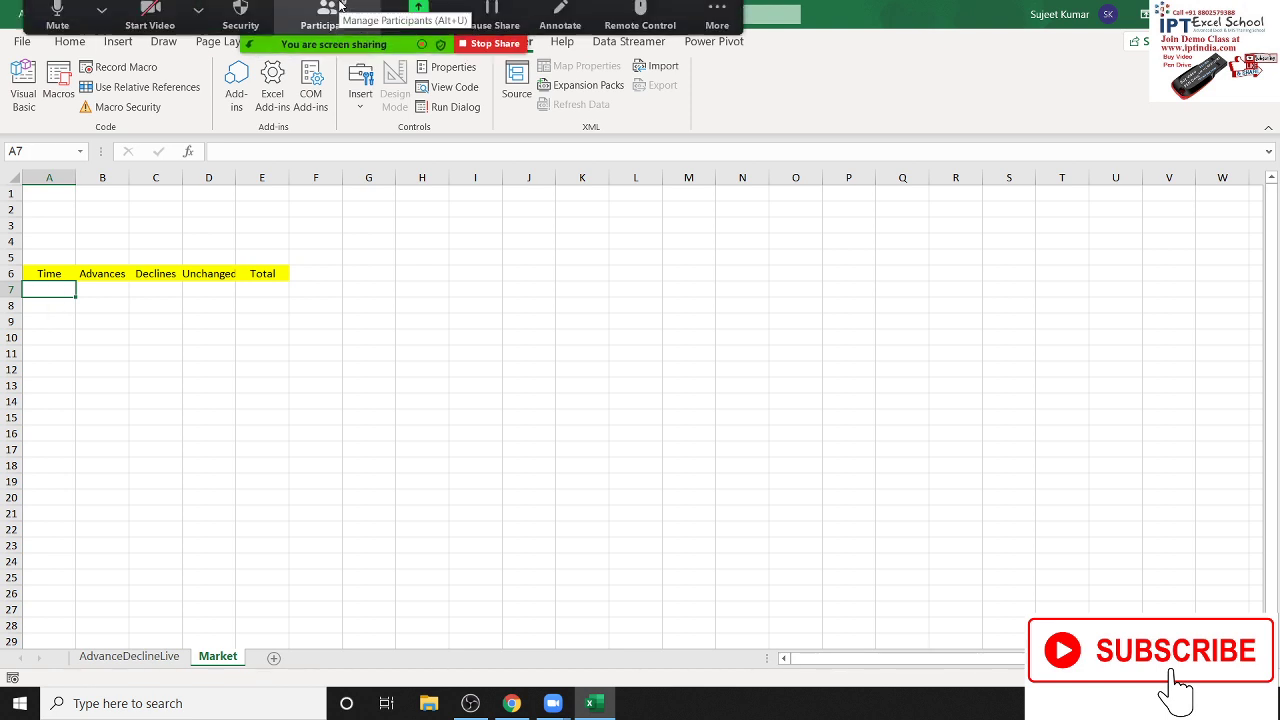
{"action": "left_click", "coordinate": [717, 20]}
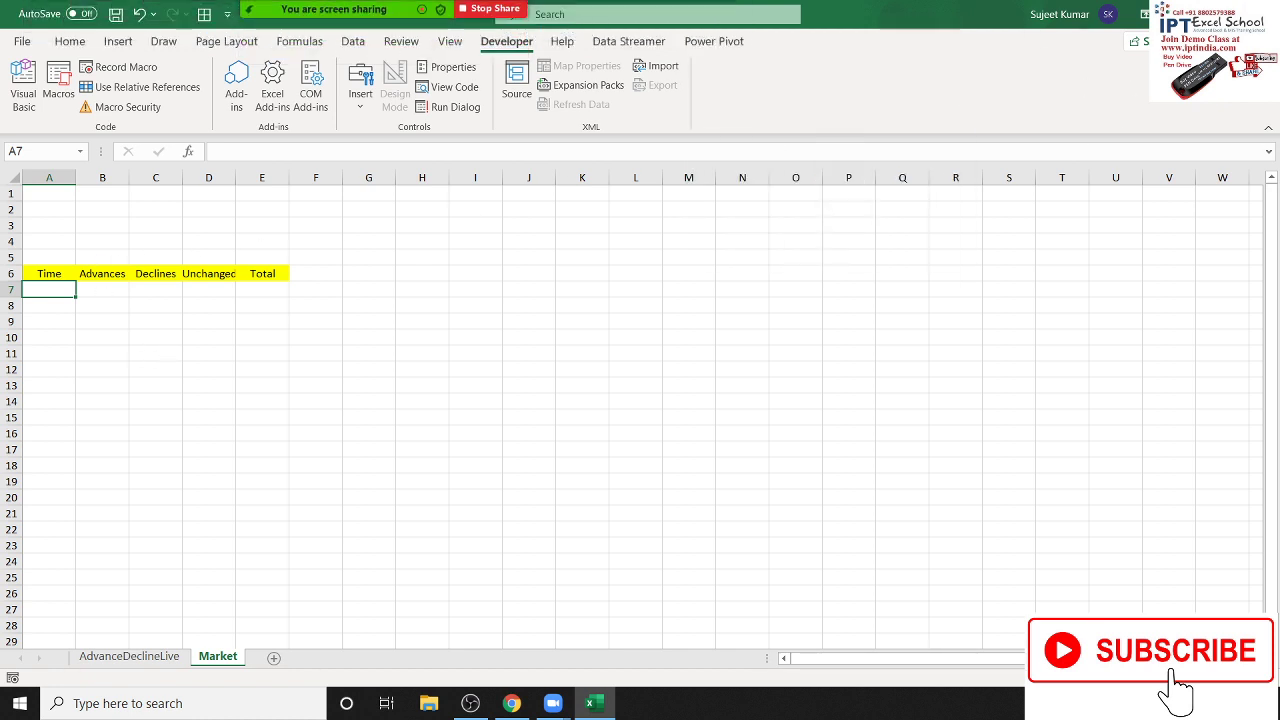
{"action": "key", "text": "ctrl+w"}
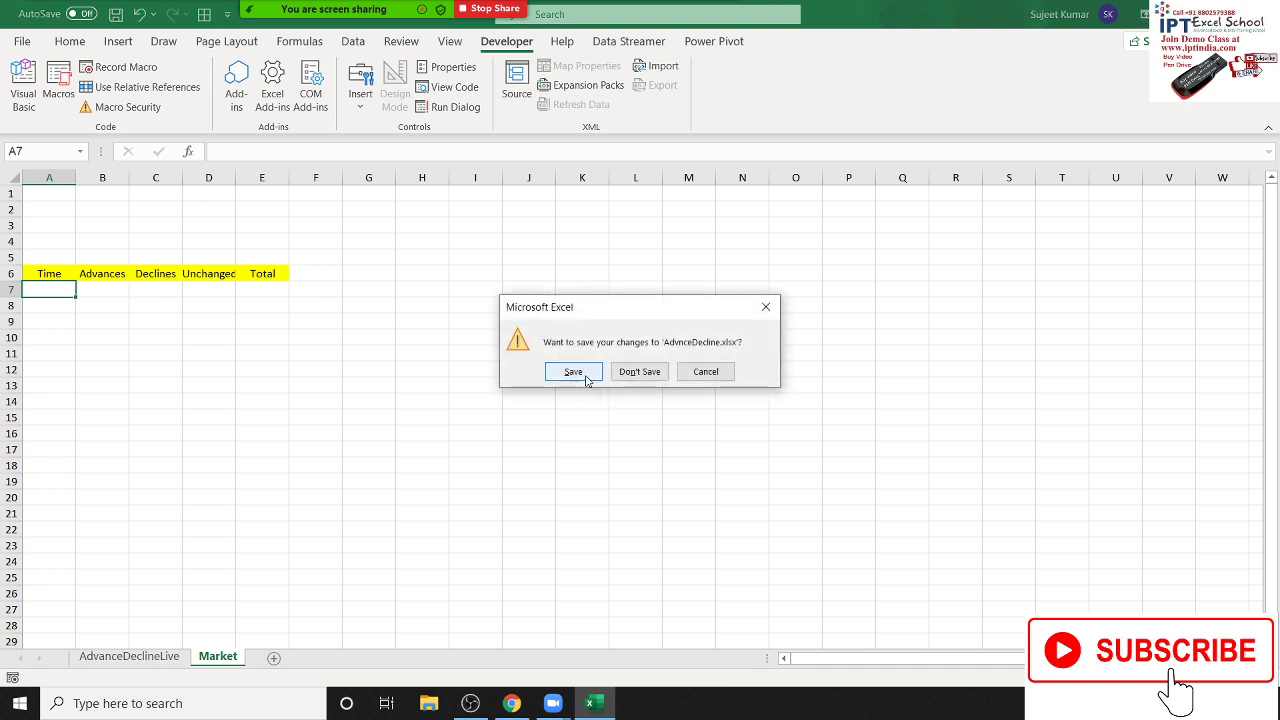
Save AdvnceDecline.xlsx on closing, go back to the Gmail inbox, and show the desktop.
{"action": "left_click", "coordinate": [586, 378]}
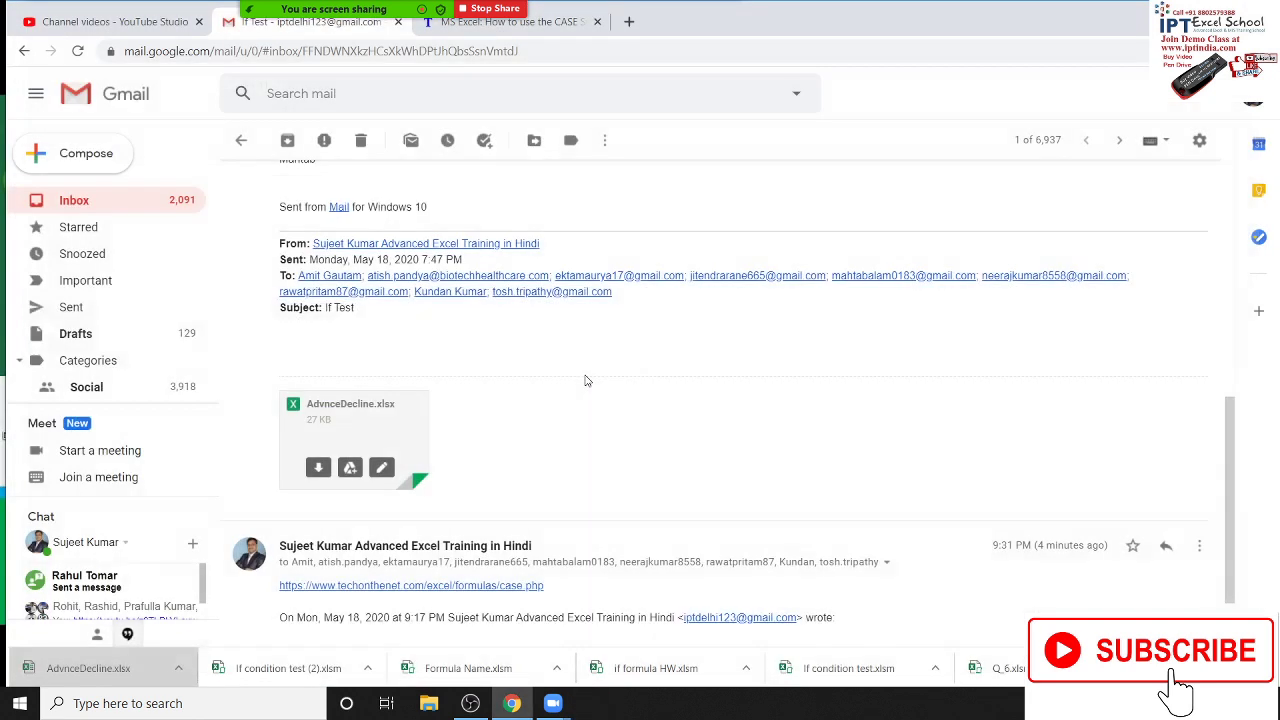
{"action": "left_click", "coordinate": [96, 211]}
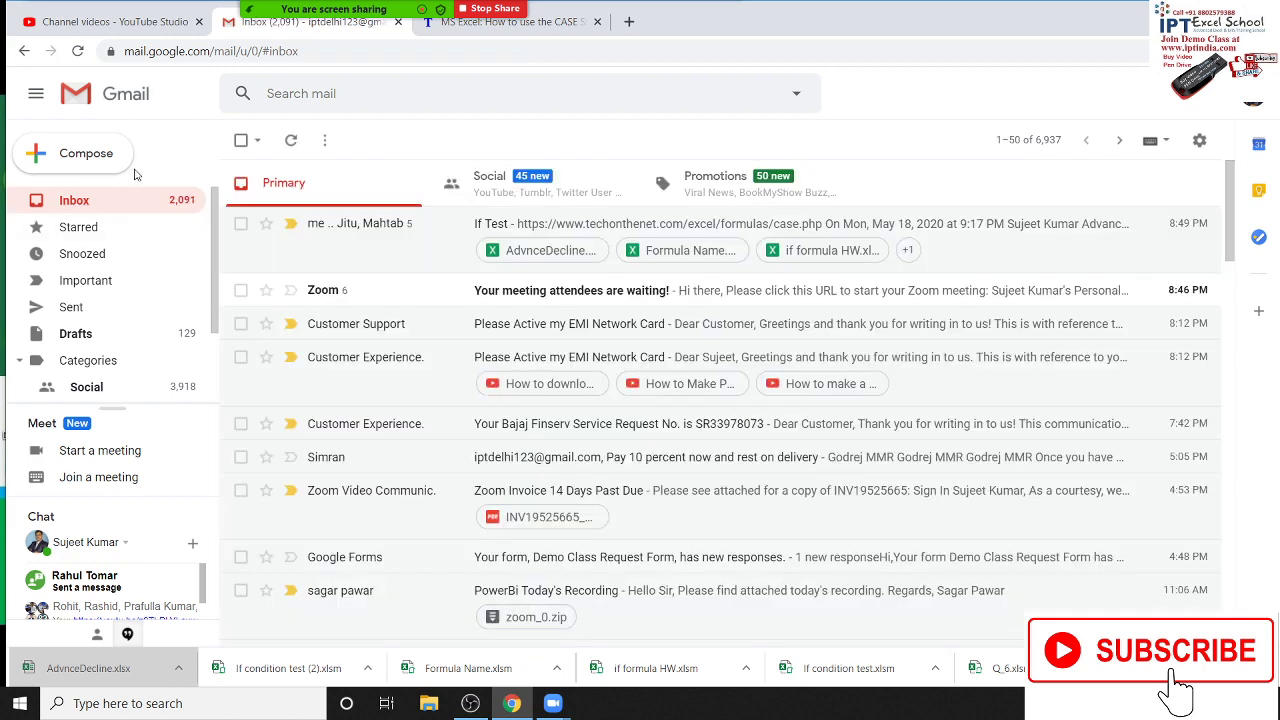
{"action": "key", "text": "super+d"}
{"action": "mouse_move", "coordinate": [390, 12]}
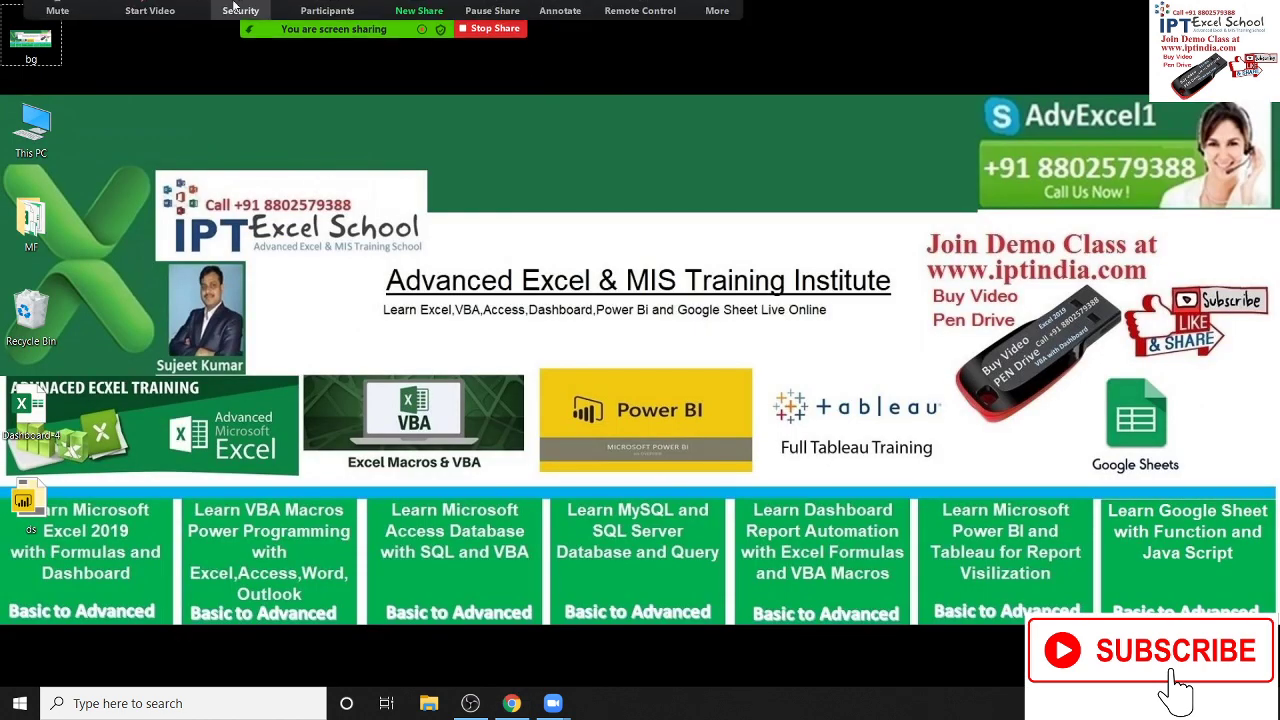
Dismiss Zoom's end-meeting prompt and bring the OBS Studio window to the front.
{"action": "left_click", "coordinate": [717, 18]}
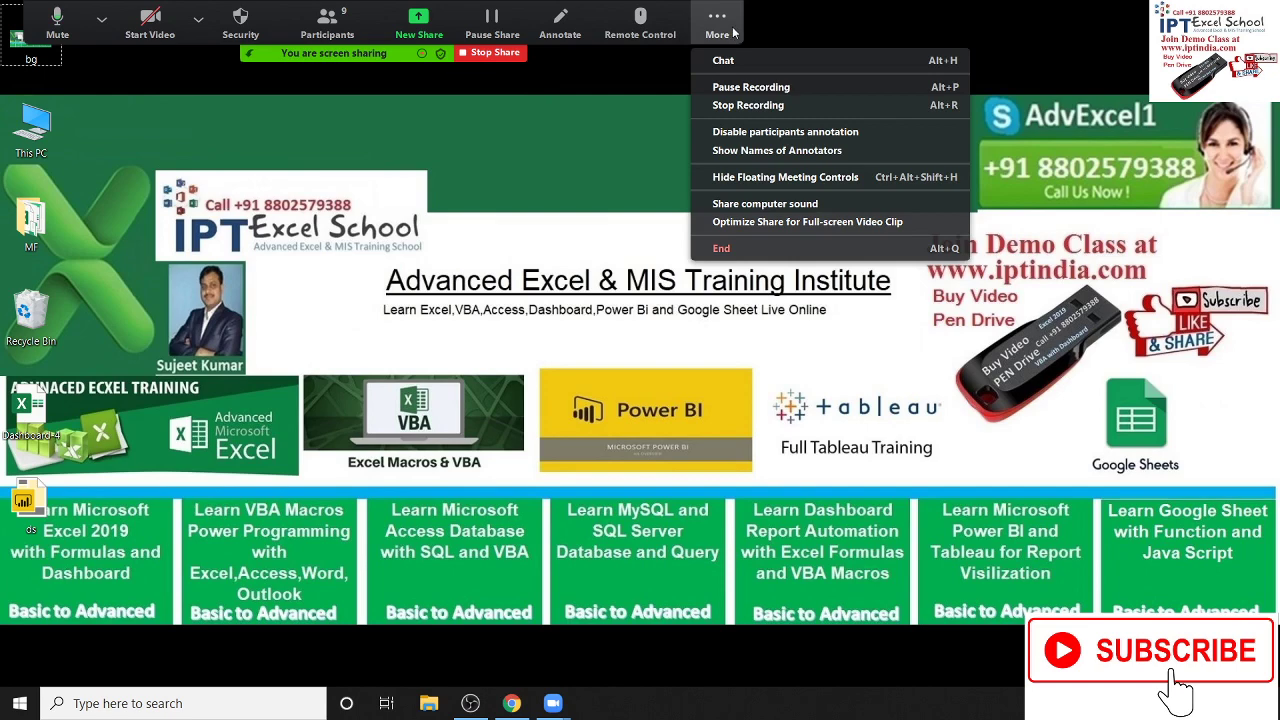
{"action": "left_click", "coordinate": [772, 250]}
{"action": "left_click", "coordinate": [600, 302]}
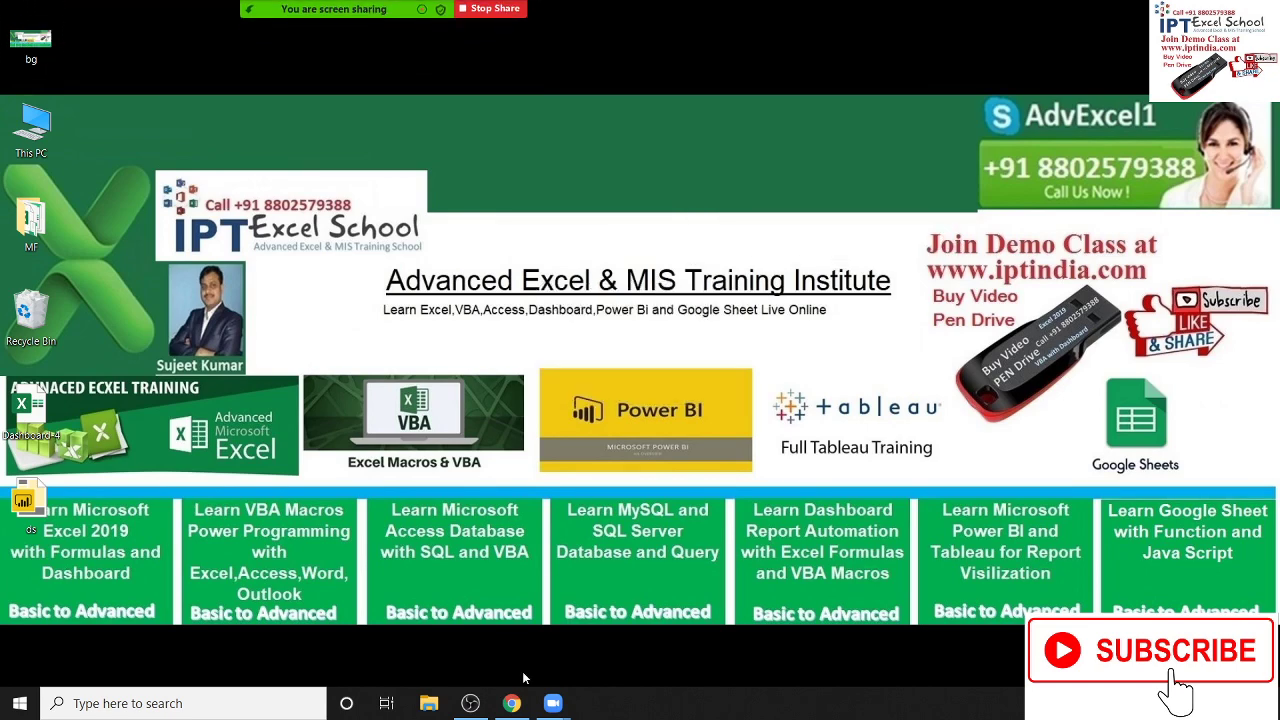
{"action": "left_click", "coordinate": [470, 703]}
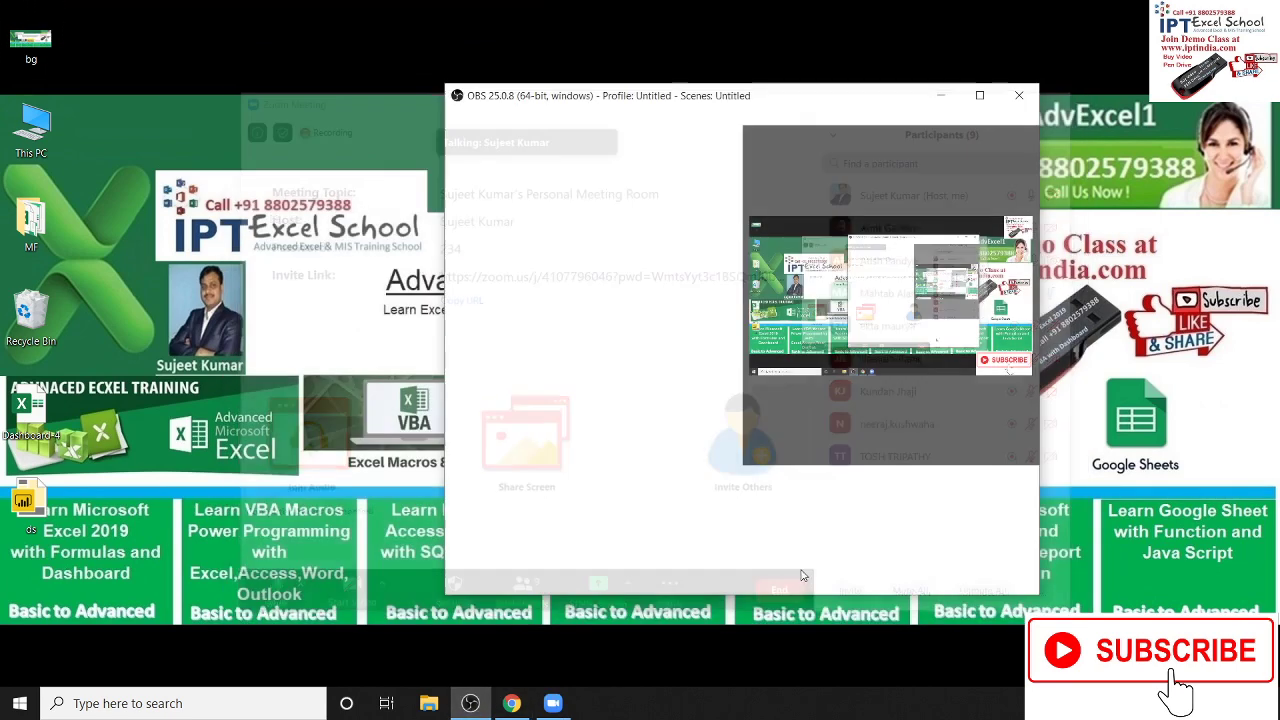